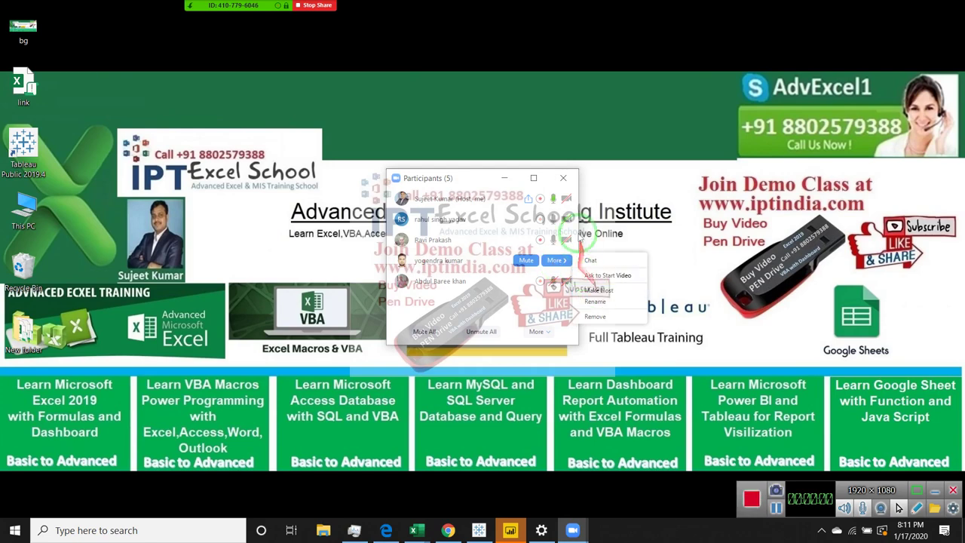
# - Dismiss the participant options menu, move the Participants window up, and close it
pyautogui.click(489, 181)
pyautogui.moveTo(489, 182); pyautogui.dragTo(494, 135)
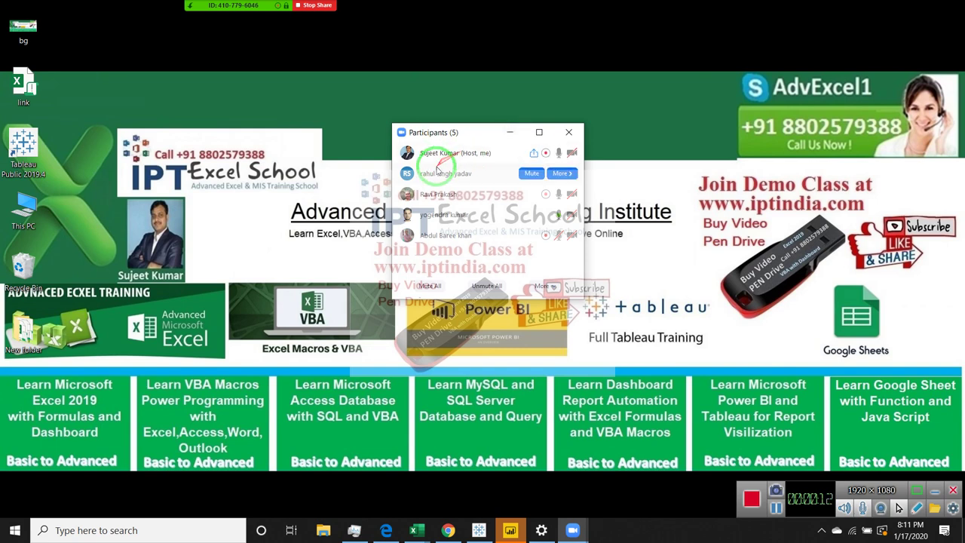
pyautogui.moveTo(573, 239)
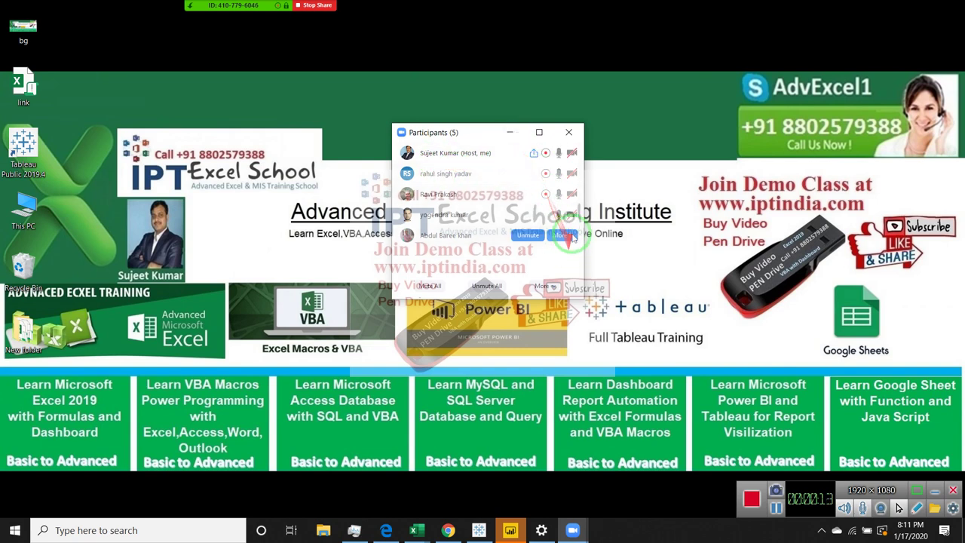
pyautogui.click(568, 132)
# - Open the Zoom group chat from More and close the chat window
pyautogui.click(447, 13)
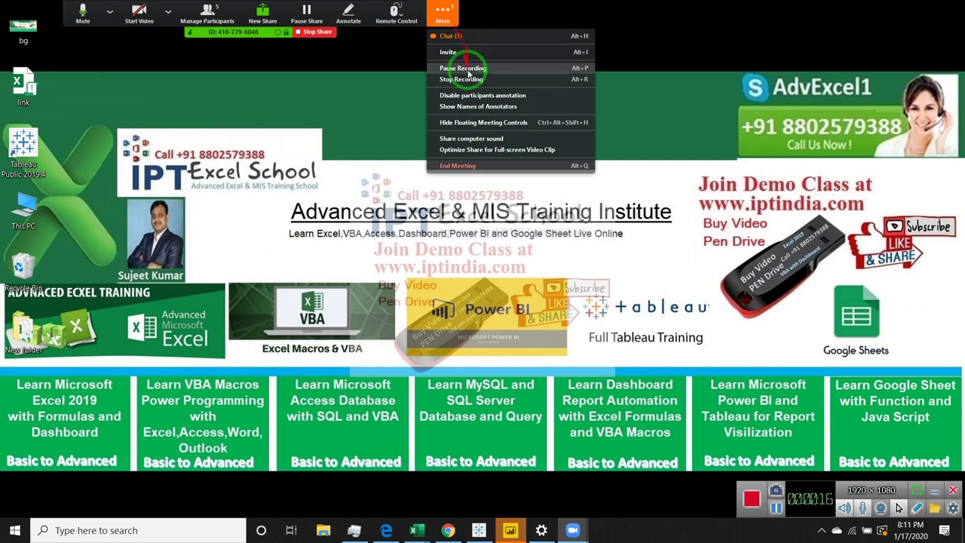
pyautogui.click(449, 36)
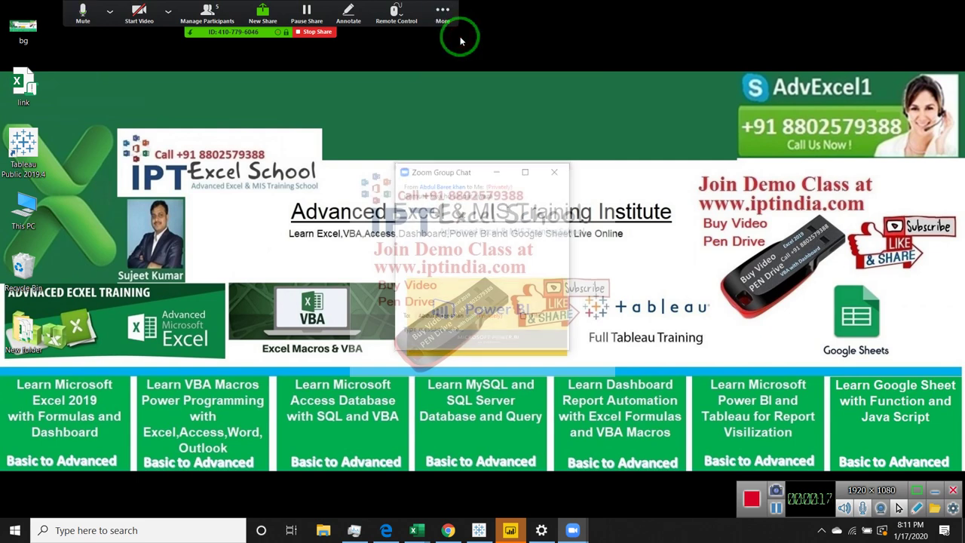
pyautogui.click(559, 169)
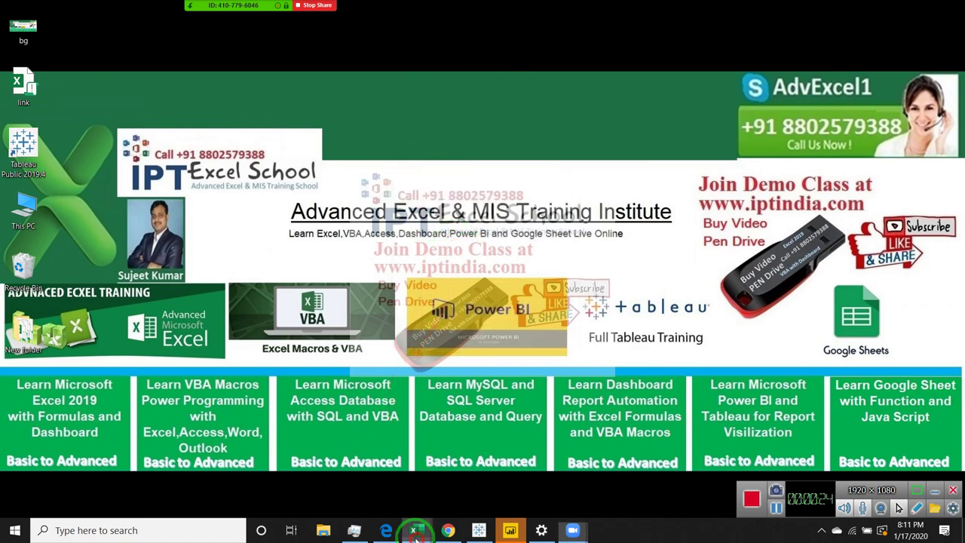
# - Bring the Book2 workbook to the front and go back from the File view to its blank Sheet1
pyautogui.moveTo(415, 524)
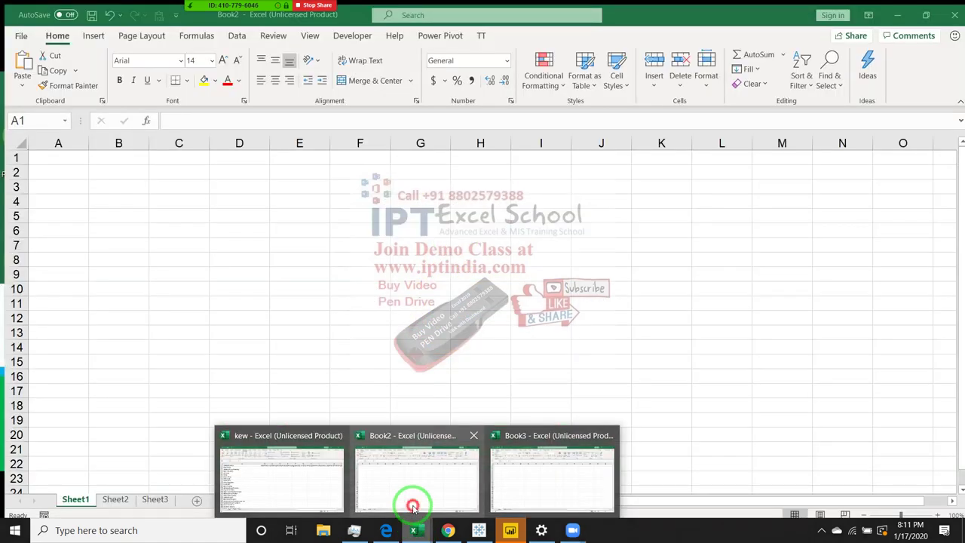
pyautogui.click(412, 503)
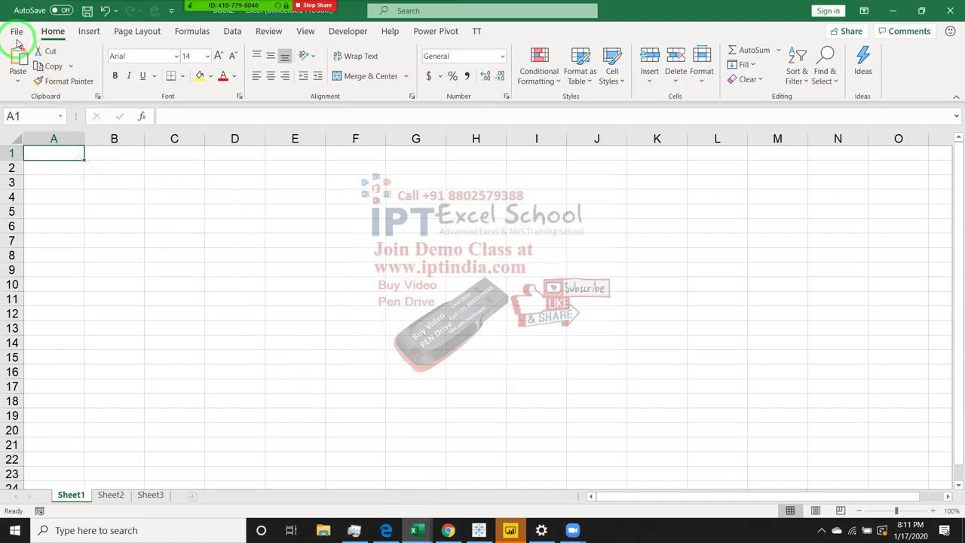
pyautogui.click(16, 34)
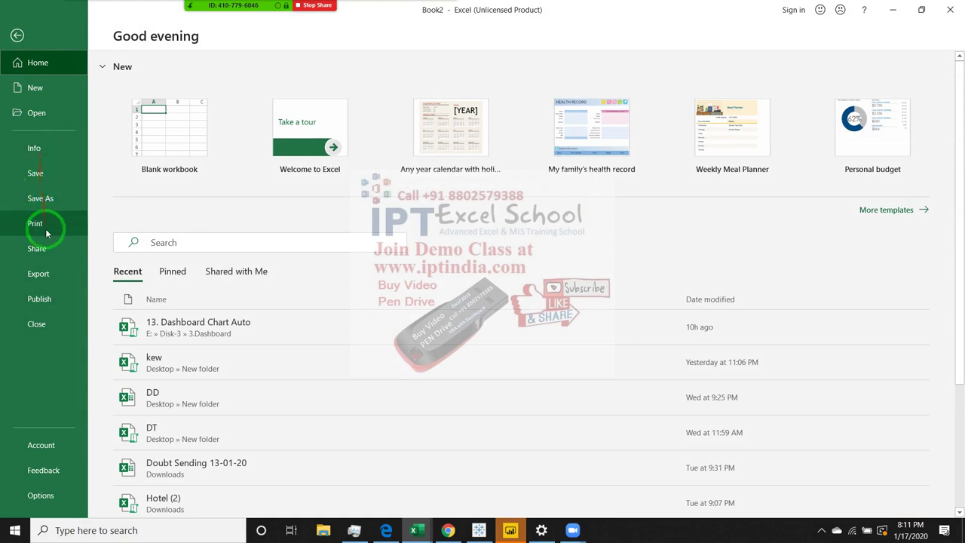
pyautogui.click(19, 36)
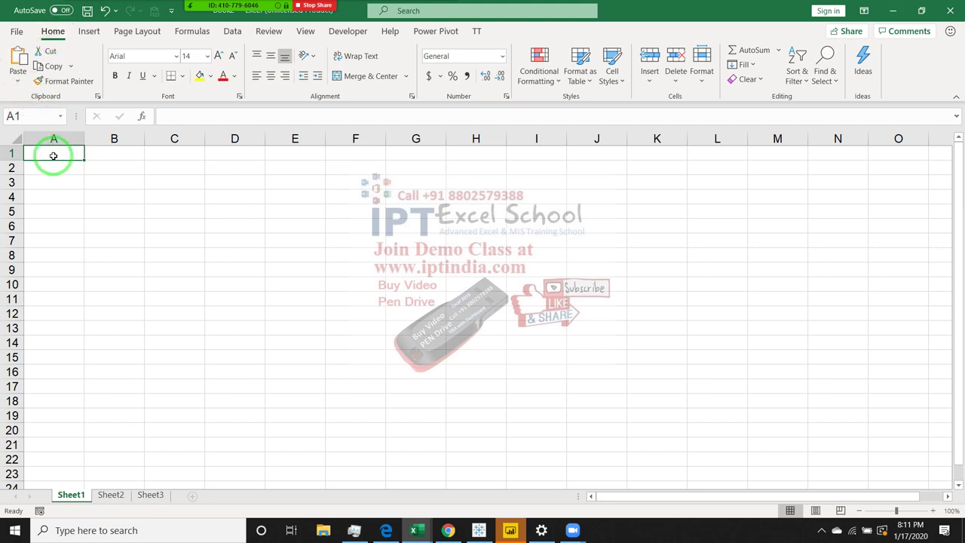
# - Enter the headers Name, Roll and Marks in A1:C1
pyautogui.write('Name')
pyautogui.click(87, 190)
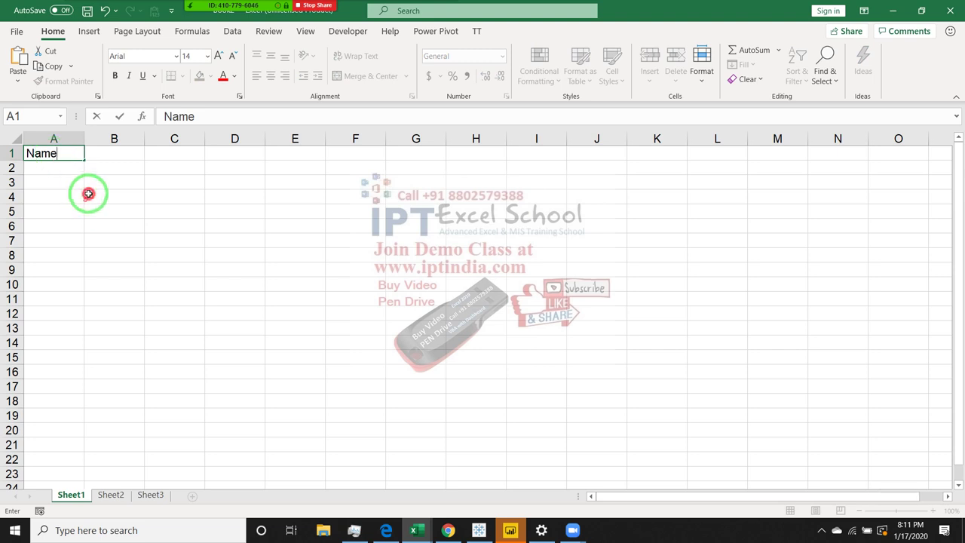
pyautogui.click(114, 157)
pyautogui.write('Roll')
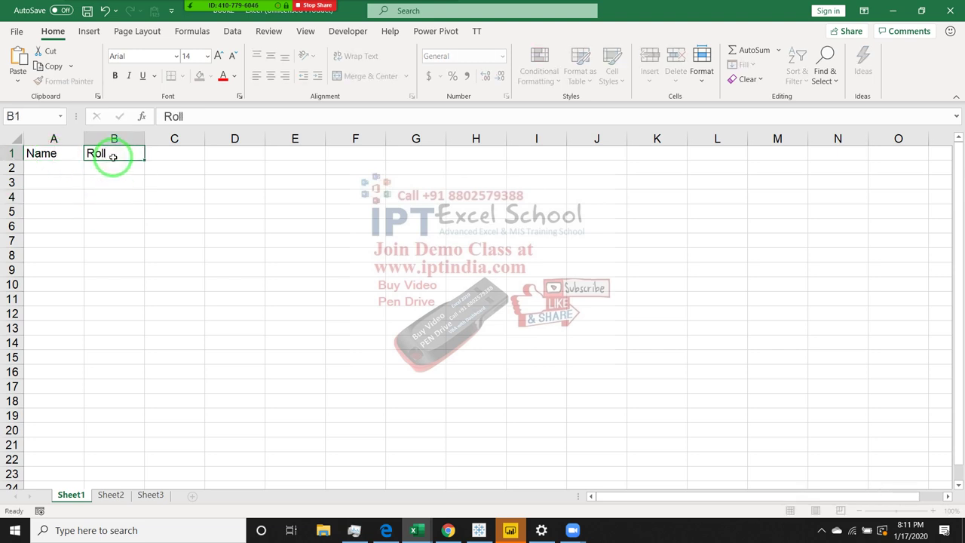
pyautogui.press('Tab')
pyautogui.write('Marks')
pyautogui.press('Return')
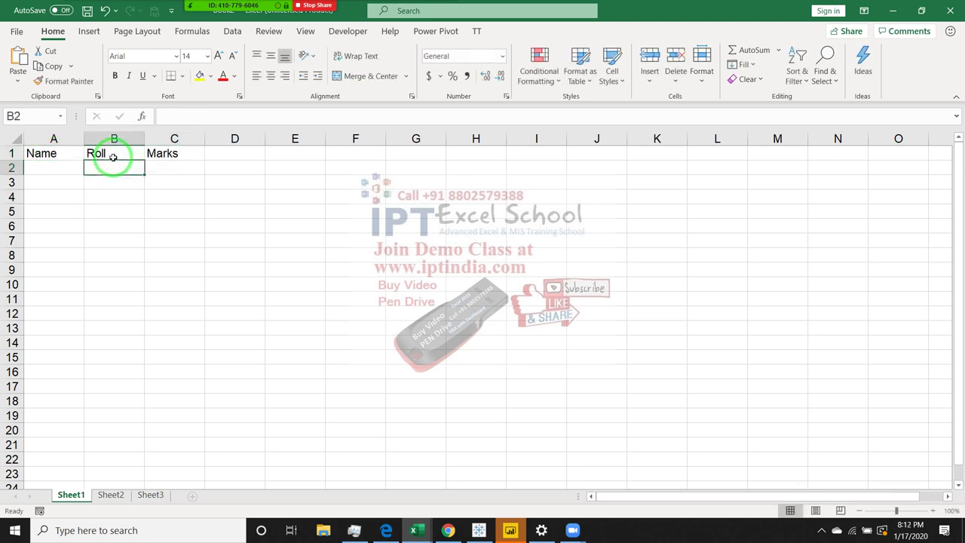
# - Enter a student name in A2 and fill five names down to A6
pyautogui.press('Left')
pyautogui.write('Pu')
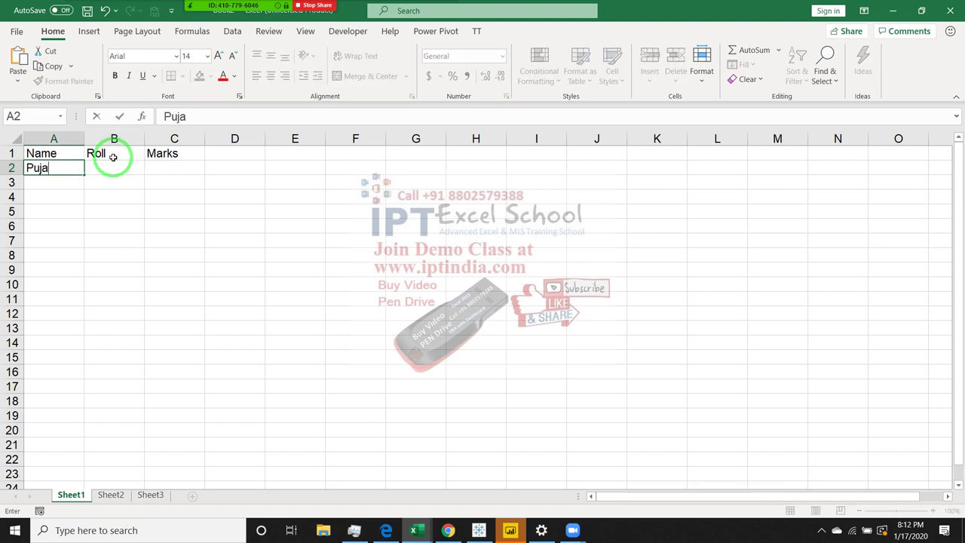
pyautogui.click(106, 209)
pyautogui.click(78, 168)
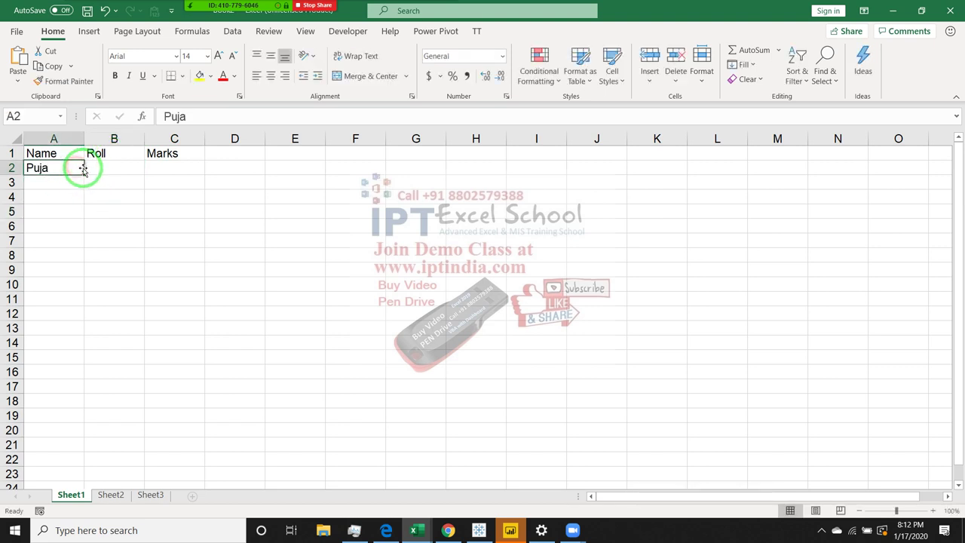
pyautogui.moveTo(86, 173); pyautogui.dragTo(86, 231)
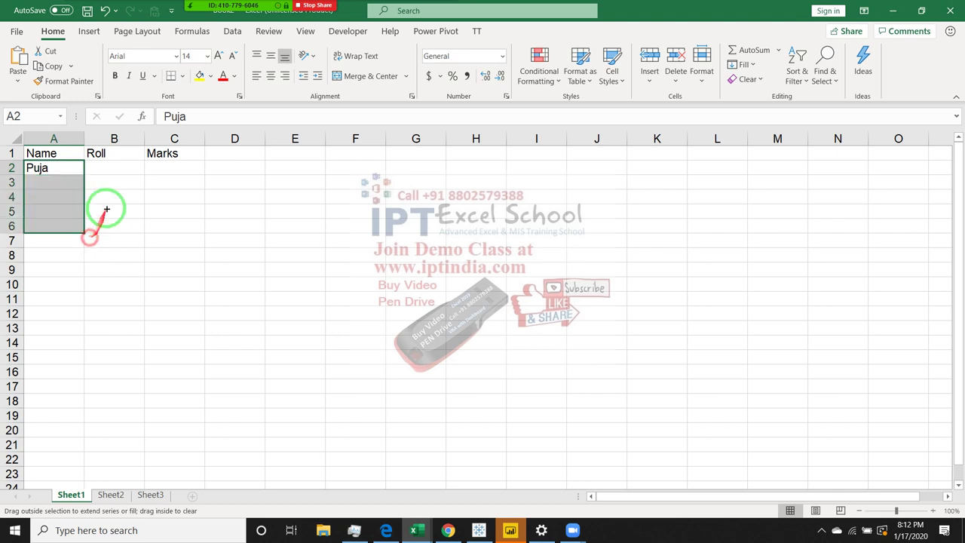
# - Enter roll number 1 in B2 and the formula =B2+1 in B3
pyautogui.click(112, 167)
pyautogui.write('85')
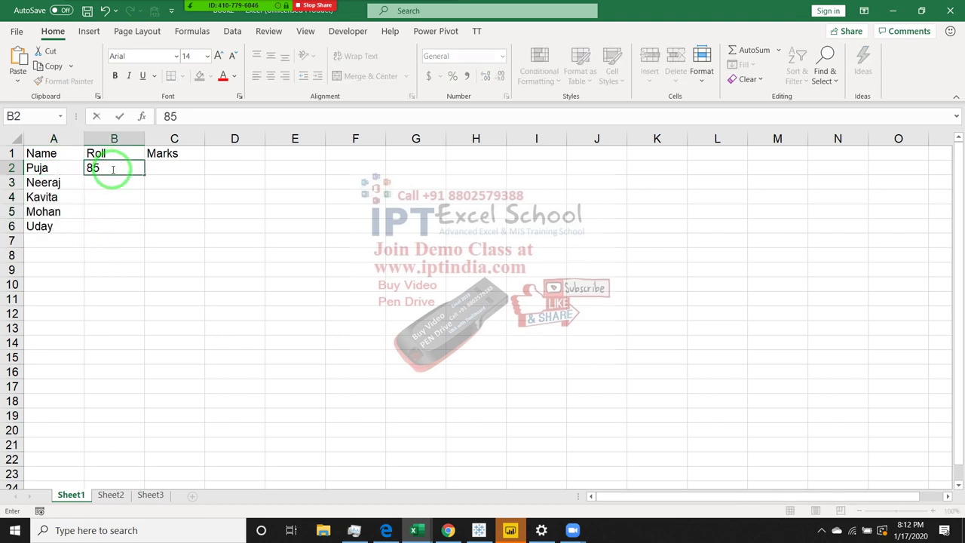
pyautogui.press('BackSpace')
pyautogui.press('BackSpace')
pyautogui.write('1')
pyautogui.press('Return')
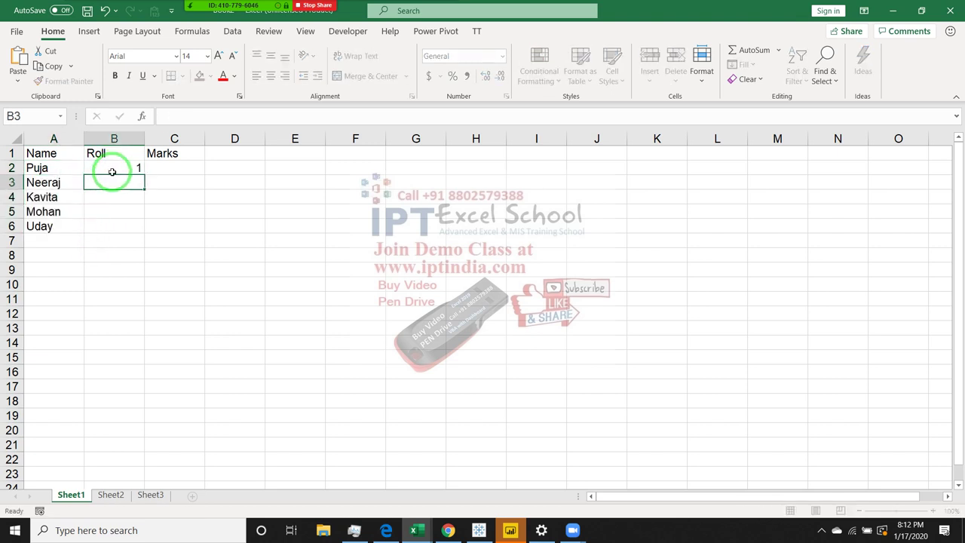
pyautogui.write('=')
pyautogui.click(112, 172)
pyautogui.write('+1')
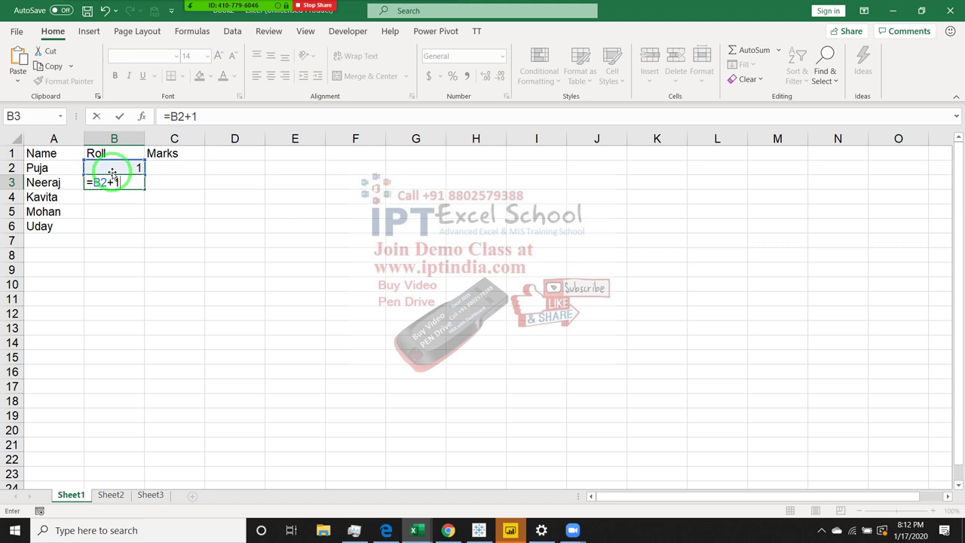
pyautogui.press('Return')
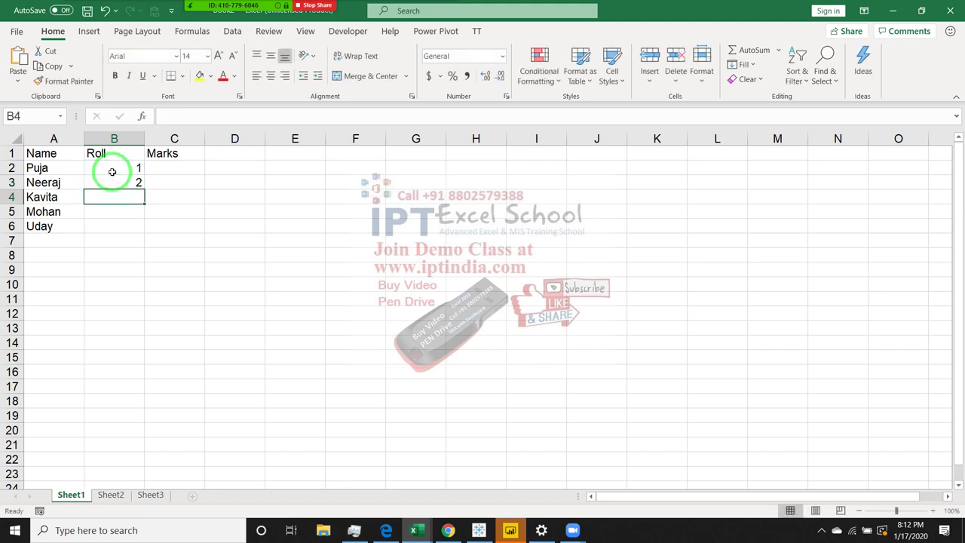
pyautogui.click(75, 211)
pyautogui.click(98, 235)
pyautogui.click(109, 226)
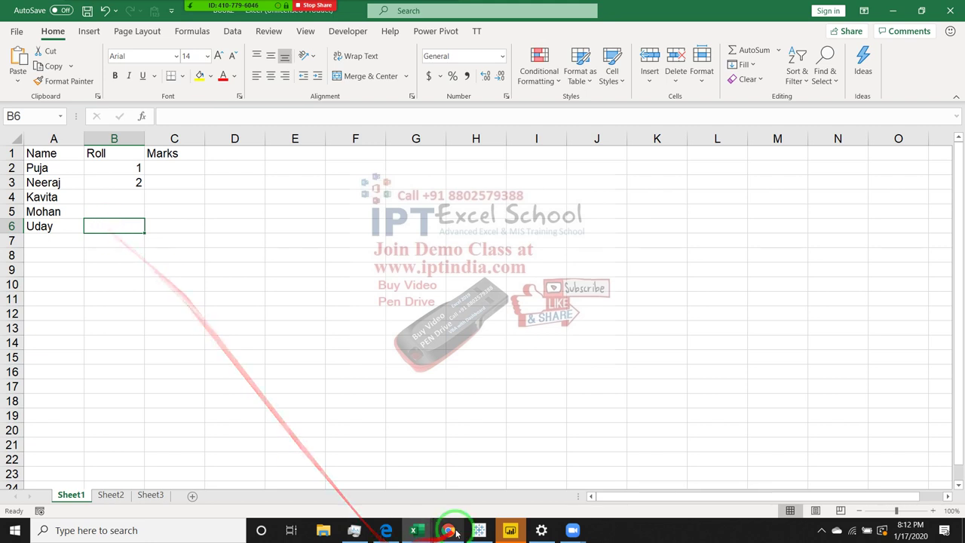
# - Switch to the other blank Excel workbook from the taskbar
pyautogui.moveTo(416, 527)
pyautogui.click(407, 501)
pyautogui.click(415, 527)
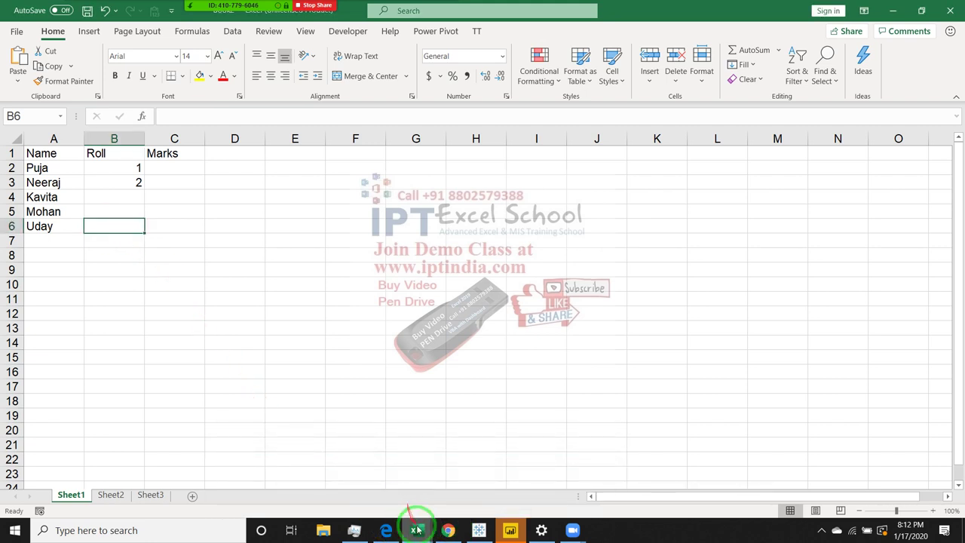
pyautogui.click(498, 493)
# - Back in Book2, fill the roll formula down B3:B6 to number rolls 1–5
pyautogui.click(422, 530)
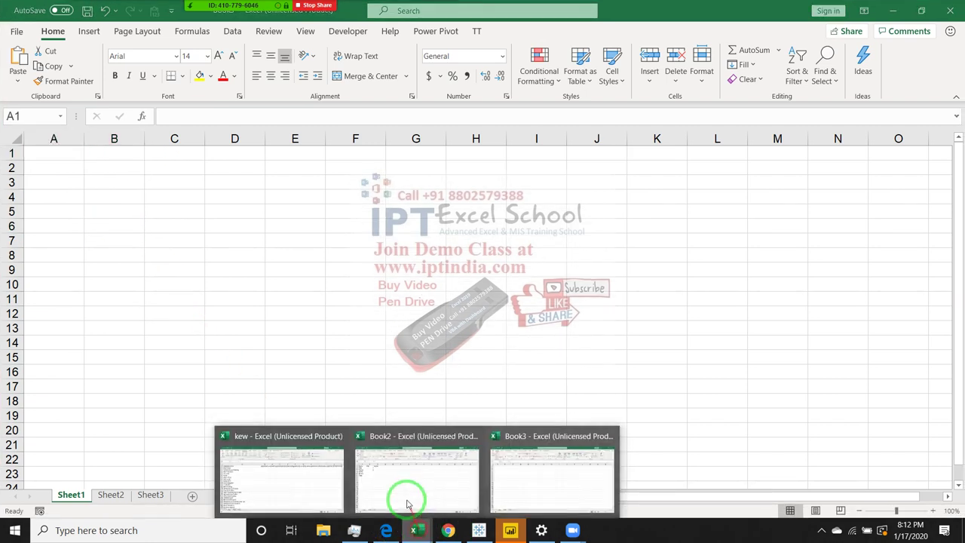
pyautogui.click(402, 501)
pyautogui.moveTo(184, 201); pyautogui.dragTo(178, 202)
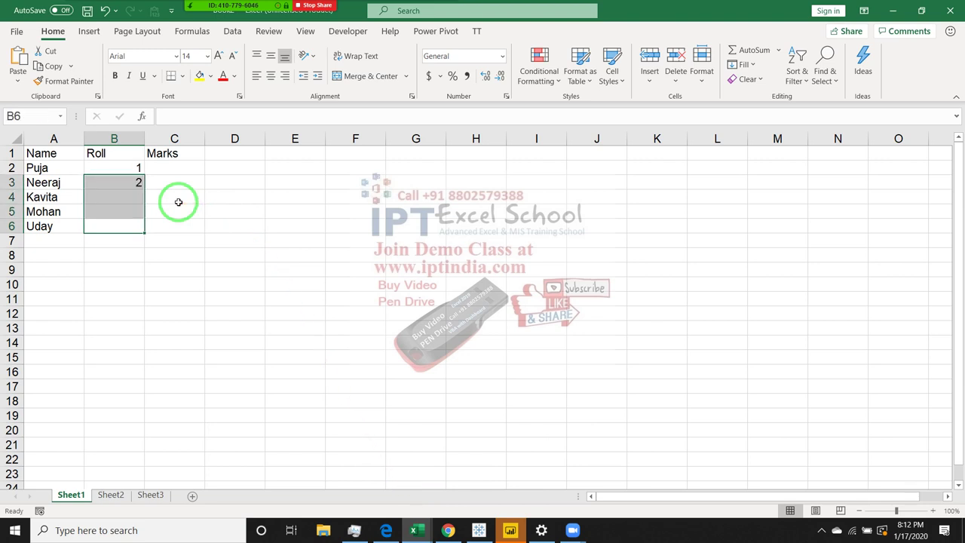
pyautogui.hotkey('ctrl', 'd')
# - Enter =RANDBETWEEN(10,90) in C2 as the first mark
pyautogui.press('Right')
pyautogui.hotkey('ctrl', 'Up')
pyautogui.press('Down')
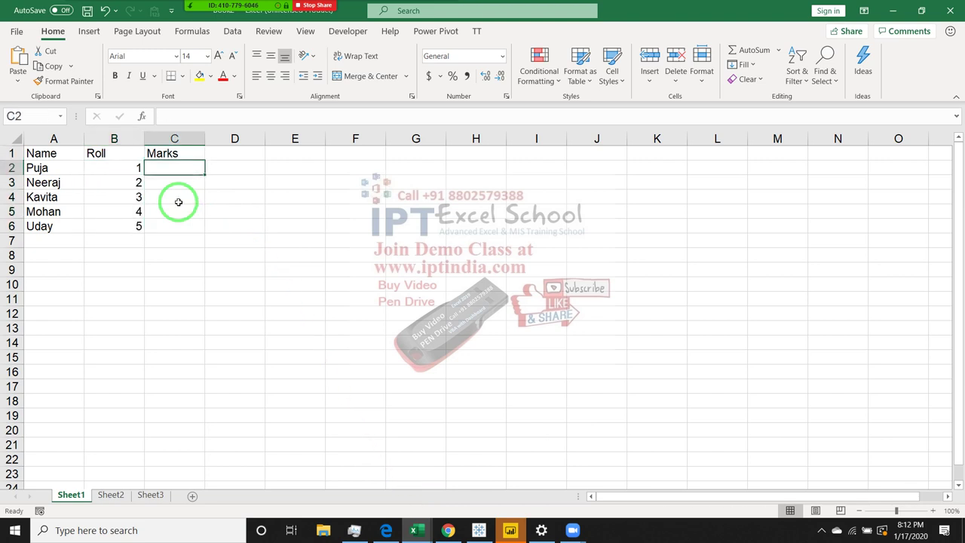
pyautogui.write('=ra')
pyautogui.press('Down')
pyautogui.press('Down')
pyautogui.press('Tab')
pyautogui.write('1')
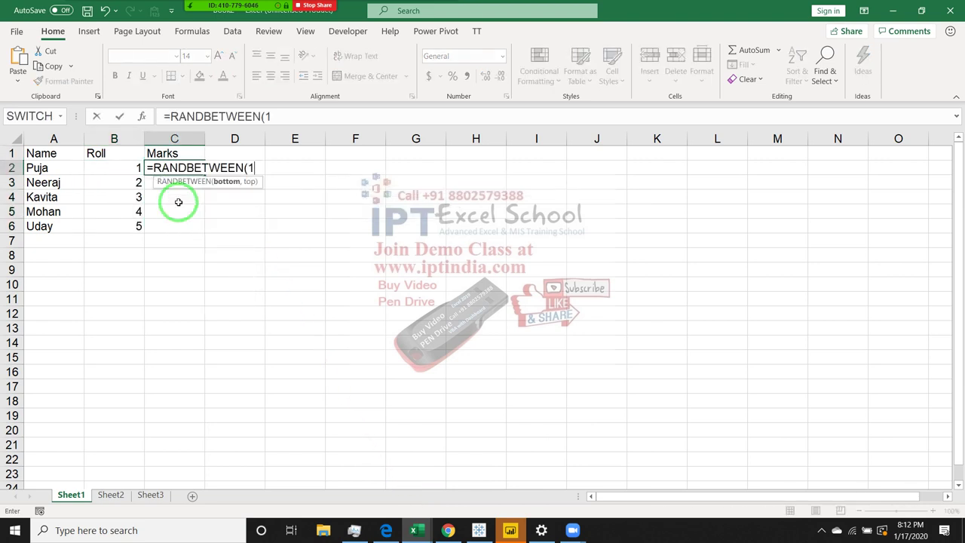
pyautogui.write('0,90')
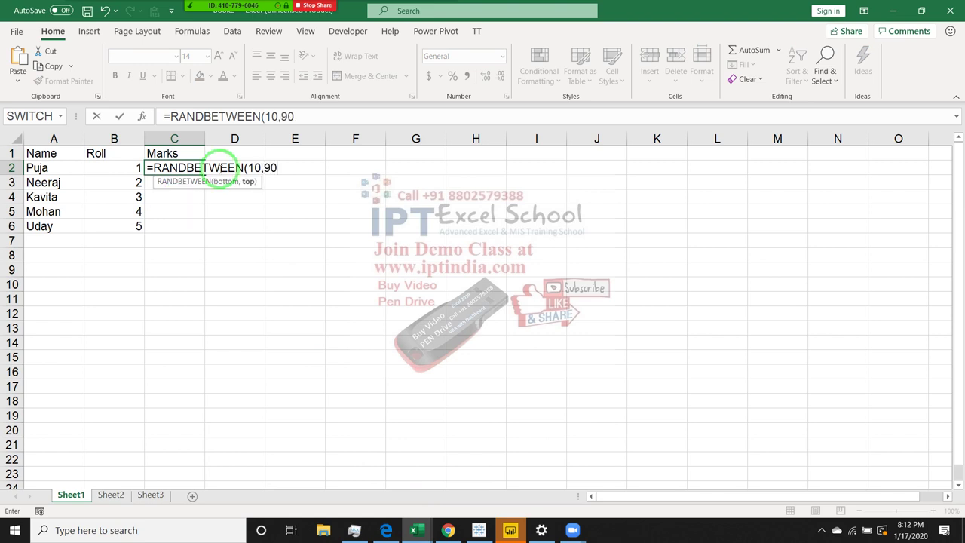
pyautogui.write(')')
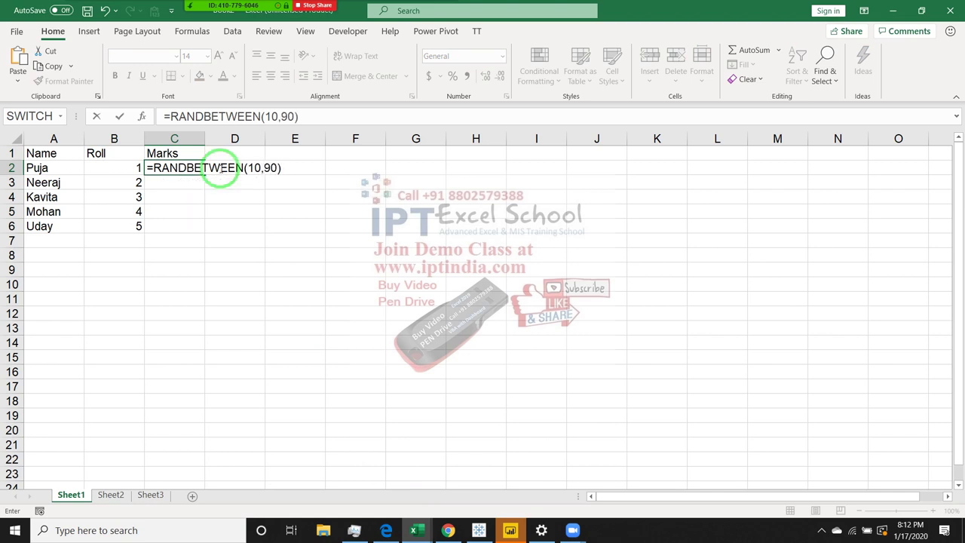
pyautogui.press('Return')
# - Fill the RANDBETWEEN marks formula down C2:C6
pyautogui.press('Up')
pyautogui.press('Left')
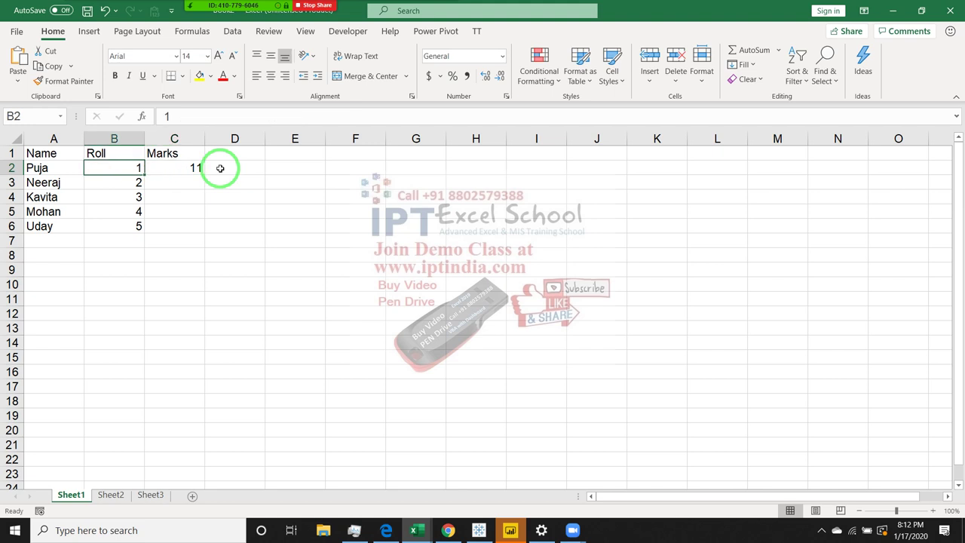
pyautogui.hotkey('ctrl', 'Down')
pyautogui.press('Right')
pyautogui.hotkey('ctrl', 'shift', 'Up')
pyautogui.hotkey('ctrl', 'd')
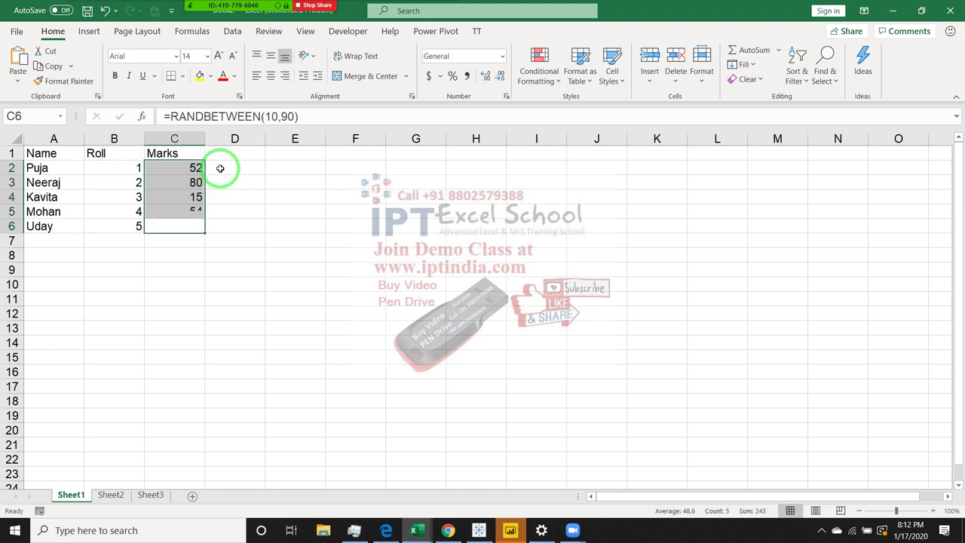
# - Select the whole table A1:C6 and copy it
pyautogui.hotkey('ctrl', 'Home')
pyautogui.hotkey('ctrl', 'shift', 'Right')
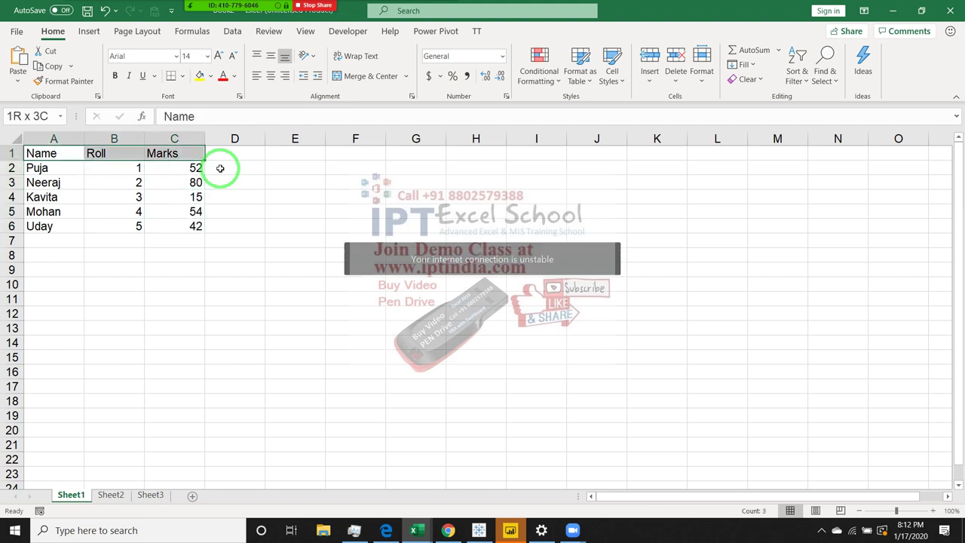
pyautogui.hotkey('ctrl', 'shift', 'Down')
pyautogui.hotkey('ctrl', 'c')
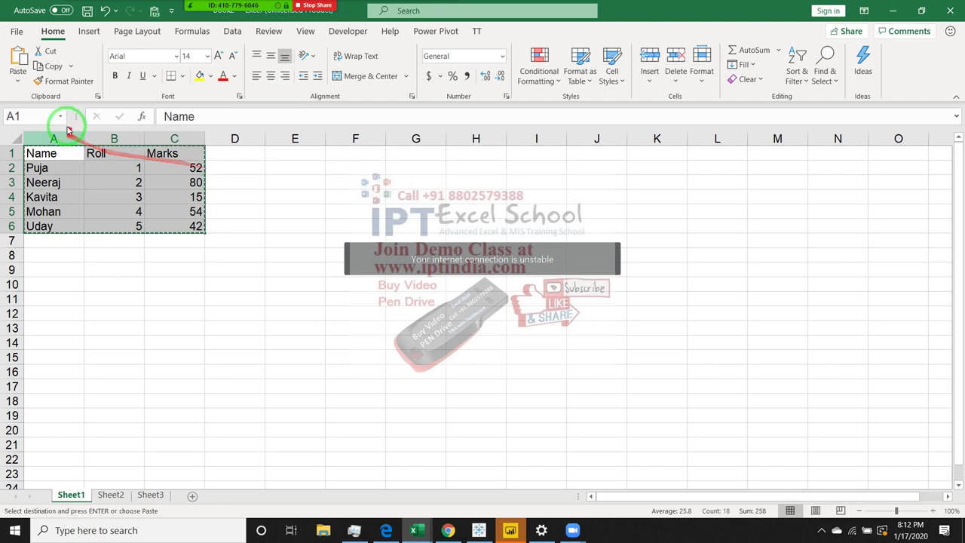
# - Paste the table back over A1:C6 as values only, then copy it again
pyautogui.click(18, 82)
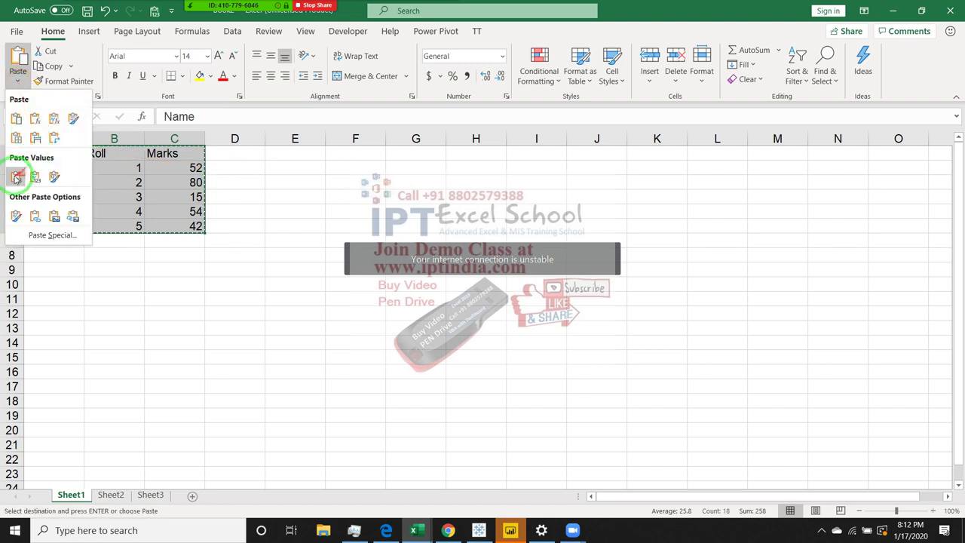
pyautogui.click(17, 174)
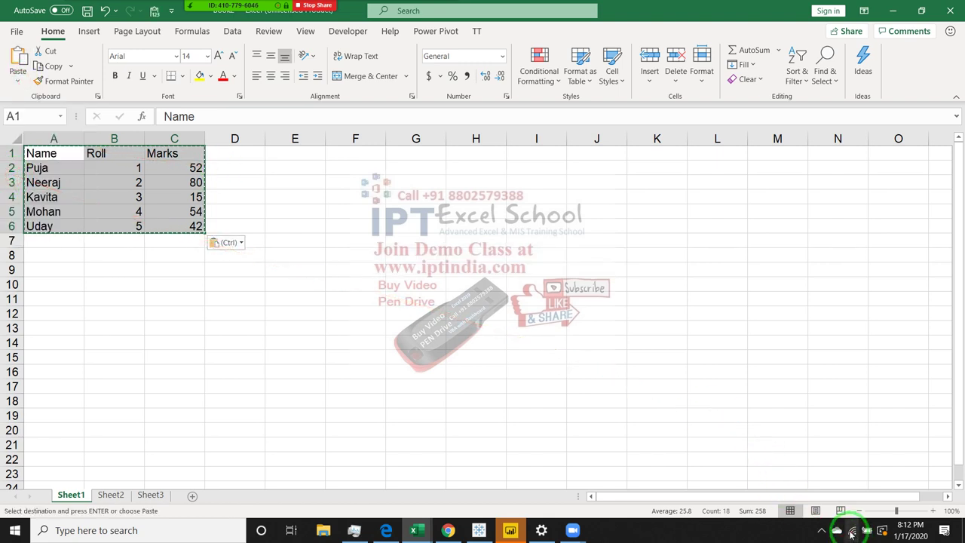
pyautogui.moveTo(851, 533)
pyautogui.press('Escape')
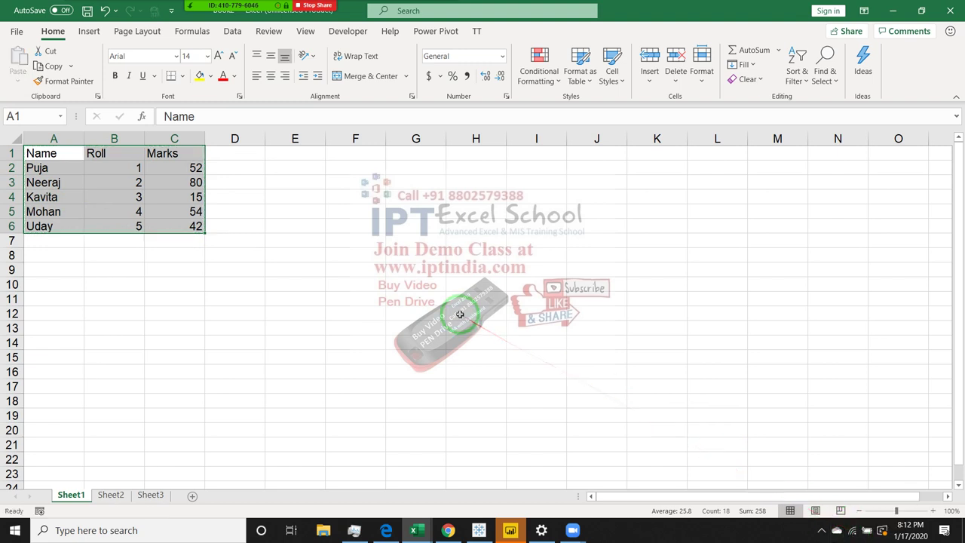
pyautogui.hotkey('ctrl', 'c')
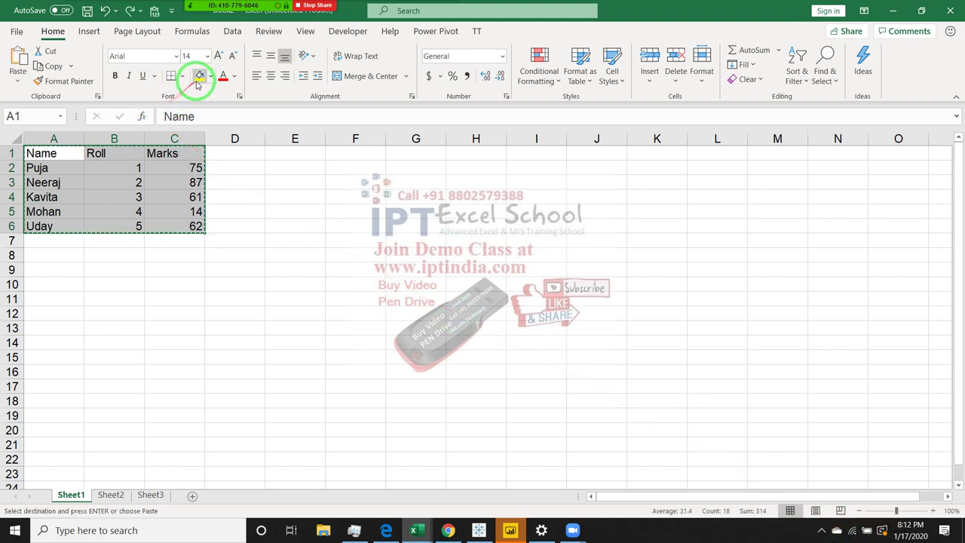
# - Fill the table yellow and apply All Borders to every cell
pyautogui.click(199, 76)
pyautogui.click(181, 77)
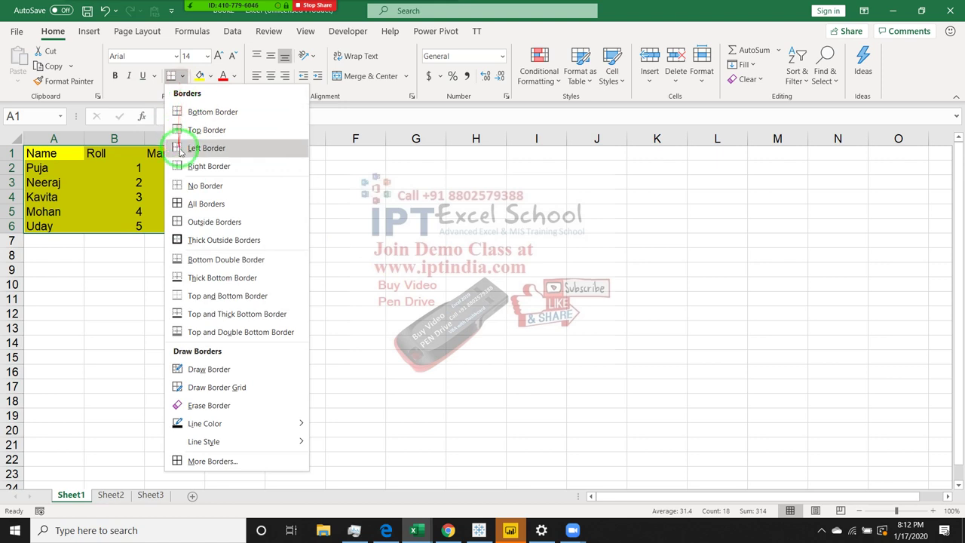
pyautogui.click(193, 204)
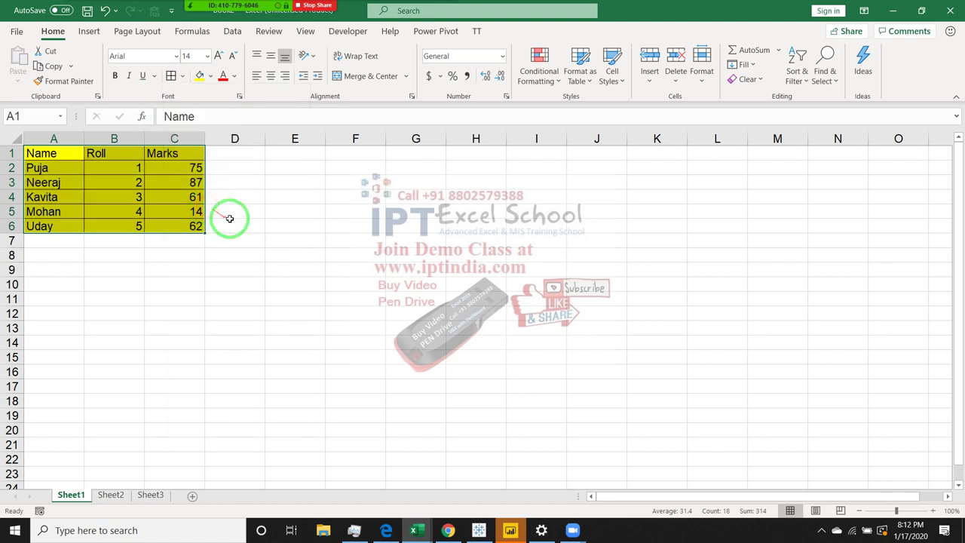
pyautogui.click(852, 530)
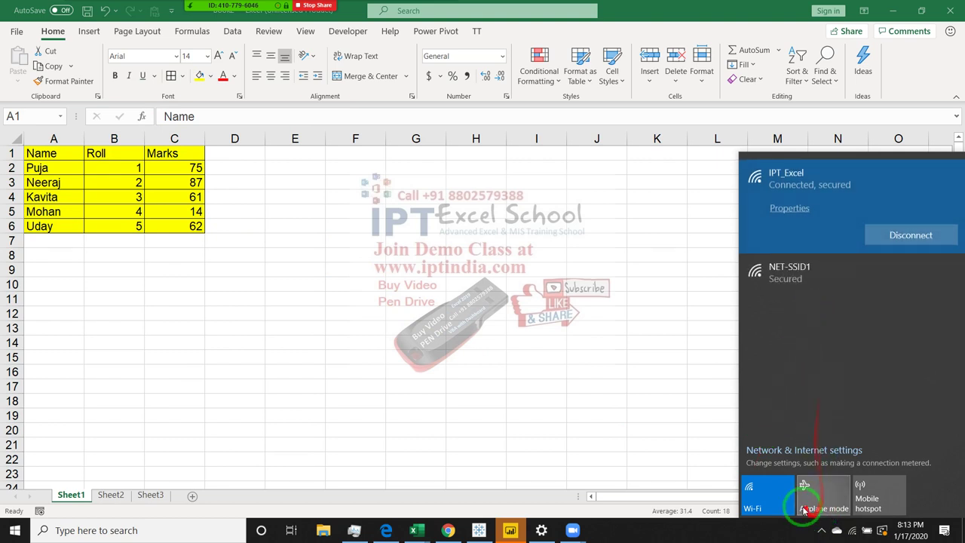
# - Connect to the NET-SSID1 Wi-Fi network, dismiss the error message, and close the network list
pyautogui.click(788, 275)
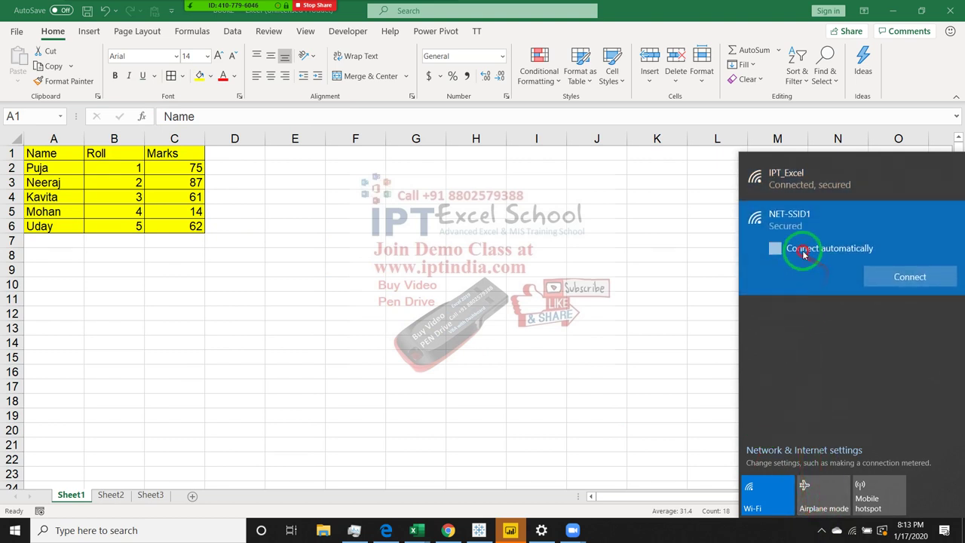
pyautogui.click(912, 280)
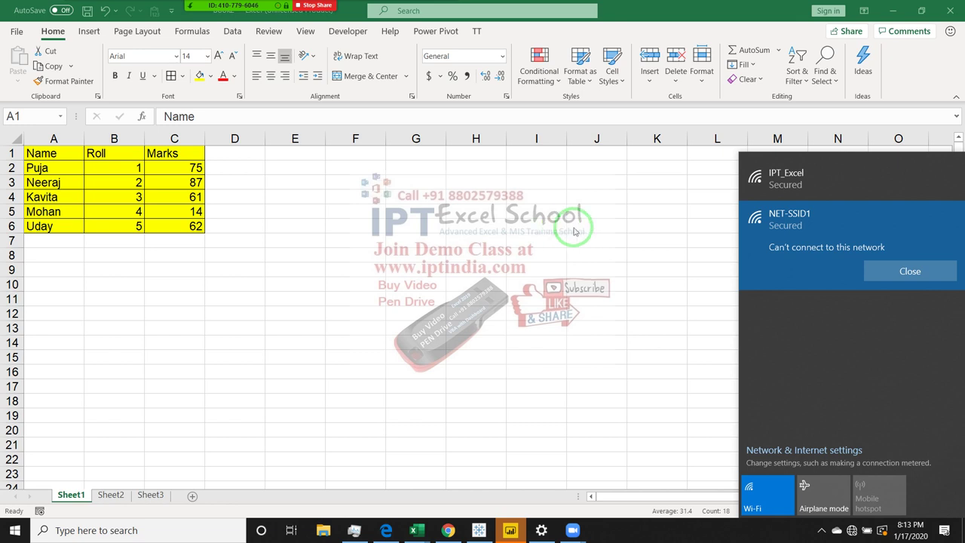
pyautogui.click(903, 279)
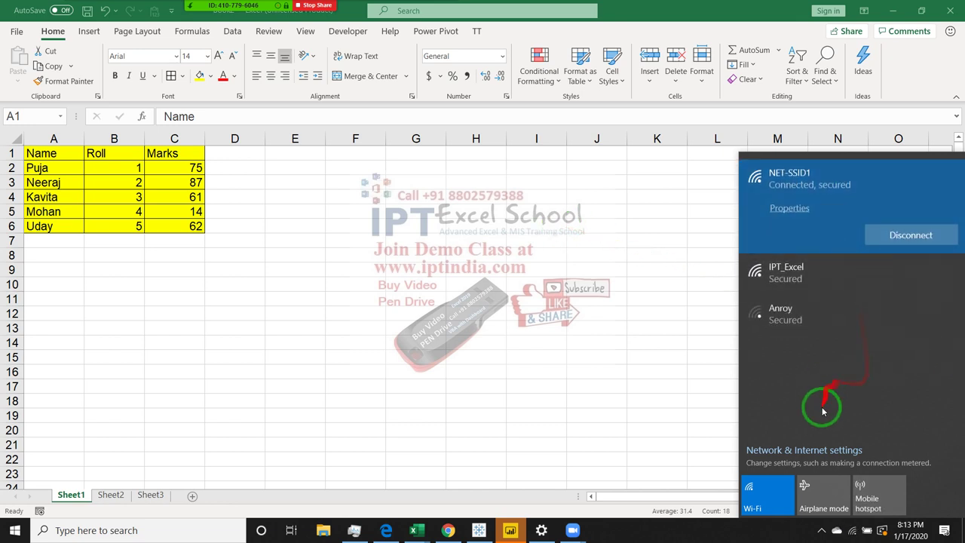
pyautogui.click(667, 370)
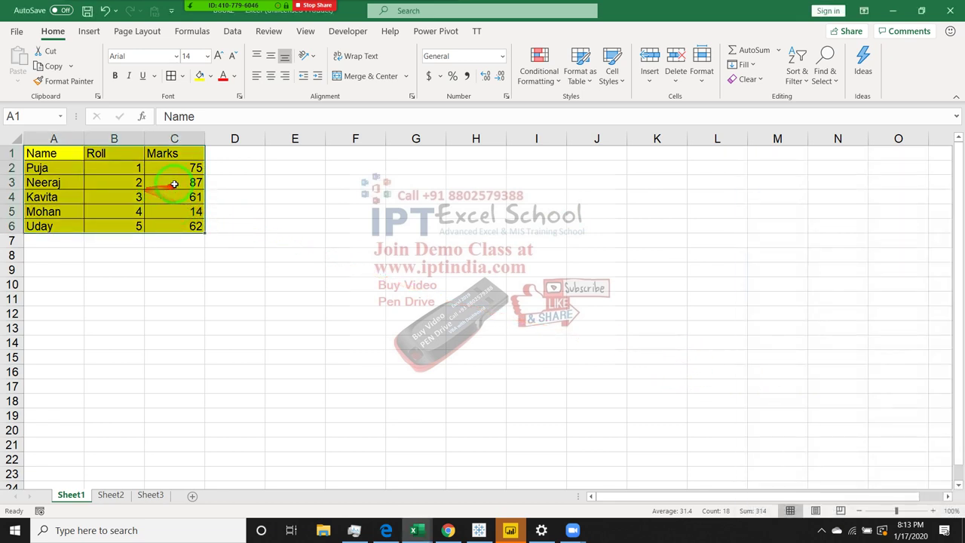
# - Centre-align the table contents and inspect the Marks cells C3 and C5
pyautogui.click(270, 77)
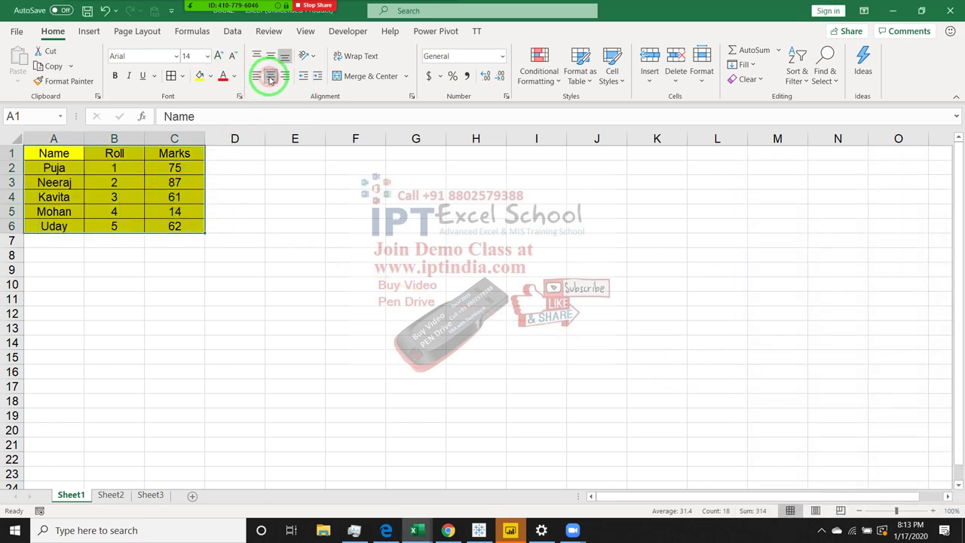
pyautogui.click(174, 184)
pyautogui.click(181, 211)
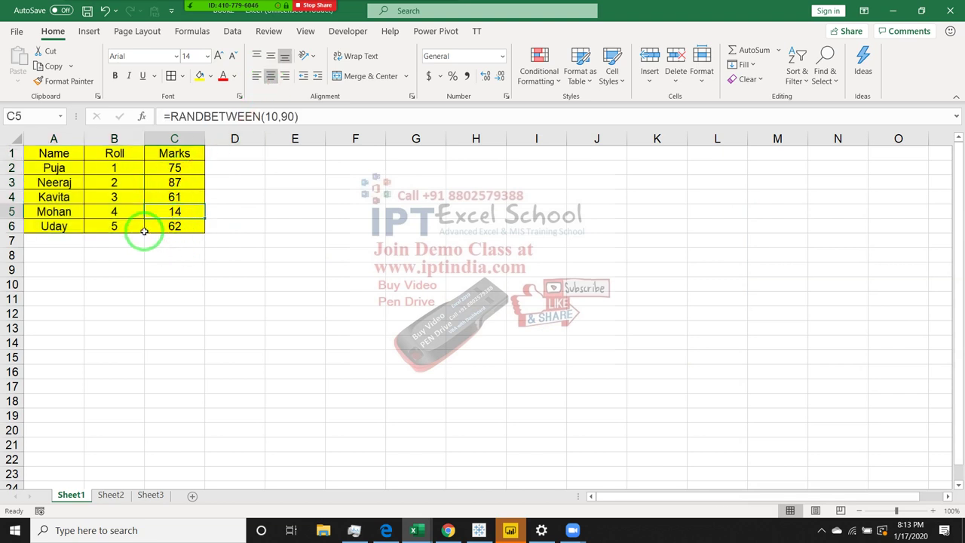
# - Reselect and copy A1:C6, then select cell I4
pyautogui.click(60, 158)
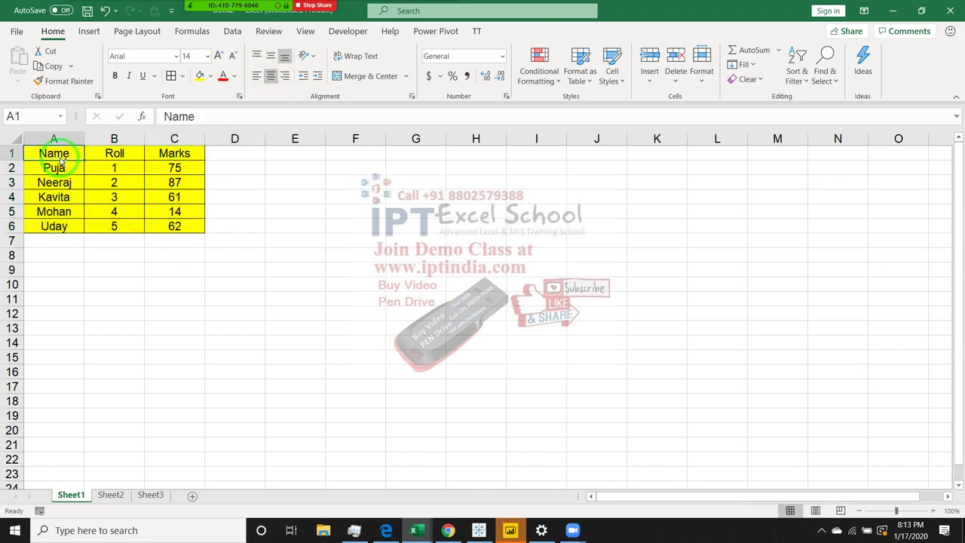
pyautogui.moveTo(60, 158); pyautogui.dragTo(174, 226)
pyautogui.hotkey('ctrl', 'c')
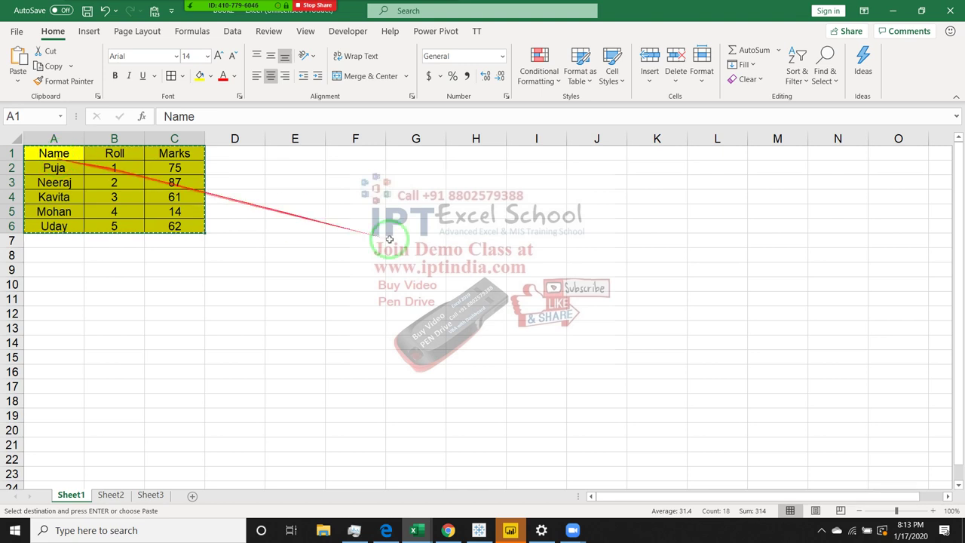
pyautogui.click(513, 196)
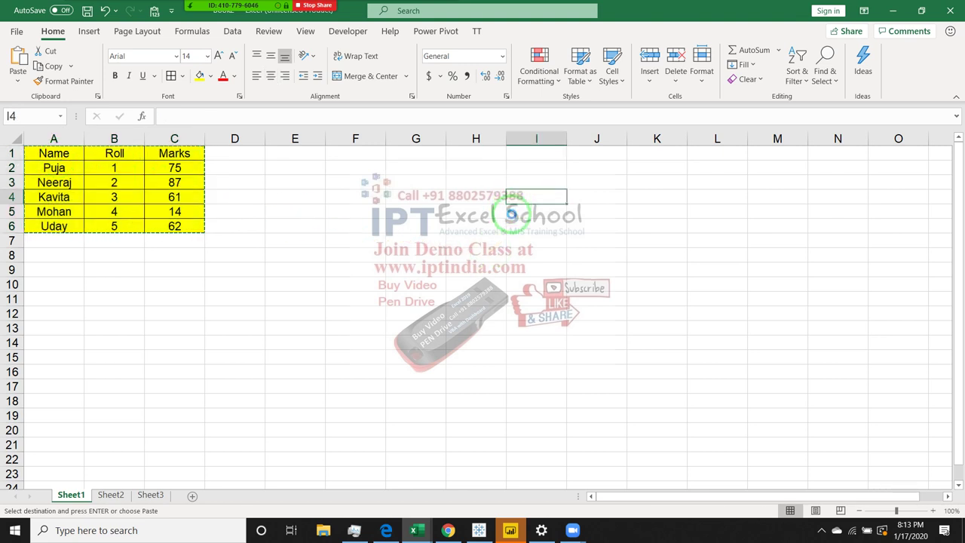
pyautogui.hotkey('ctrl', 'v')
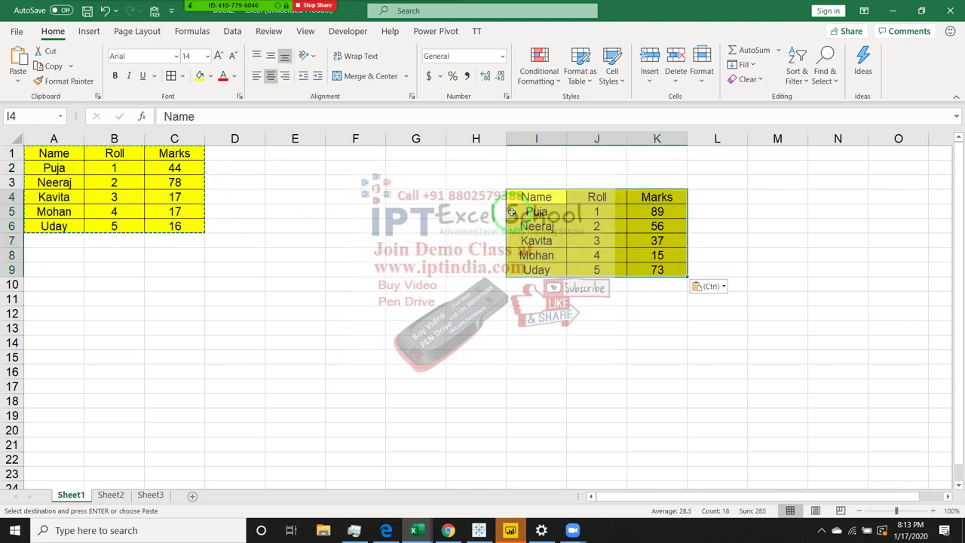
pyautogui.hotkey('ctrl', 'z')
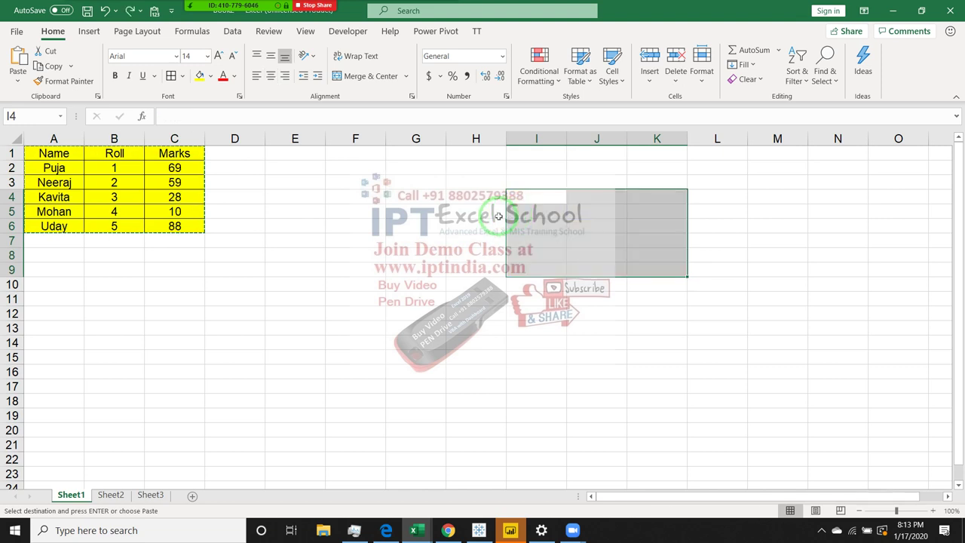
pyautogui.click(425, 172)
pyautogui.click(420, 152)
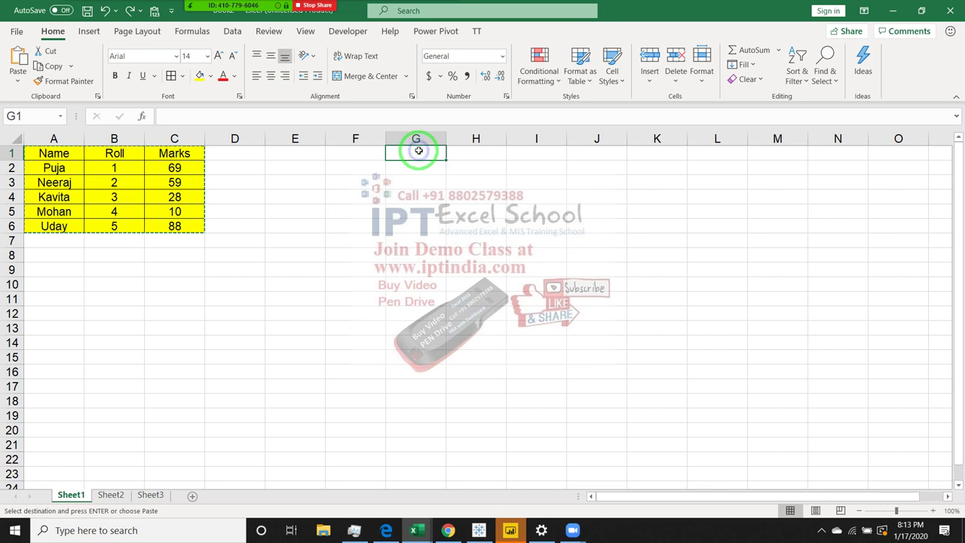
# - Paste Special the copied table into G1 with Formulas only
pyautogui.rightClick(419, 151)
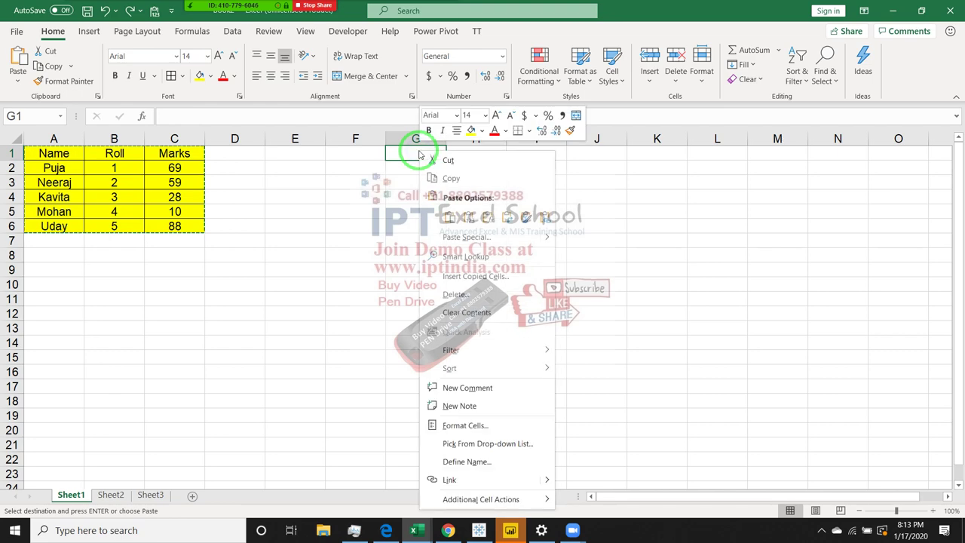
pyautogui.click(463, 237)
pyautogui.moveTo(443, 133); pyautogui.dragTo(387, 136)
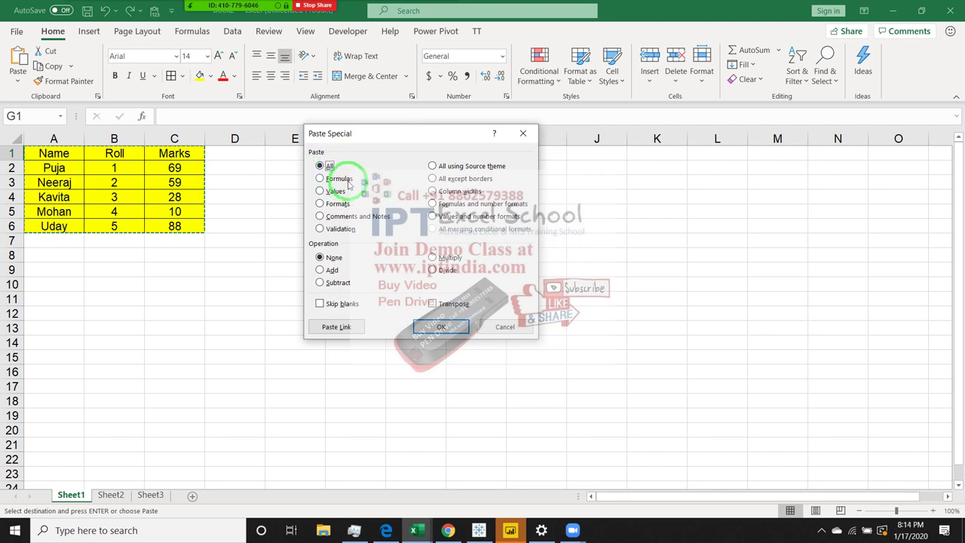
pyautogui.click(331, 179)
pyautogui.click(440, 325)
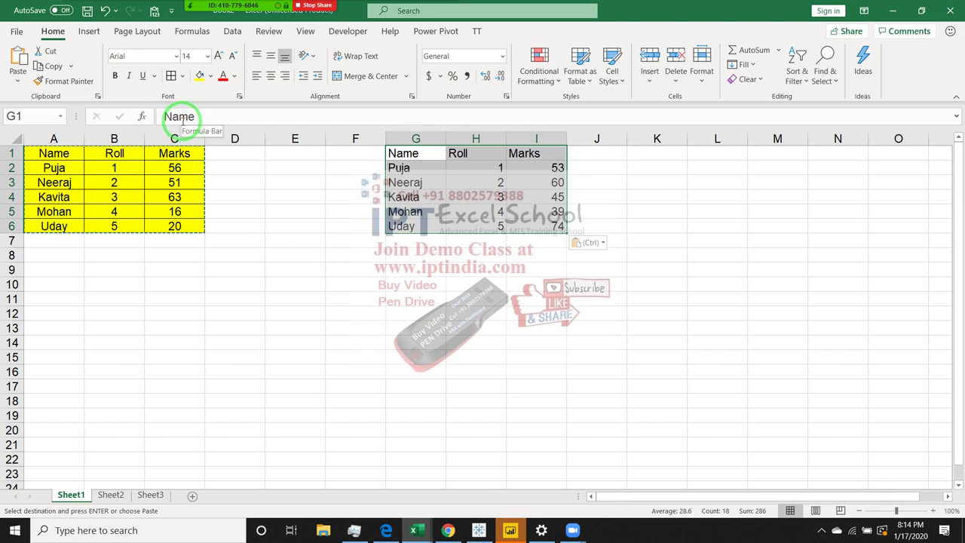
# - Compare the copy with the original, confirming H5 keeps =H4+1, and clear the copy marquee
pyautogui.click(66, 173)
pyautogui.click(413, 179)
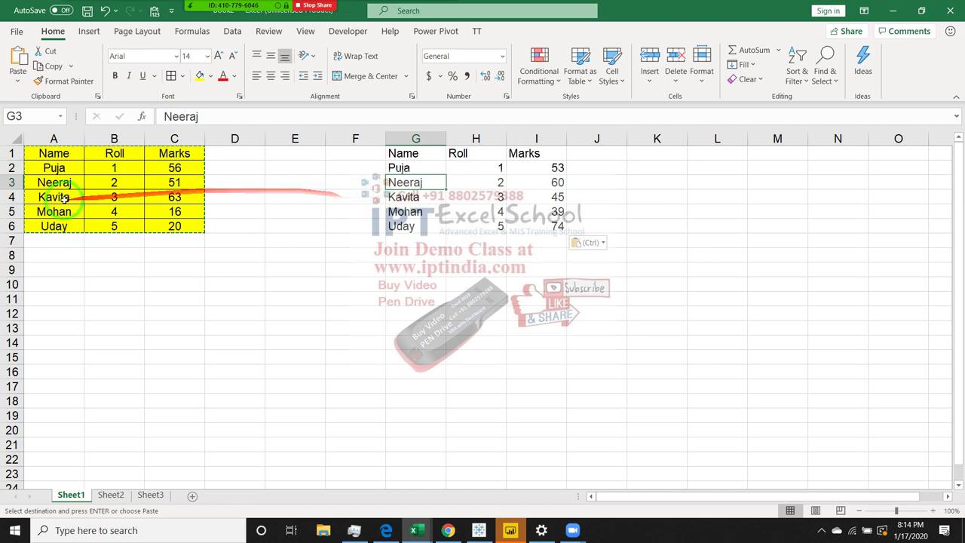
pyautogui.click(31, 153)
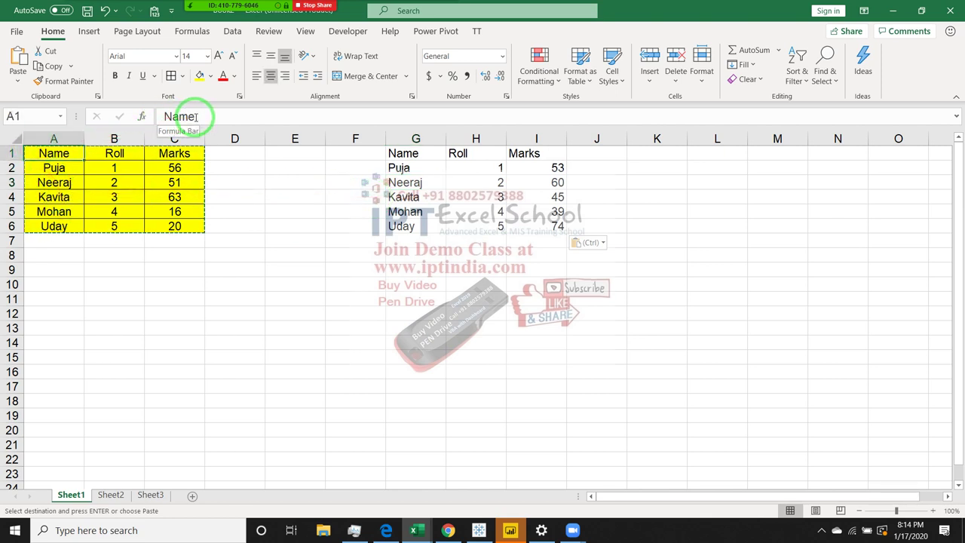
pyautogui.click(469, 211)
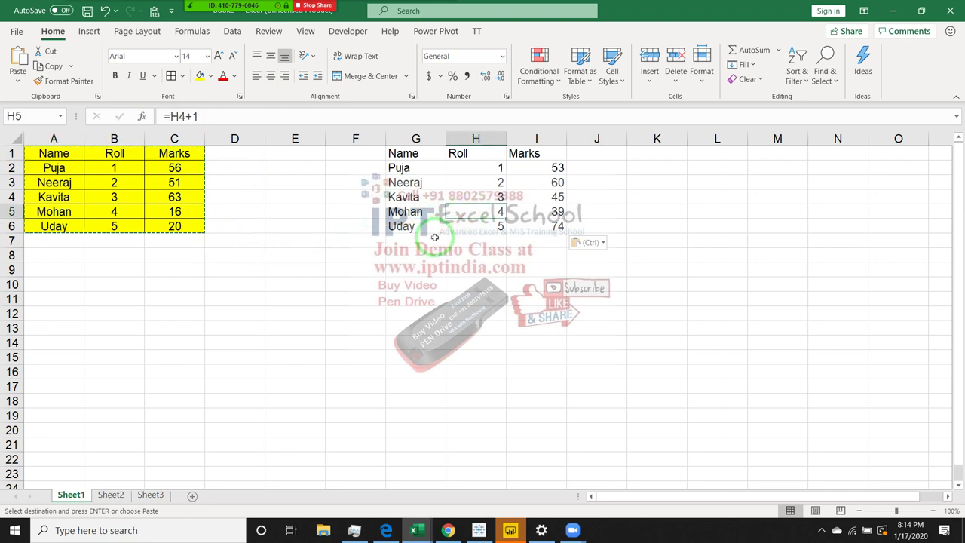
pyautogui.click(537, 241)
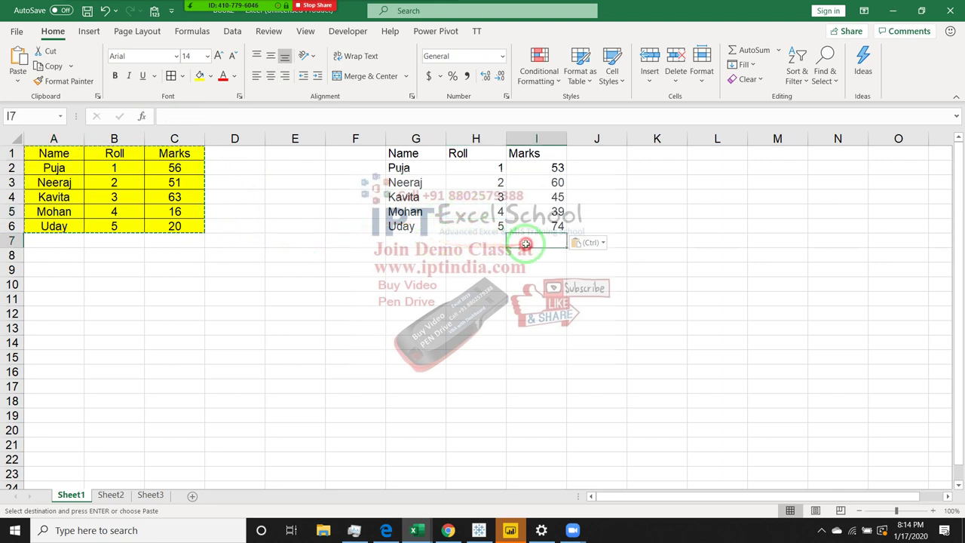
pyautogui.press('Return')
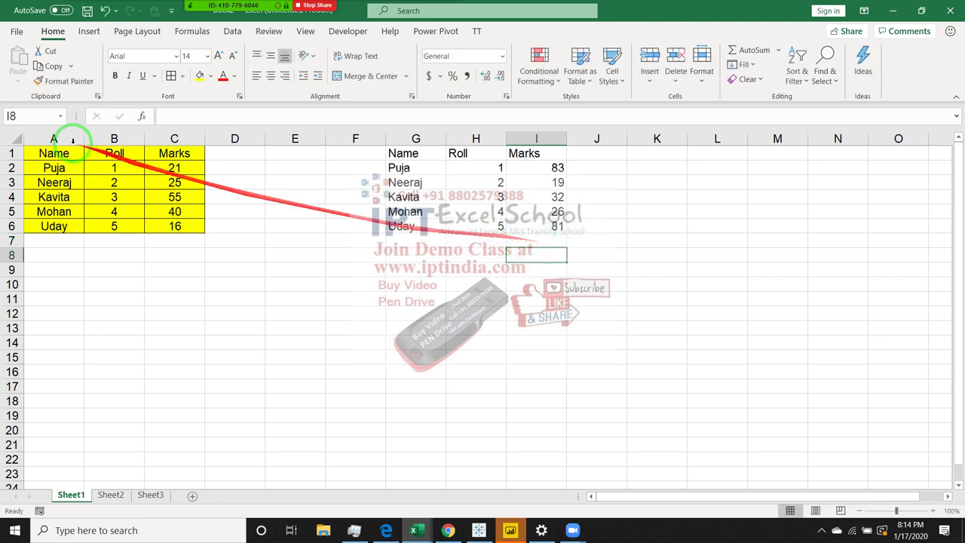
# - Copy A1:C6 and Paste Special its values only into G9
pyautogui.moveTo(61, 151)
pyautogui.mouseDown()
pyautogui.moveTo(180, 224)
pyautogui.moveTo(158, 226)
pyautogui.mouseUp()
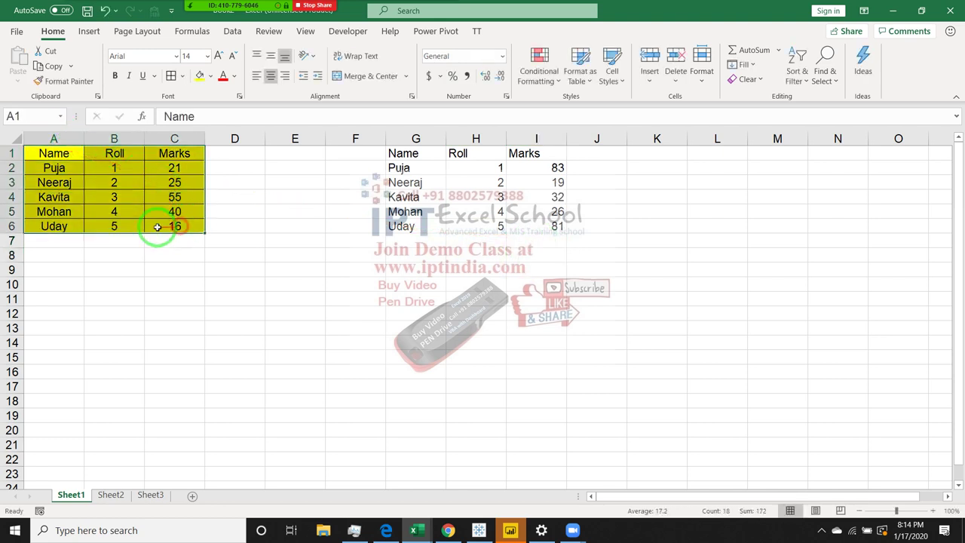
pyautogui.hotkey('ctrl', 'c')
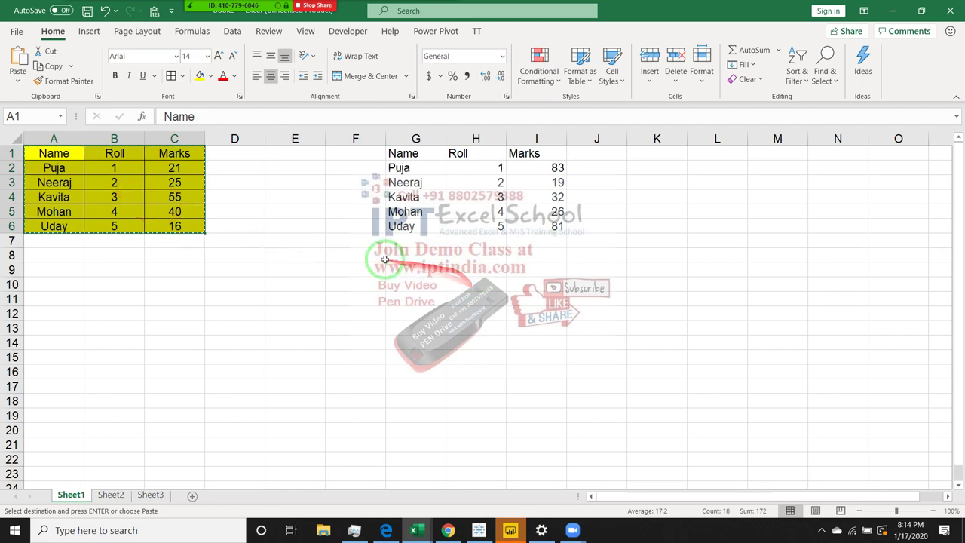
pyautogui.click(400, 269)
pyautogui.rightClick(401, 269)
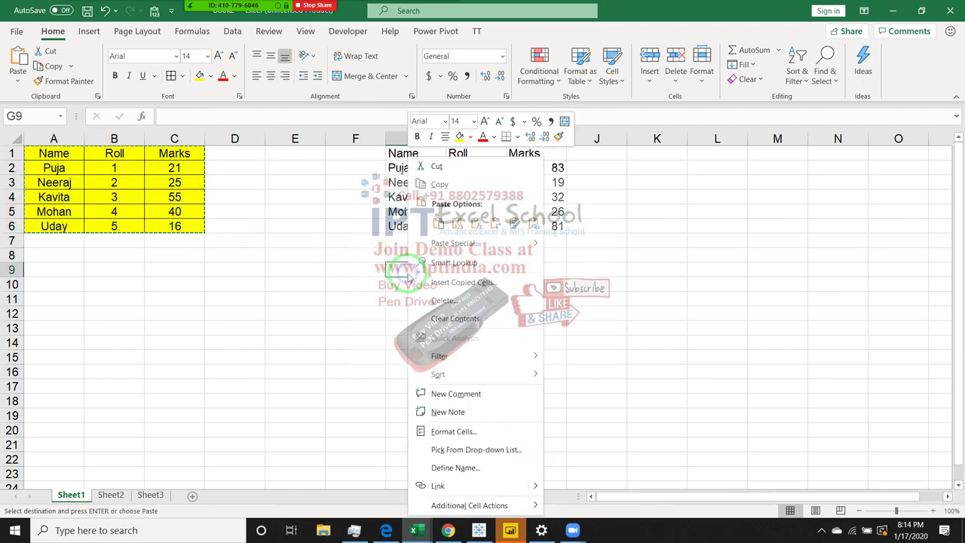
pyautogui.click(448, 247)
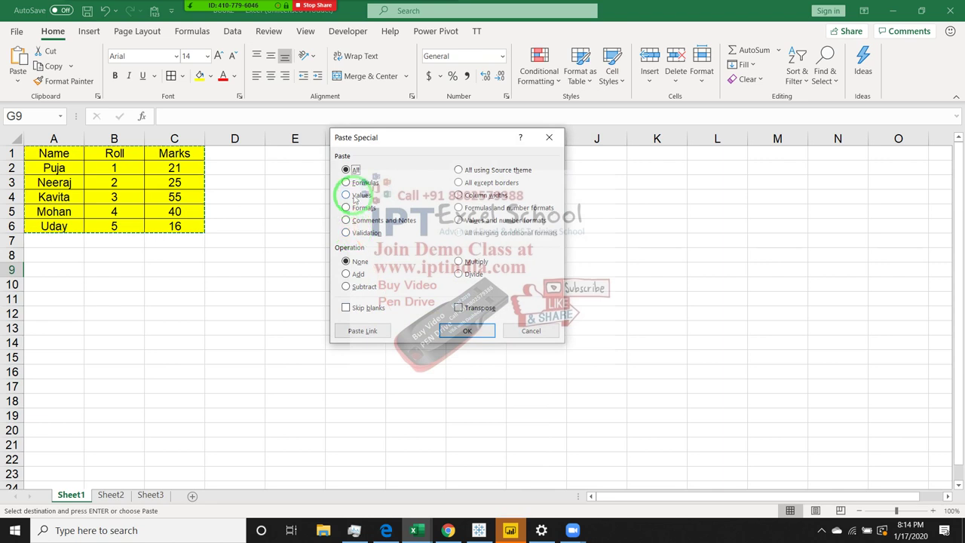
pyautogui.click(476, 336)
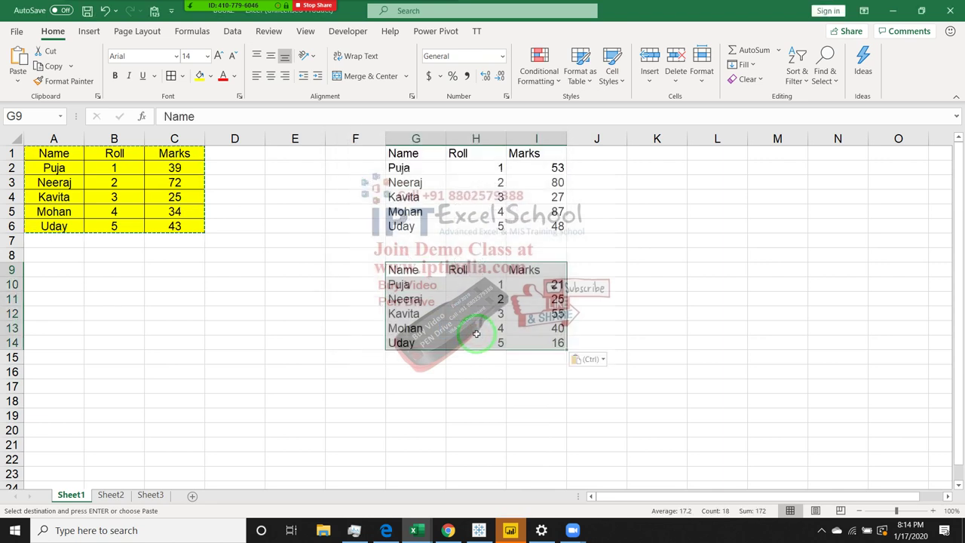
# - Step through the fixed marks in the pasted copy and bring up the Zoom participant list
pyautogui.click(507, 311)
pyautogui.press('Down')
pyautogui.press('Up')
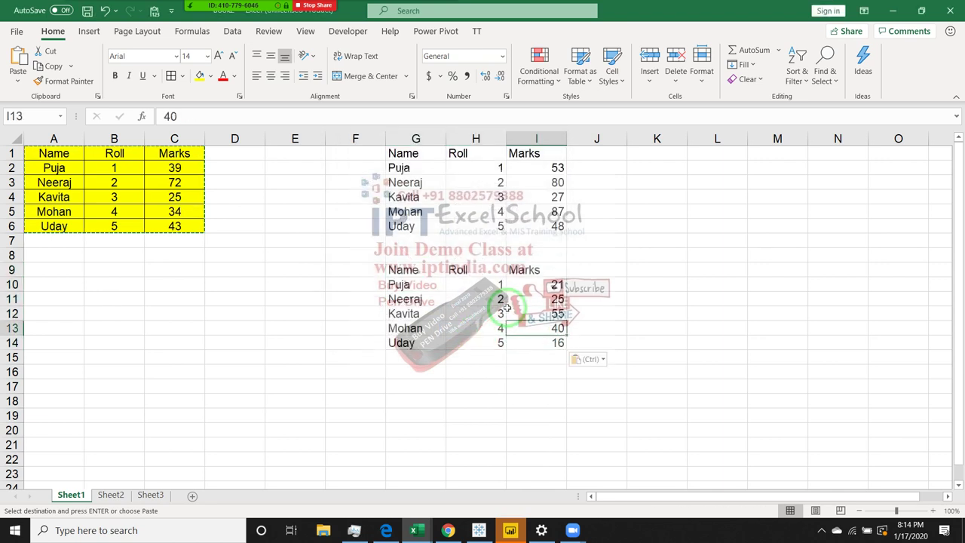
pyautogui.press('Up')
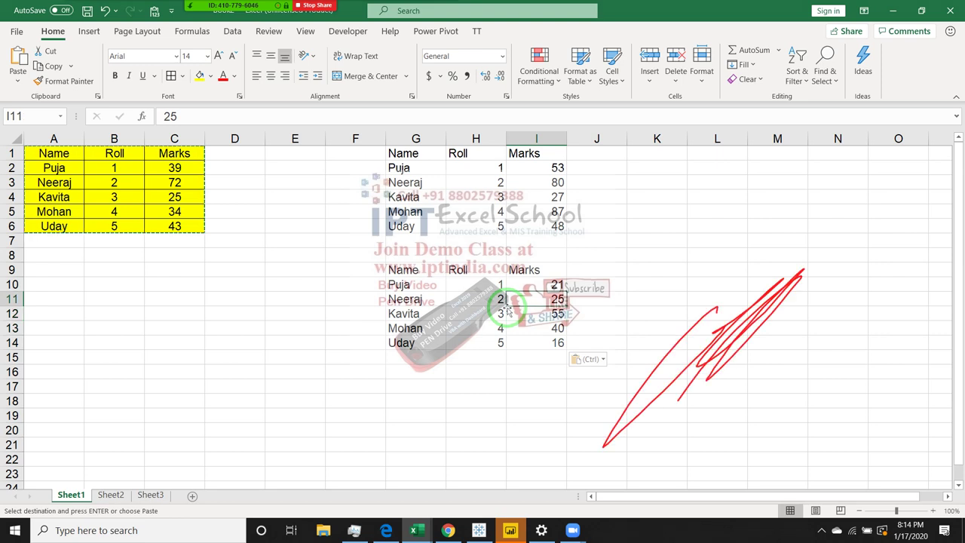
pyautogui.click(226, 18)
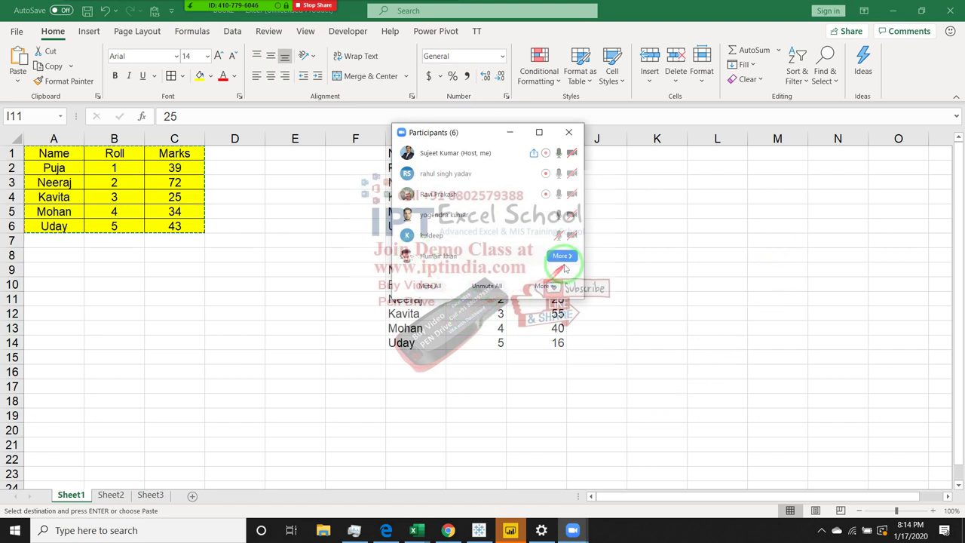
# - Open and dismiss a participant's More menu, then close the Participants window
pyautogui.click(563, 257)
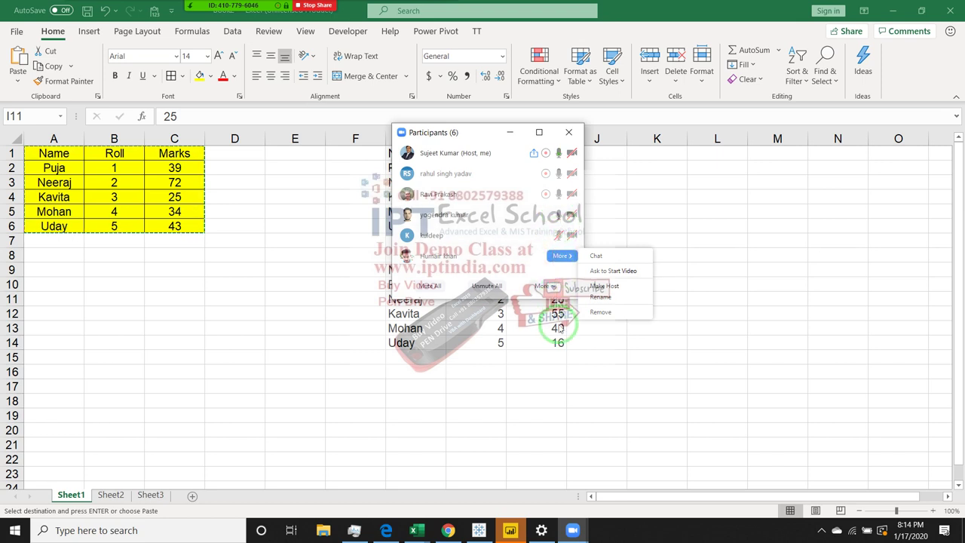
pyautogui.click(555, 331)
pyautogui.hotkey('ctrl', 'v')
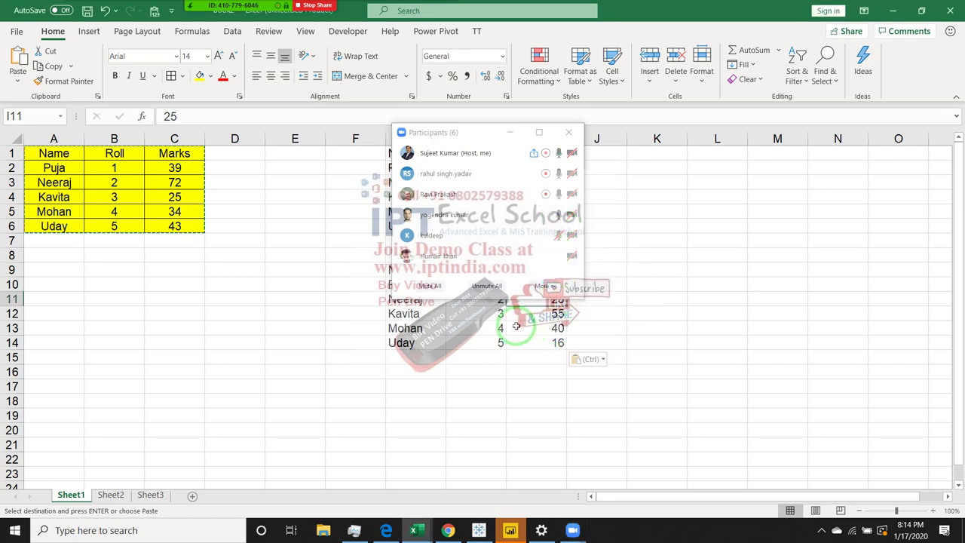
pyautogui.click(514, 327)
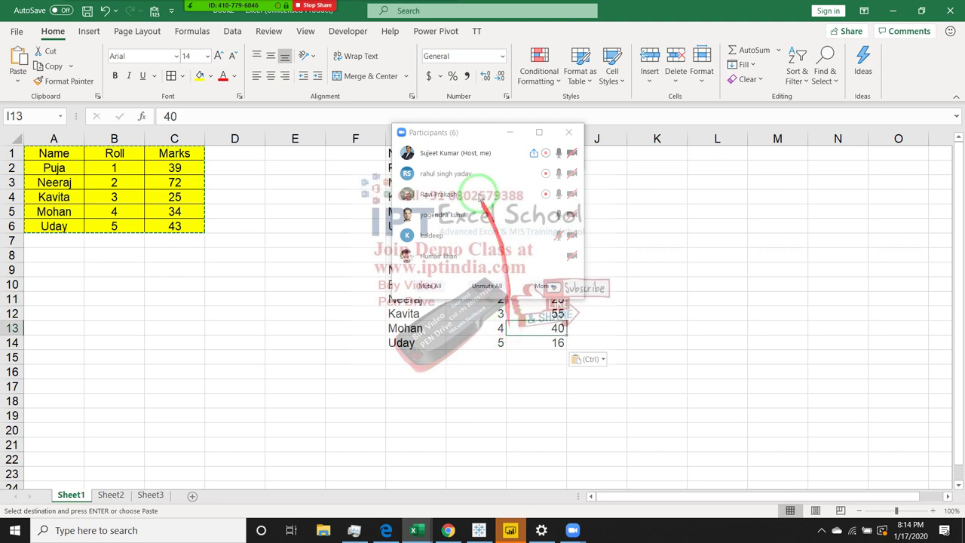
pyautogui.click(471, 136)
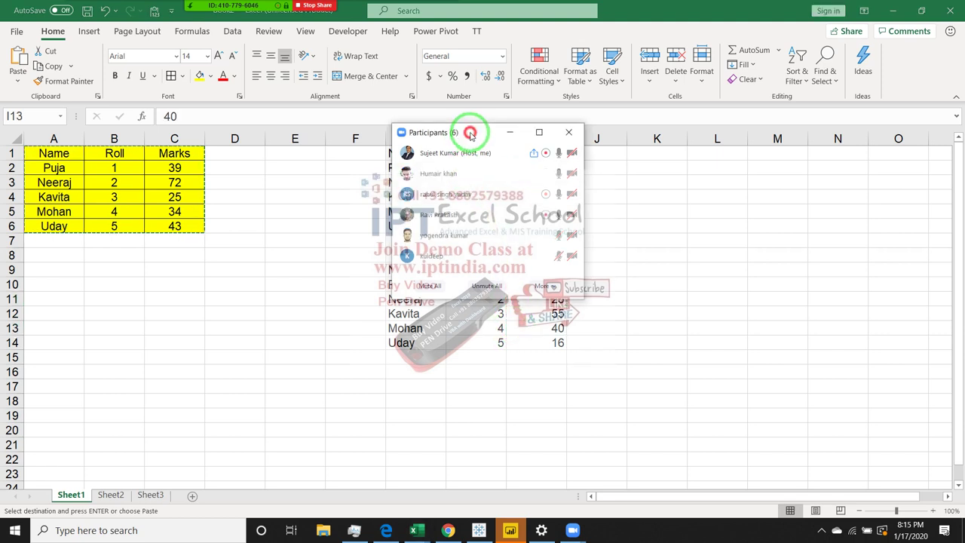
pyautogui.moveTo(582, 197)
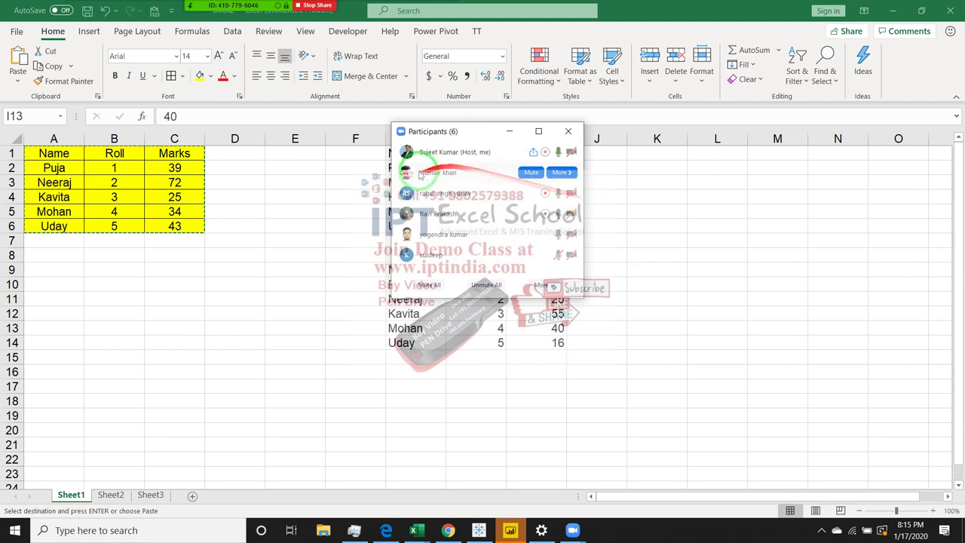
pyautogui.moveTo(406, 174)
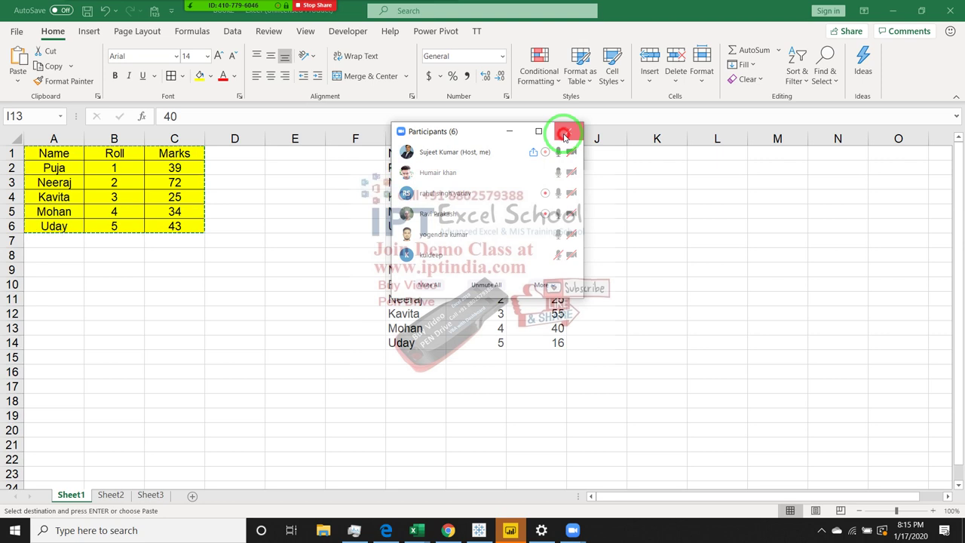
pyautogui.click(564, 136)
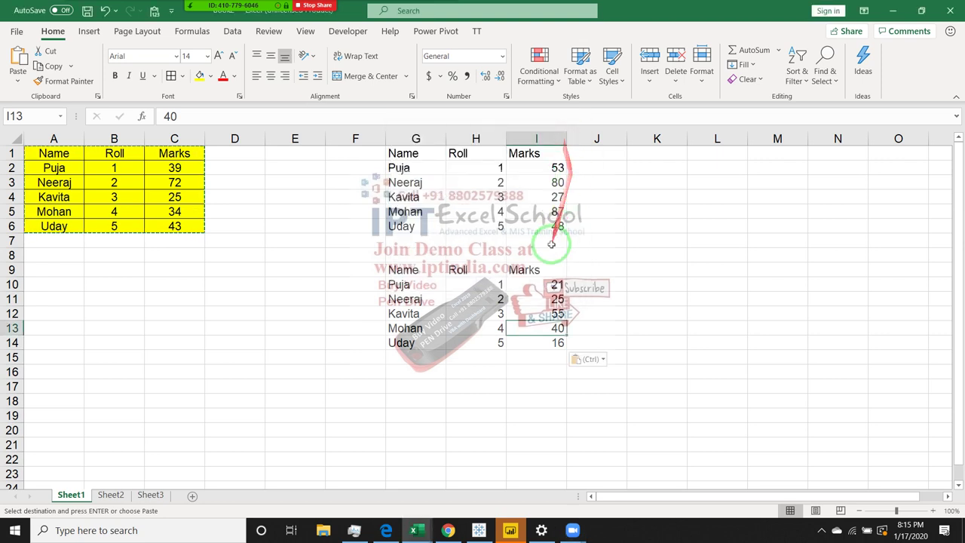
# - Compare the plain pasted marks in I10:I13 with the RANDBETWEEN formulas in I6 and C3
pyautogui.click(557, 272)
pyautogui.click(555, 286)
pyautogui.click(551, 299)
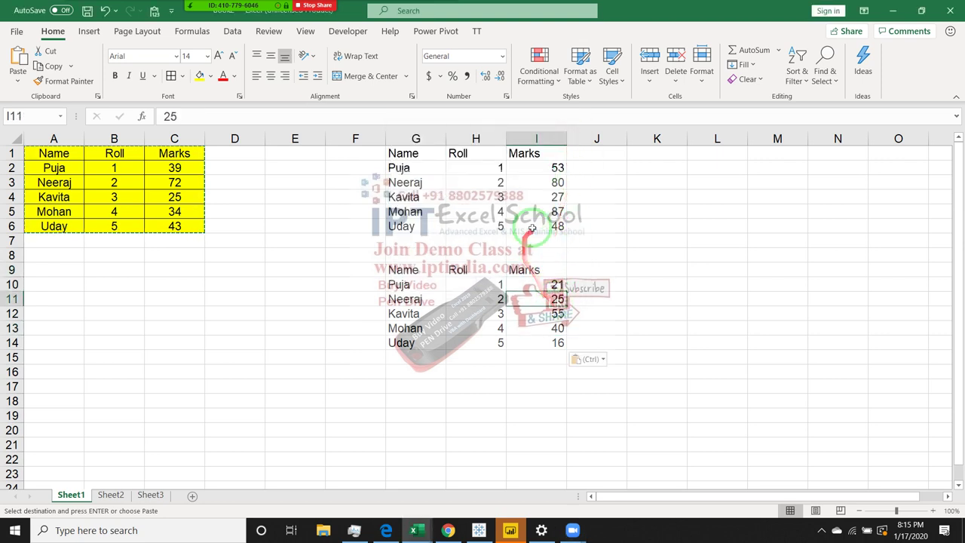
pyautogui.click(556, 226)
pyautogui.click(187, 189)
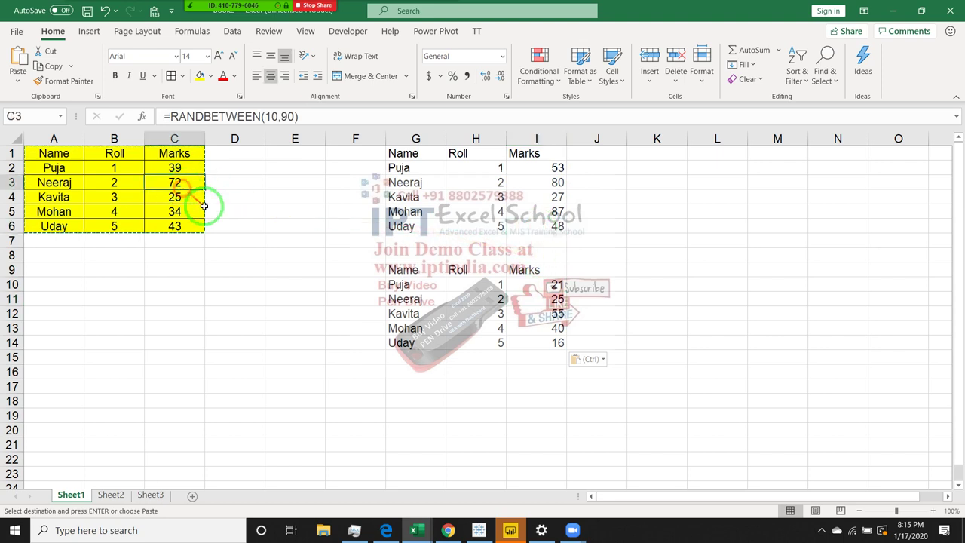
pyautogui.click(554, 299)
pyautogui.moveTo(543, 282); pyautogui.dragTo(543, 330)
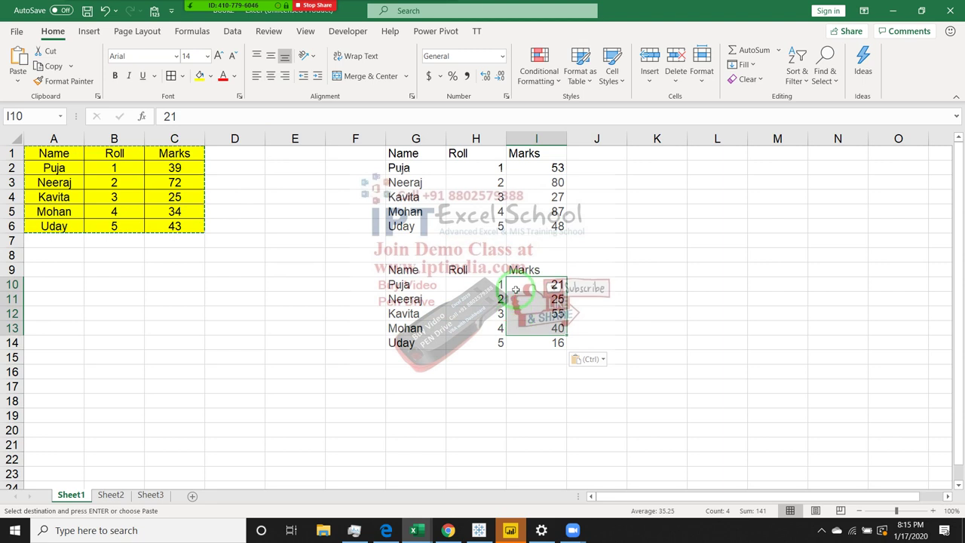
pyautogui.click(527, 223)
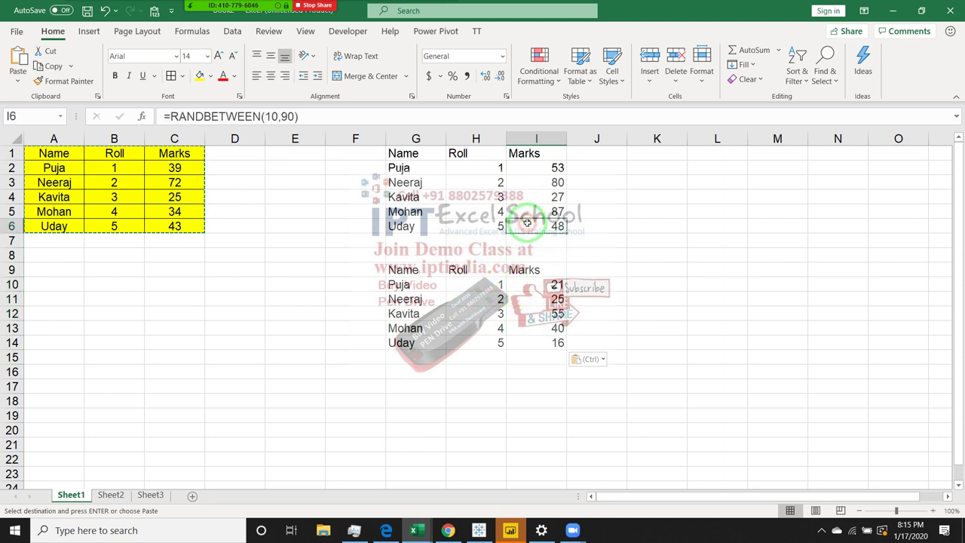
pyautogui.press('Up')
pyautogui.press('Up')
pyautogui.press('Up')
pyautogui.press('Up')
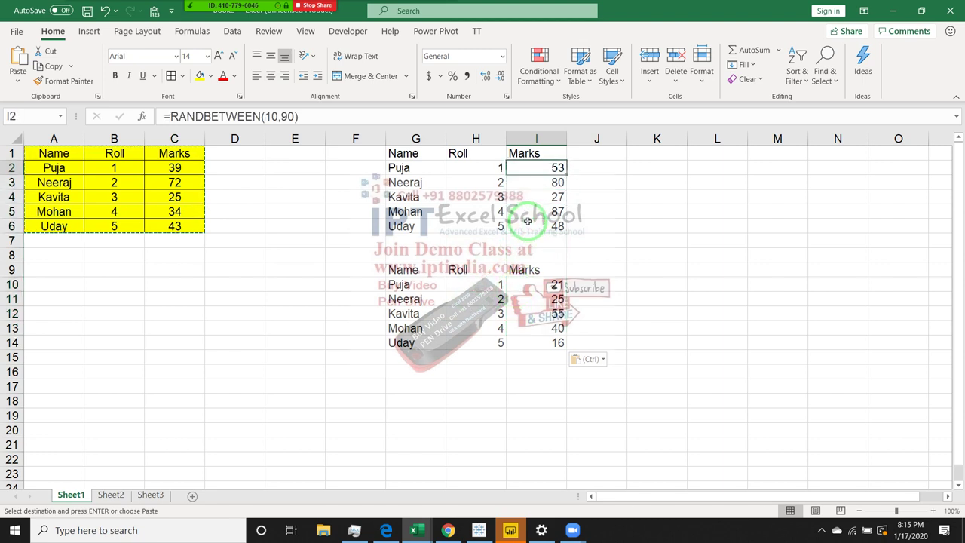
# - Enter 6 in J4 to force a recalculation, then clear J4 again
pyautogui.click(595, 197)
pyautogui.click(599, 178)
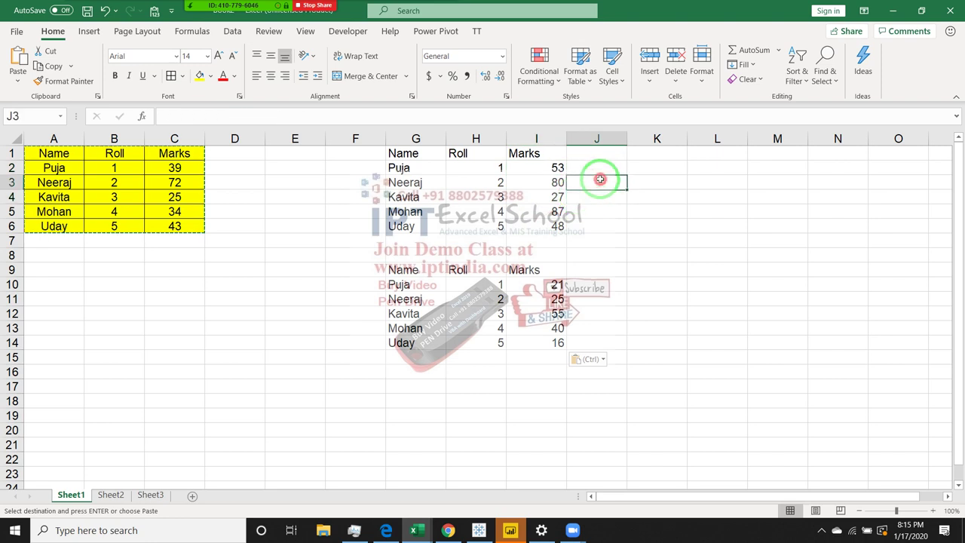
pyautogui.click(601, 198)
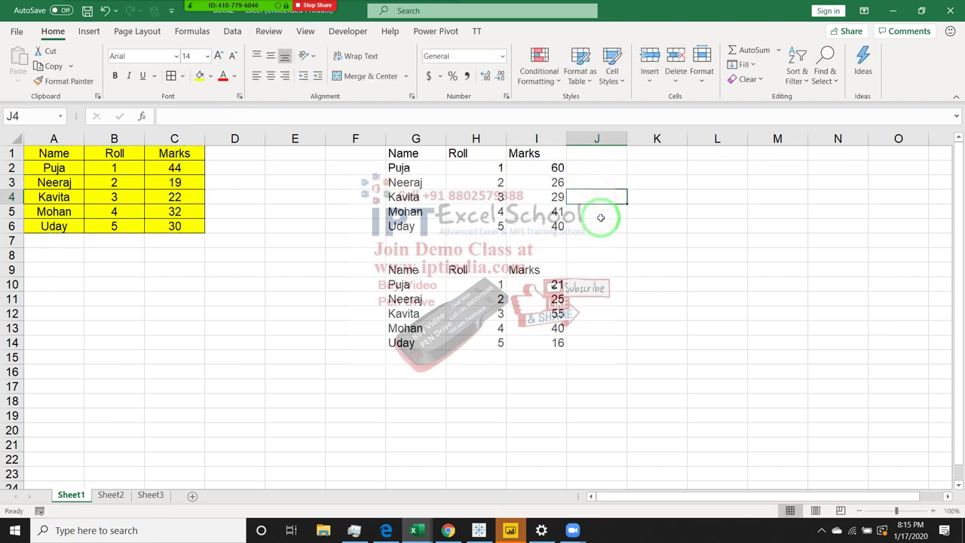
pyautogui.write('6')
pyautogui.press('Return')
pyautogui.press('Up')
pyautogui.press('Delete')
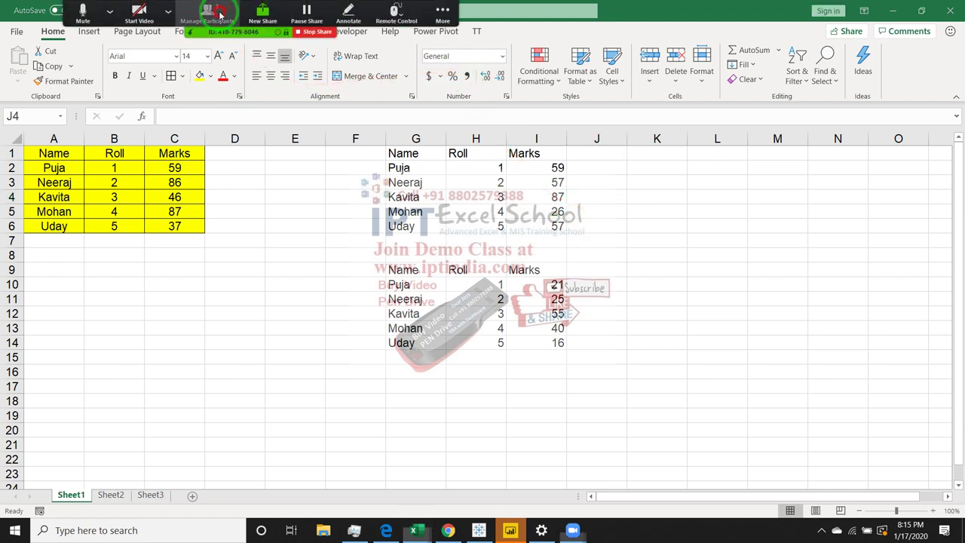
pyautogui.click(219, 14)
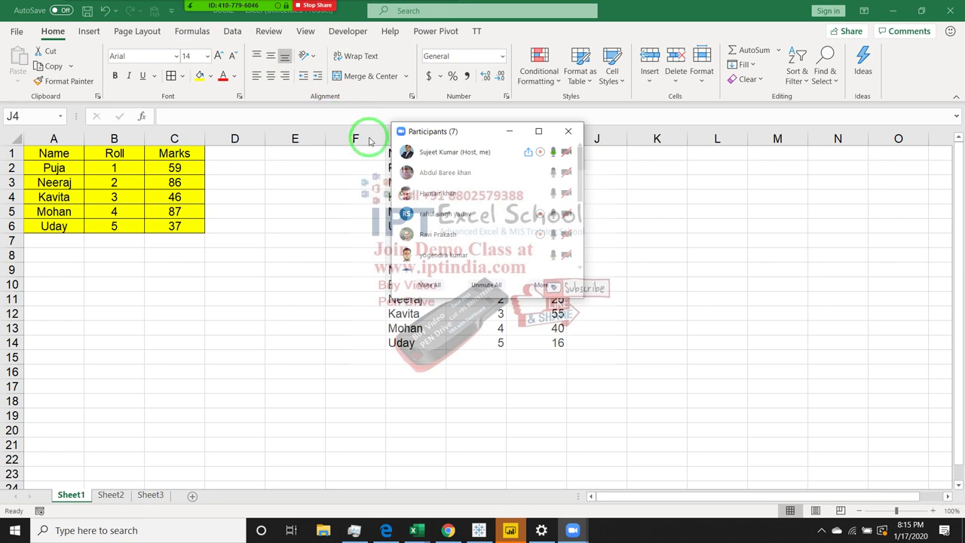
pyautogui.moveTo(428, 192)
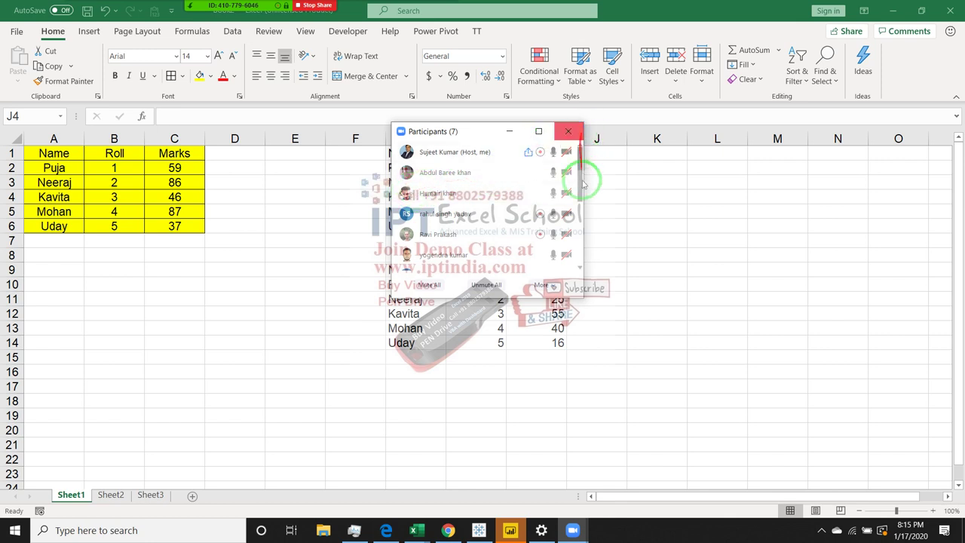
pyautogui.click(561, 194)
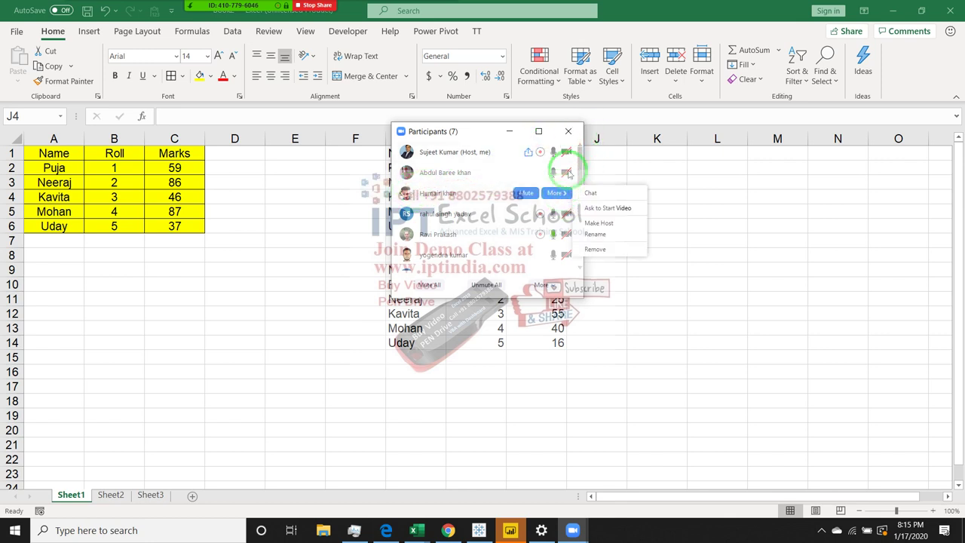
pyautogui.click(569, 132)
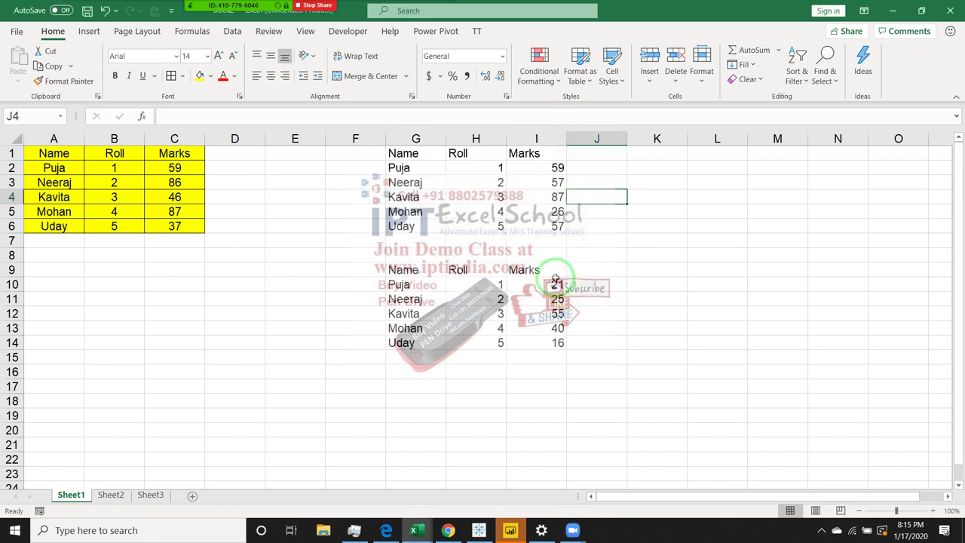
pyautogui.click(532, 207)
pyautogui.click(554, 172)
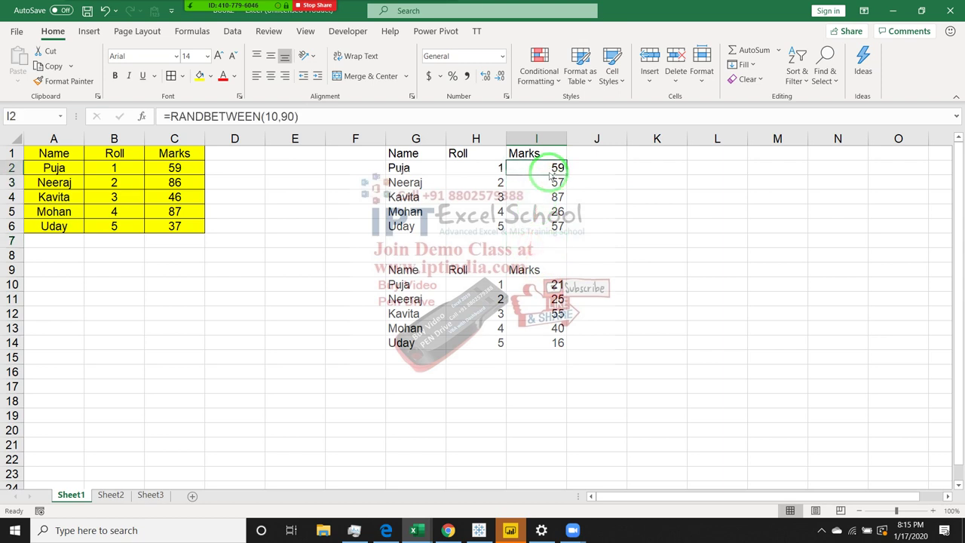
pyautogui.hotkey('ctrl', 'shift', 'Down')
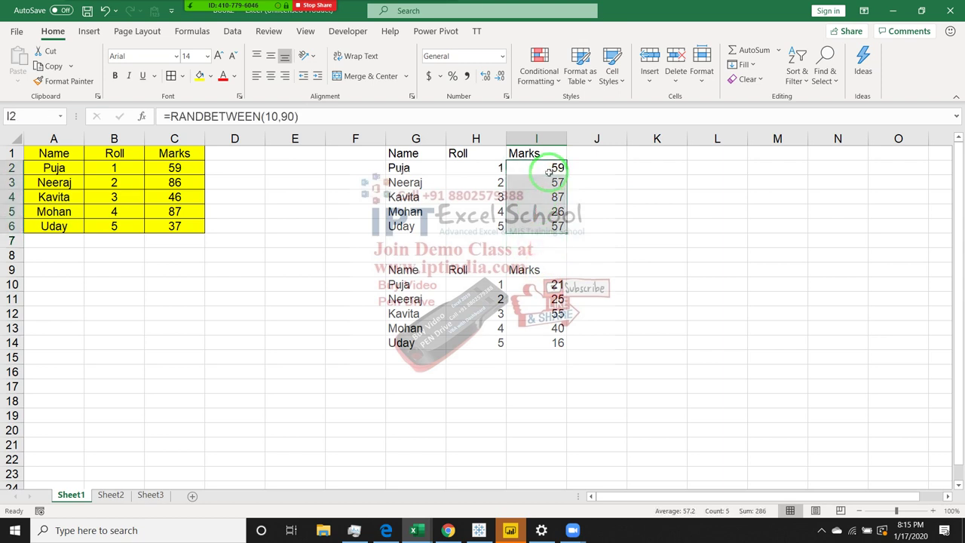
pyautogui.press('Up')
pyautogui.press('Down')
pyautogui.press('Down')
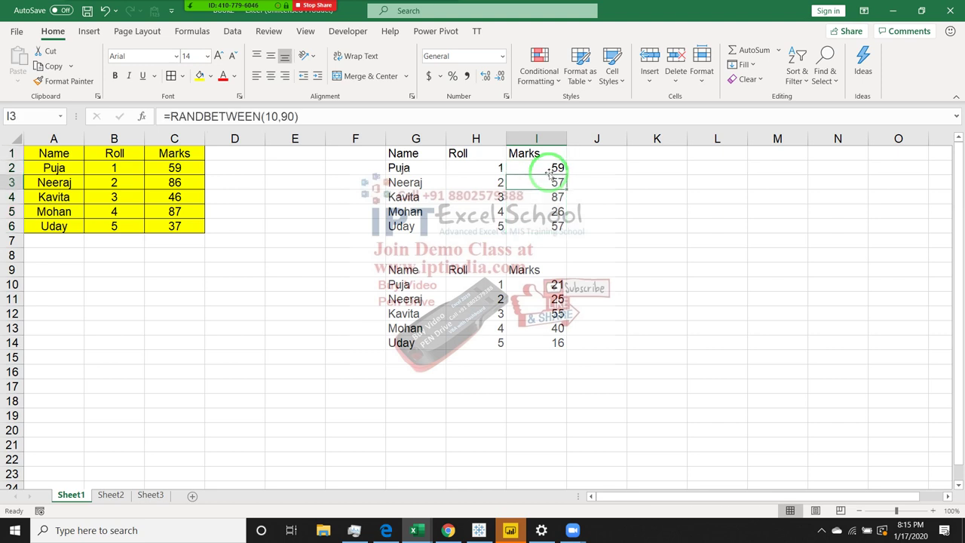
pyautogui.press('Down')
pyautogui.press('Down')
pyautogui.press('Down')
pyautogui.press('Down')
pyautogui.press('Up')
pyautogui.press('Up')
pyautogui.press('Up')
pyautogui.press('Up')
pyautogui.press('Up')
pyautogui.press('Up')
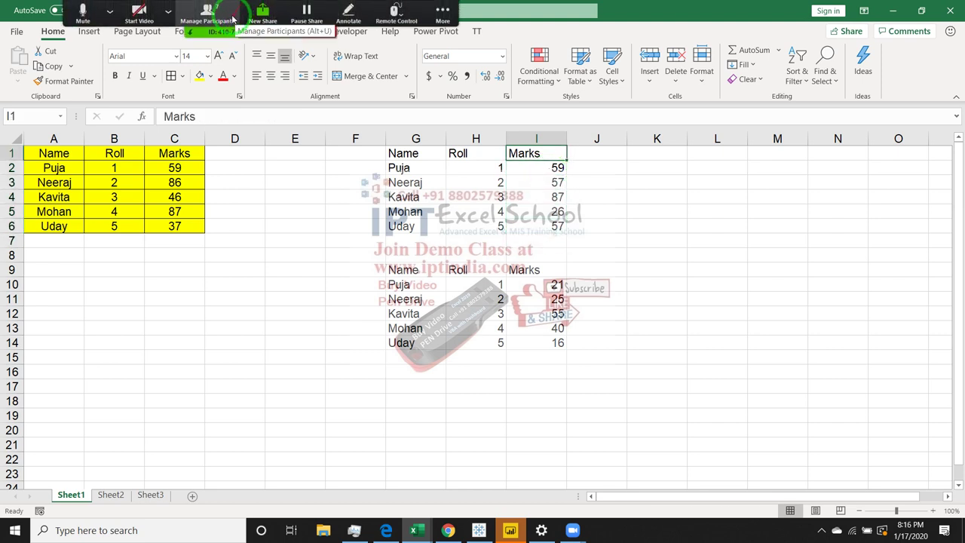
# - Show Zoom's Participants window, narrow and scroll its list, then close it
pyautogui.click(232, 16)
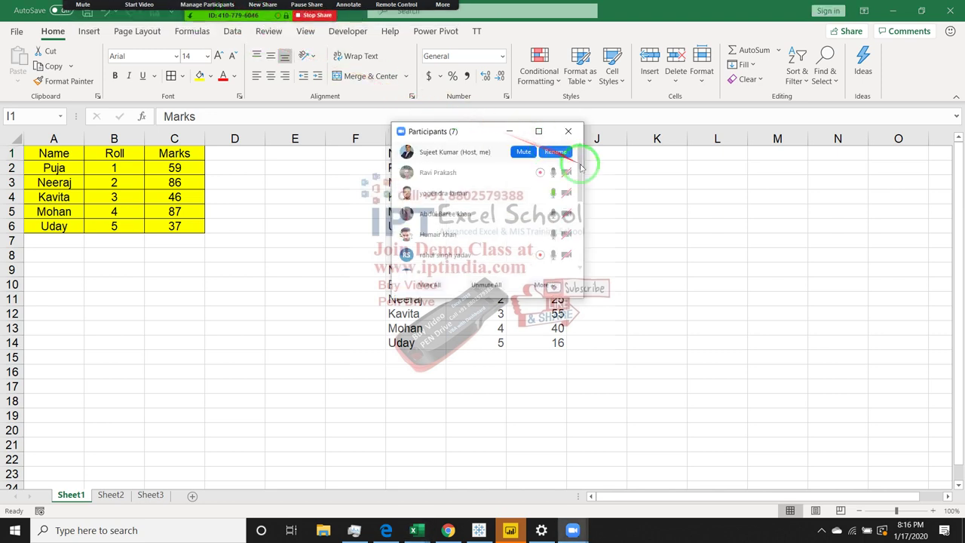
pyautogui.moveTo(584, 181); pyautogui.dragTo(578, 192)
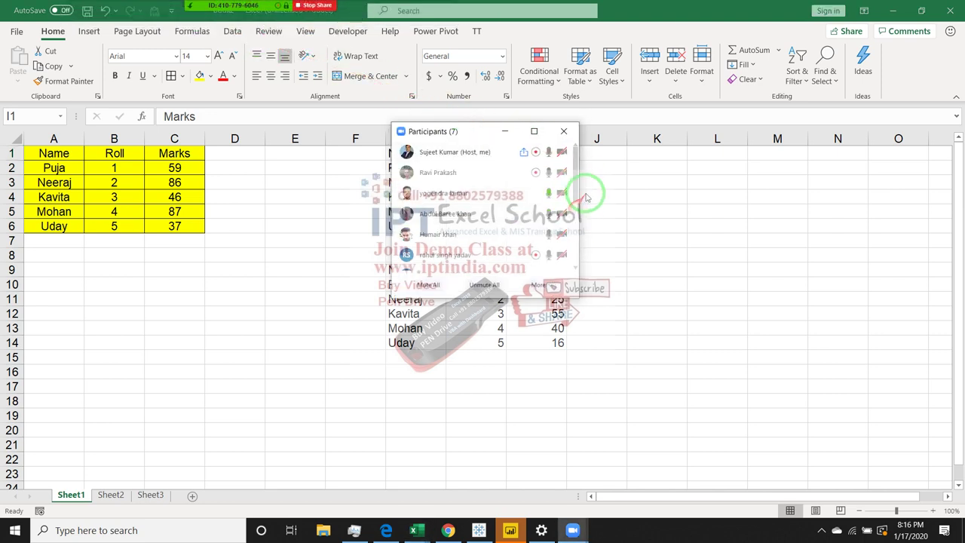
pyautogui.scroll(-1, 580, 226)
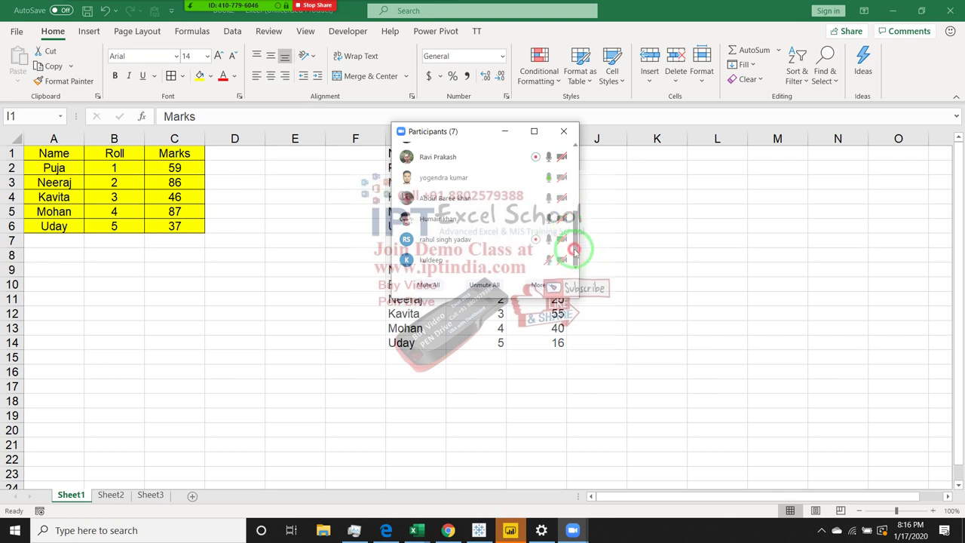
pyautogui.moveTo(574, 258); pyautogui.dragTo(574, 218)
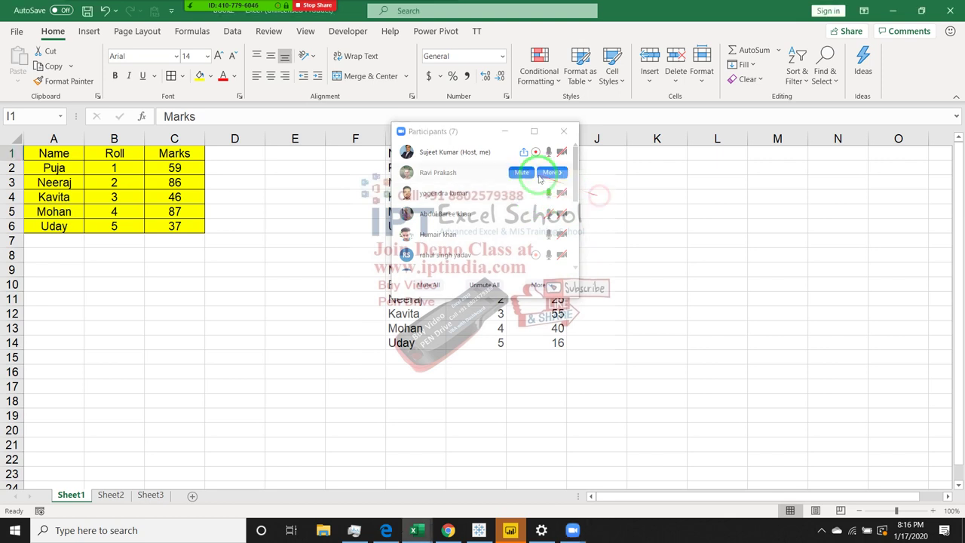
pyautogui.click(563, 131)
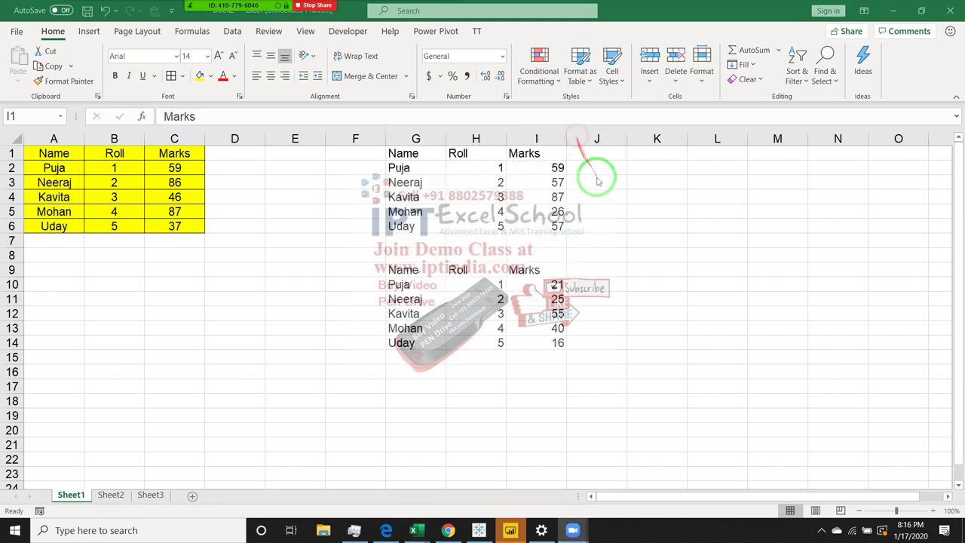
pyautogui.click(539, 169)
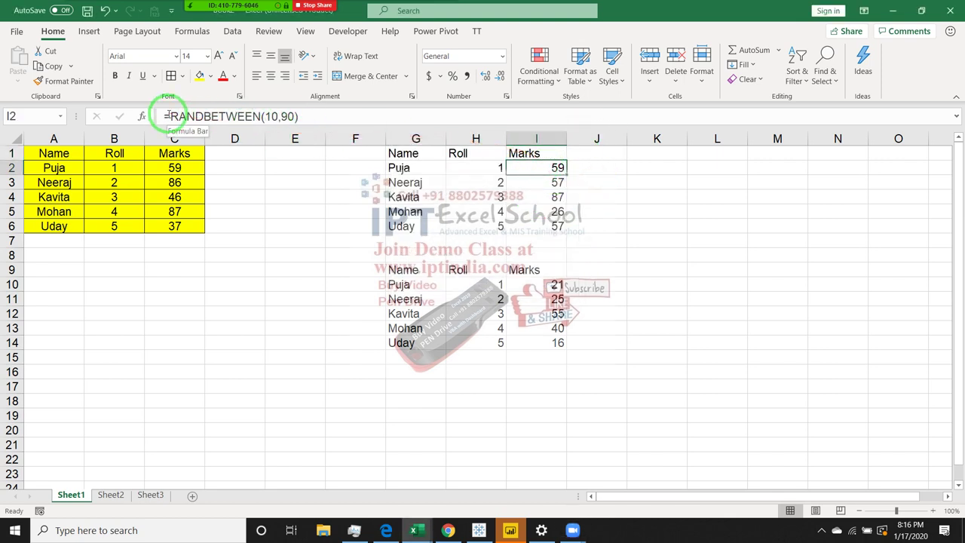
pyautogui.moveTo(171, 116); pyautogui.dragTo(299, 116)
pyautogui.press('Escape')
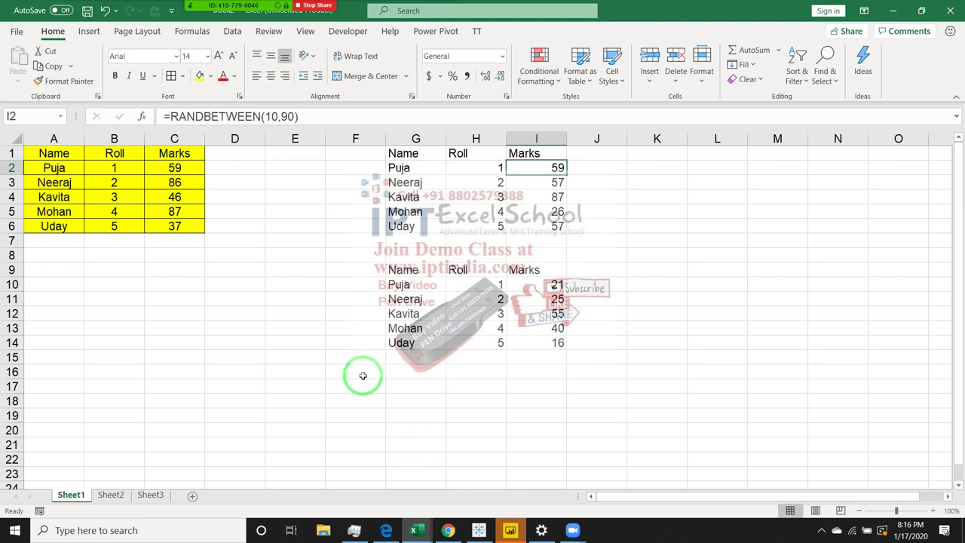
pyautogui.press('Down')
pyautogui.press('Down')
pyautogui.press('Down')
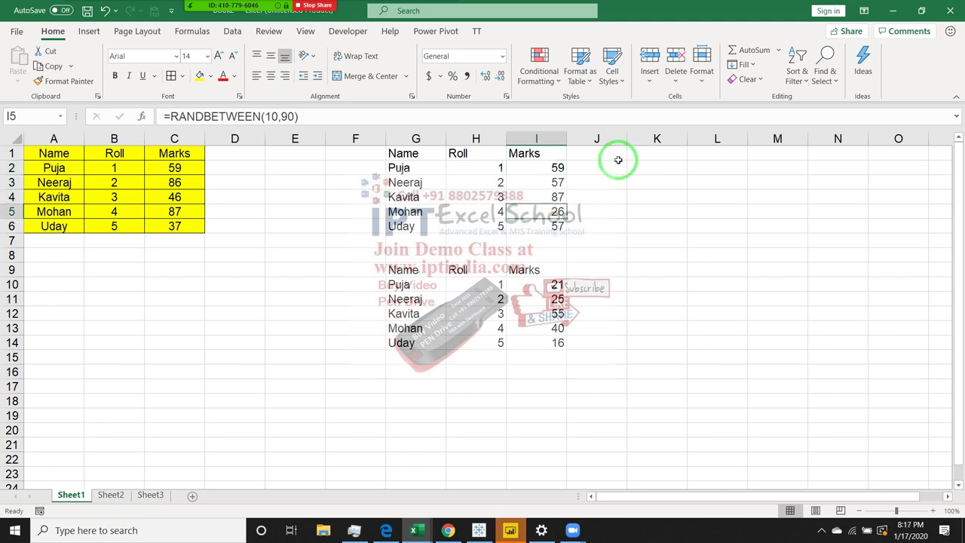
pyautogui.press('Up')
pyautogui.press('Up')
pyautogui.press('Up')
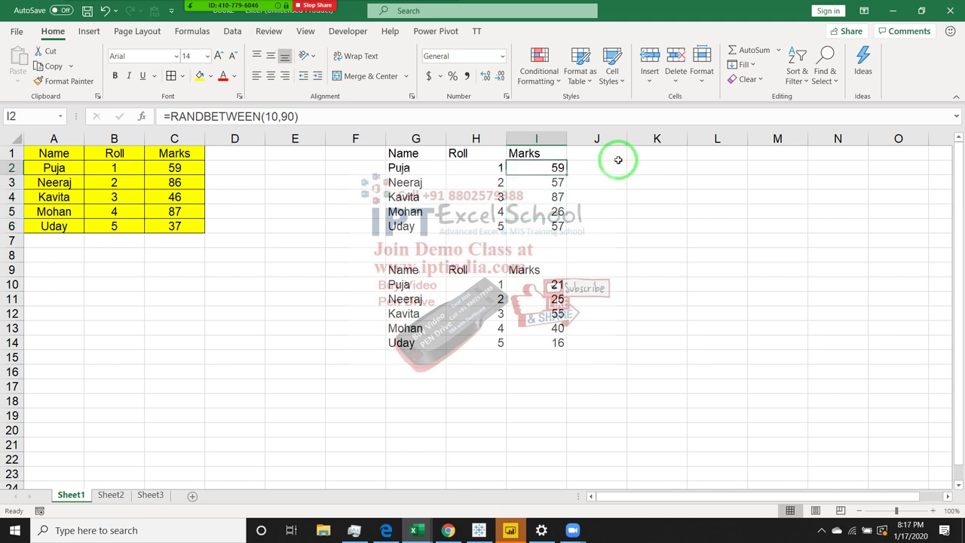
pyautogui.hotkey('ctrl', 'shift', 'Down')
pyautogui.press('Right')
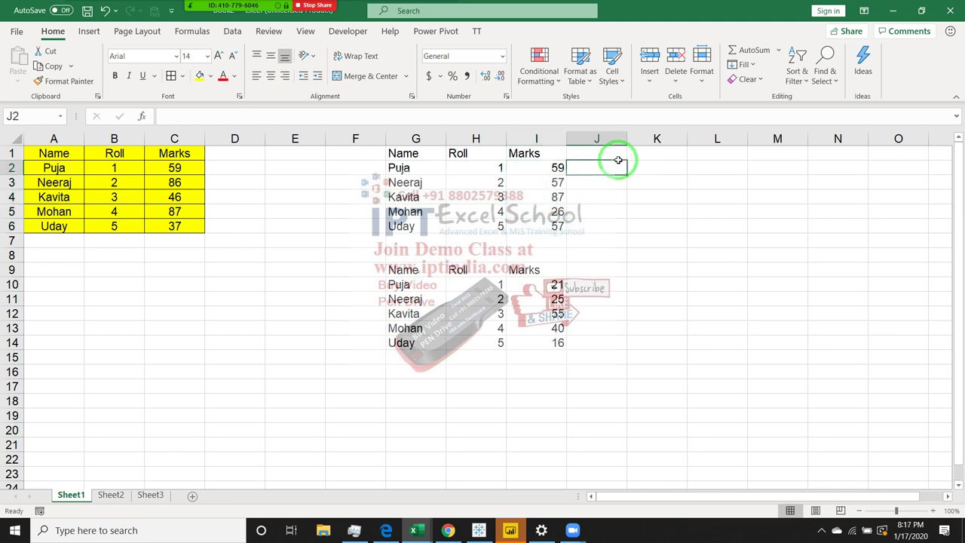
pyautogui.press('Right')
pyautogui.press('Right')
pyautogui.press('Left')
pyautogui.press('Left')
pyautogui.press('Left')
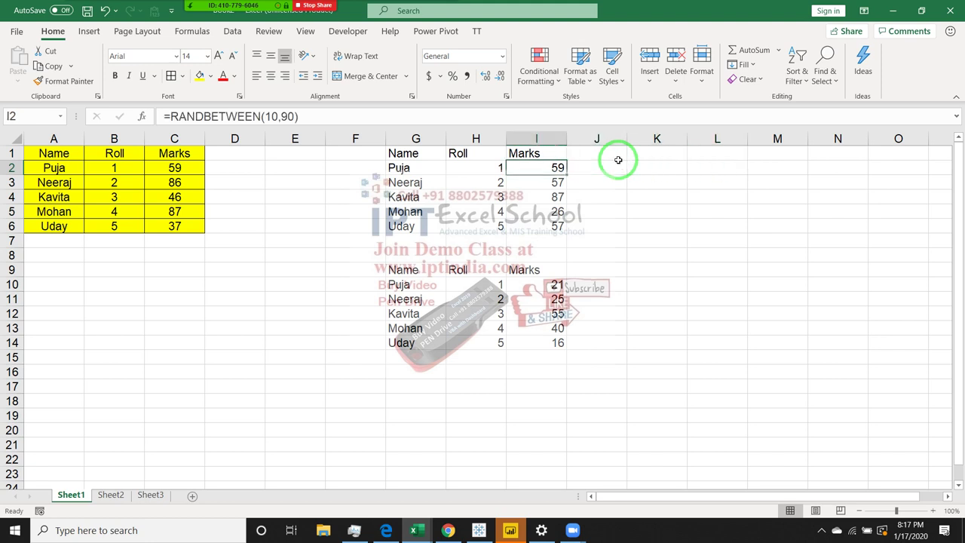
pyautogui.hotkey('ctrl', 'shift', 'Down')
pyautogui.press('Up')
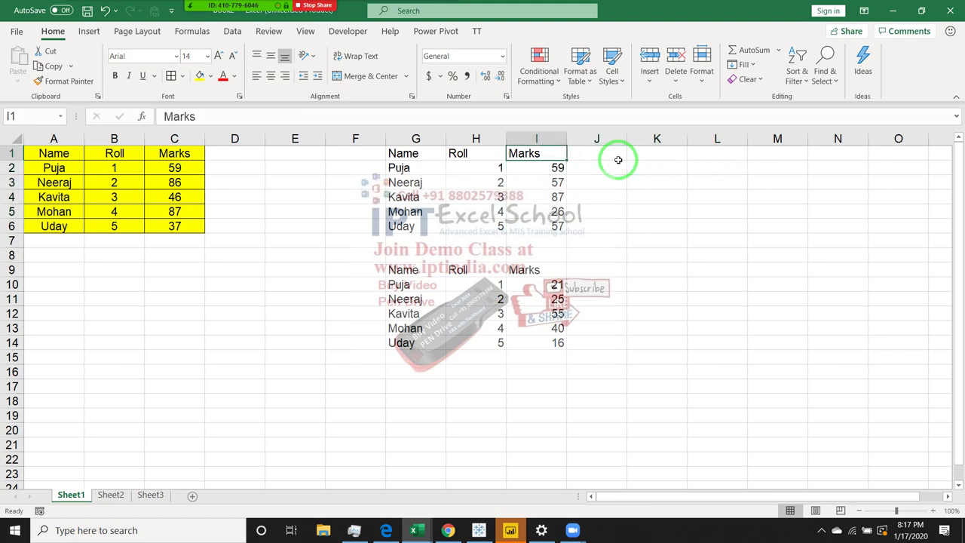
pyautogui.press('Down')
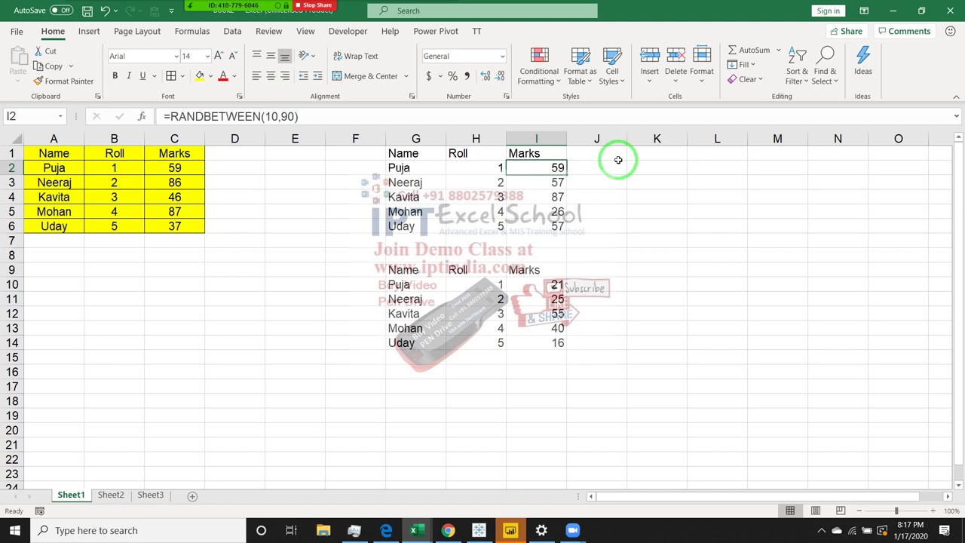
pyautogui.write('59')
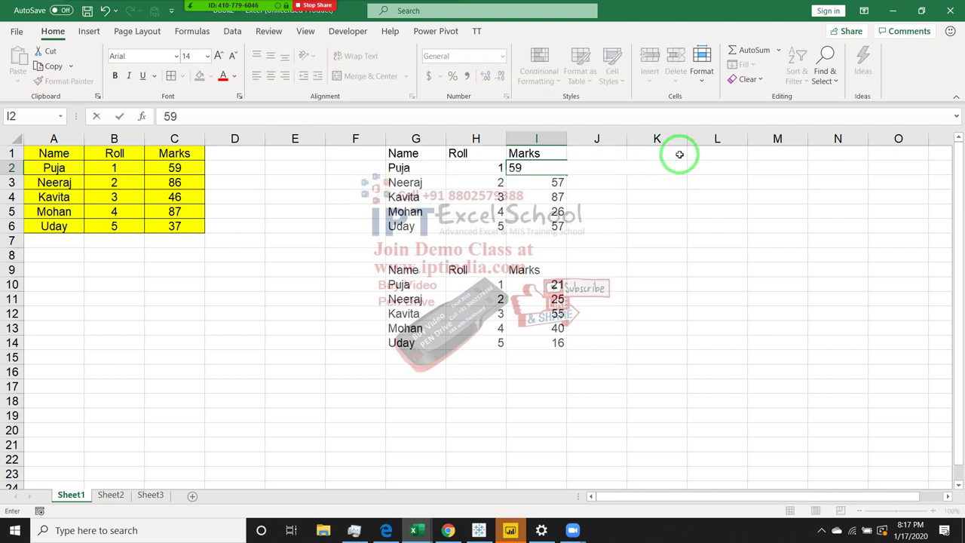
pyautogui.press('Escape')
pyautogui.hotkey('ctrl', 'shift', 'Down')
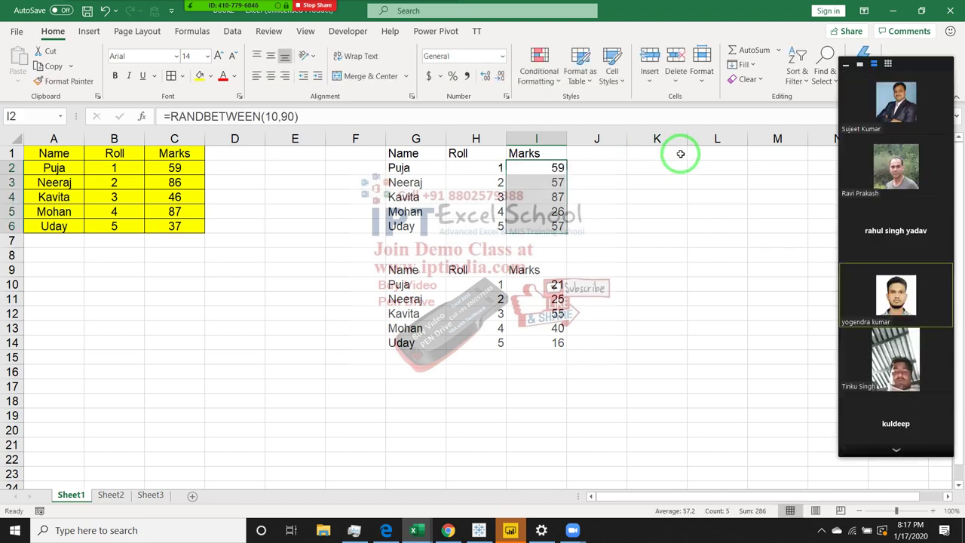
# - Copy I2:I6 and Paste Special it onto itself as Values, then check I2 and I5 hold numbers
pyautogui.hotkey('ctrl', 'c')
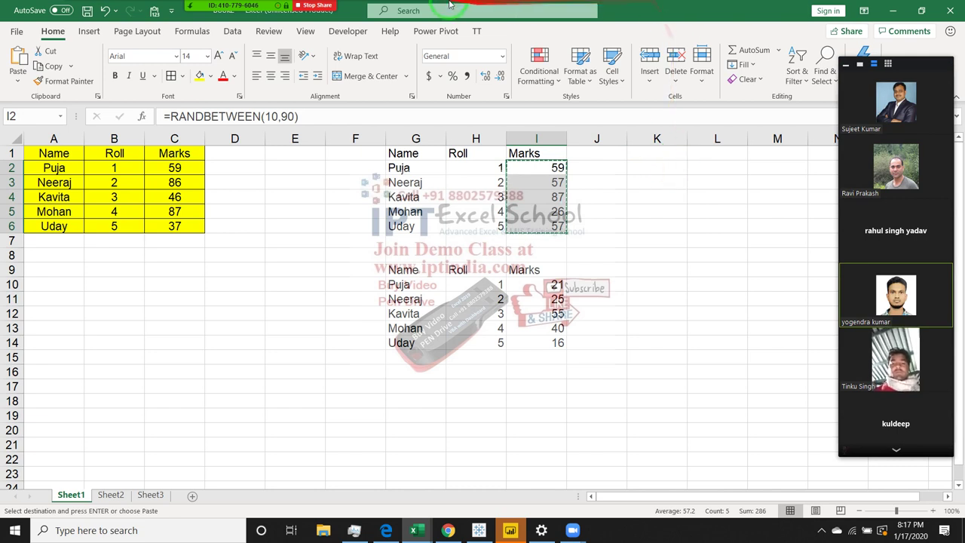
pyautogui.click(944, 335)
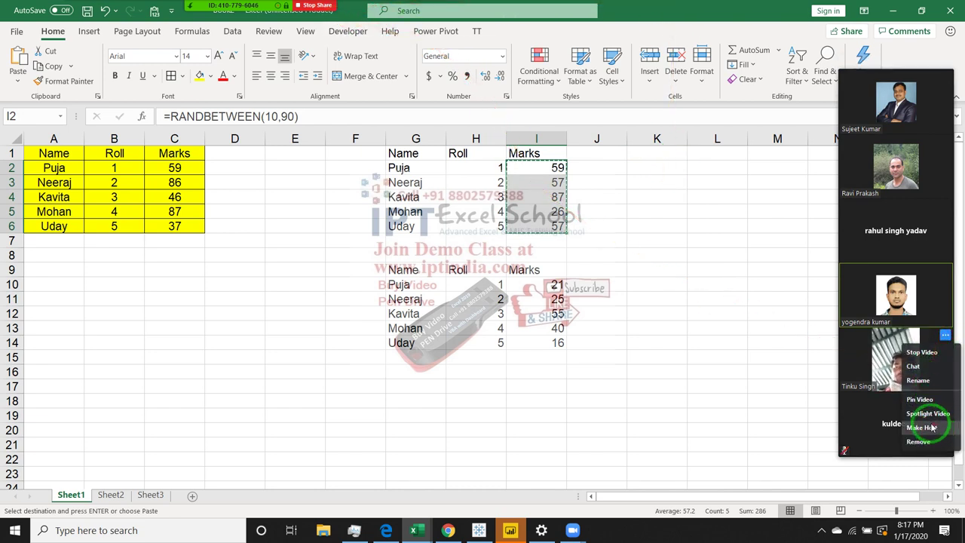
pyautogui.click(933, 360)
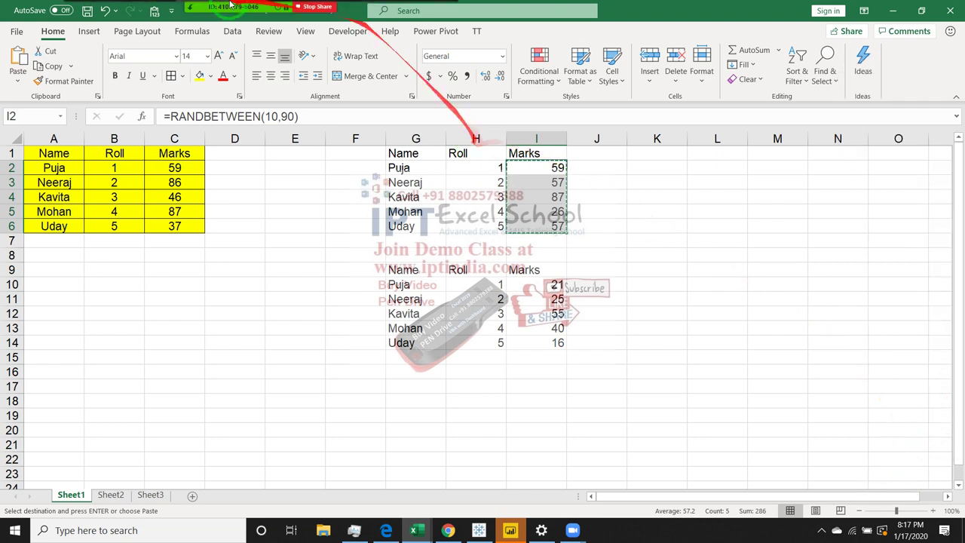
pyautogui.rightClick(555, 202)
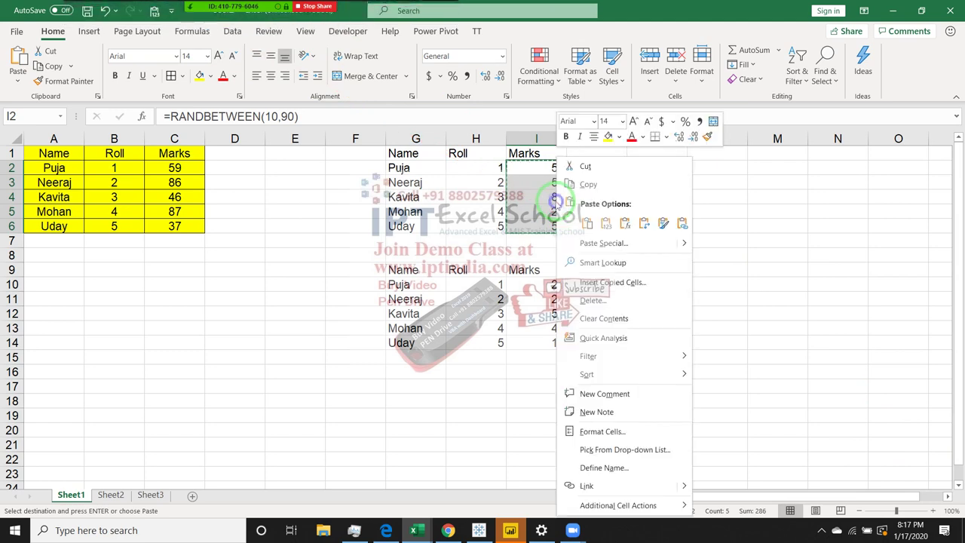
pyautogui.click(595, 244)
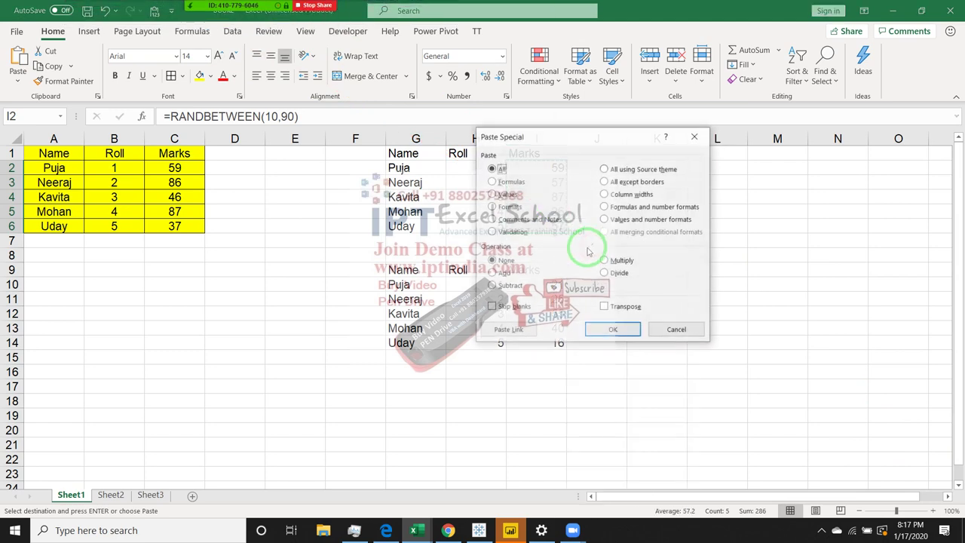
pyautogui.click(509, 194)
pyautogui.click(627, 329)
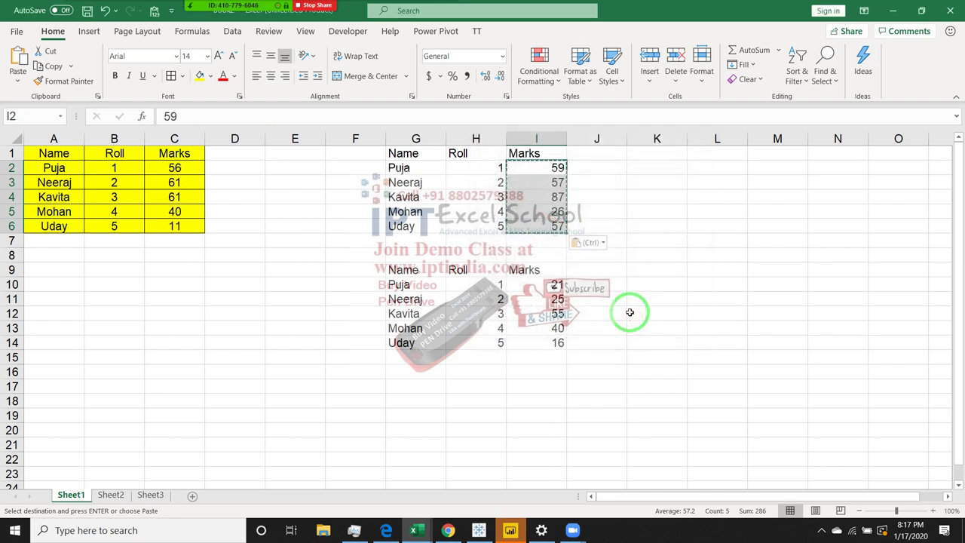
pyautogui.press('Escape')
pyautogui.press('Up')
pyautogui.press('Down')
pyautogui.press('Down')
pyautogui.press('Down')
pyautogui.press('Down')
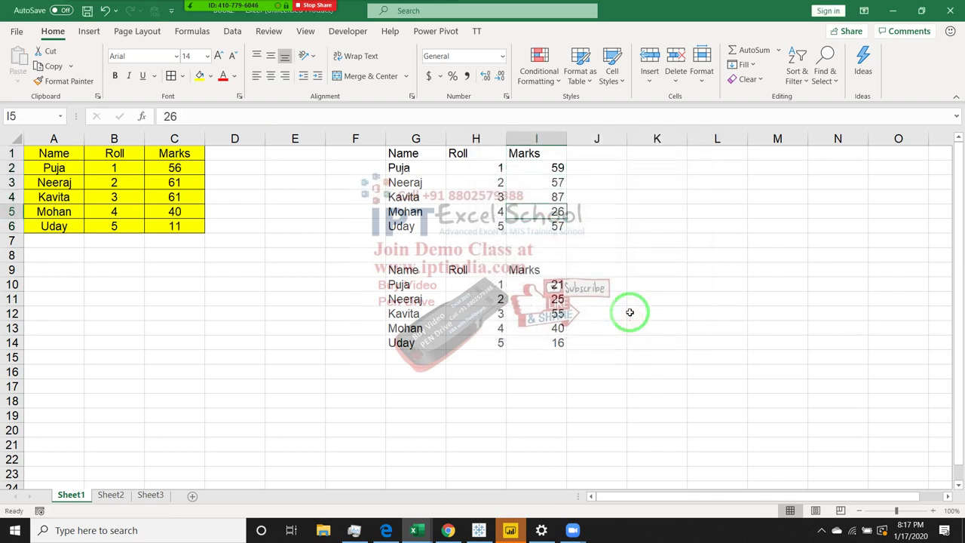
pyautogui.press('Up')
pyautogui.press('Up')
pyautogui.press('Up')
pyautogui.press('Down')
pyautogui.press('Down')
pyautogui.press('Down')
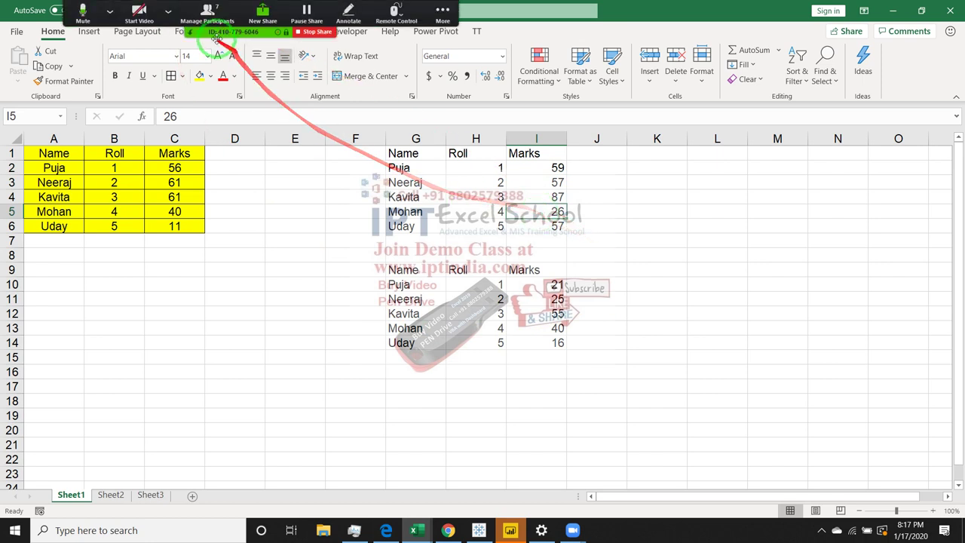
pyautogui.click(207, 12)
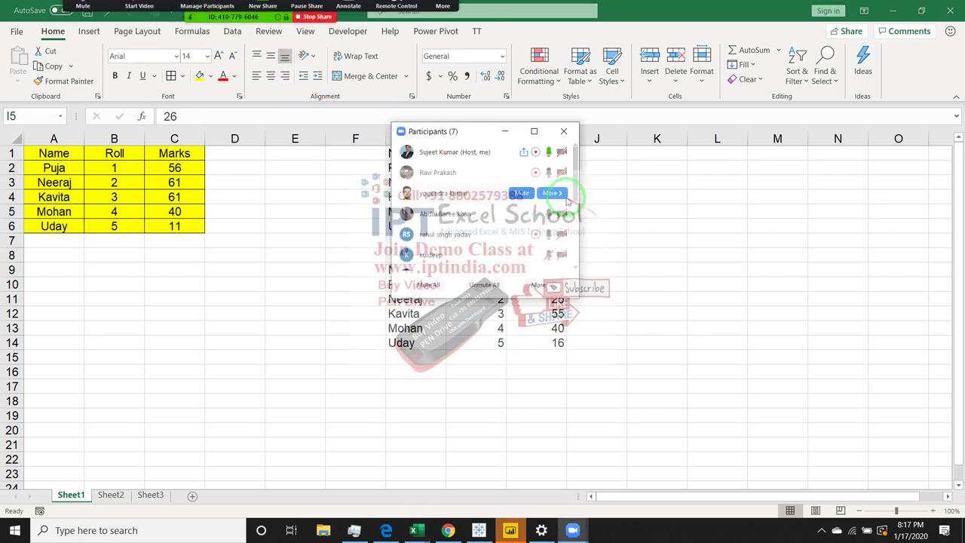
pyautogui.scroll(-1, 589, 248)
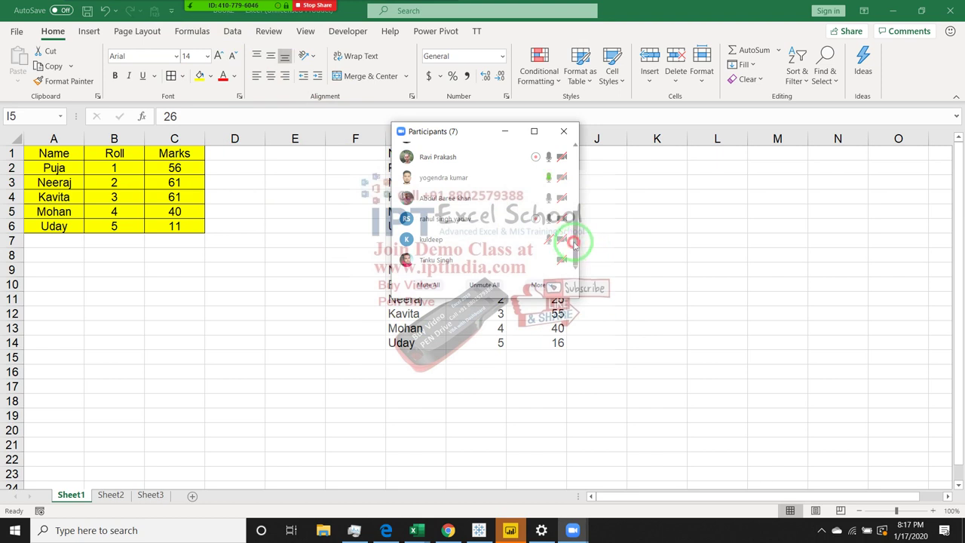
pyautogui.click(557, 133)
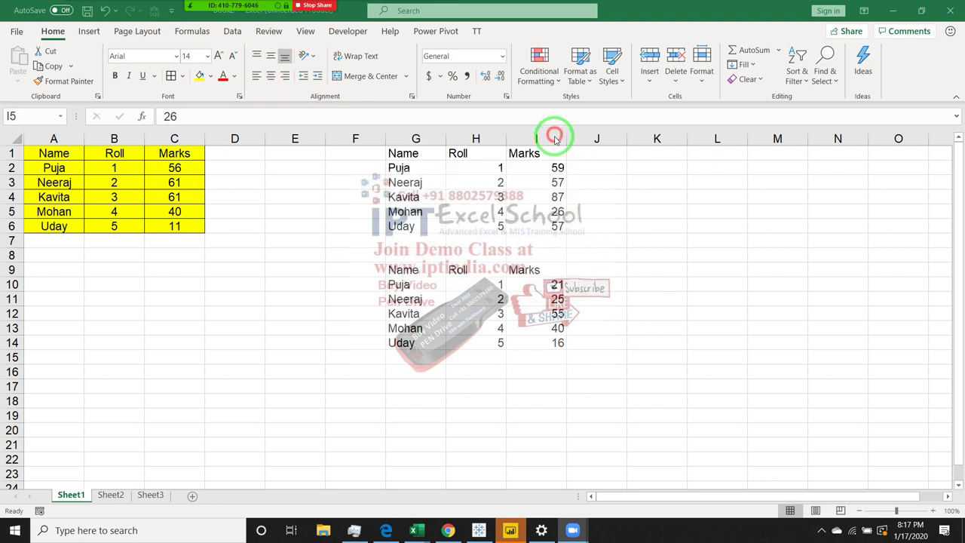
pyautogui.click(540, 213)
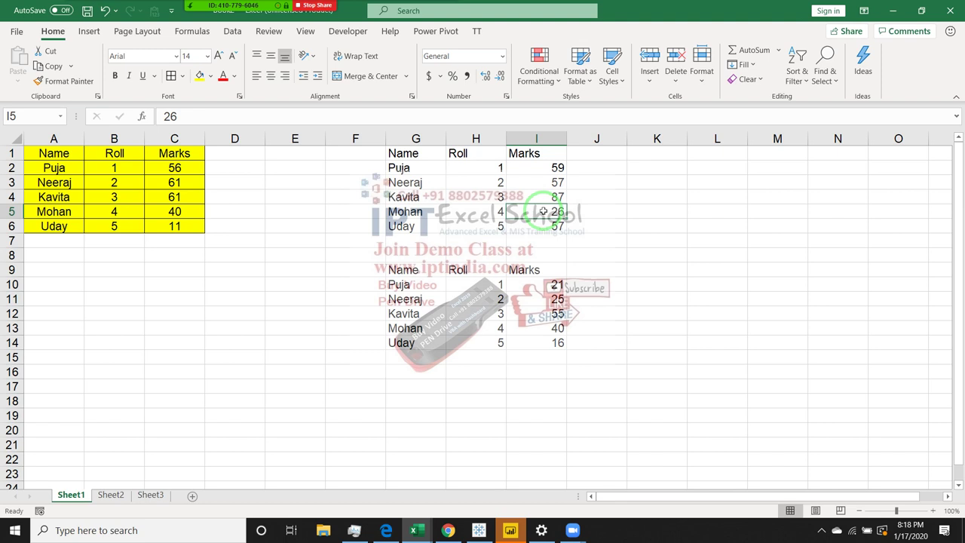
# - Check the Marks column I1:I6 now holds plain values
pyautogui.press('Up')
pyautogui.press('Up')
pyautogui.press('Up')
pyautogui.press('Up')
pyautogui.hotkey('ctrl', 'shift', 'Down')
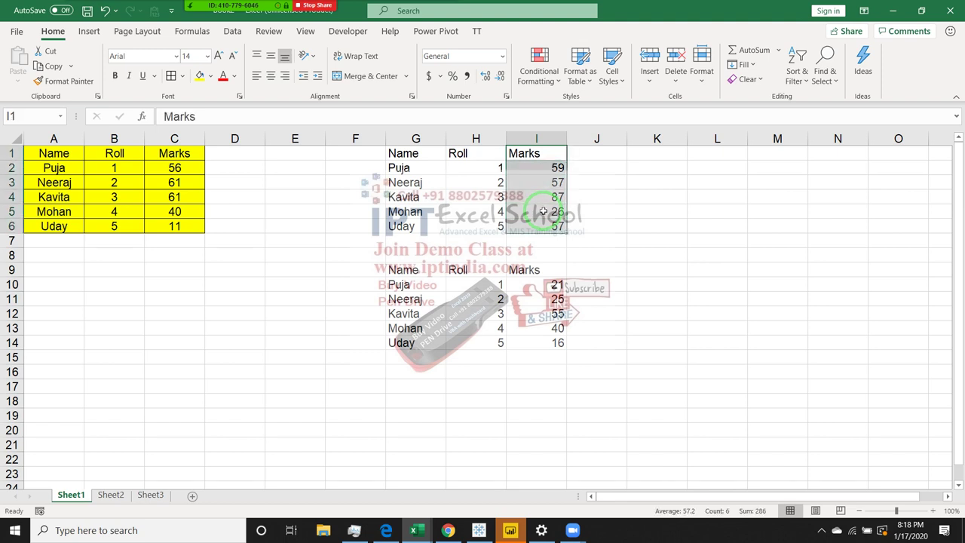
pyautogui.press('Down')
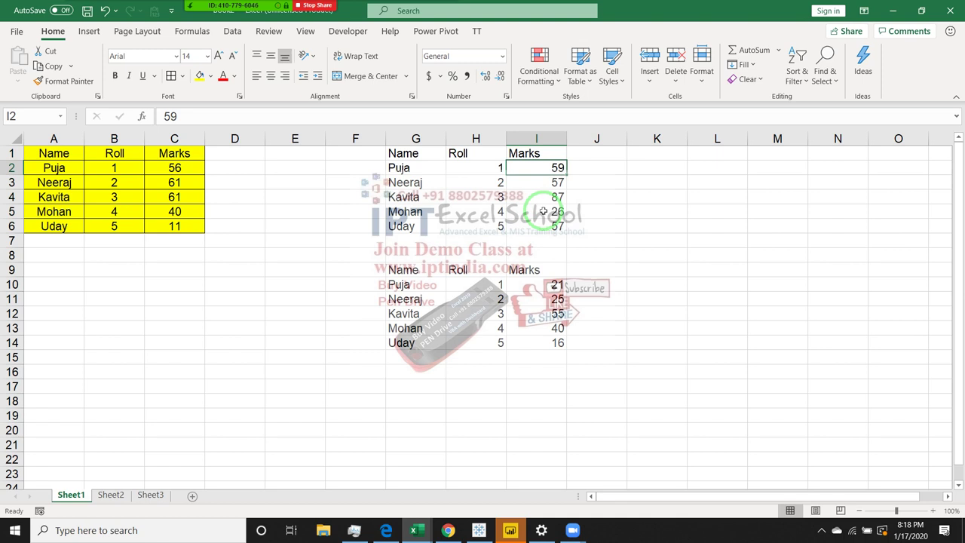
# - Copy C2:C6 and paste it back as Values, fixing marks 56, 61, 61, 40, 11
pyautogui.click(159, 169)
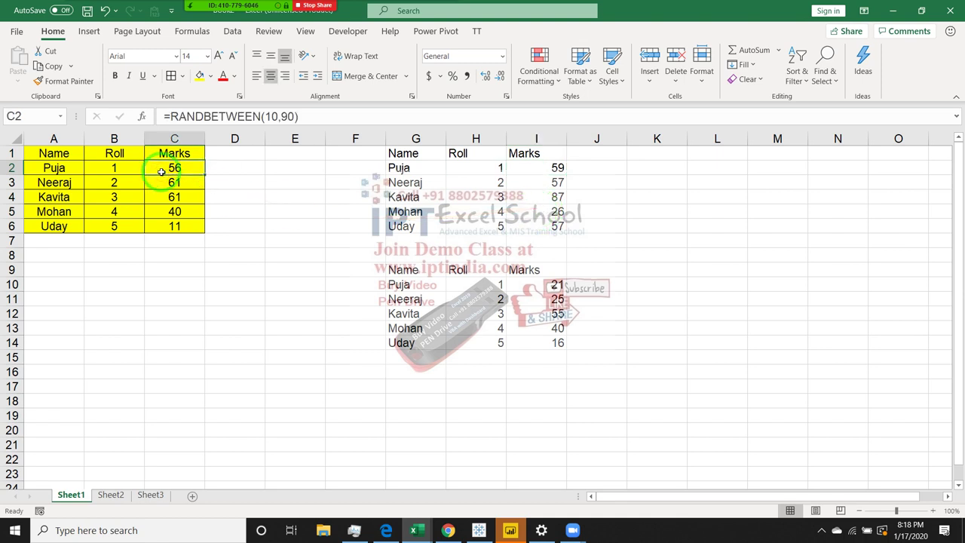
pyautogui.hotkey('ctrl', 'shift', 'Down')
pyautogui.hotkey('ctrl', 'c')
pyautogui.rightClick(160, 171)
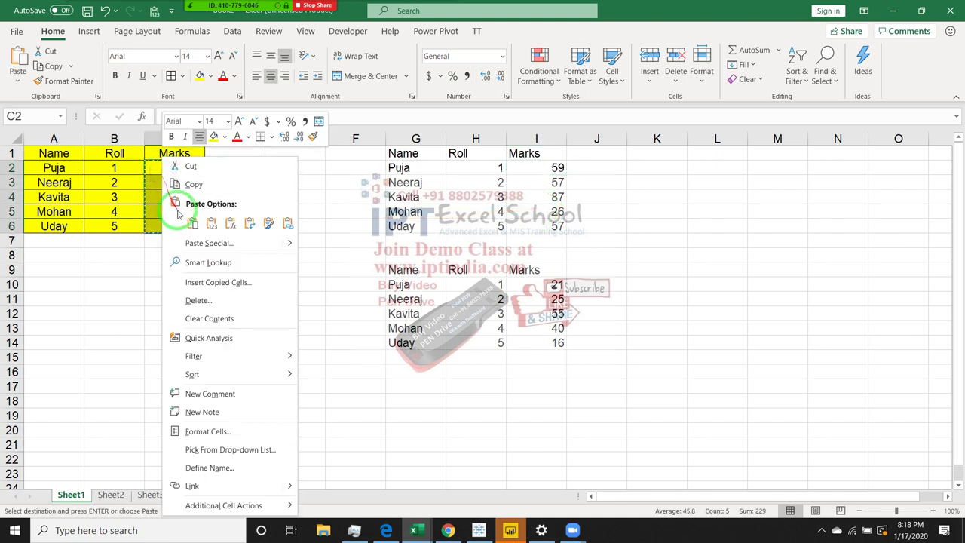
pyautogui.click(183, 242)
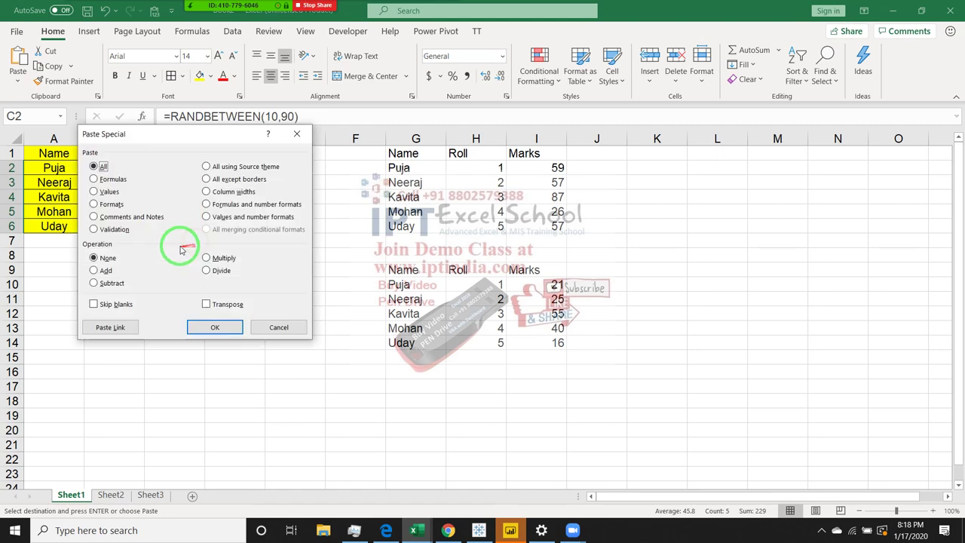
pyautogui.click(106, 191)
pyautogui.click(218, 327)
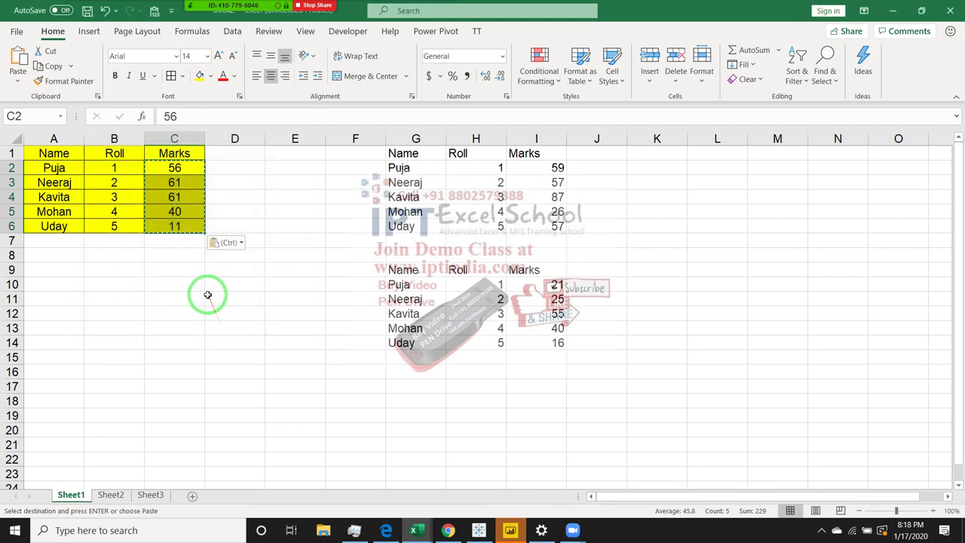
pyautogui.press('Escape')
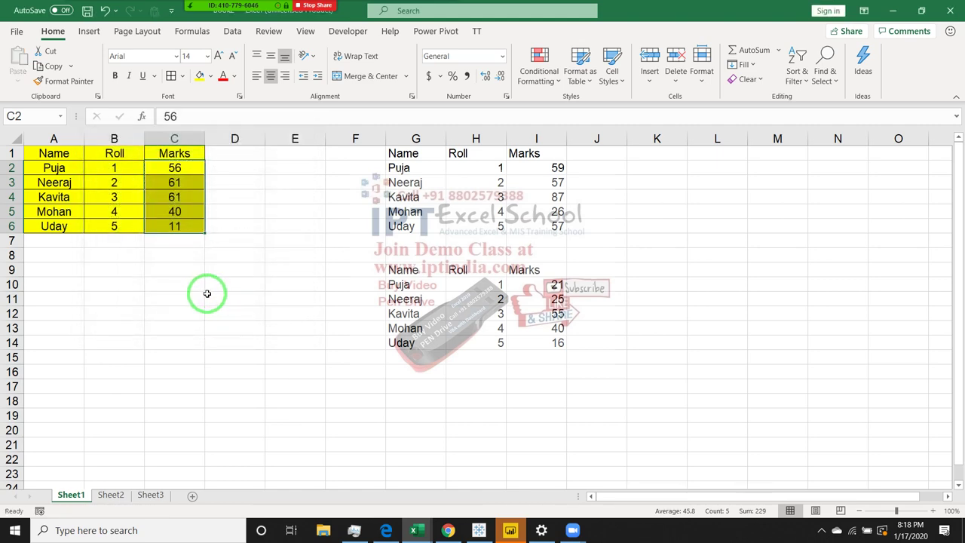
pyautogui.click(164, 326)
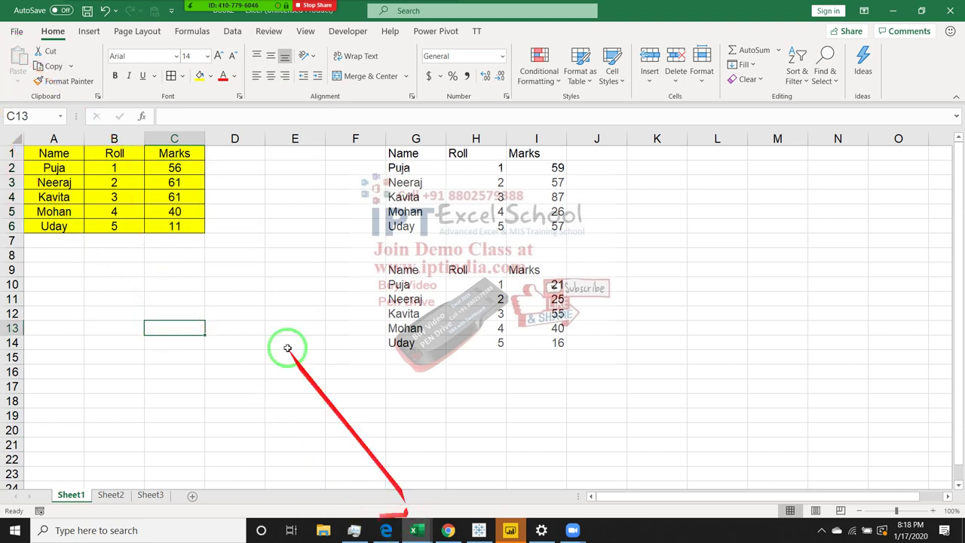
pyautogui.rightClick(520, 535)
pyautogui.click(490, 514)
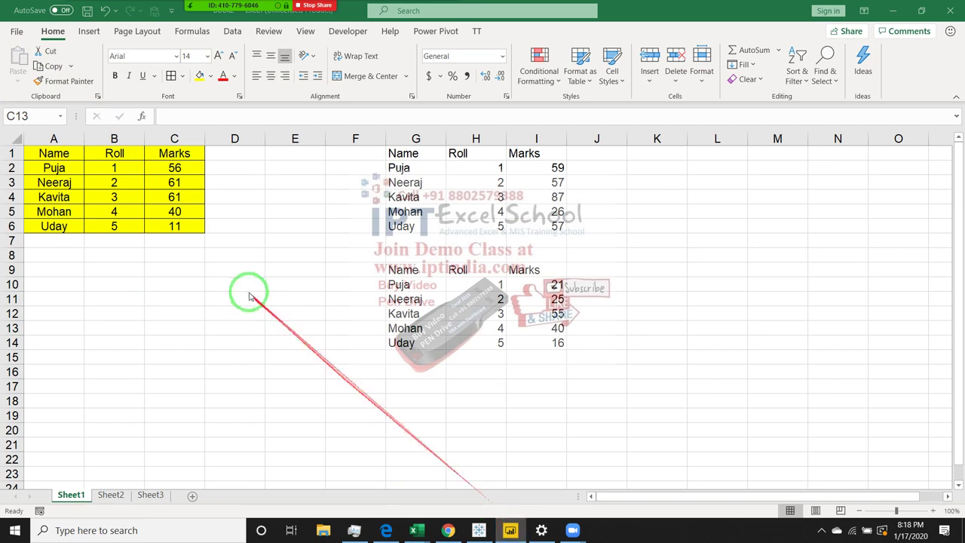
pyautogui.click(18, 32)
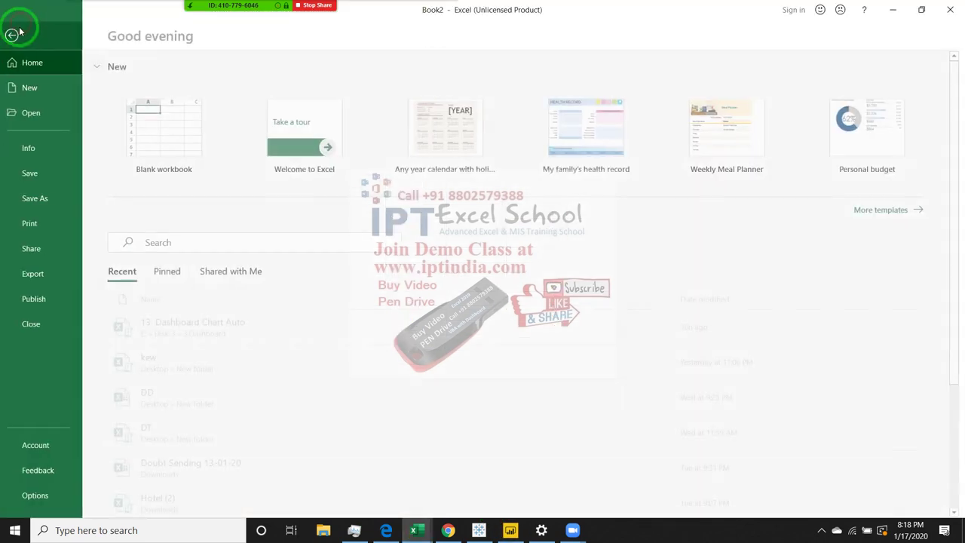
pyautogui.click(36, 113)
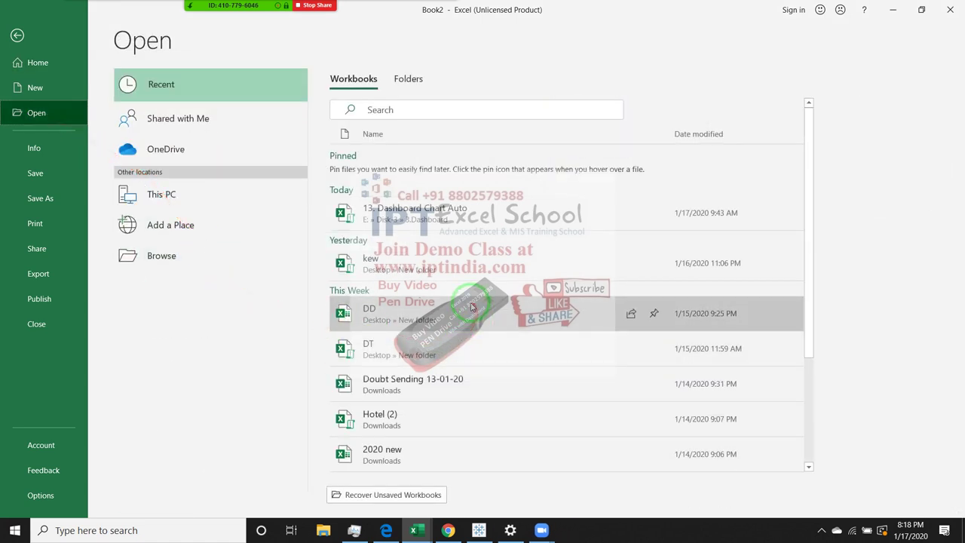
pyautogui.scroll(-2, 474, 309)
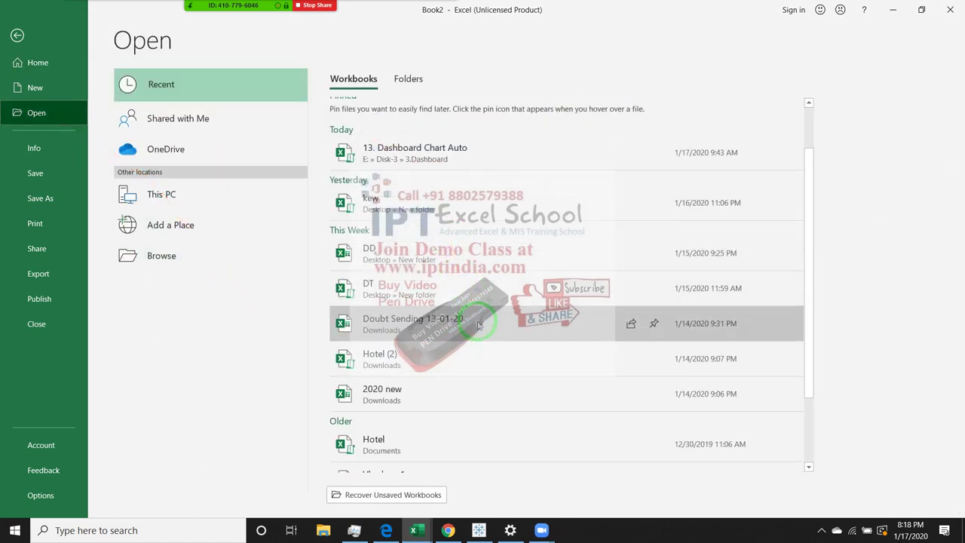
pyautogui.scroll(-1, 479, 331)
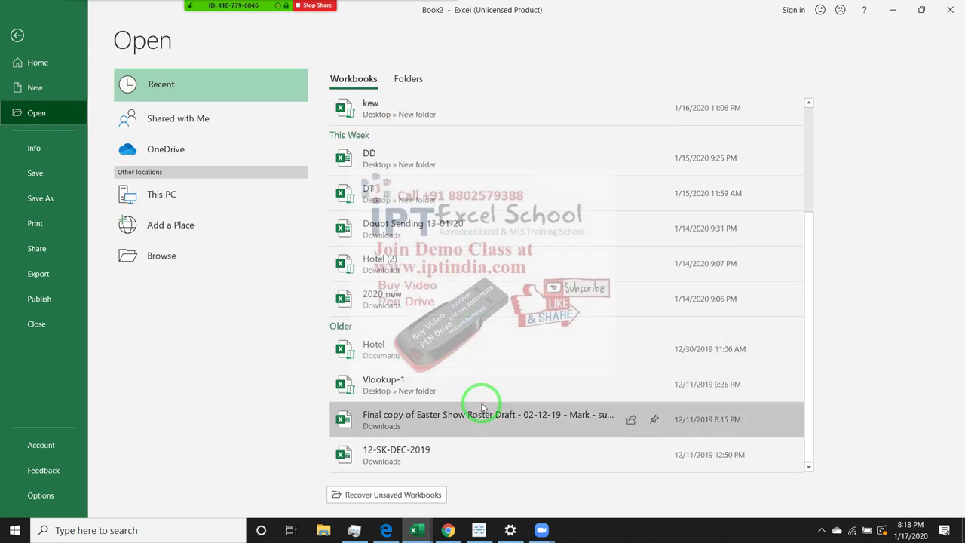
pyautogui.moveTo(455, 381)
pyautogui.mouseDown()
pyautogui.moveTo(466, 437)
pyautogui.moveTo(203, 129)
pyautogui.moveTo(86, 211)
pyautogui.moveTo(194, 125)
pyautogui.moveTo(94, 184)
pyautogui.mouseUp()
pyautogui.press('Escape')
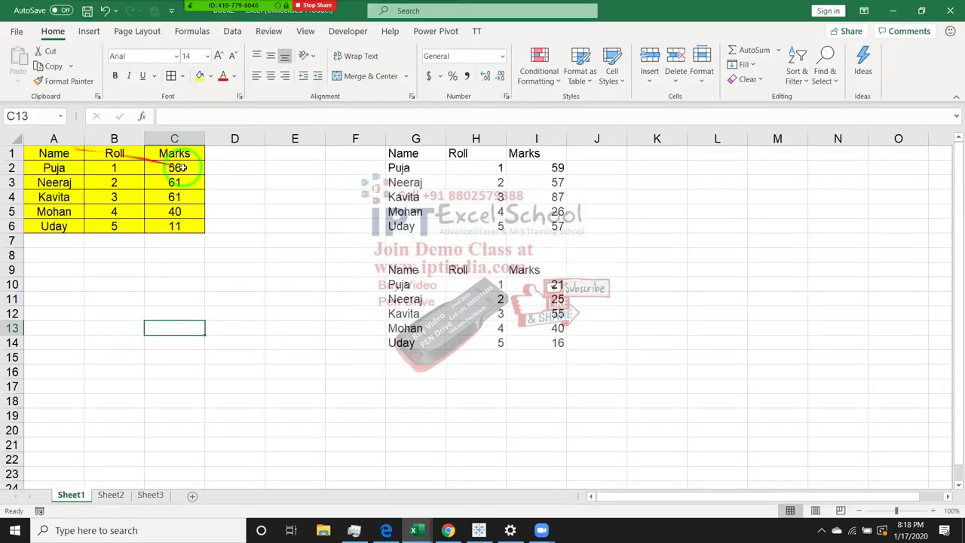
pyautogui.click(290, 273)
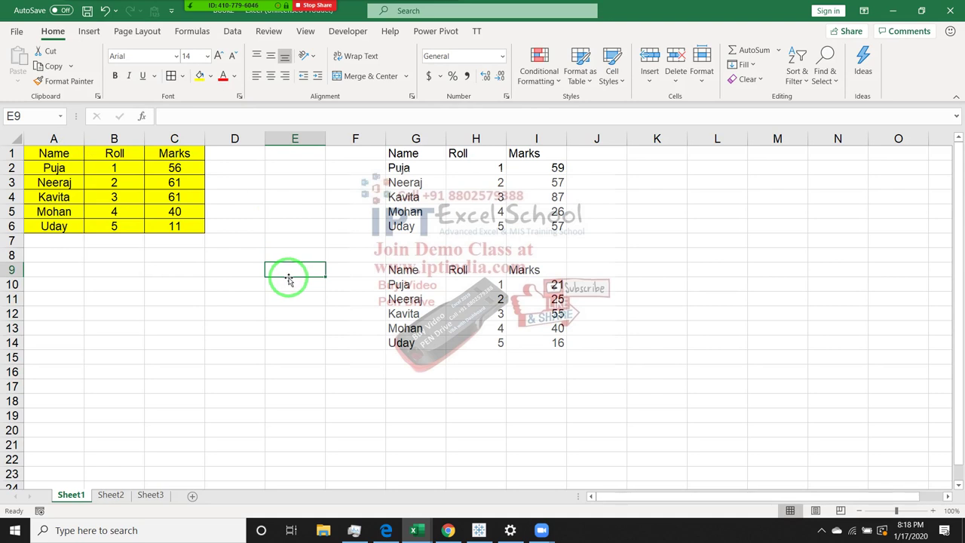
# - Search 'shortcut' and open the Keyboard shortcuts in Excel help article
pyautogui.click(402, 12)
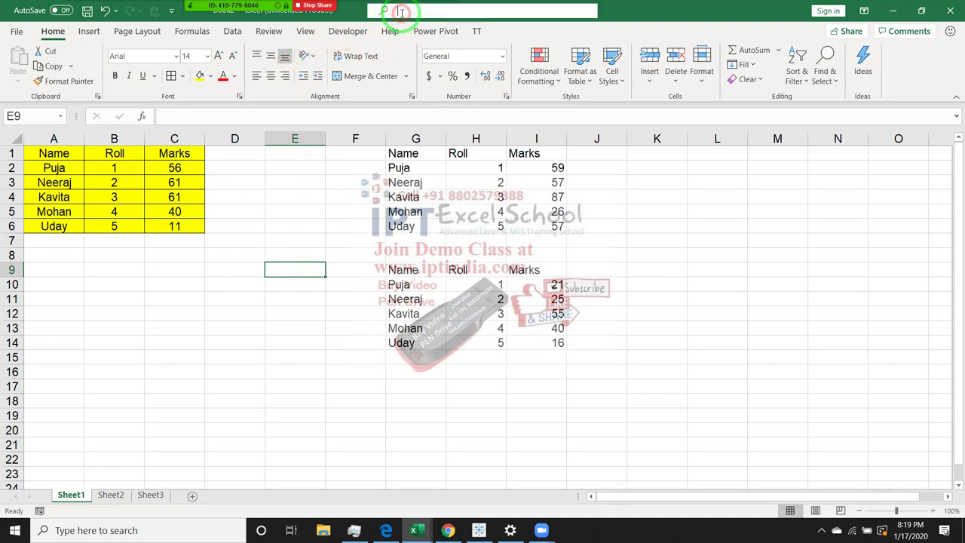
pyautogui.click(408, 13)
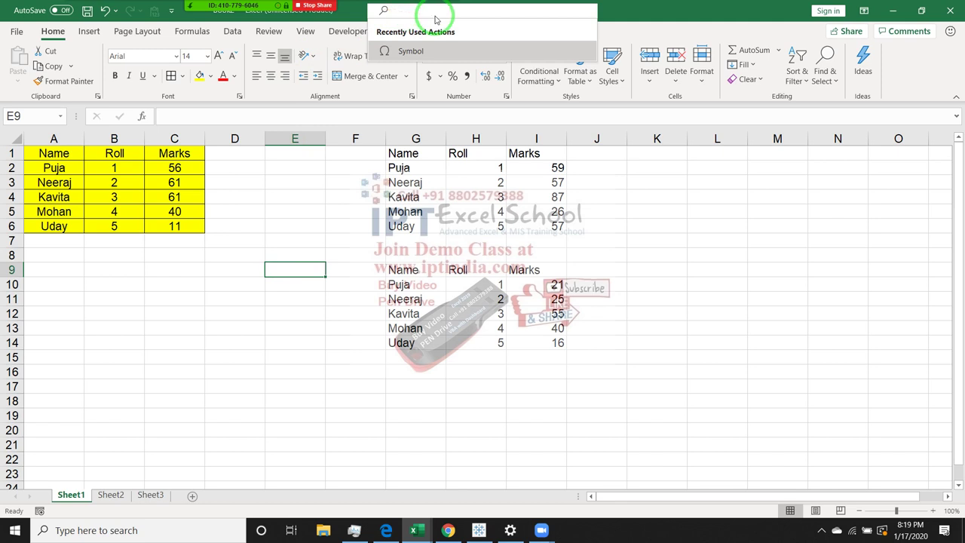
pyautogui.write('sho')
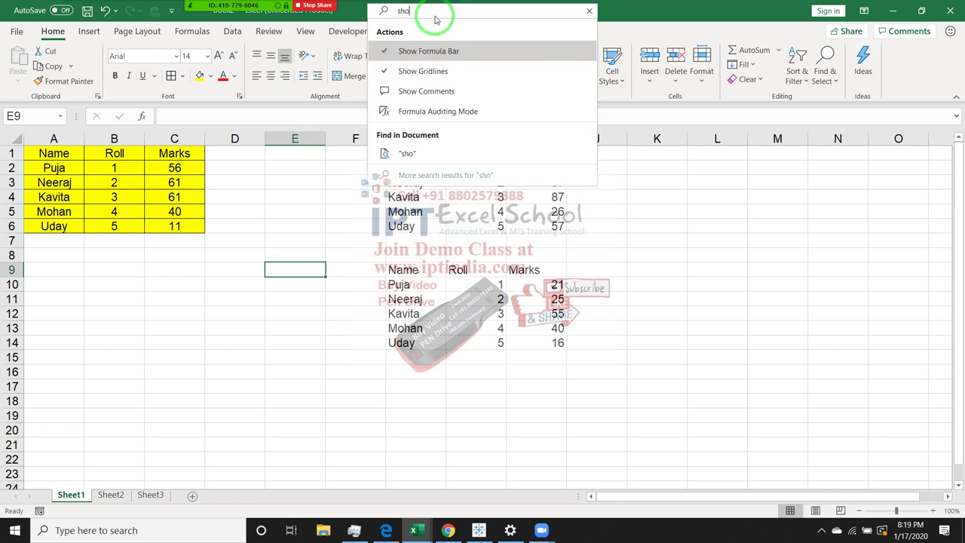
pyautogui.write('rt')
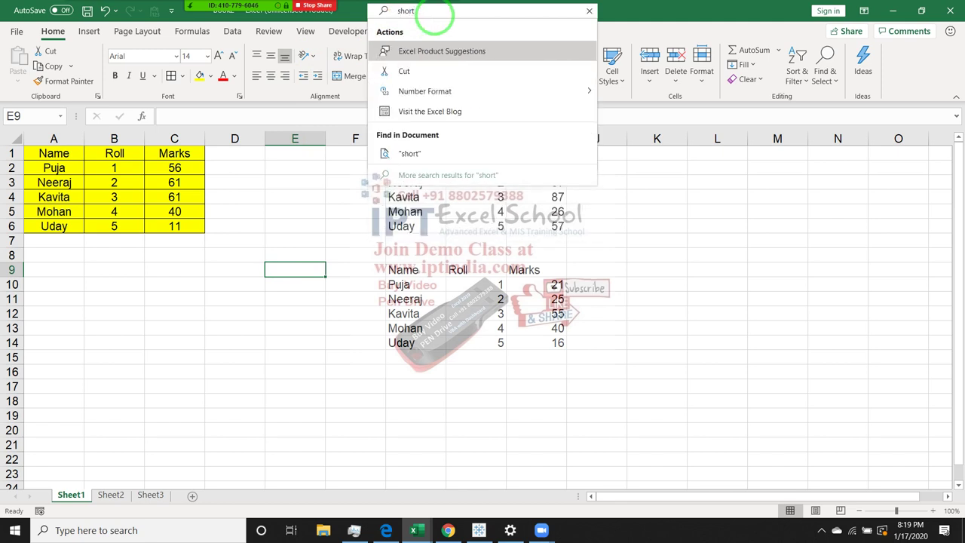
pyautogui.write('cut')
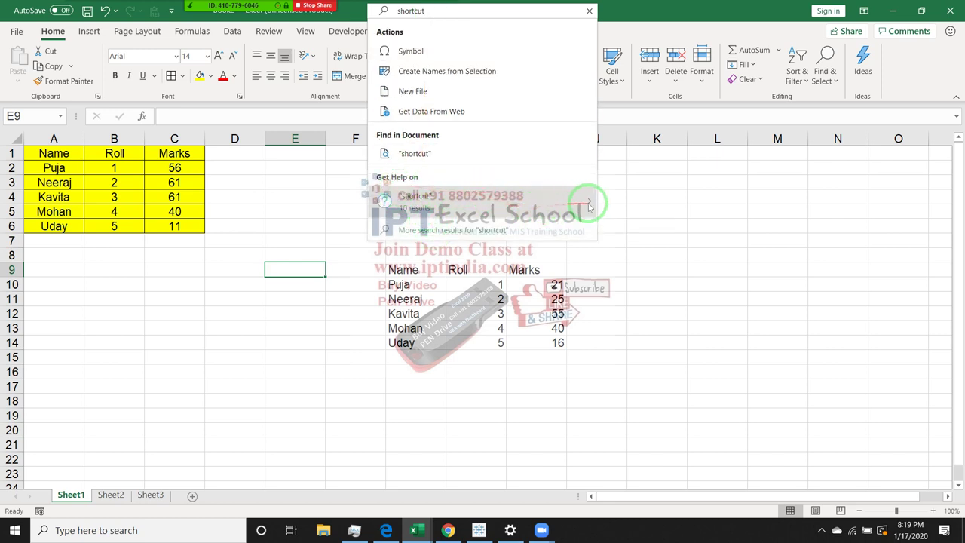
pyautogui.moveTo(589, 204)
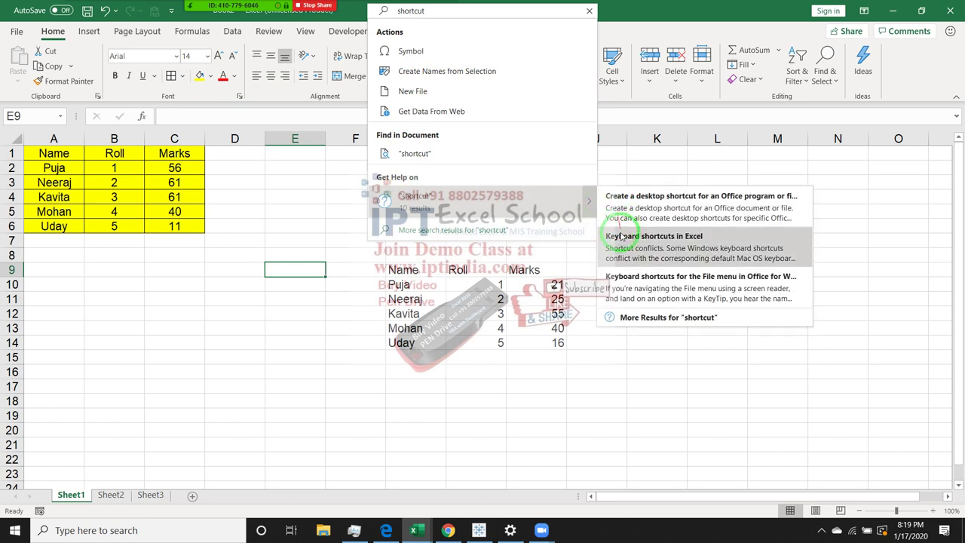
pyautogui.click(623, 241)
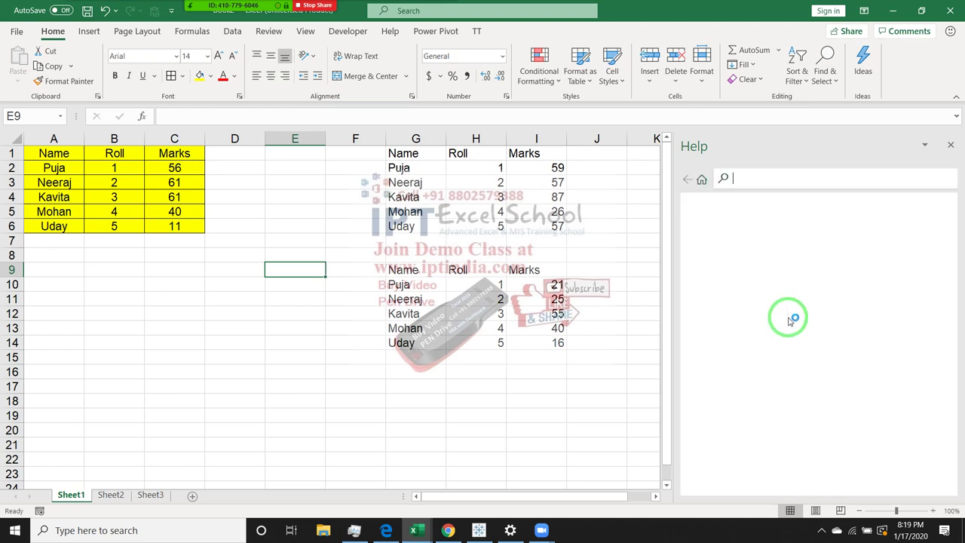
# - Scroll down the article to the cell-formatting shortcuts, then close the Help pane
pyautogui.scroll(-3, 796, 398)
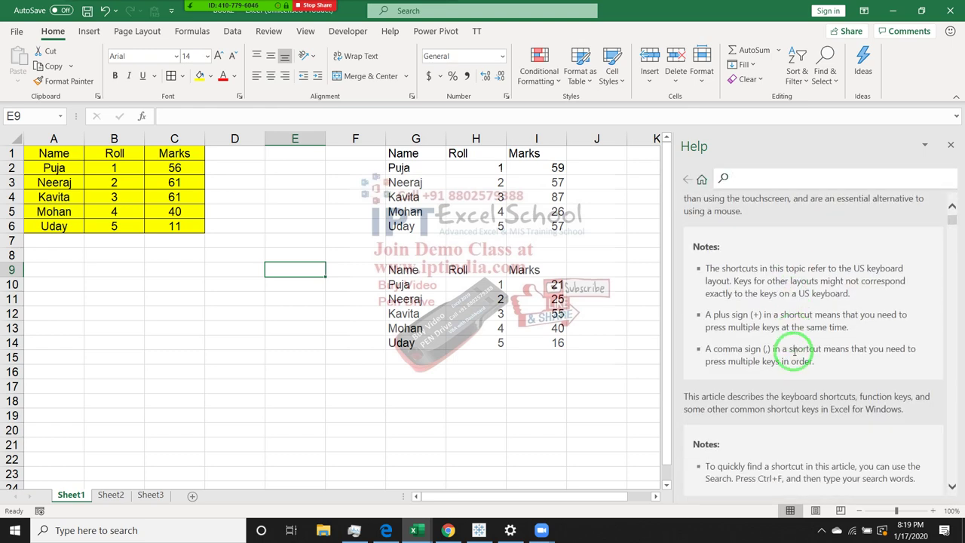
pyautogui.scroll(-5, 796, 407)
pyautogui.scroll(-3, 793, 358)
pyautogui.scroll(-5, 793, 359)
pyautogui.scroll(-3, 793, 357)
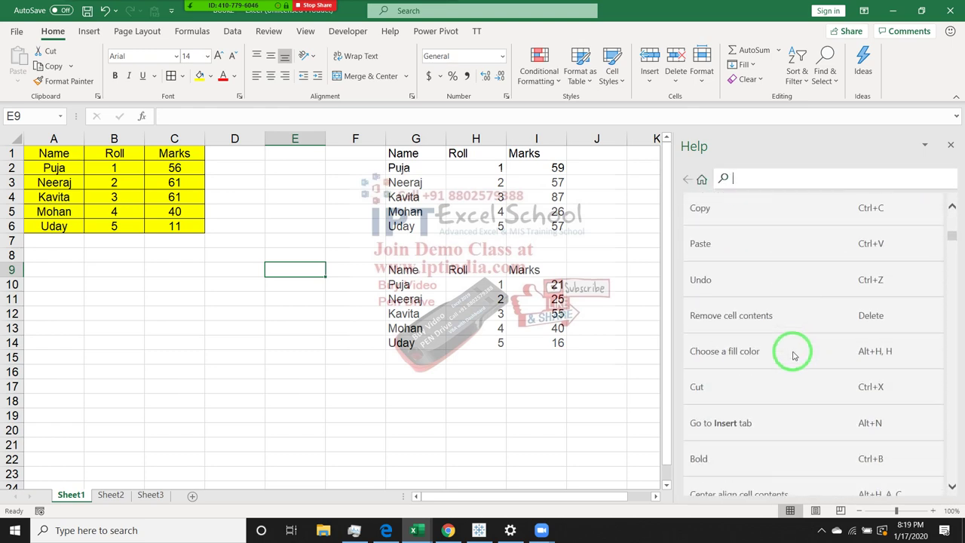
pyautogui.scroll(-2, 793, 356)
pyautogui.scroll(-3, 792, 355)
pyautogui.scroll(-5, 793, 354)
pyautogui.scroll(-3, 793, 354)
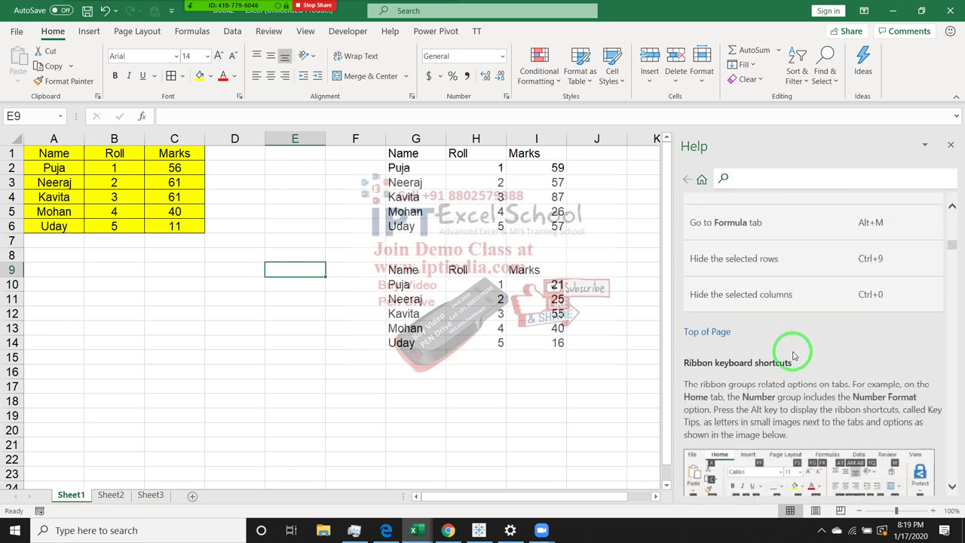
pyautogui.scroll(-4, 793, 355)
pyautogui.scroll(-4, 793, 356)
pyautogui.scroll(-5, 793, 356)
pyautogui.scroll(-4, 792, 351)
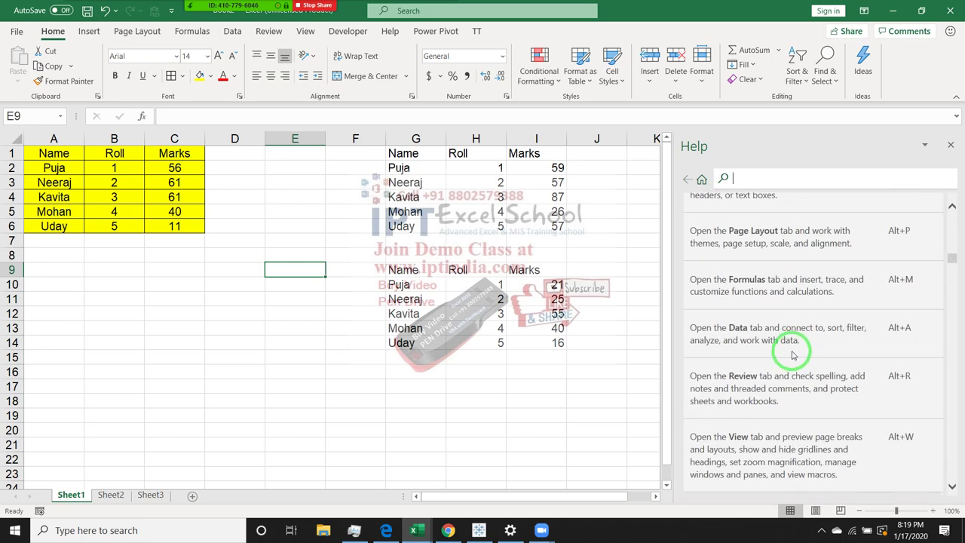
pyautogui.scroll(-4, 794, 301)
pyautogui.scroll(-3, 792, 354)
pyautogui.scroll(-4, 792, 359)
pyautogui.scroll(-4, 792, 358)
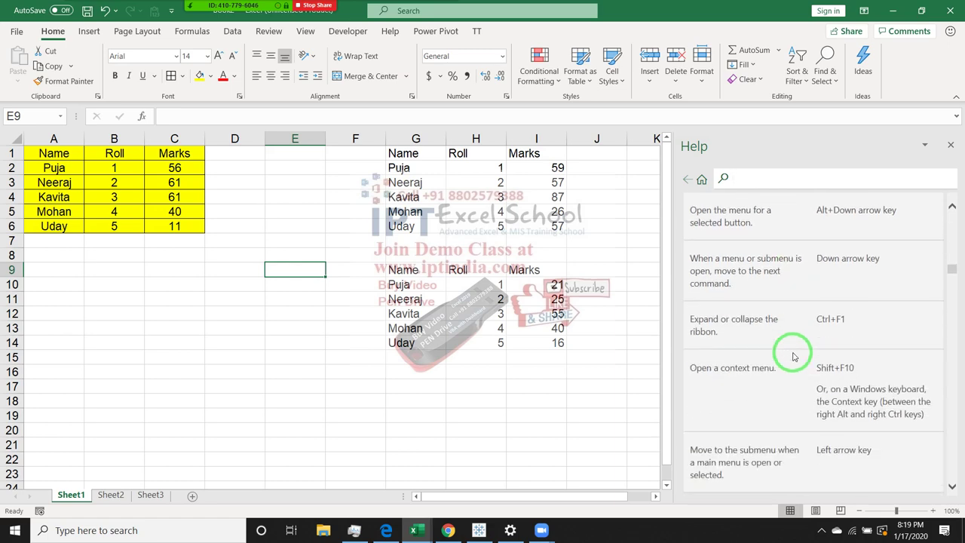
pyautogui.scroll(-4, 792, 357)
pyautogui.scroll(-4, 792, 356)
pyautogui.scroll(-4, 792, 356)
pyautogui.scroll(-4, 794, 356)
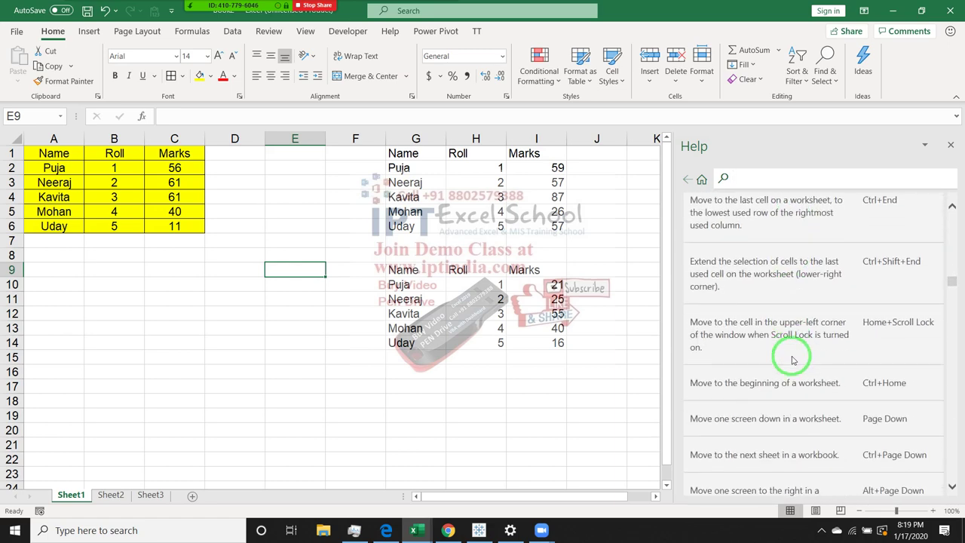
pyautogui.scroll(-4, 795, 358)
pyautogui.scroll(-4, 792, 361)
pyautogui.scroll(-4, 792, 360)
pyautogui.scroll(-4, 793, 358)
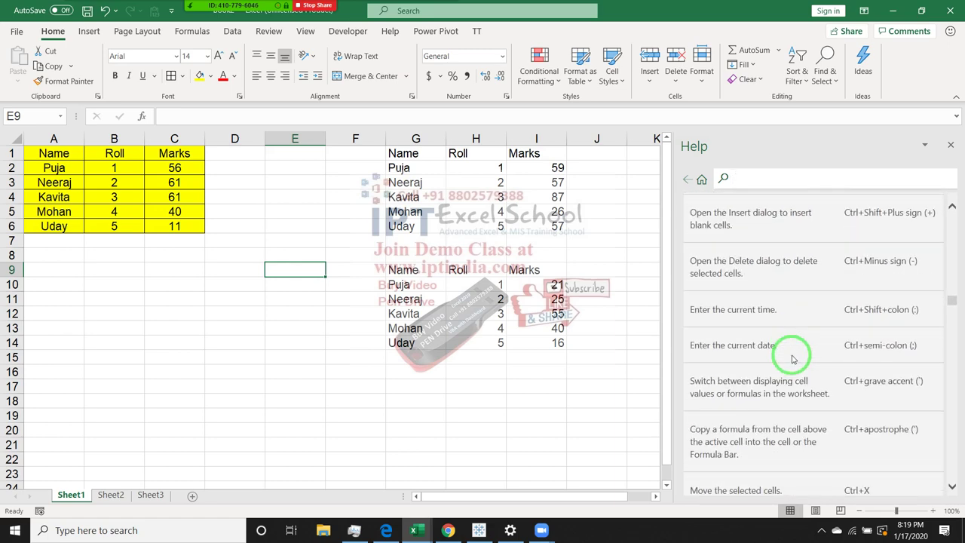
pyautogui.scroll(-4, 792, 356)
pyautogui.scroll(-3, 792, 355)
pyautogui.scroll(-4, 792, 356)
pyautogui.scroll(-3, 792, 357)
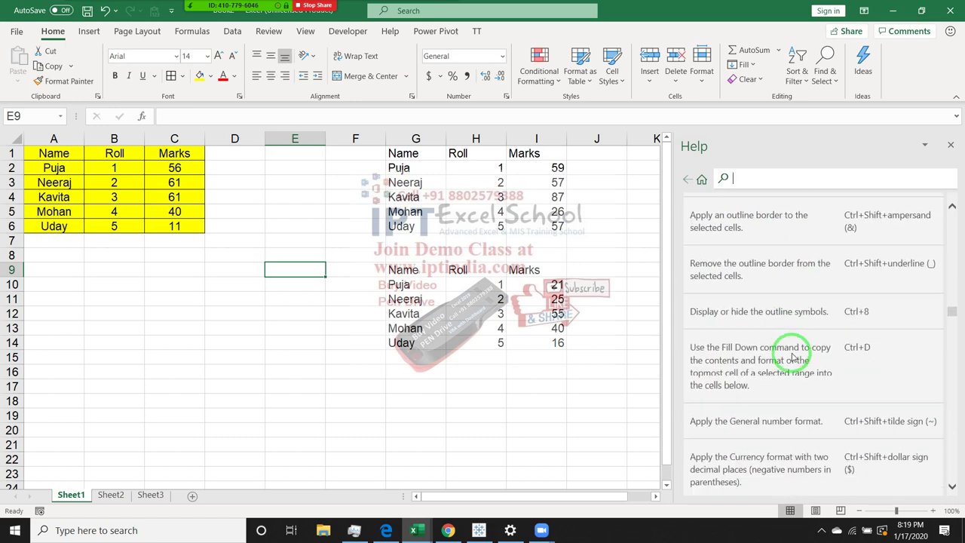
pyautogui.scroll(-2, 792, 358)
pyautogui.scroll(-2, 792, 353)
pyautogui.scroll(-3, 792, 351)
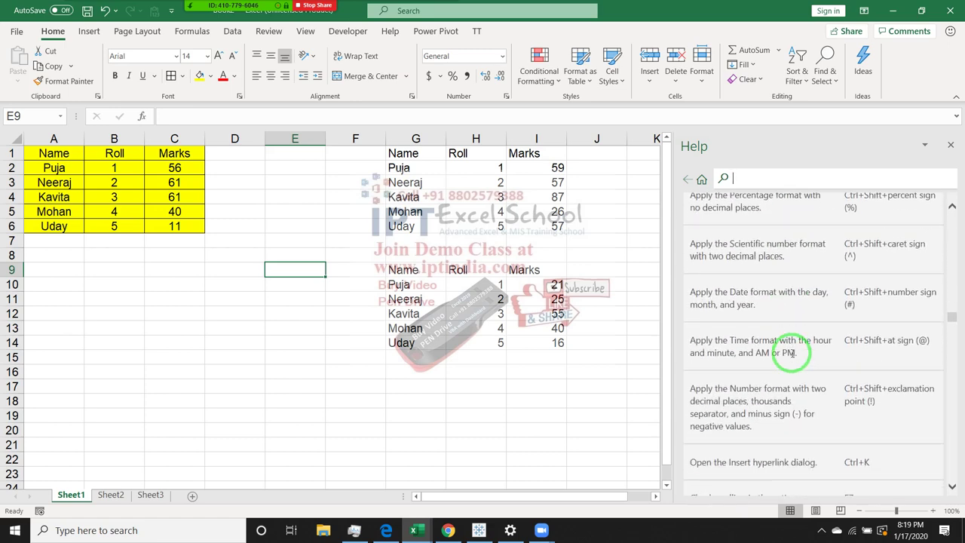
pyautogui.scroll(5, 792, 302)
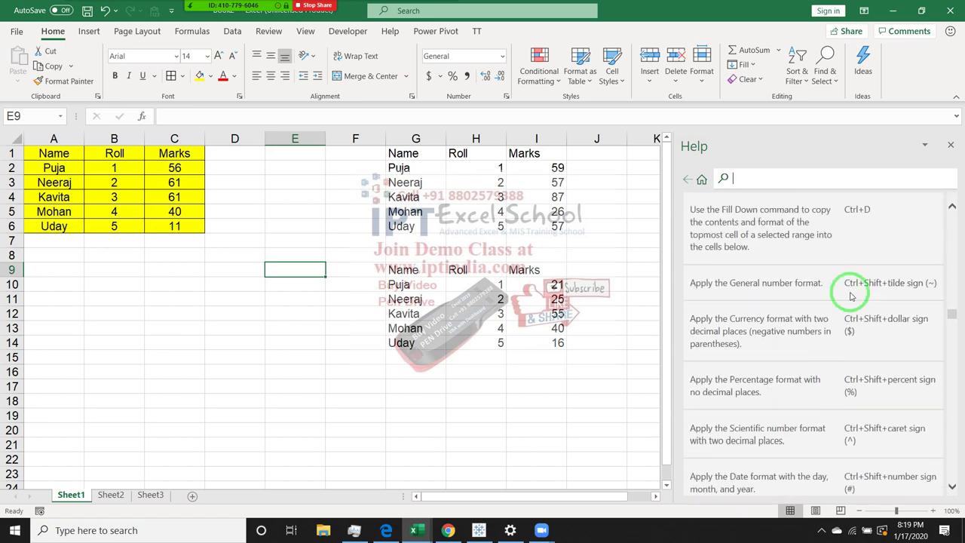
pyautogui.click(953, 147)
# - Open Excel Options at the Quick Access Toolbar page and browse the popular commands
pyautogui.click(313, 209)
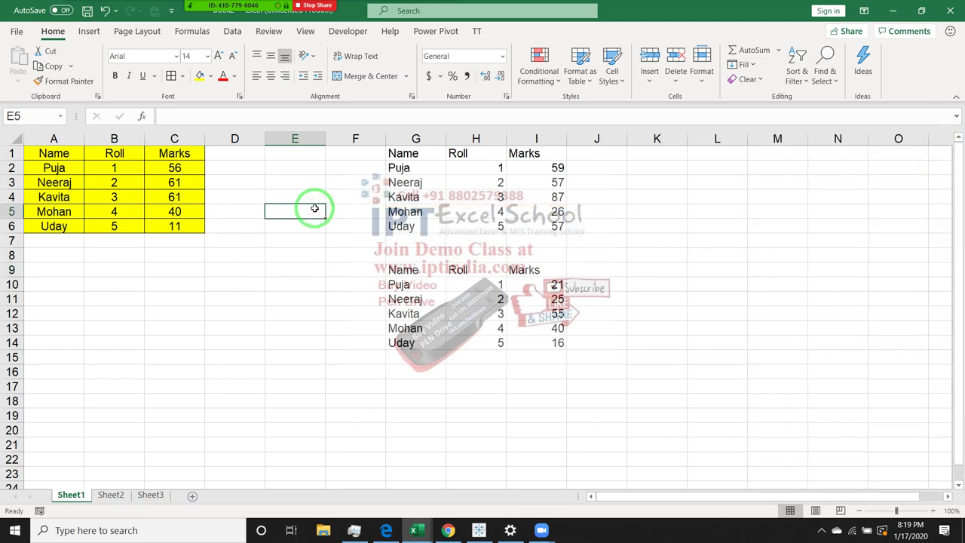
pyautogui.click(16, 31)
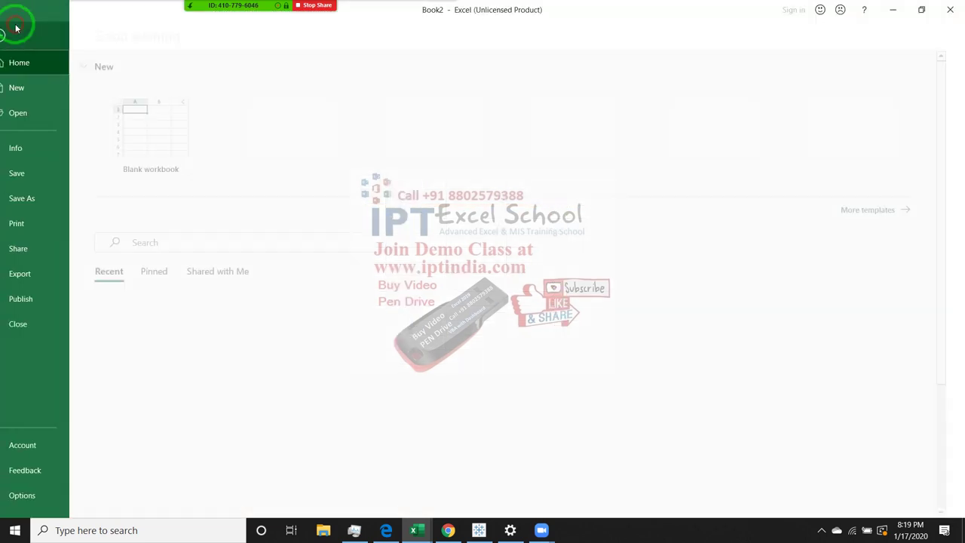
pyautogui.click(40, 495)
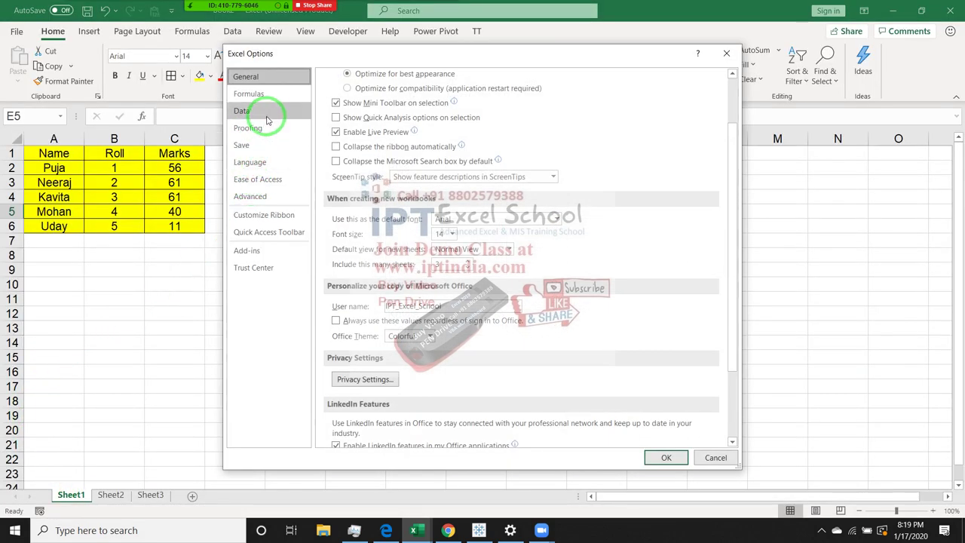
pyautogui.click(266, 235)
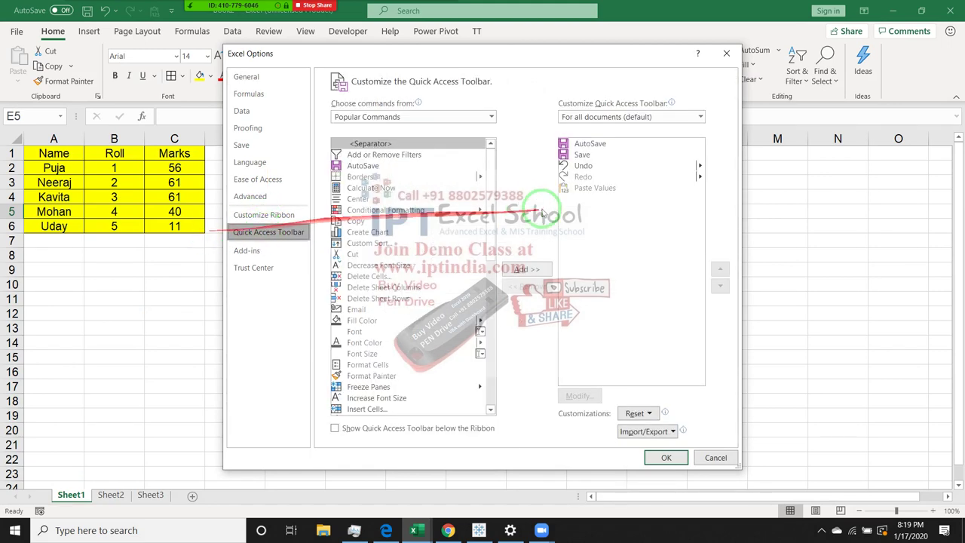
pyautogui.scroll(-10, 373, 304)
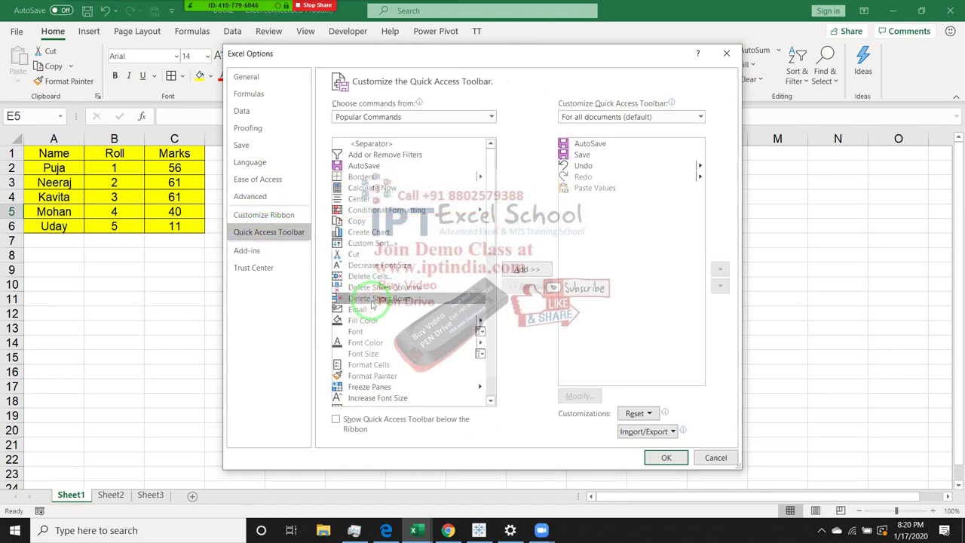
pyautogui.click(410, 384)
pyautogui.scroll(-2, 412, 397)
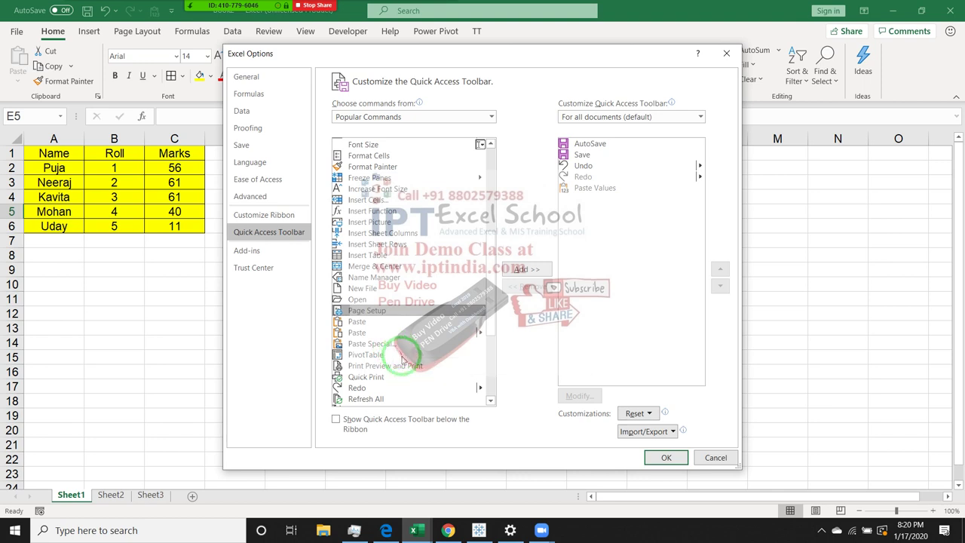
pyautogui.click(402, 354)
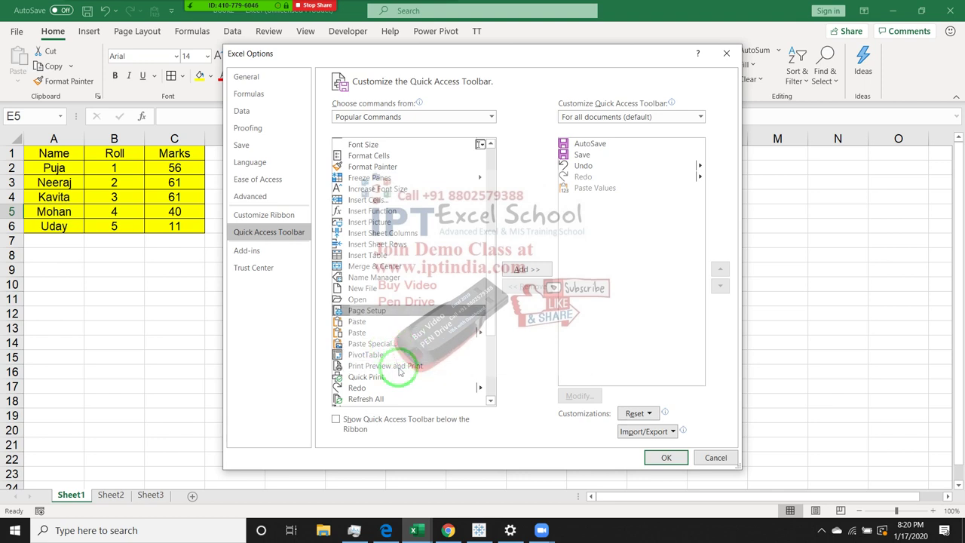
# - Set Choose commands from to All Commands and scroll down to Paste Values
pyautogui.click(383, 117)
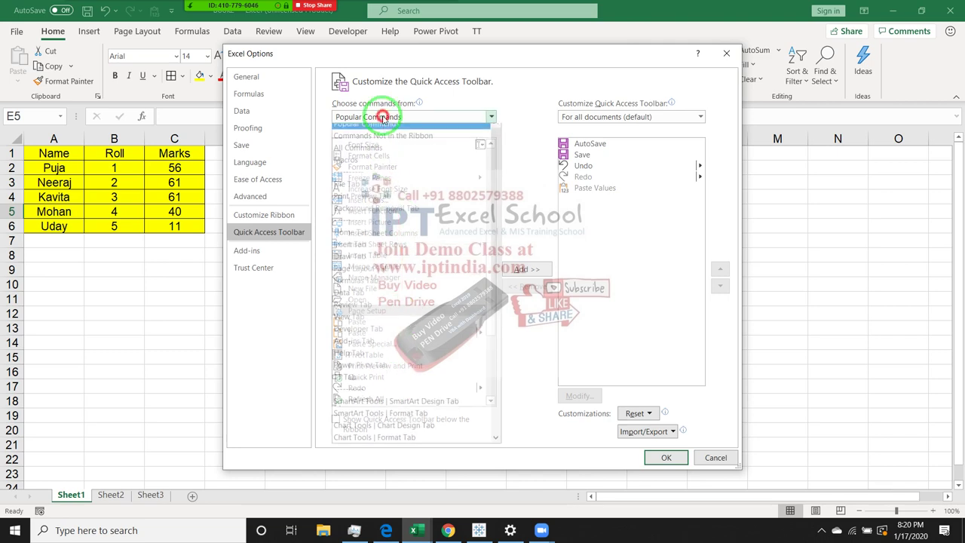
pyautogui.press('Escape')
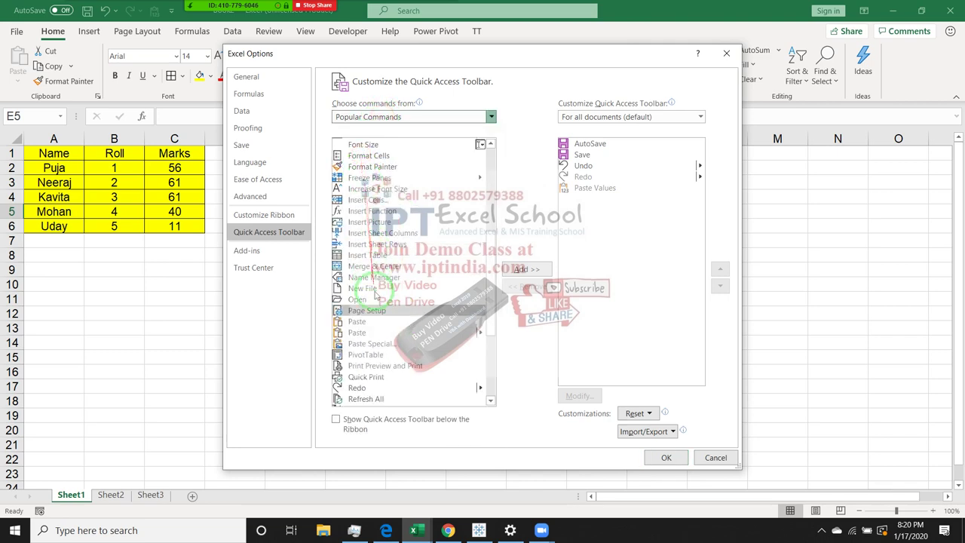
pyautogui.press('Down')
pyautogui.press('Down')
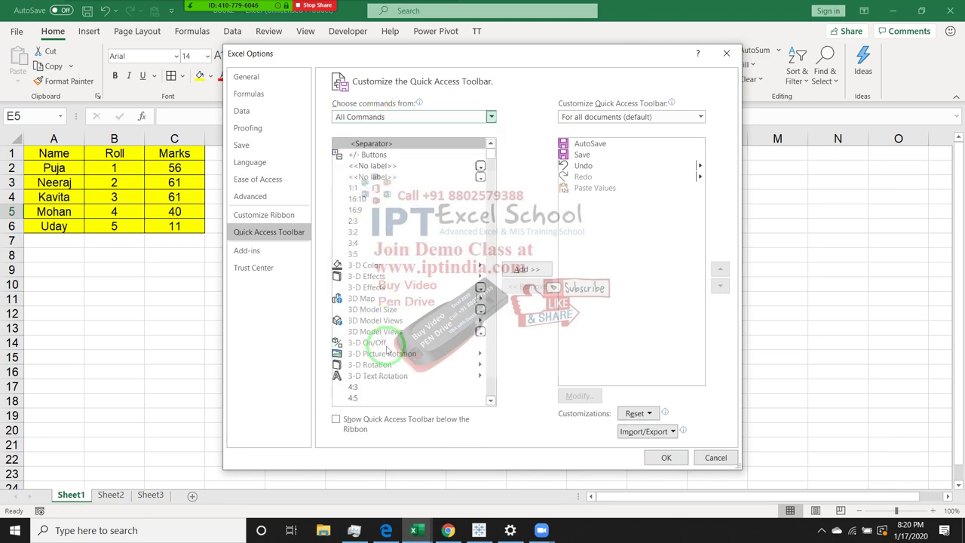
pyautogui.click(359, 279)
pyautogui.press('pagedown')
pyautogui.press('pagedown')
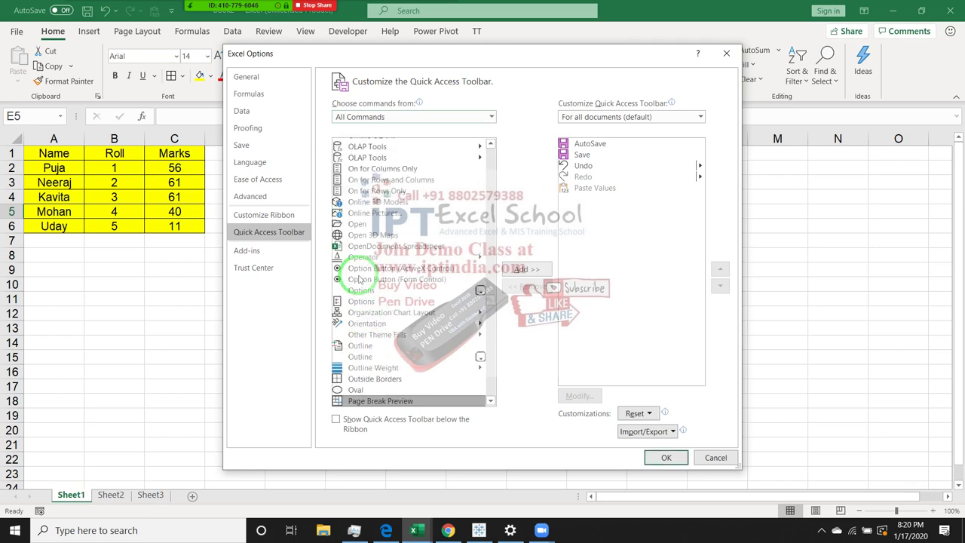
pyautogui.press('pagedown')
pyautogui.press('pagedown')
pyautogui.press('pagedown')
pyautogui.press('pagedown')
pyautogui.press('pagedown')
pyautogui.press('pagedown')
pyautogui.press('Down')
pyautogui.press('Down')
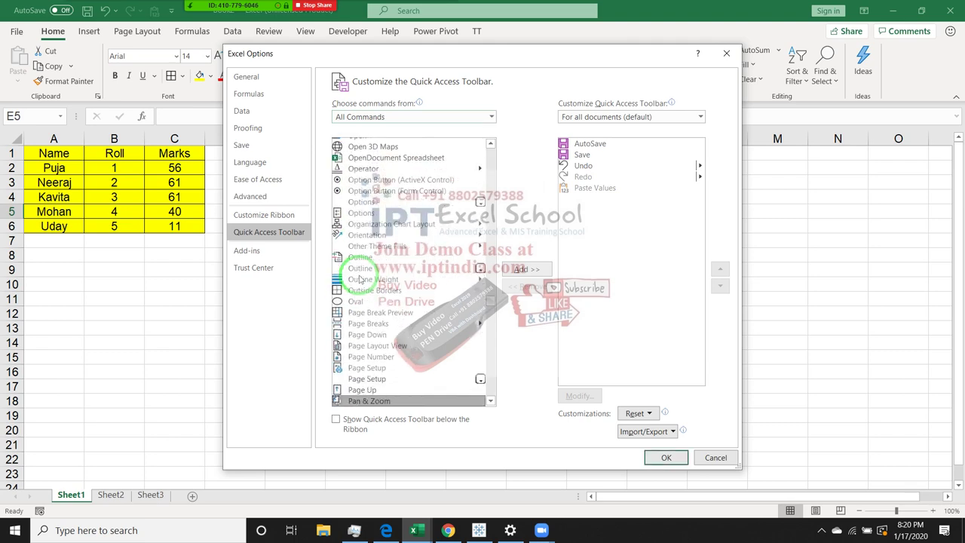
pyautogui.press('Down')
pyautogui.press('Down')
pyautogui.press('Down')
pyautogui.press('Down')
pyautogui.press('Down')
pyautogui.press('Down')
pyautogui.press('Down')
pyautogui.press('Down')
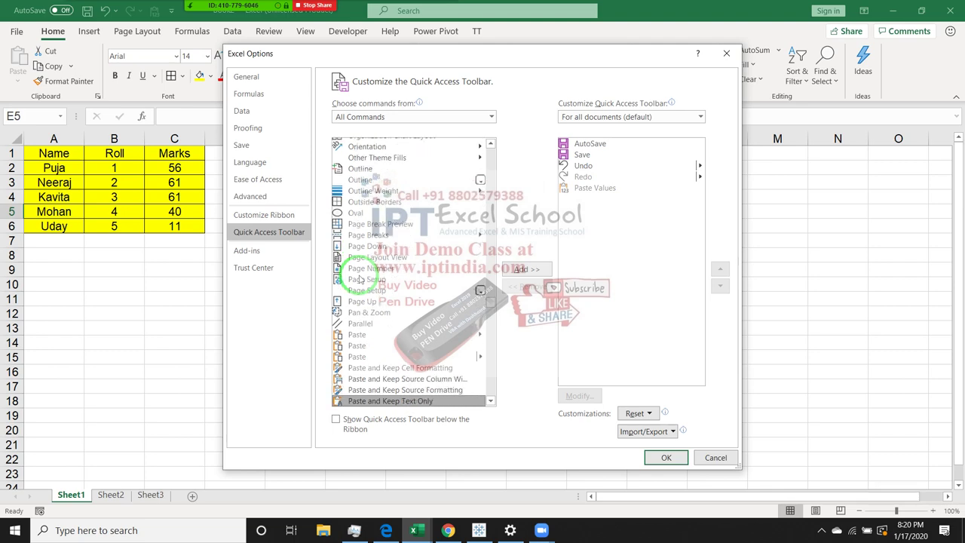
pyautogui.press('Down')
pyautogui.press('Down')
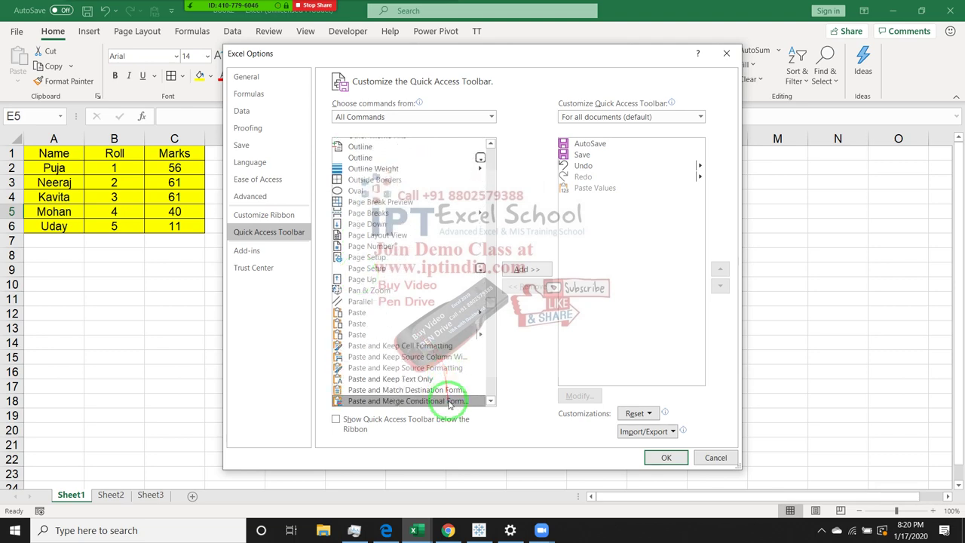
pyautogui.press('Down')
pyautogui.press('Down')
pyautogui.press('Down')
pyautogui.press('Down')
pyautogui.press('Down')
pyautogui.press('Down')
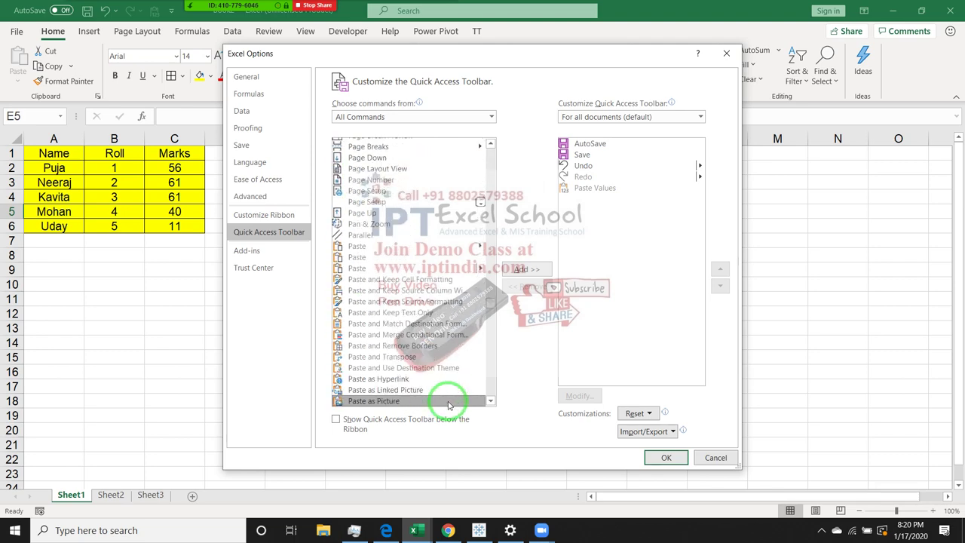
pyautogui.press('Down')
pyautogui.press('Down')
pyautogui.press('Down')
pyautogui.press('Down')
pyautogui.press('Down')
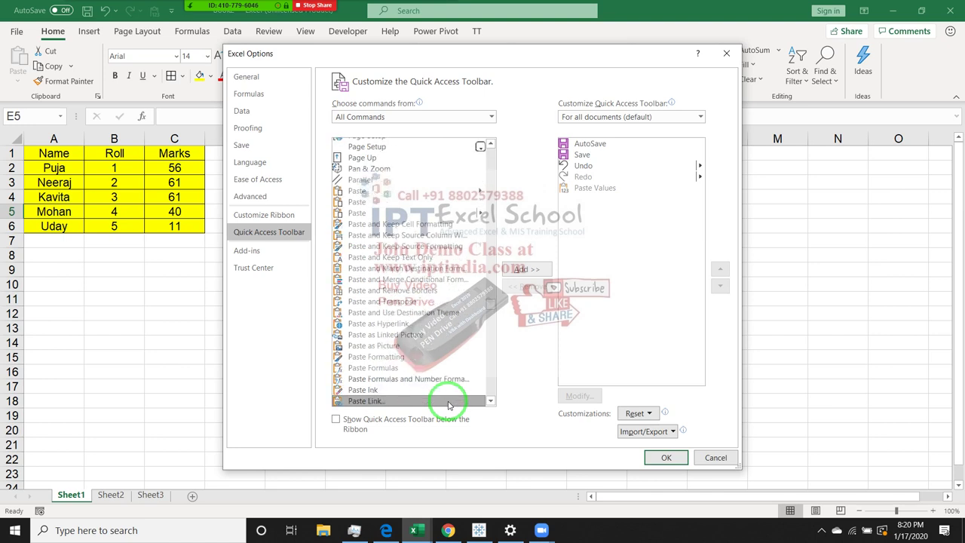
pyautogui.press('Down')
pyautogui.press('Down')
pyautogui.press('Down')
pyautogui.press('Down')
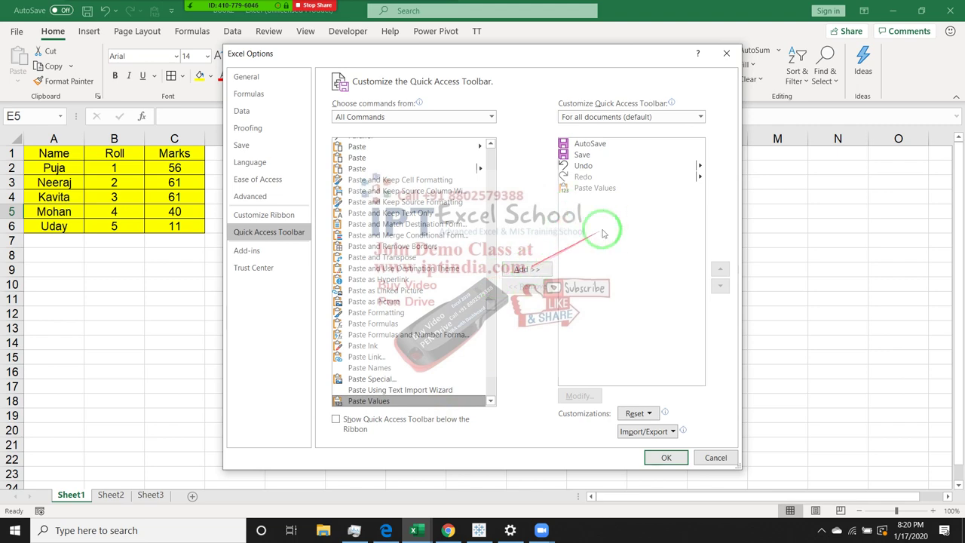
# - Confirm the Paste Values toolbar button, then copy C1:C6 and paste it back through it
pyautogui.click(666, 457)
pyautogui.click(452, 376)
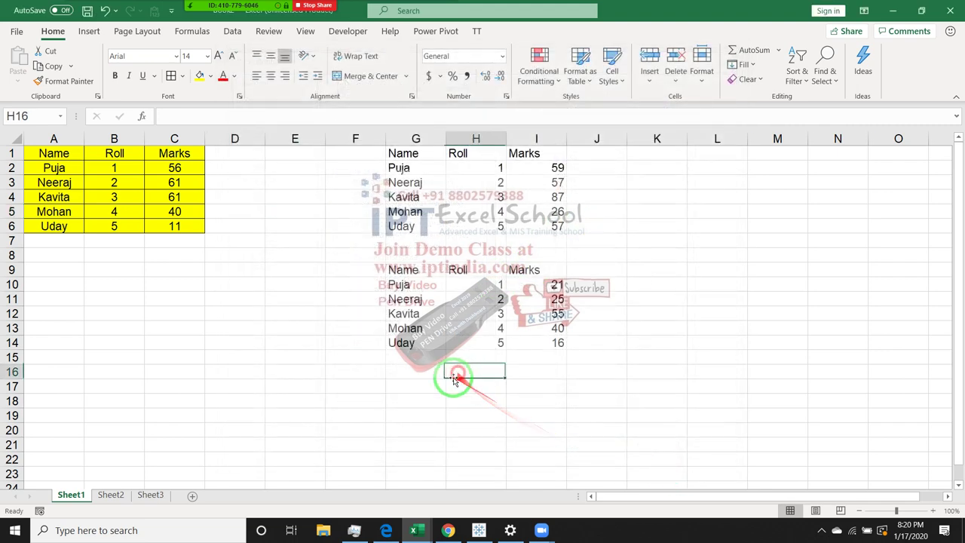
pyautogui.click(178, 182)
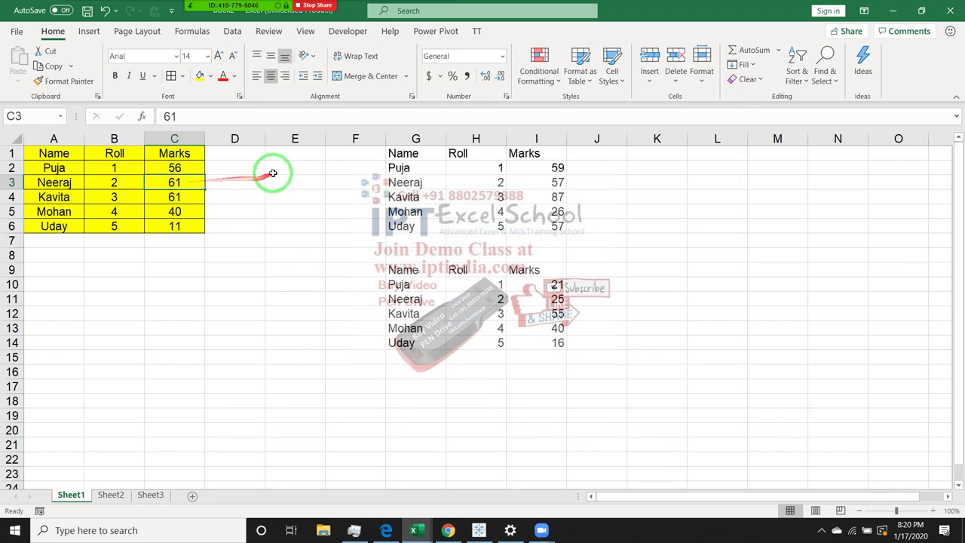
pyautogui.moveTo(190, 154); pyautogui.dragTo(200, 228)
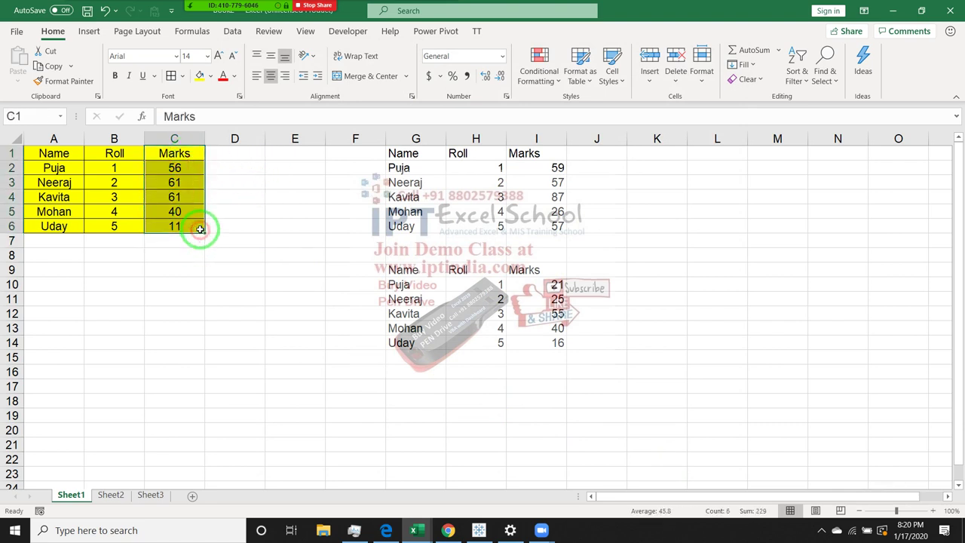
pyautogui.hotkey('ctrl', 'c')
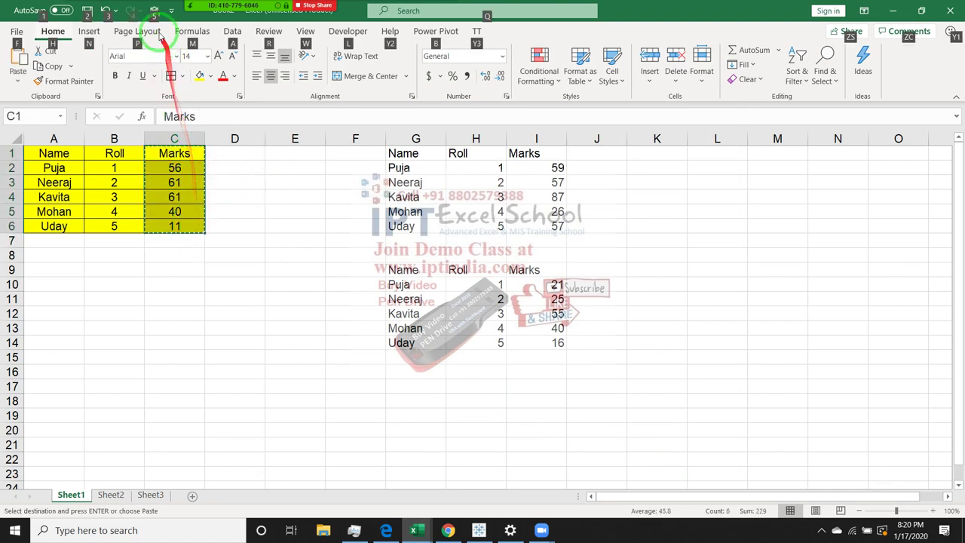
pyautogui.press('alt')
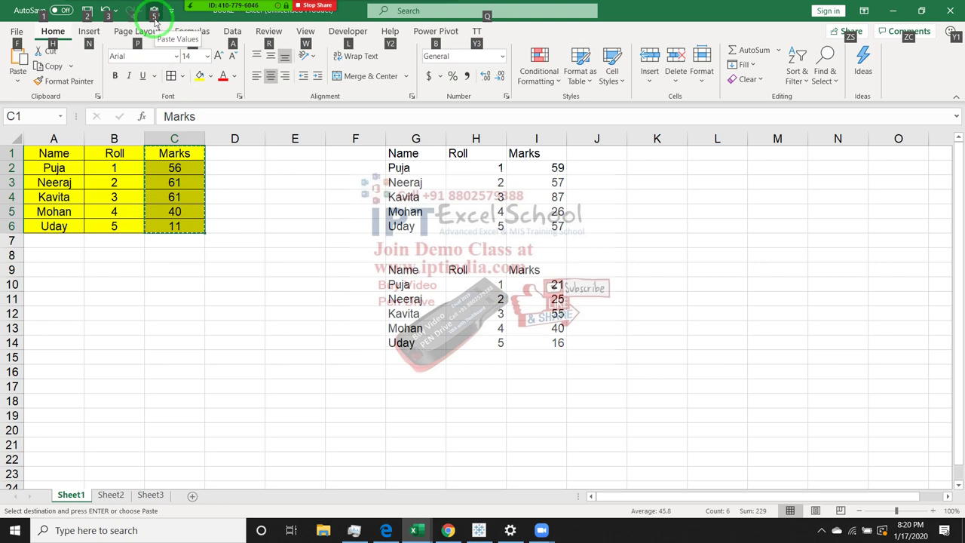
pyautogui.click(155, 13)
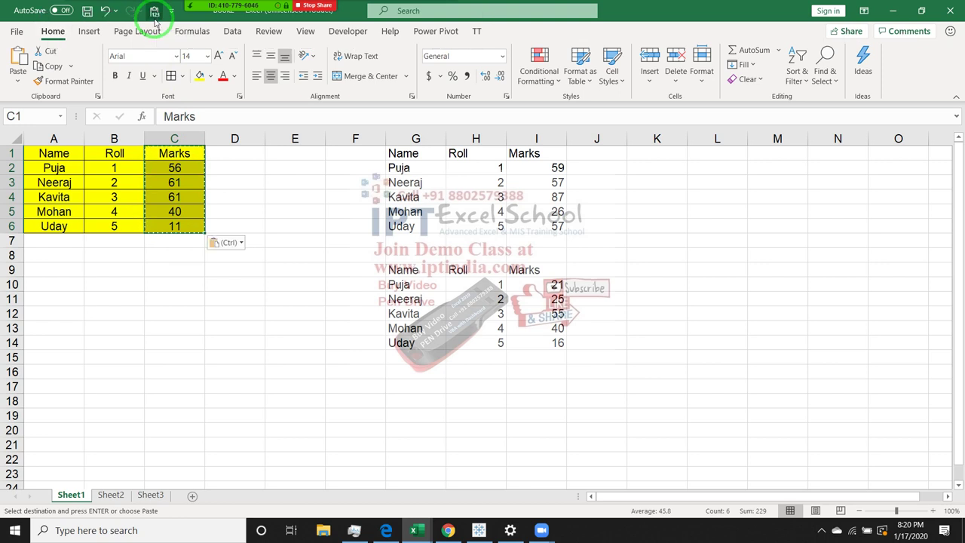
pyautogui.press('Escape')
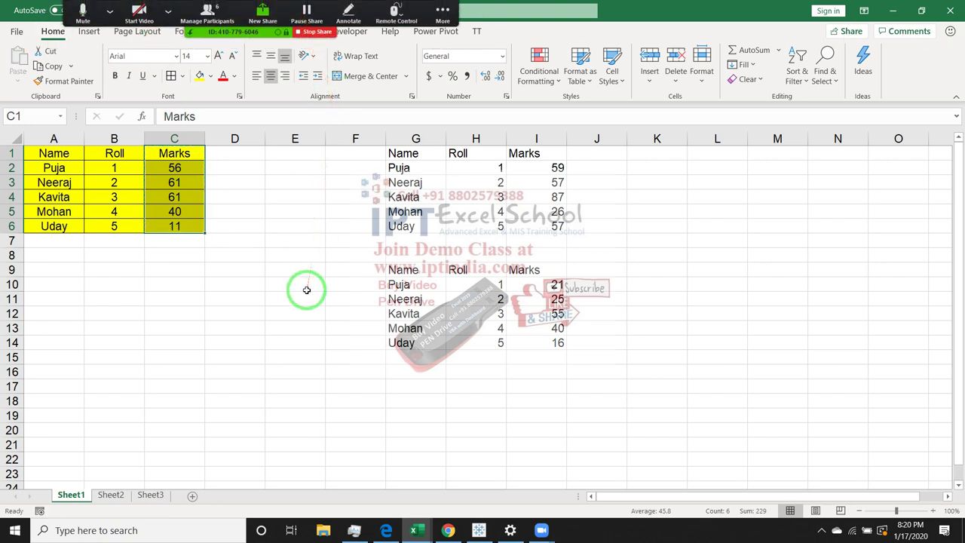
pyautogui.click(307, 289)
pyautogui.click(207, 11)
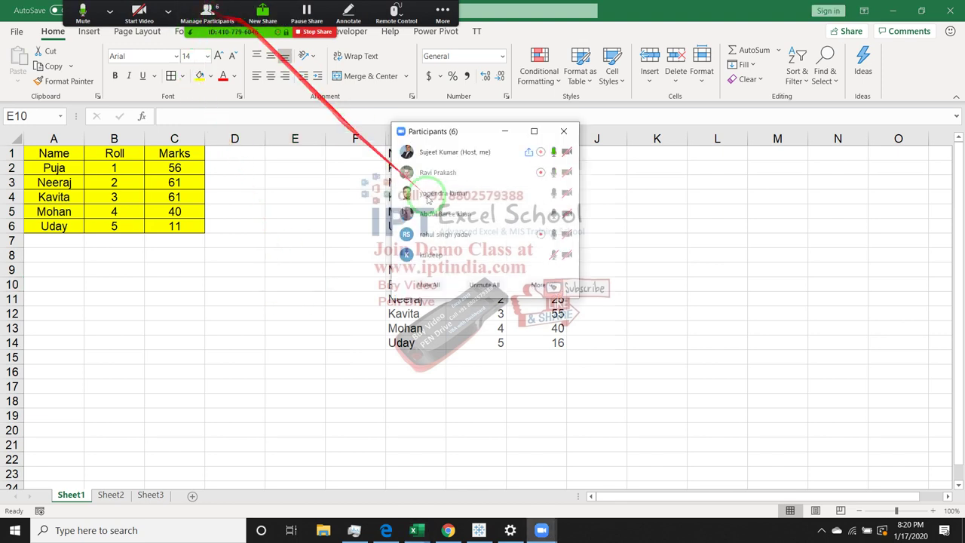
pyautogui.moveTo(559, 243)
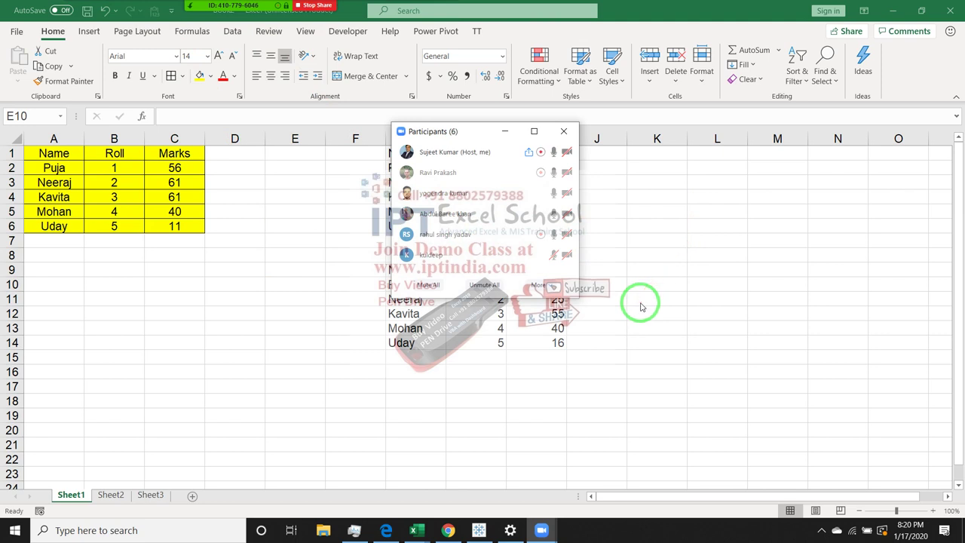
pyautogui.moveTo(466, 236)
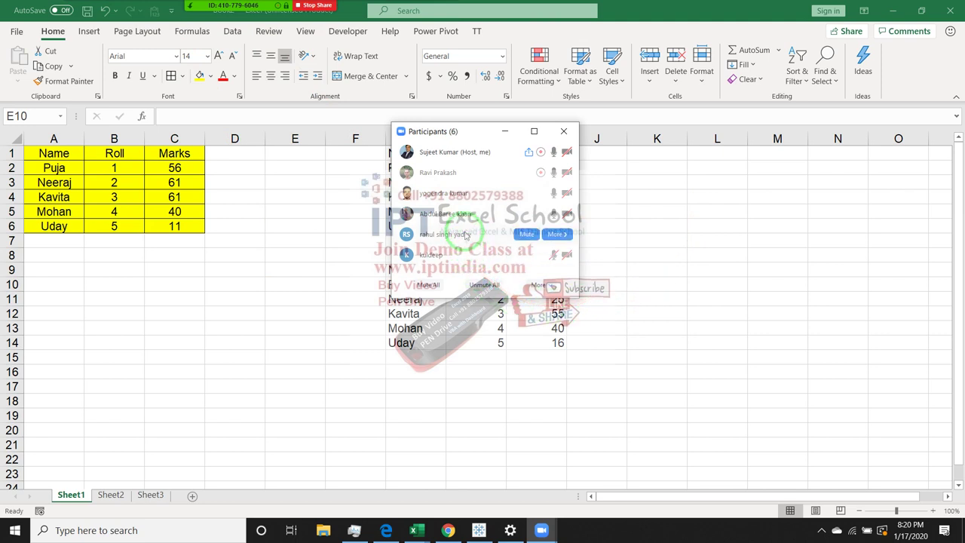
pyautogui.click(574, 135)
pyautogui.click(295, 284)
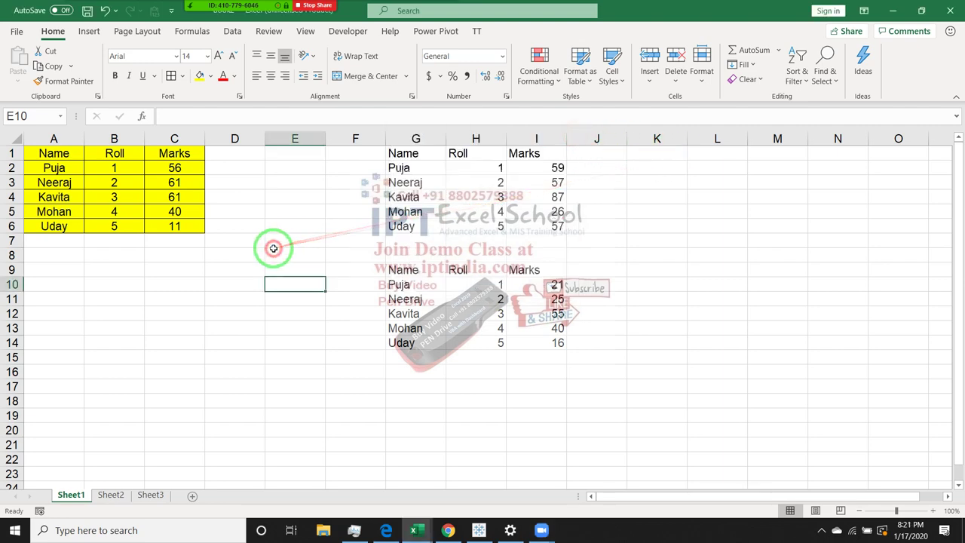
# - Go to File > Open and choose Browse
pyautogui.click(18, 32)
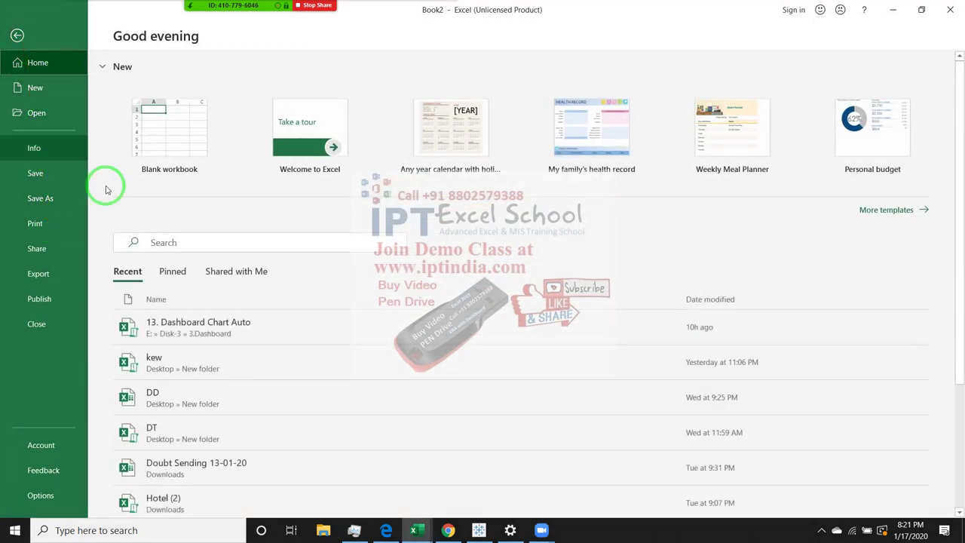
pyautogui.scroll(-5, 241, 384)
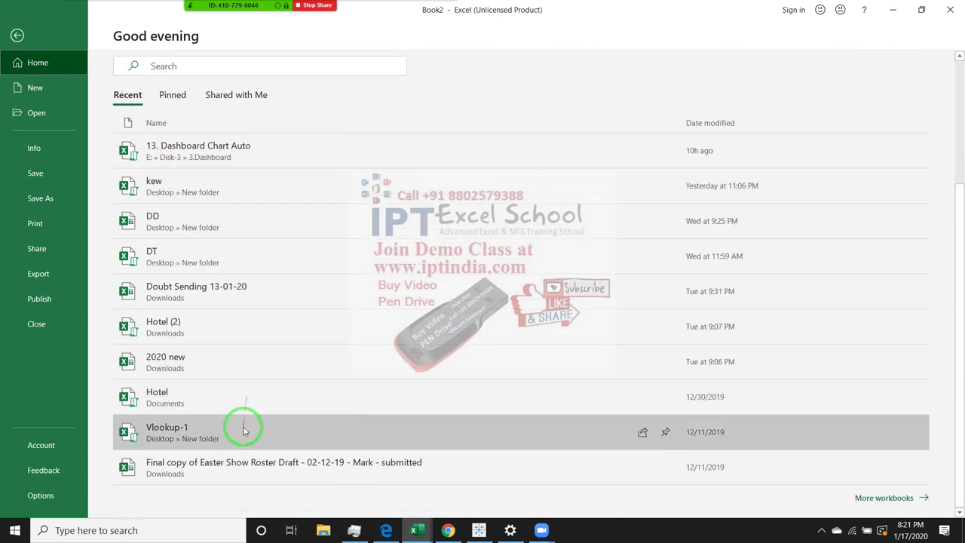
pyautogui.click(36, 121)
pyautogui.scroll(-3, 471, 286)
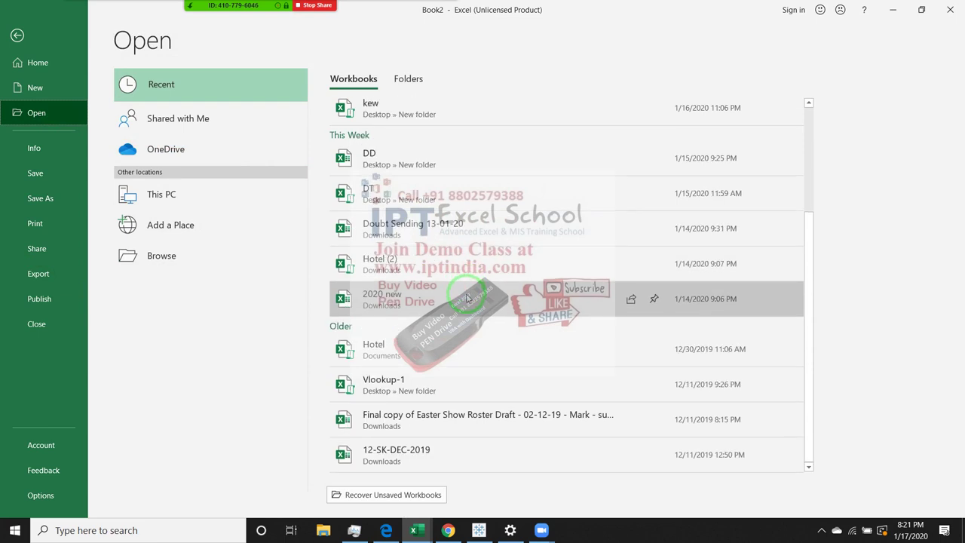
pyautogui.scroll(2, 452, 324)
pyautogui.scroll(1, 422, 339)
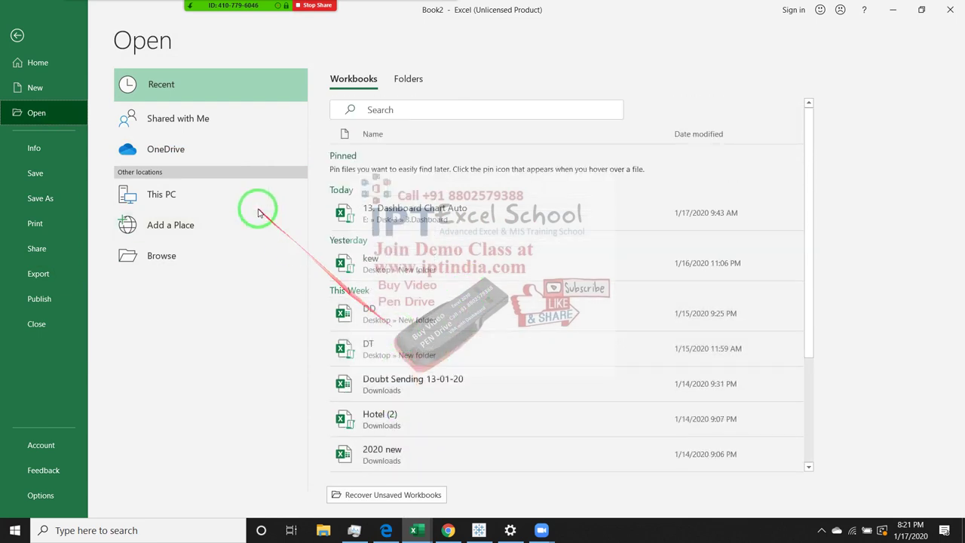
pyautogui.click(203, 253)
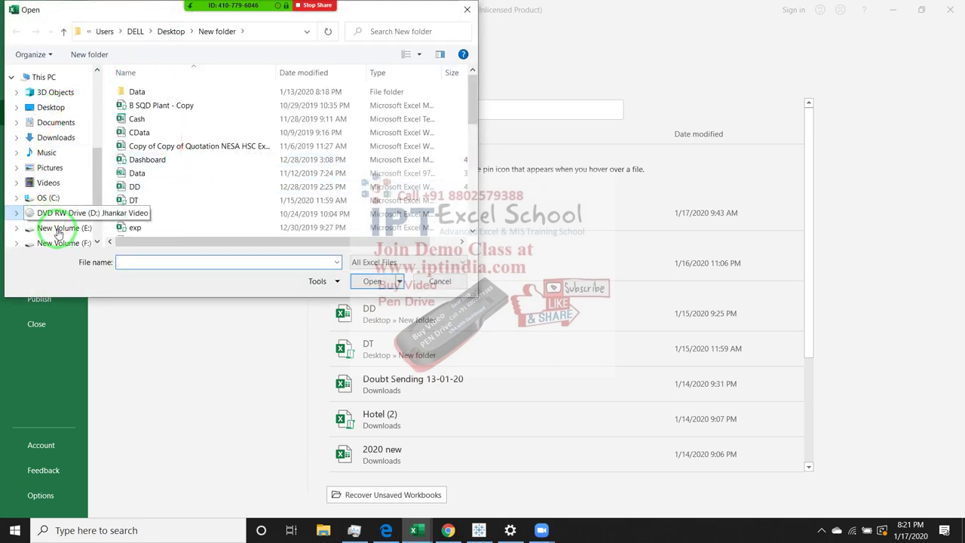
# - Open 5.Dashboard - Sales Performance from New Volume (E:) > Disk-3 > 3.Dashboard
pyautogui.click(60, 227)
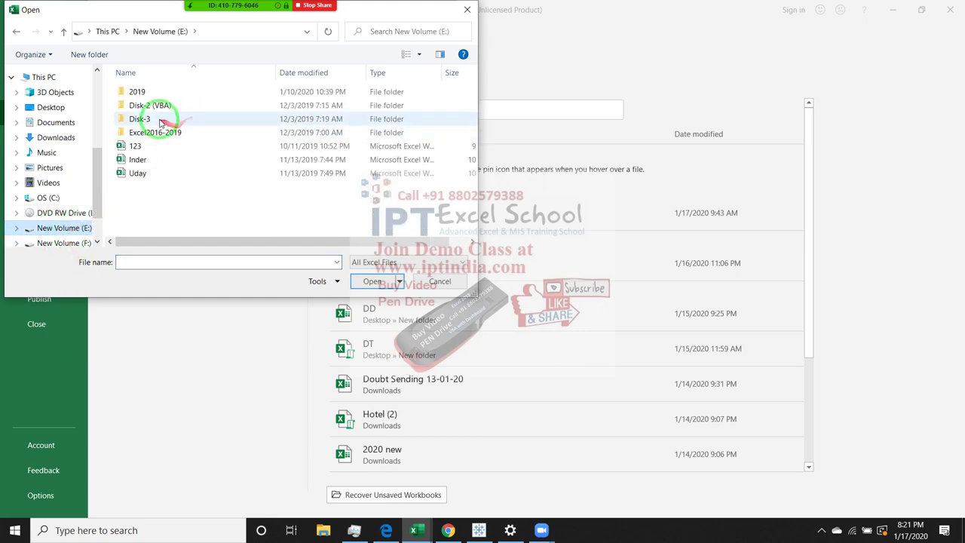
pyautogui.doubleClick(159, 121)
pyautogui.doubleClick(164, 91)
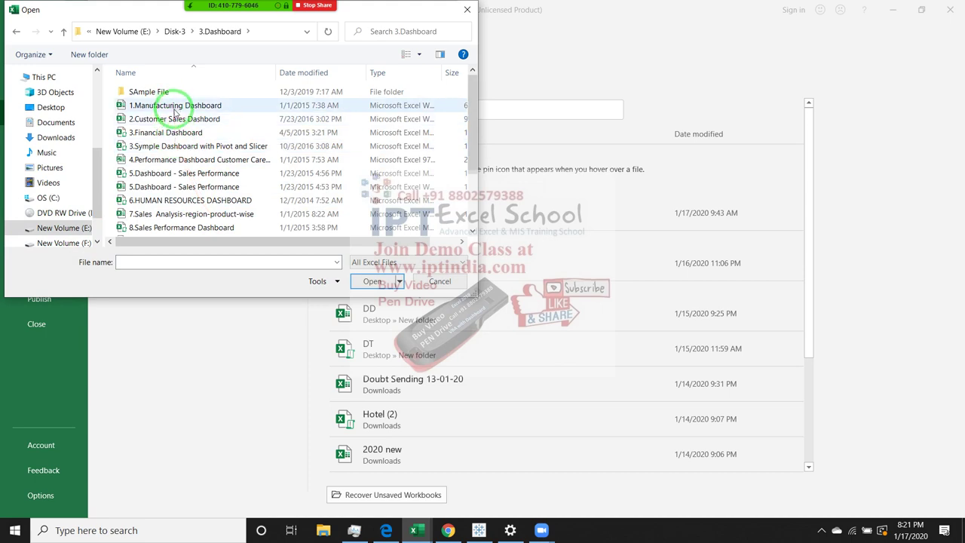
pyautogui.click(195, 187)
pyautogui.click(372, 280)
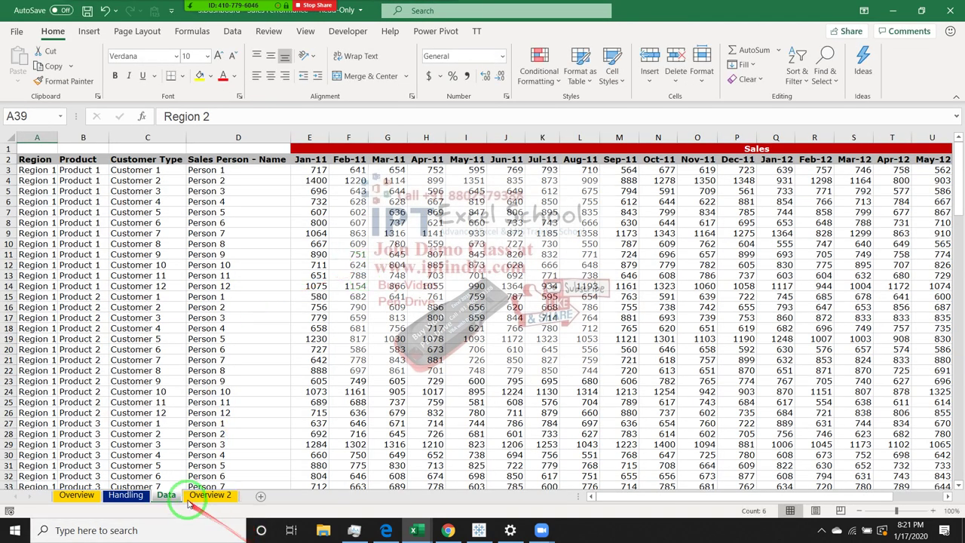
pyautogui.click(93, 497)
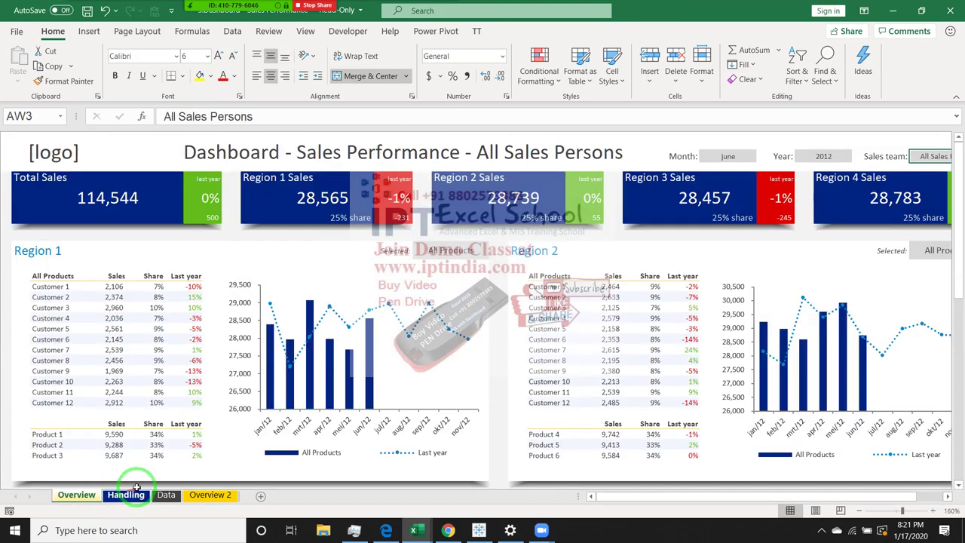
pyautogui.scroll(-6, 616, 428)
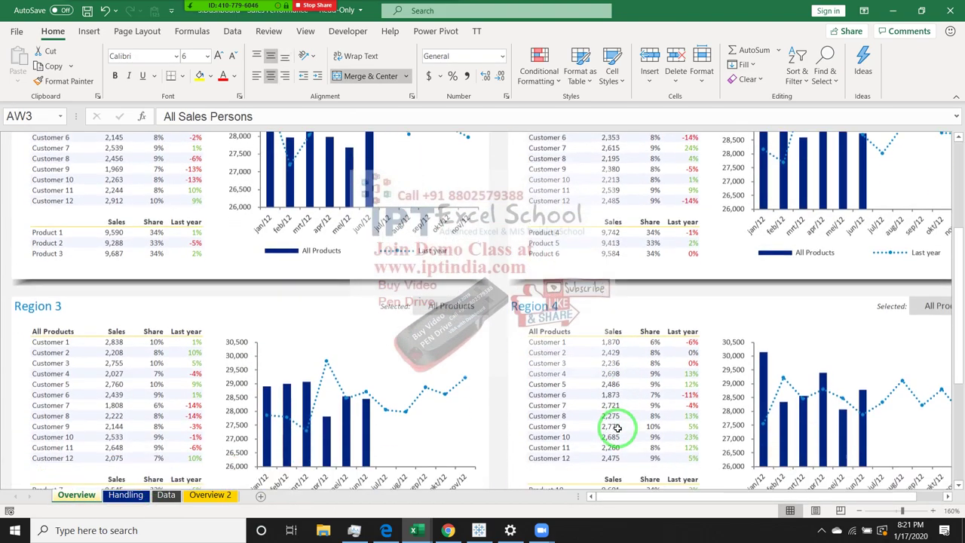
pyautogui.scroll(-2, 617, 428)
pyautogui.scroll(-2, 611, 425)
pyautogui.scroll(-2, 618, 373)
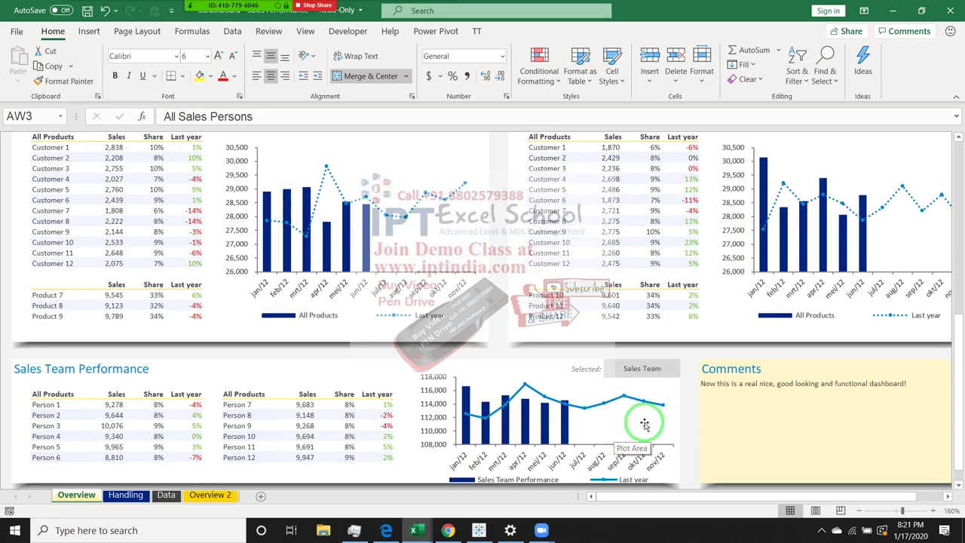
pyautogui.scroll(5, 672, 417)
pyautogui.click(603, 372)
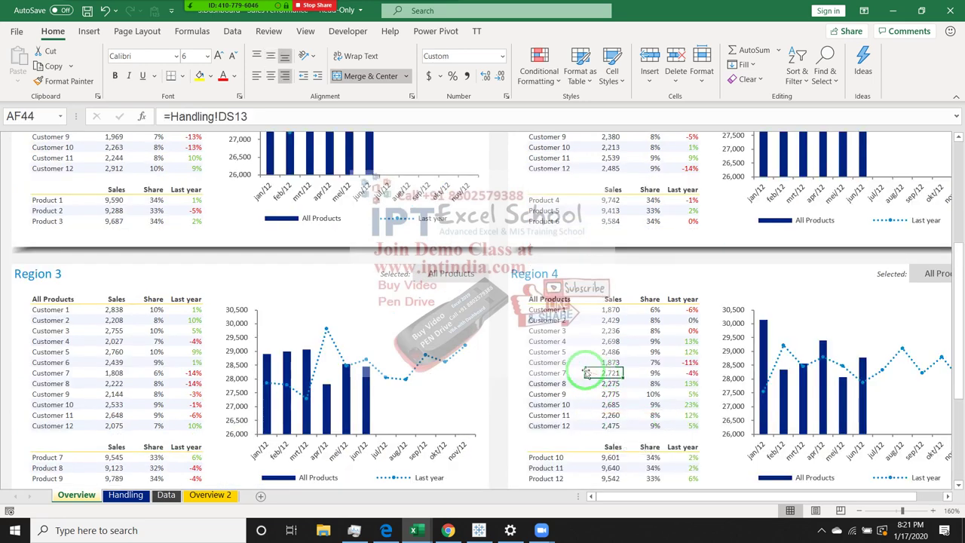
pyautogui.click(140, 341)
pyautogui.click(181, 341)
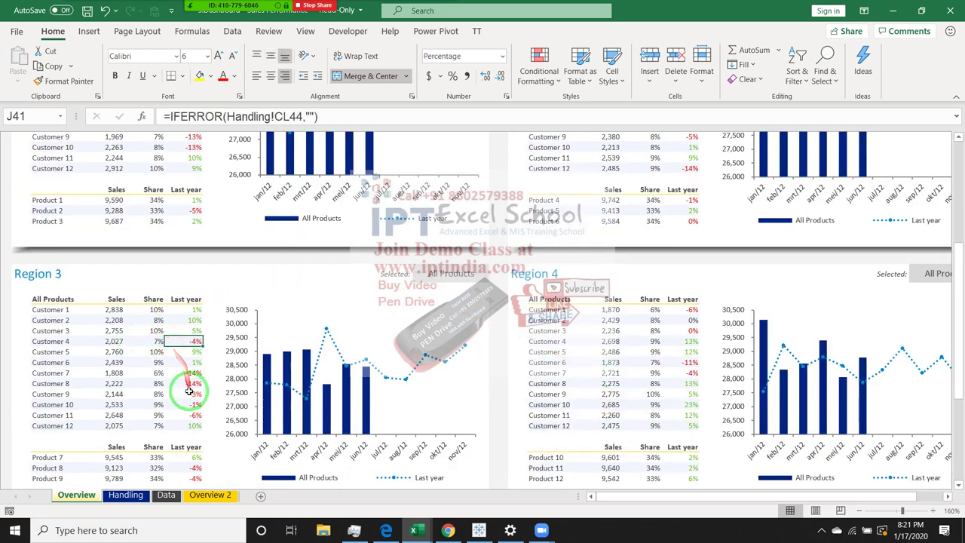
pyautogui.scroll(5, 200, 321)
pyautogui.click(194, 273)
pyautogui.click(234, 271)
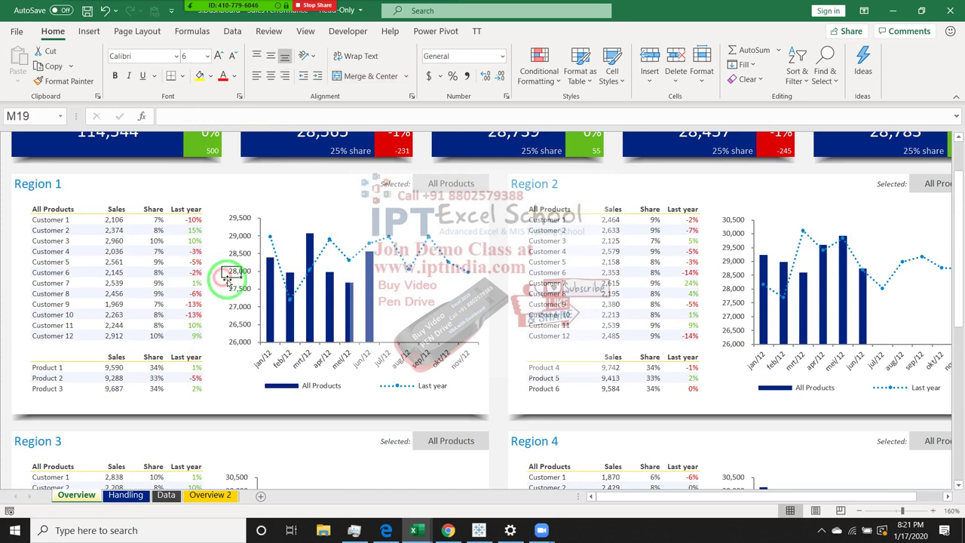
pyautogui.click(125, 494)
pyautogui.click(184, 297)
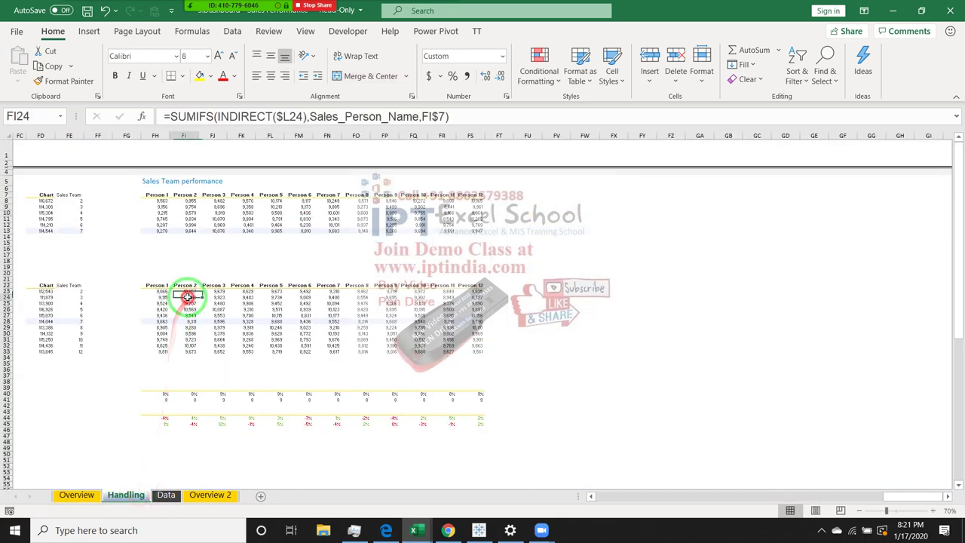
pyautogui.click(165, 494)
pyautogui.click(92, 497)
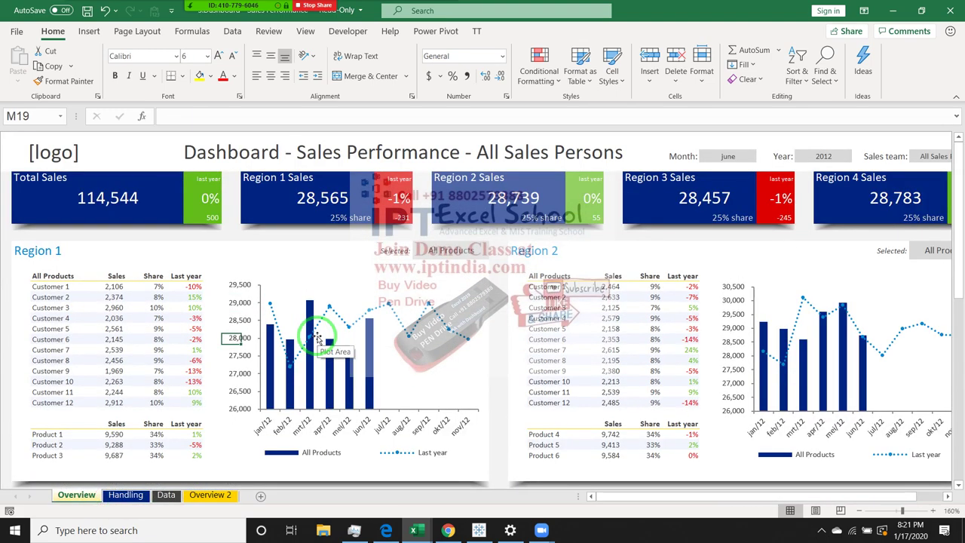
pyautogui.click(107, 318)
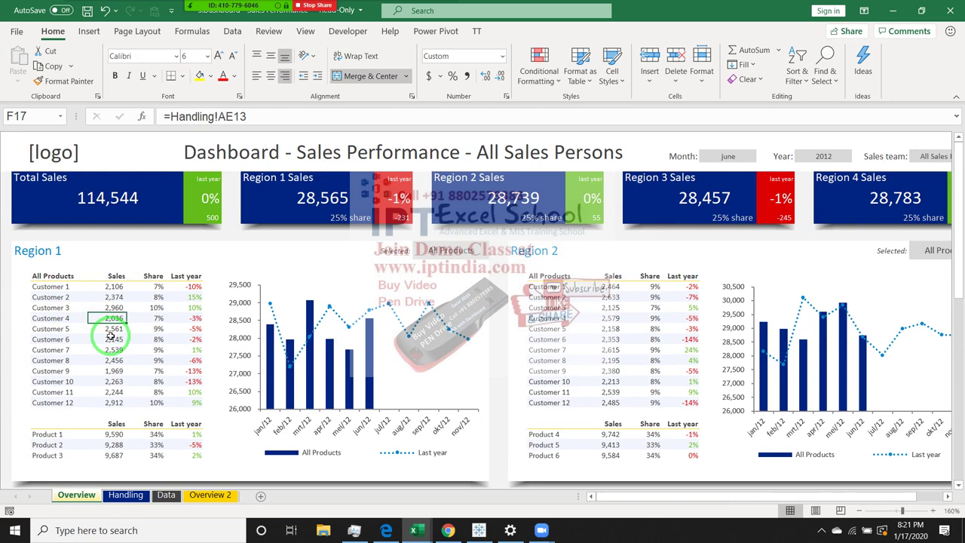
pyautogui.click(167, 495)
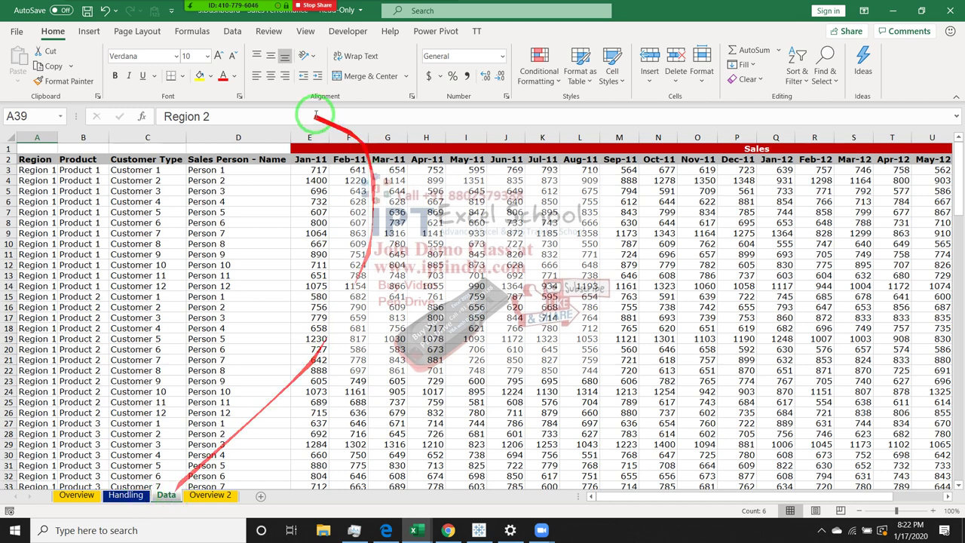
pyautogui.click(207, 14)
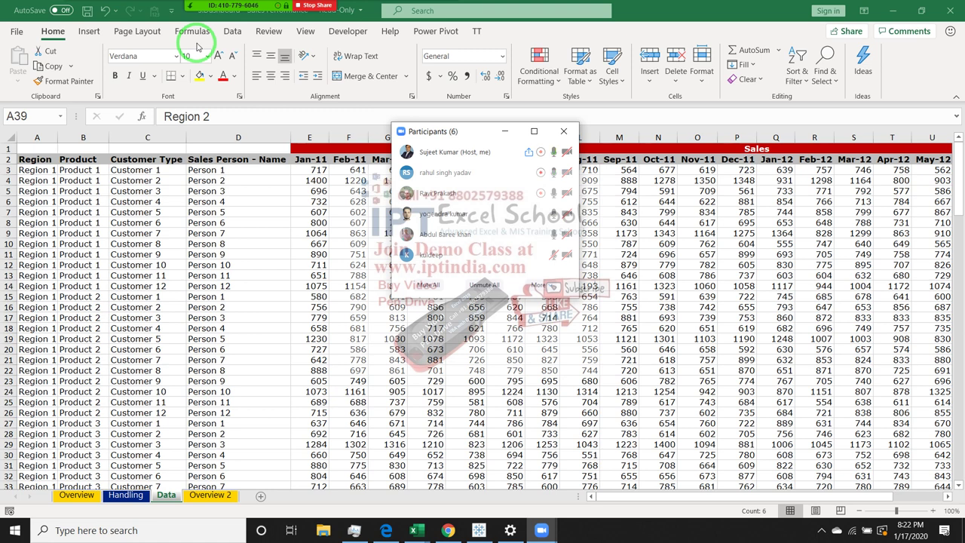
pyautogui.click(563, 131)
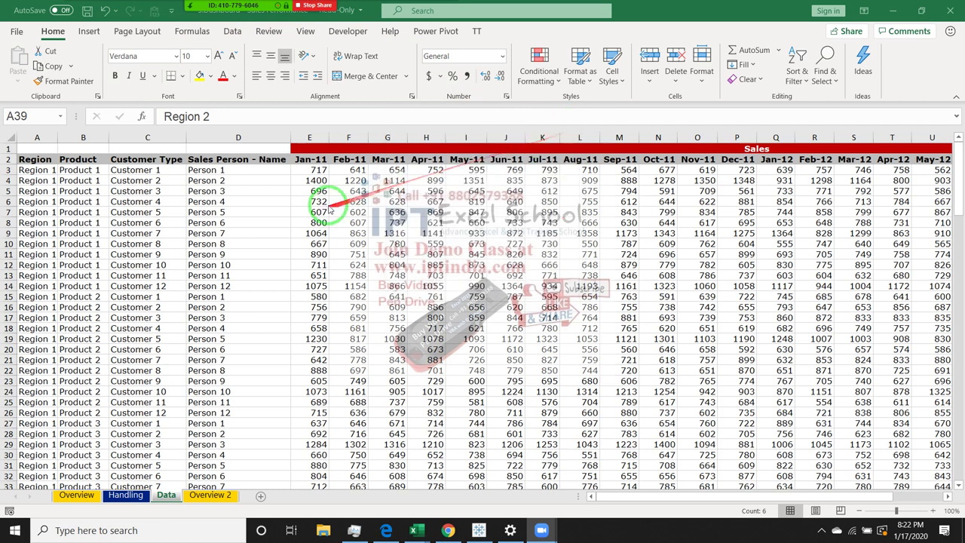
pyautogui.click(81, 498)
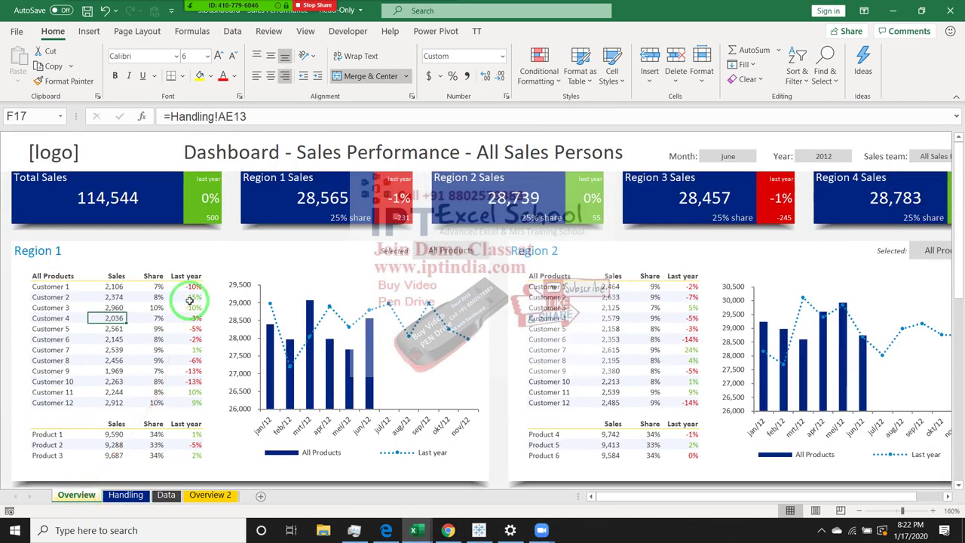
# - Move the Overview sheet into a new workbook
pyautogui.rightClick(77, 495)
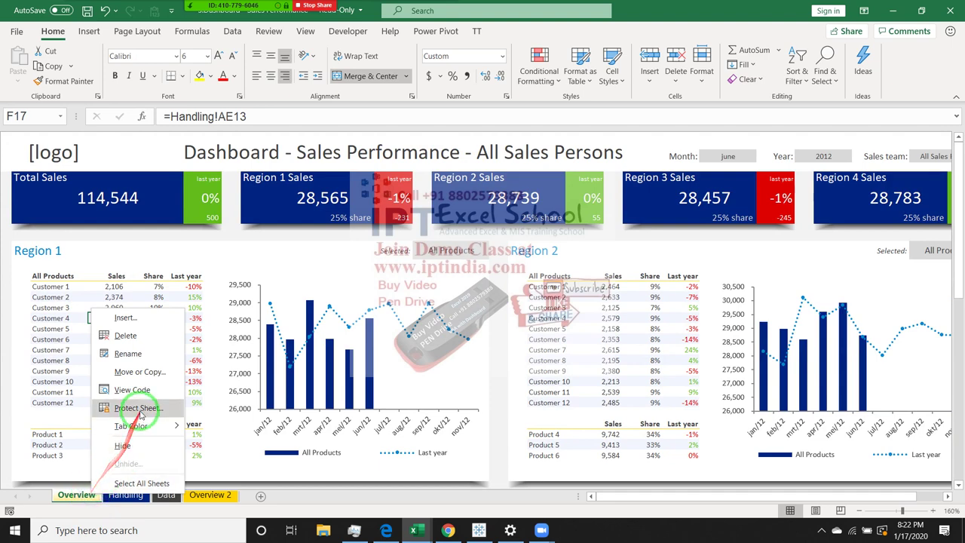
pyautogui.click(149, 372)
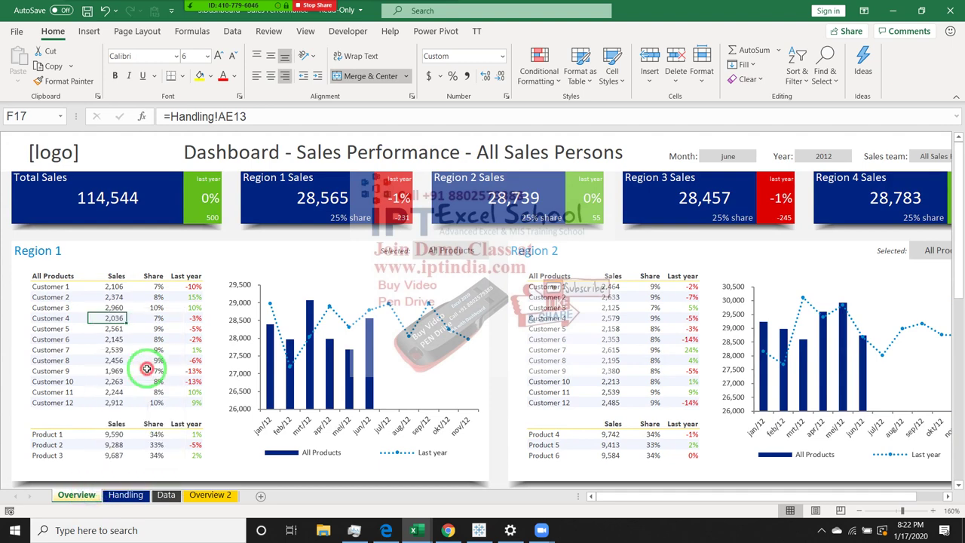
pyautogui.click(109, 324)
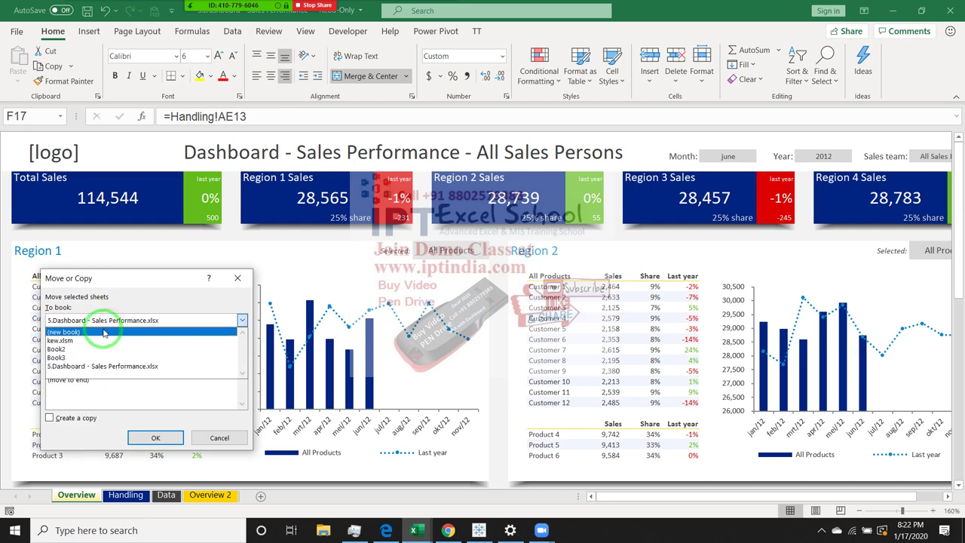
pyautogui.click(102, 329)
pyautogui.click(170, 444)
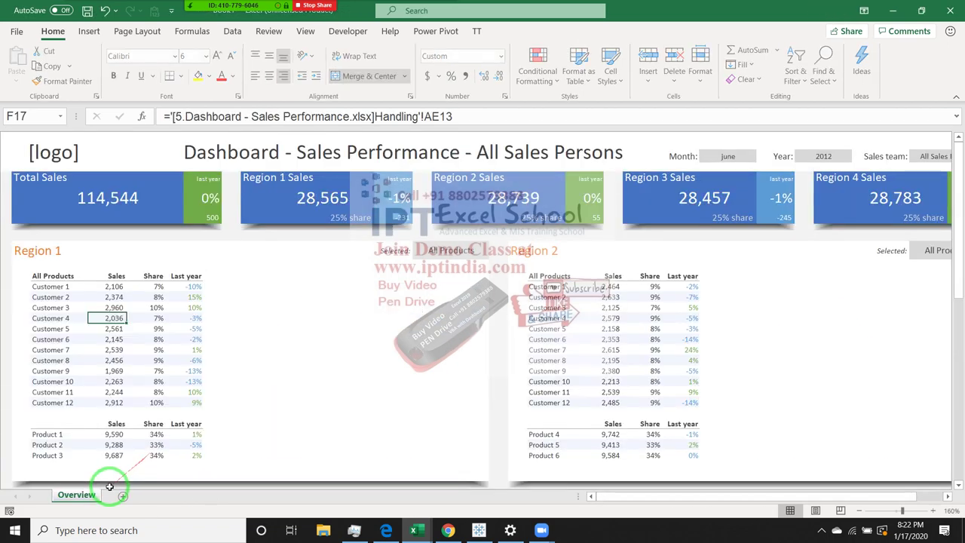
# - Inspect the external workbook reference in a copied formula, leaving the formula unchanged
pyautogui.moveTo(249, 431); pyautogui.dragTo(353, 405)
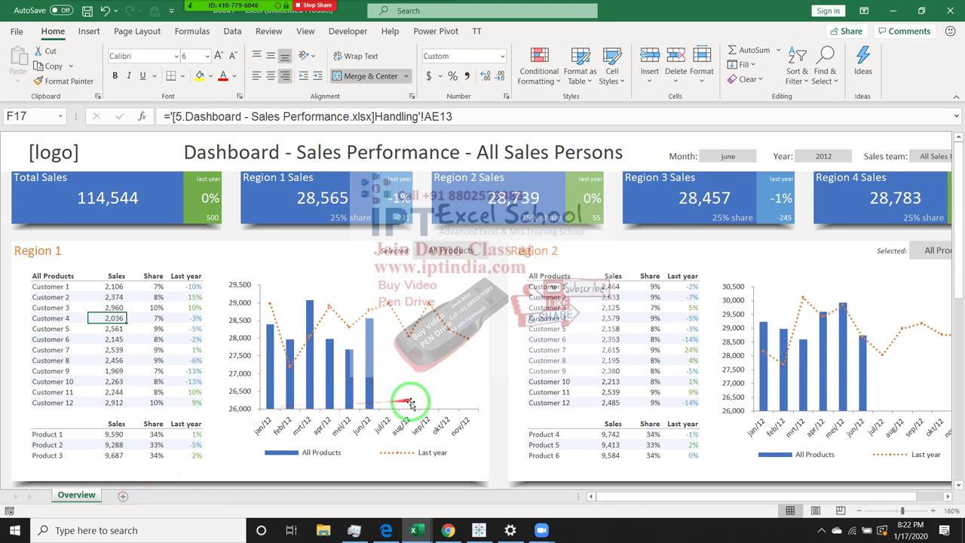
pyautogui.scroll(-7, 411, 401)
pyautogui.scroll(3, 414, 411)
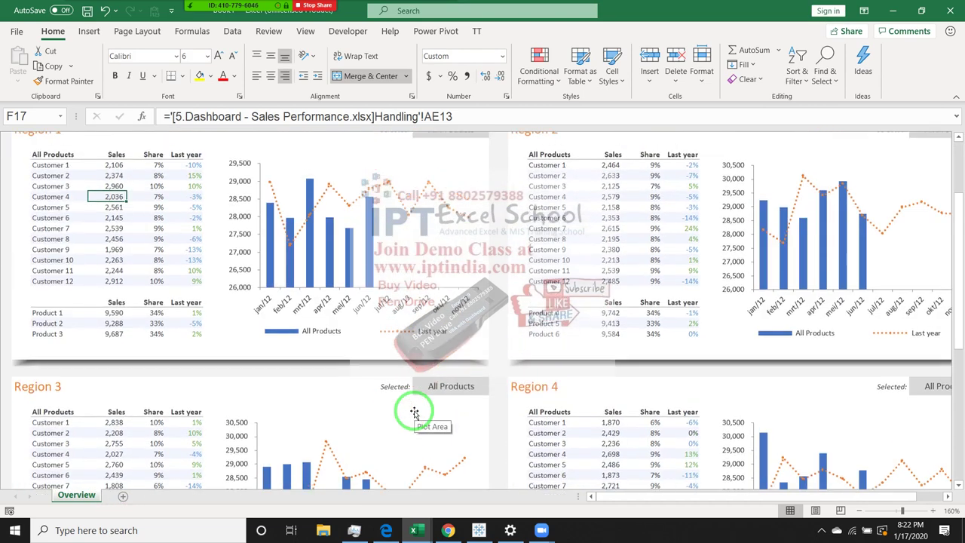
pyautogui.scroll(4, 409, 401)
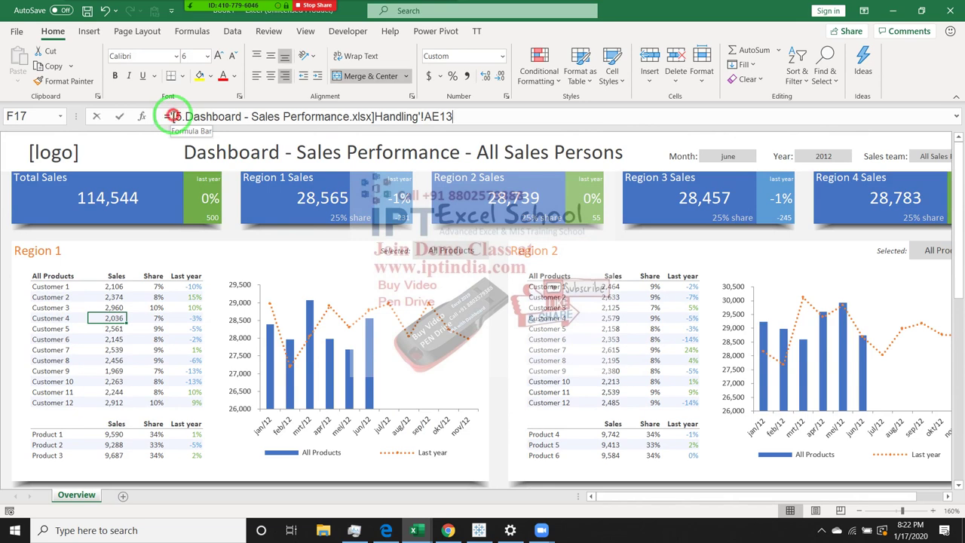
pyautogui.moveTo(172, 115); pyautogui.dragTo(452, 116)
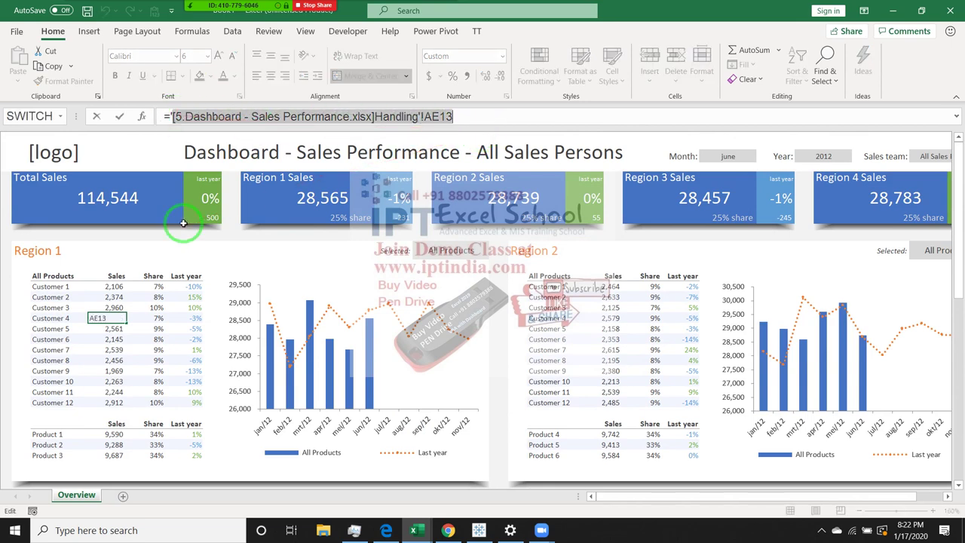
pyautogui.press('Escape')
# - Review the Region 1 cells and the logo title rows, then open the page layout settings
pyautogui.click(178, 300)
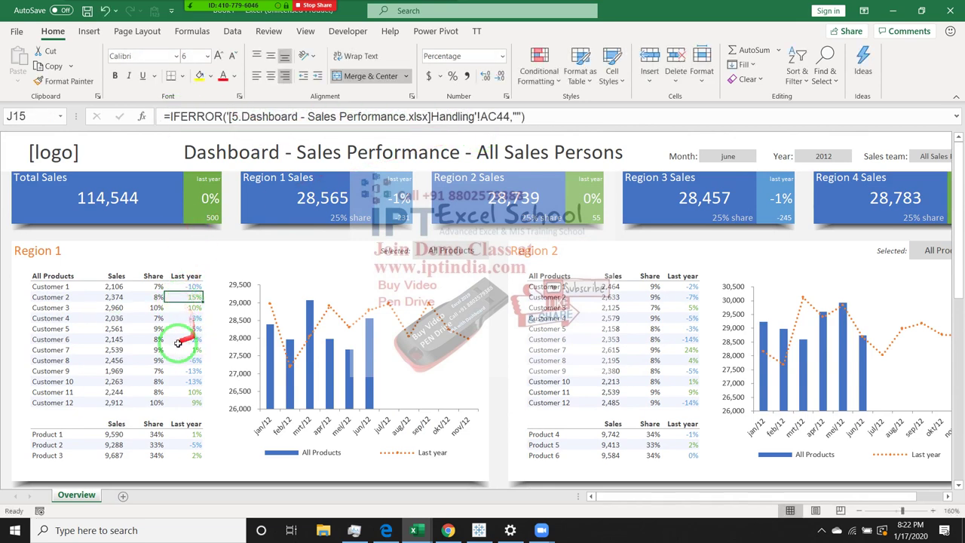
pyautogui.click(79, 338)
pyautogui.moveTo(65, 319)
pyautogui.mouseDown()
pyautogui.moveTo(48, 309)
pyautogui.moveTo(54, 334)
pyautogui.mouseUp()
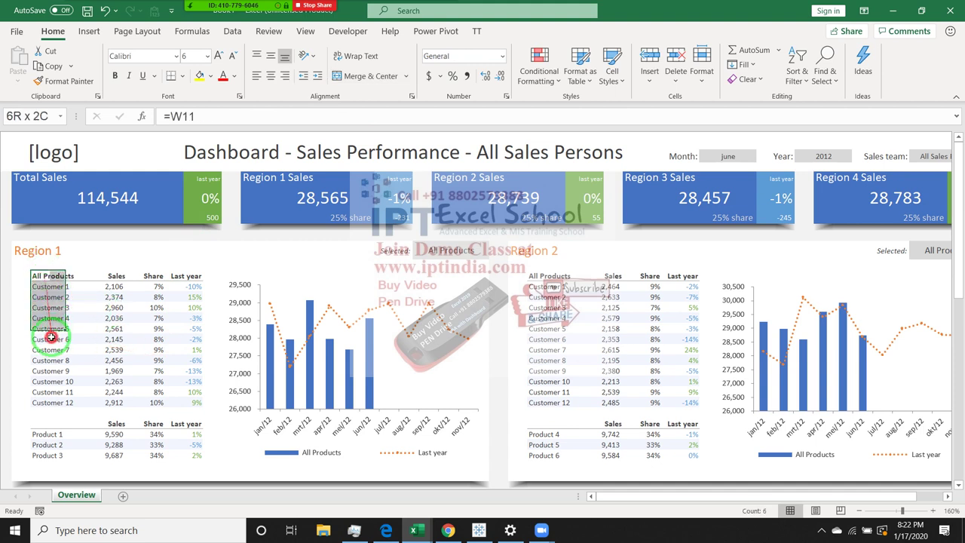
pyautogui.click(79, 297)
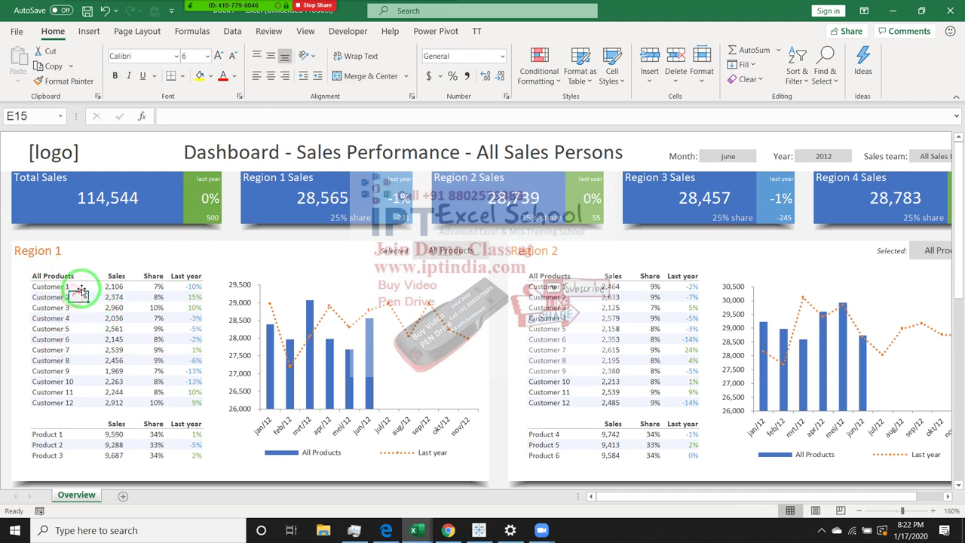
pyautogui.click(7, 136)
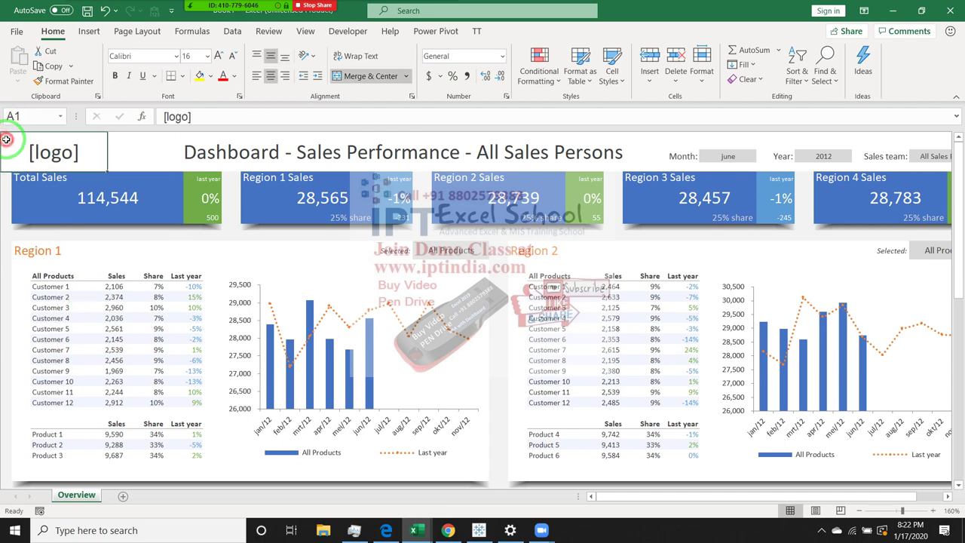
pyautogui.keyDown('shift'); pyautogui.click(211, 182); pyautogui.keyUp('shift')
pyautogui.click(184, 236)
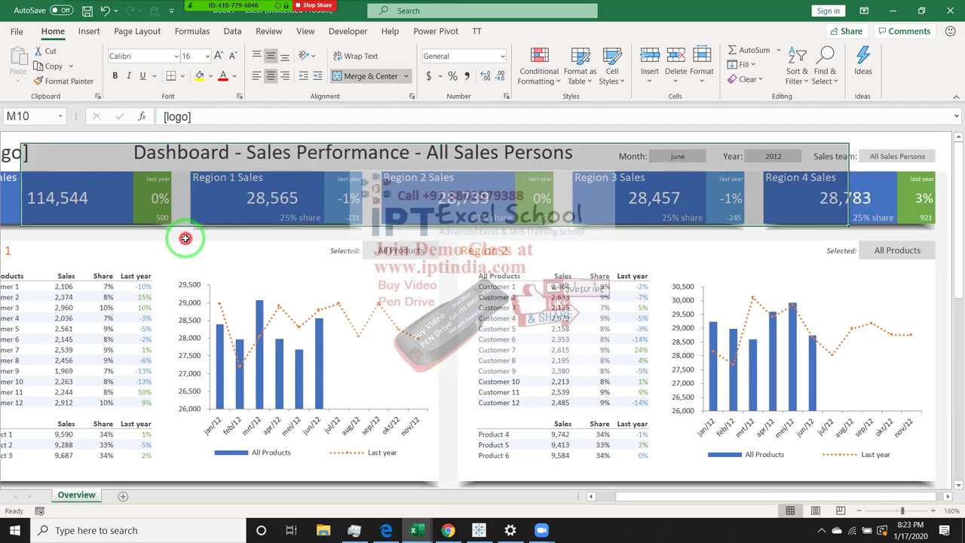
pyautogui.moveTo(753, 499); pyautogui.dragTo(737, 499)
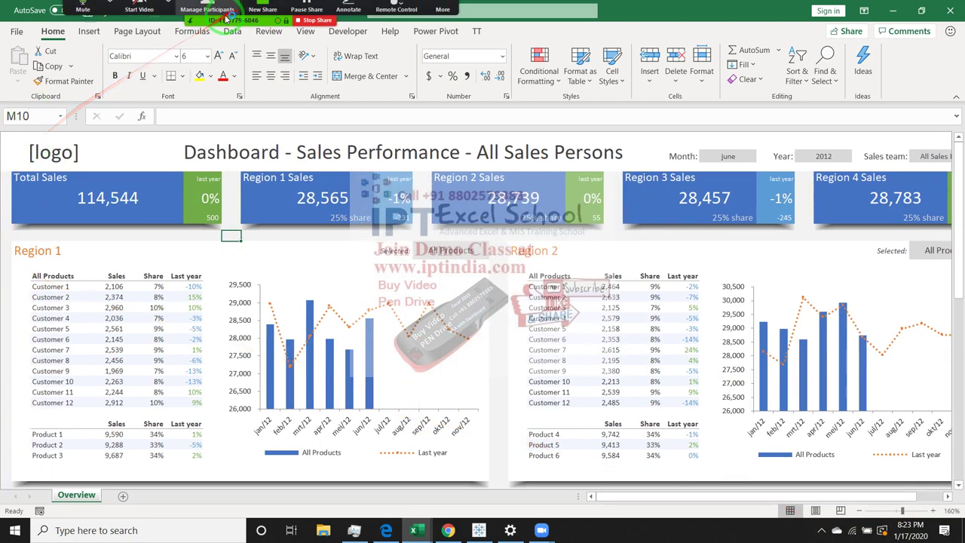
pyautogui.click(148, 38)
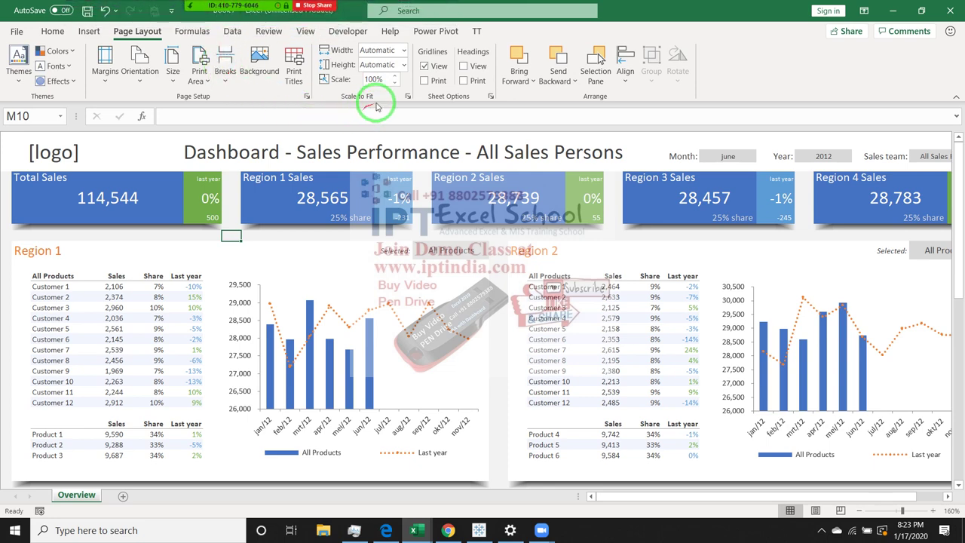
# - Show row and column headings and copy the entire sheet
pyautogui.click(464, 68)
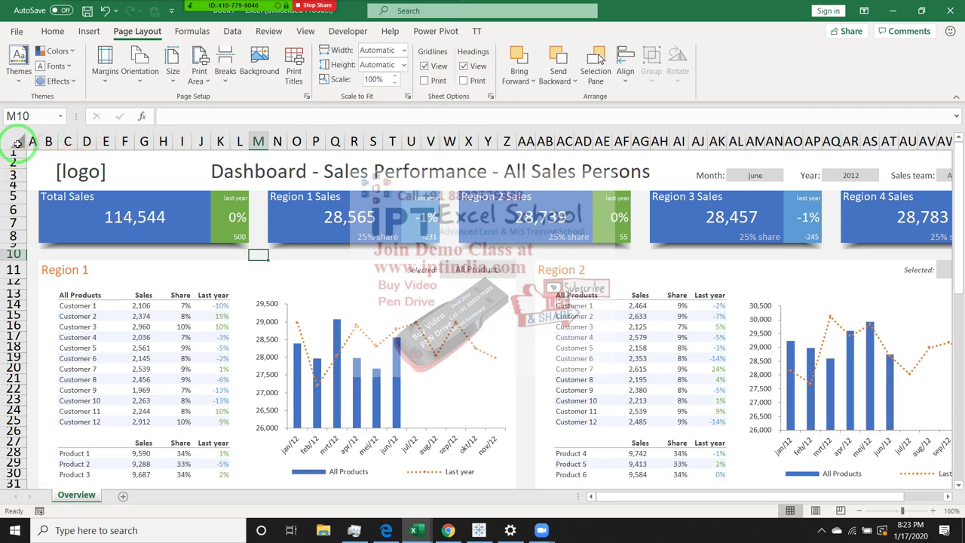
pyautogui.click(19, 143)
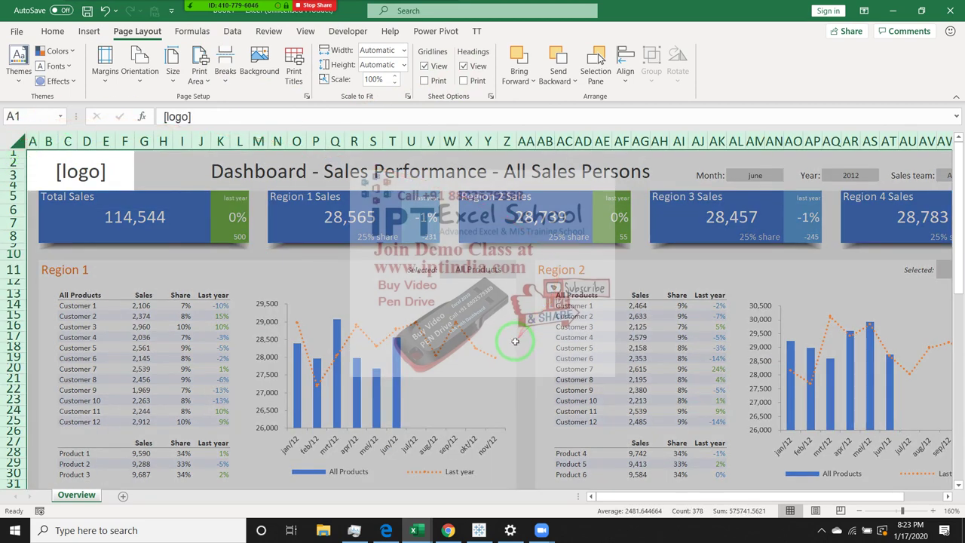
pyautogui.scroll(-5, 515, 343)
pyautogui.scroll(-2, 515, 343)
pyautogui.scroll(6, 513, 341)
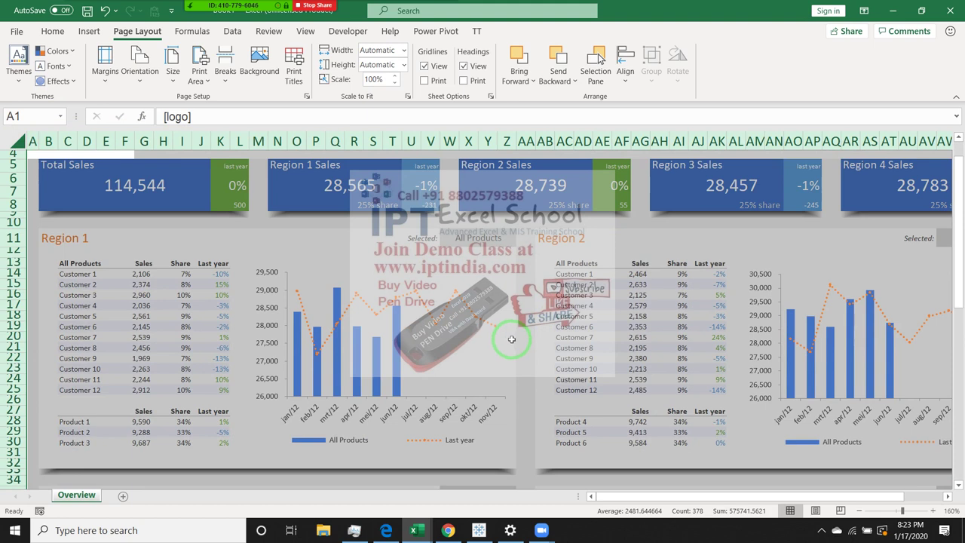
pyautogui.hotkey('ctrl', 'c')
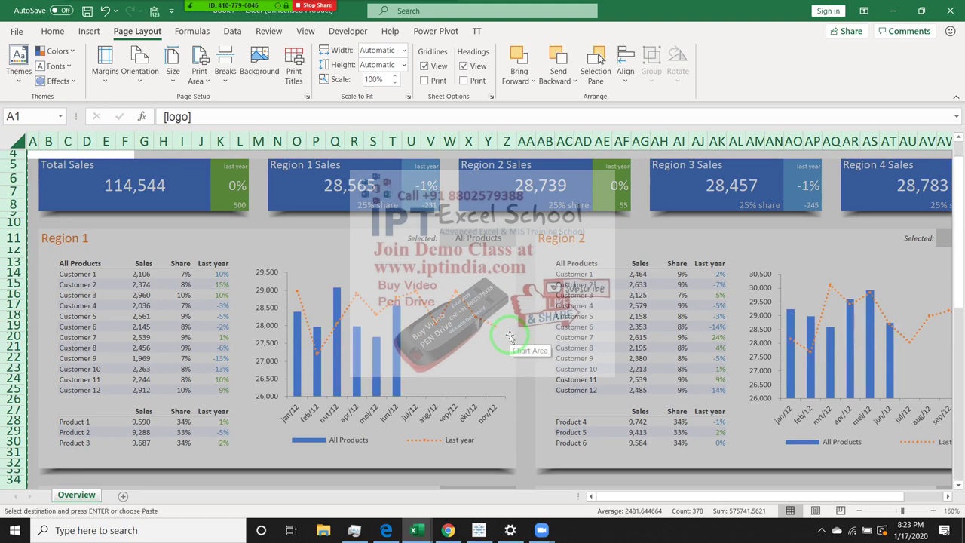
# - Paste the copied sheet back as values only
pyautogui.rightClick(529, 294)
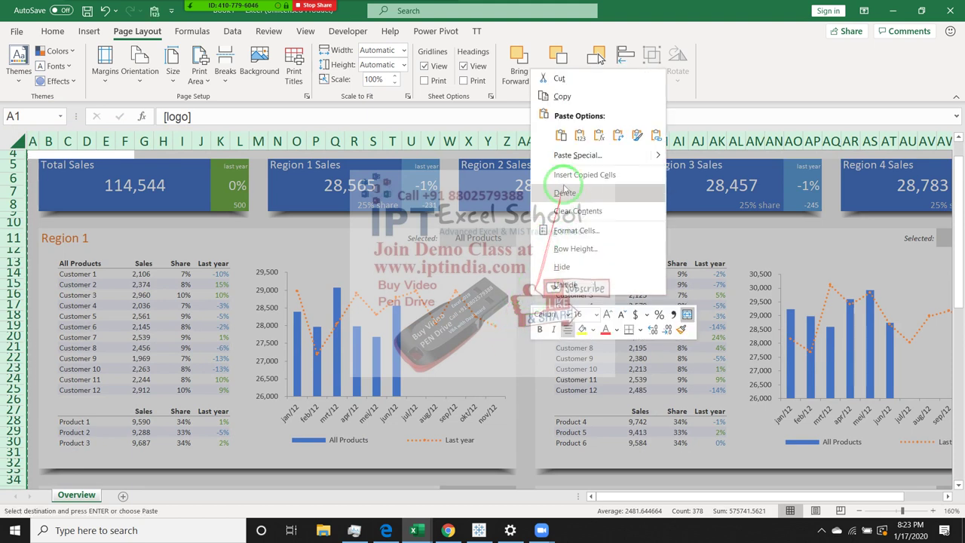
pyautogui.click(567, 161)
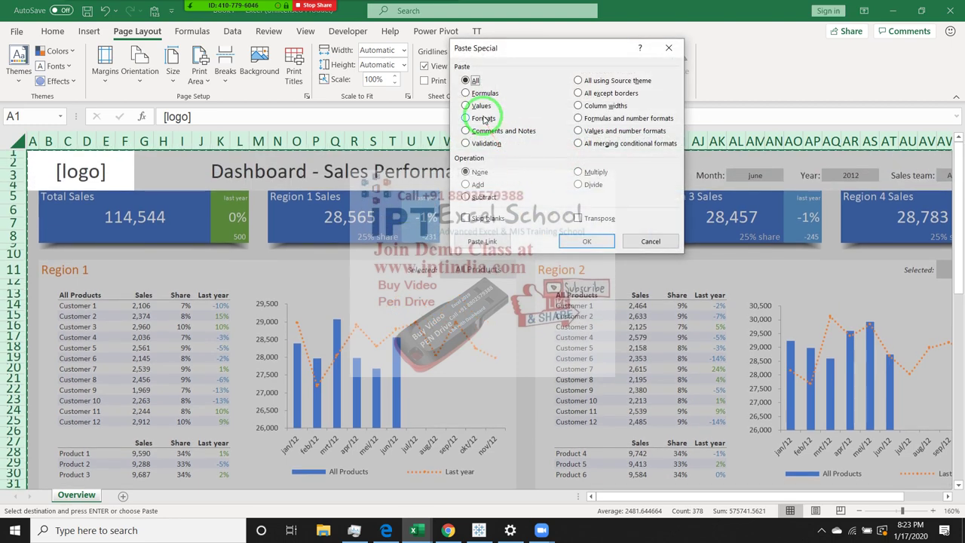
pyautogui.click(481, 106)
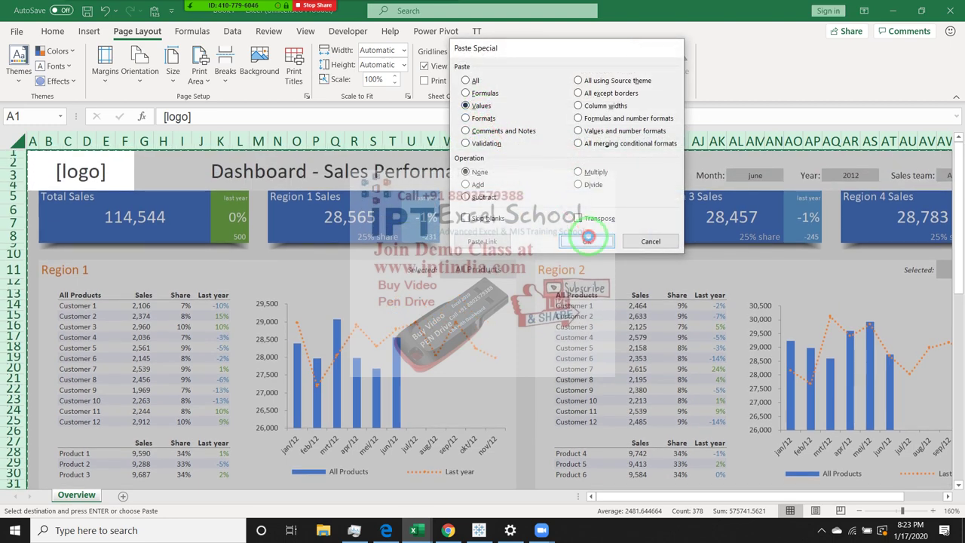
pyautogui.click(586, 241)
pyautogui.press('Escape')
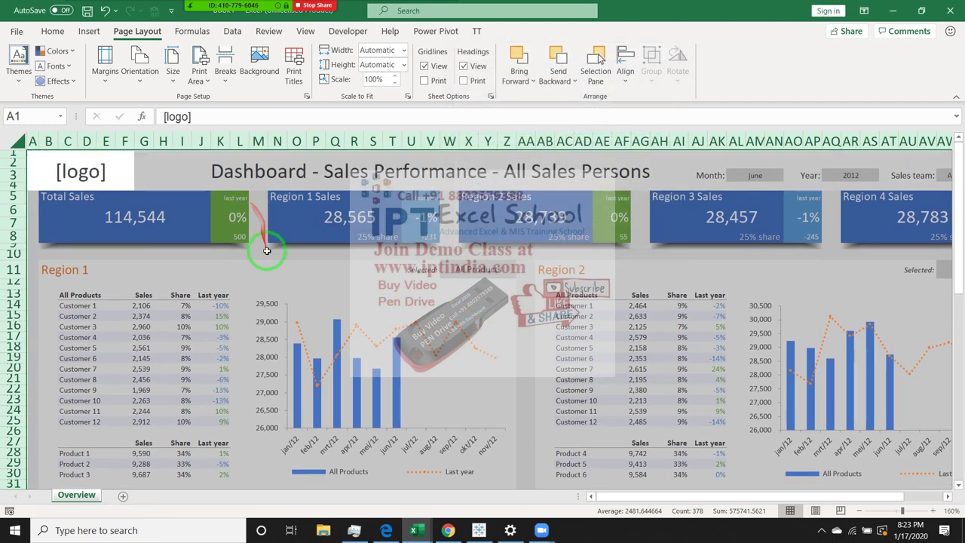
# - Check the Share and Last year values, then close the dashboard workbook
pyautogui.click(266, 251)
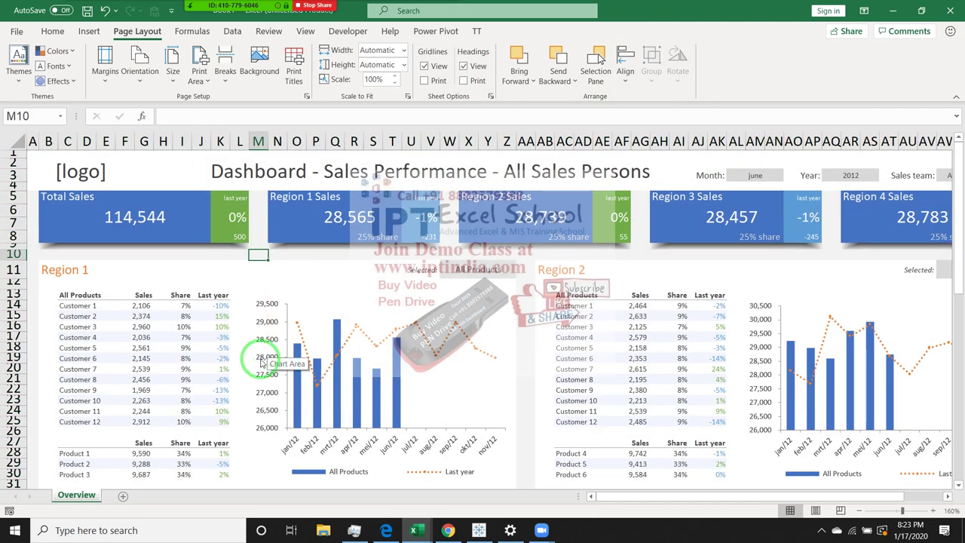
pyautogui.click(183, 411)
pyautogui.click(184, 358)
pyautogui.click(189, 337)
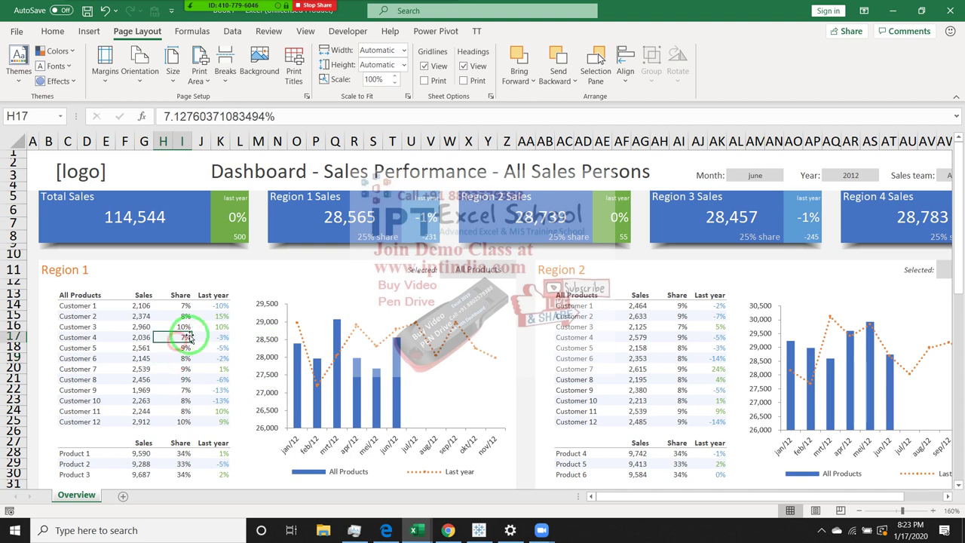
pyautogui.click(206, 309)
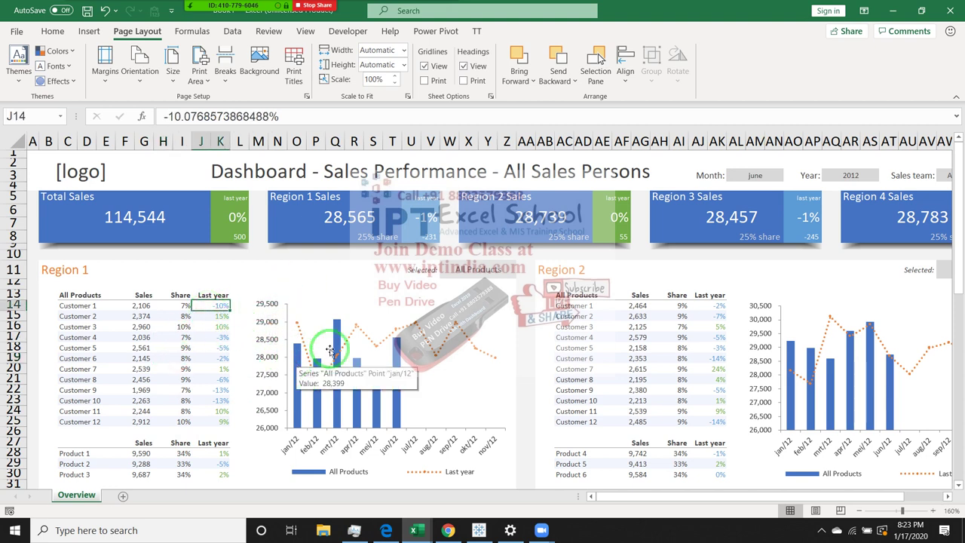
pyautogui.click(951, 10)
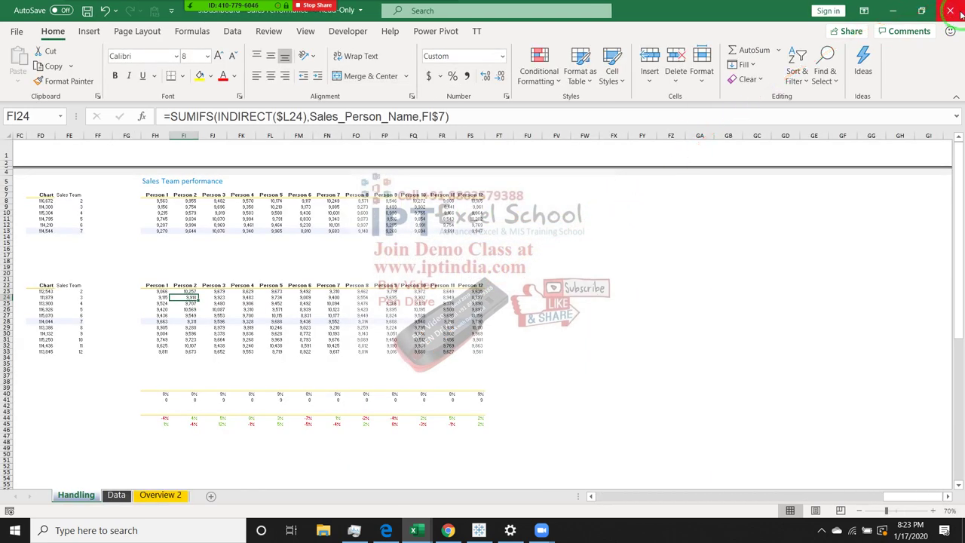
# - Close the Sales Performance workbook without saving and select the A1:C6 table on Sheet1
pyautogui.click(950, 10)
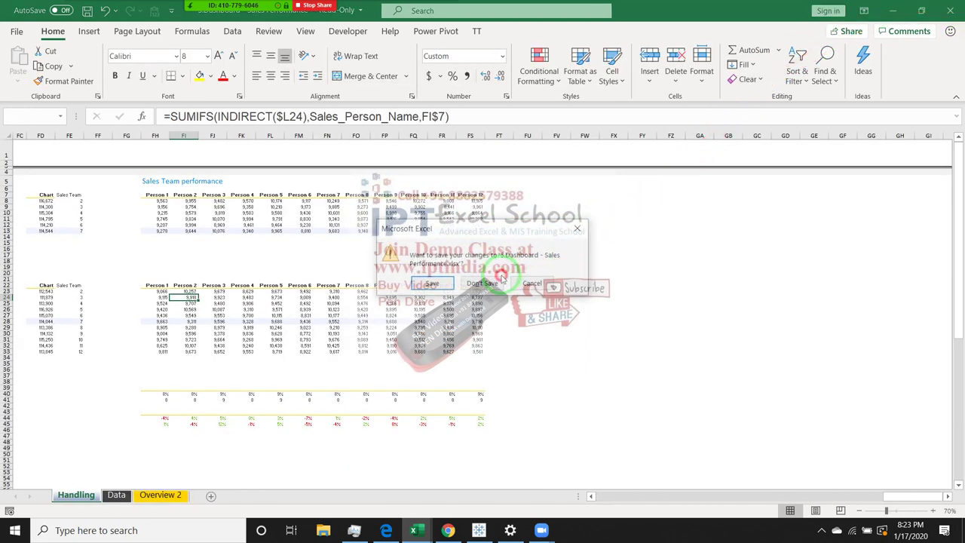
pyautogui.click(482, 284)
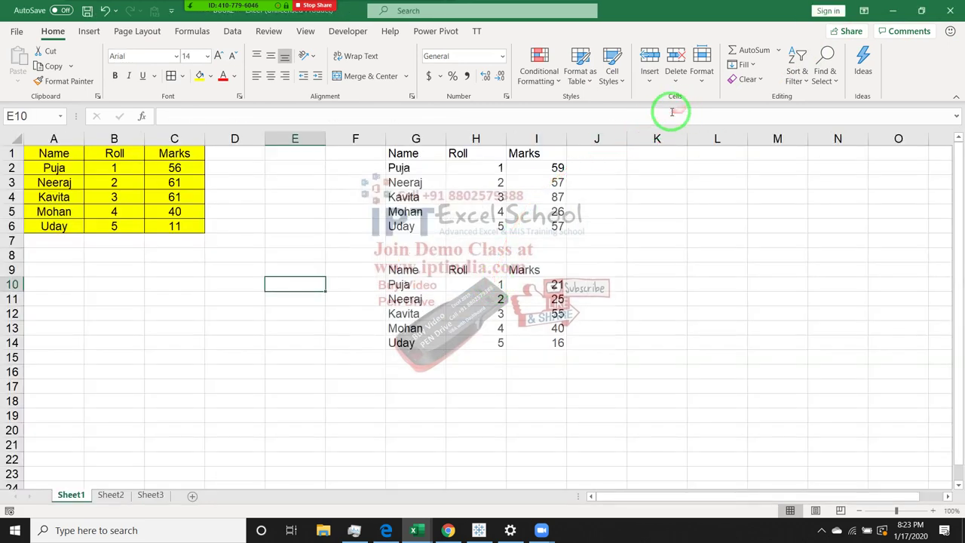
pyautogui.click(185, 167)
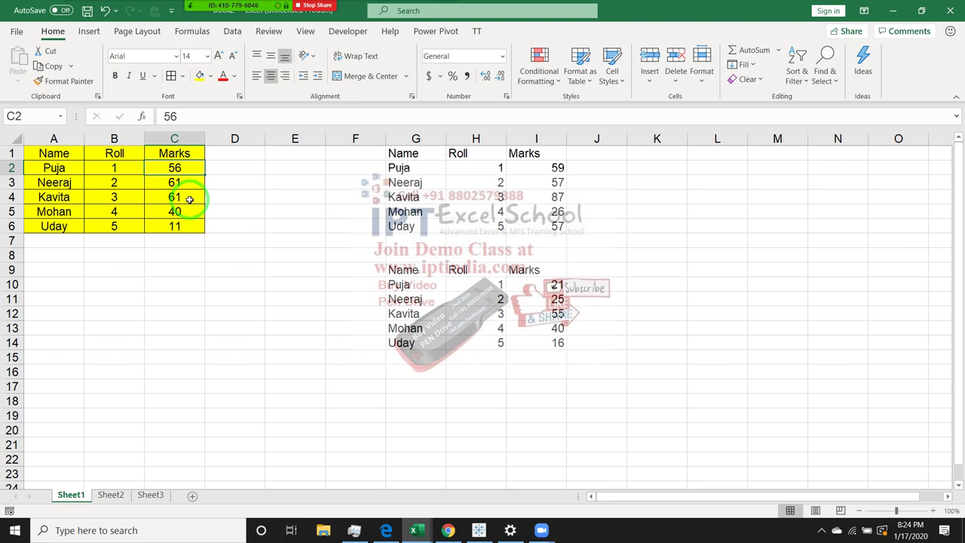
pyautogui.click(291, 195)
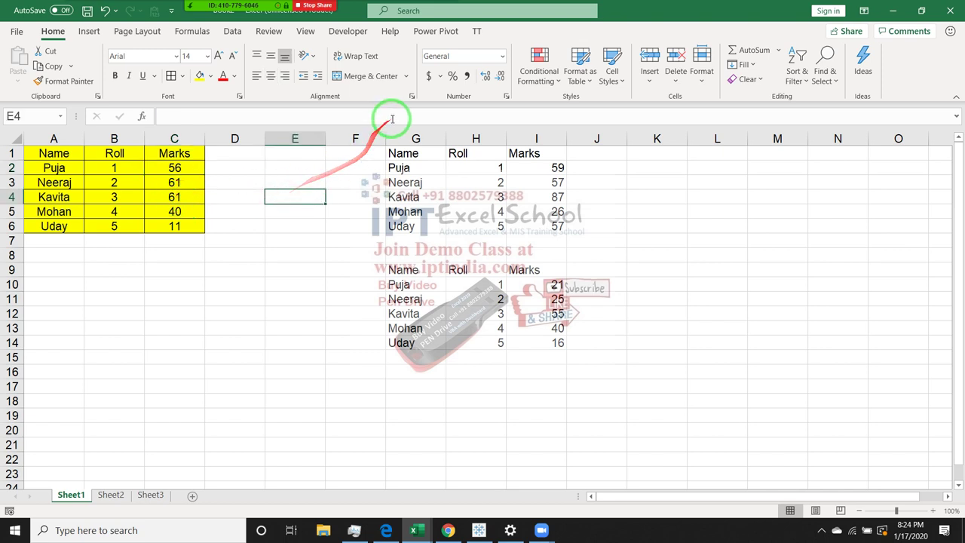
pyautogui.click(118, 178)
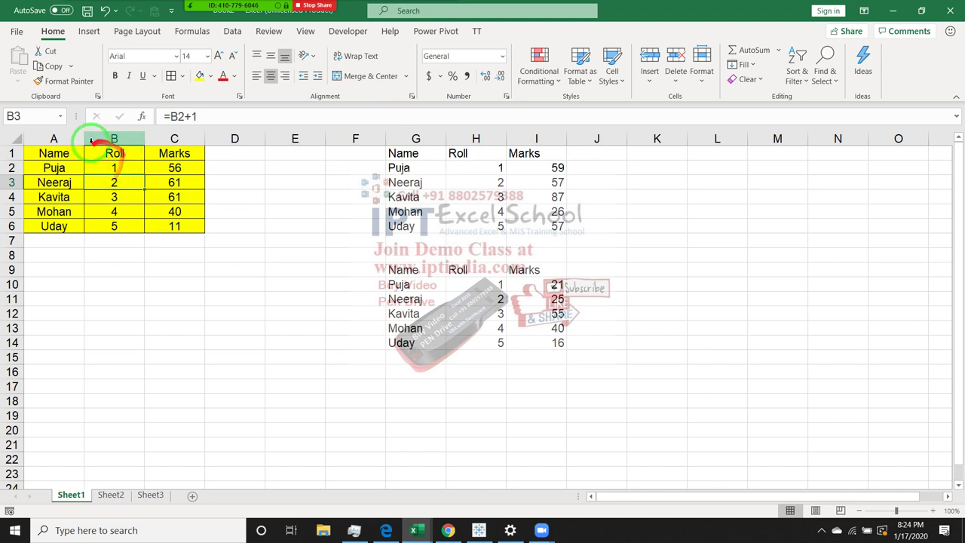
pyautogui.moveTo(65, 152); pyautogui.dragTo(181, 226)
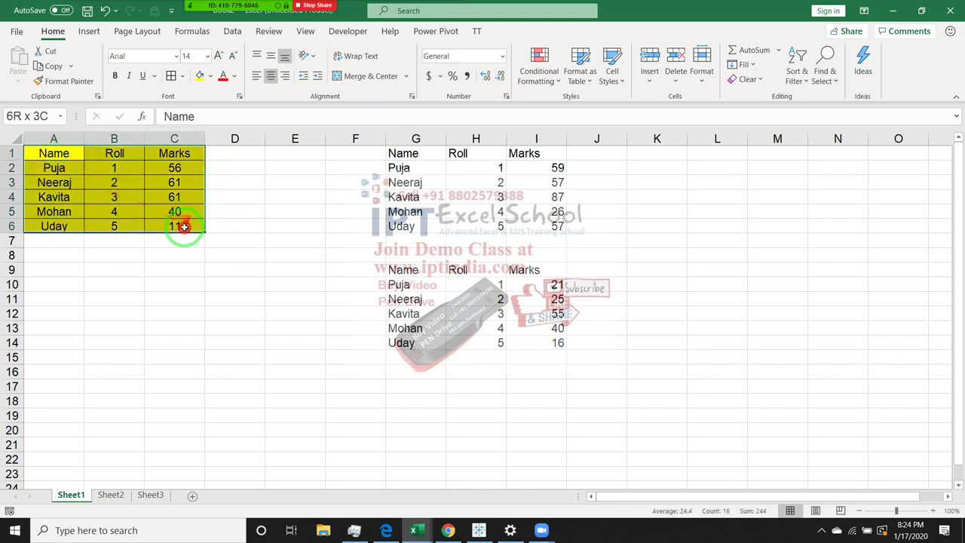
pyautogui.click(230, 253)
# - Clear columns F to J and copy the yellow table A1:C6
pyautogui.moveTo(360, 144); pyautogui.dragTo(607, 161)
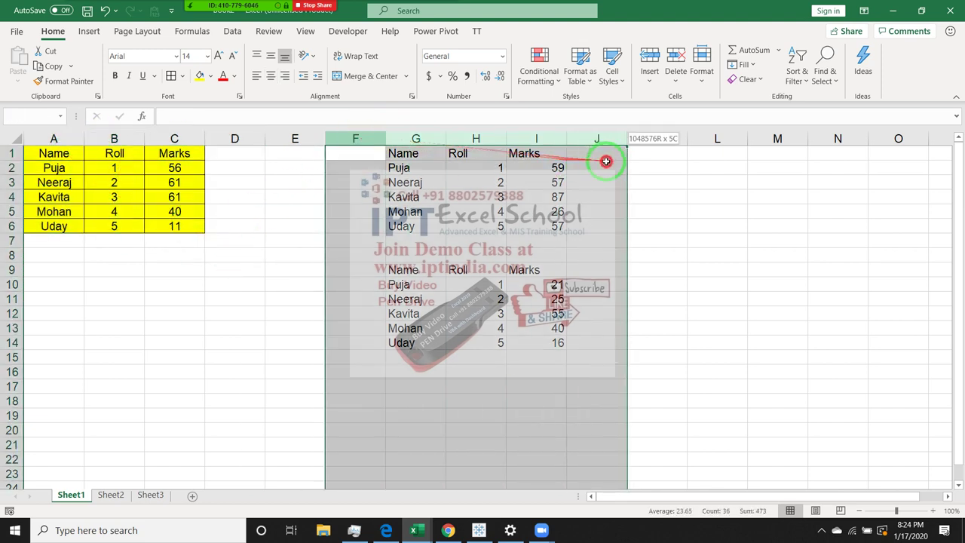
pyautogui.press('Delete')
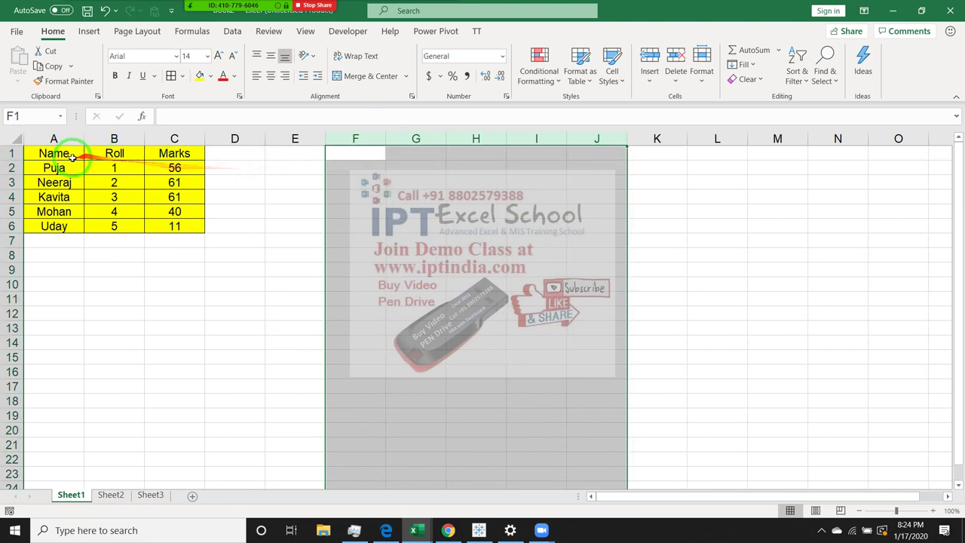
pyautogui.moveTo(70, 155); pyautogui.dragTo(159, 226)
pyautogui.hotkey('ctrl', 'c')
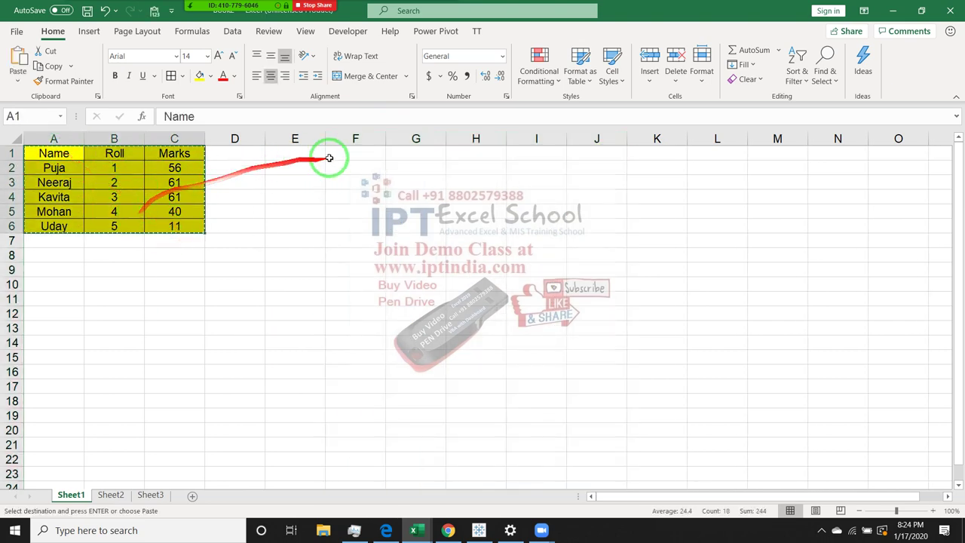
# - Paste only the table's formats at F2
pyautogui.click(364, 167)
pyautogui.rightClick(362, 172)
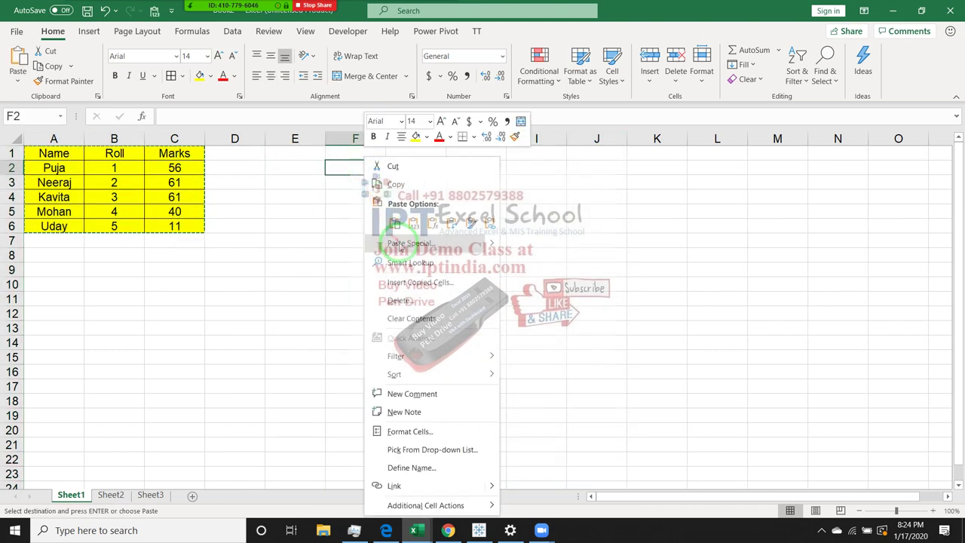
pyautogui.click(408, 243)
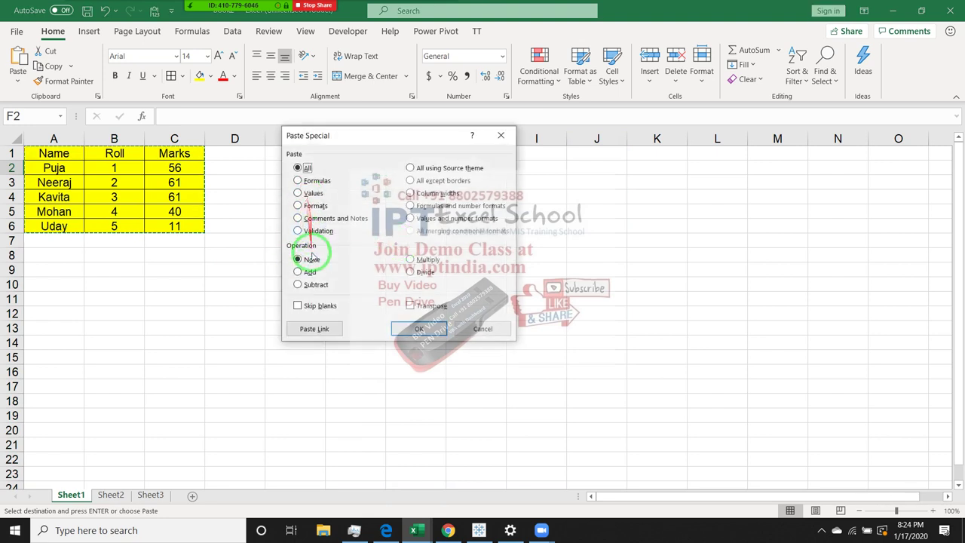
pyautogui.click(316, 207)
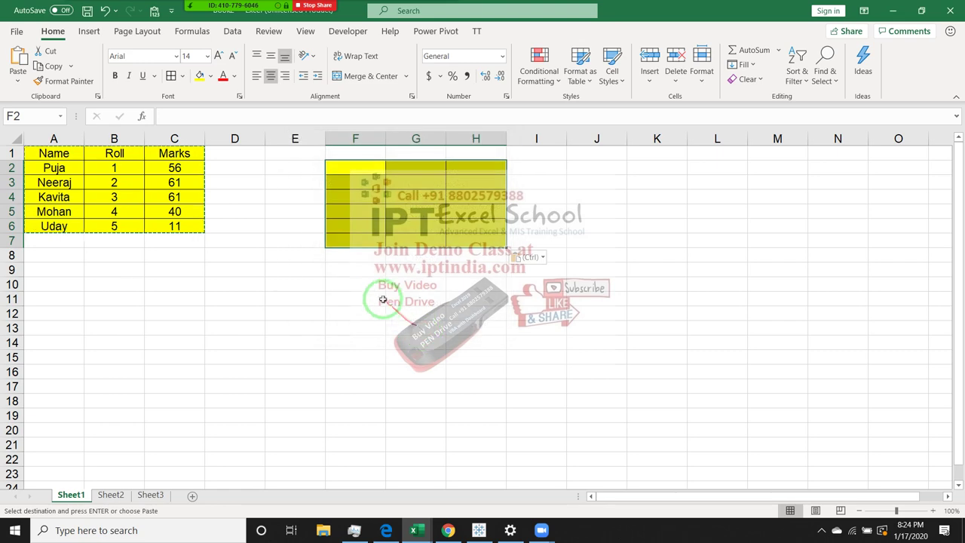
# - Cancel a Paste Special at F10 and select the Marks heading in C1
pyautogui.click(360, 278)
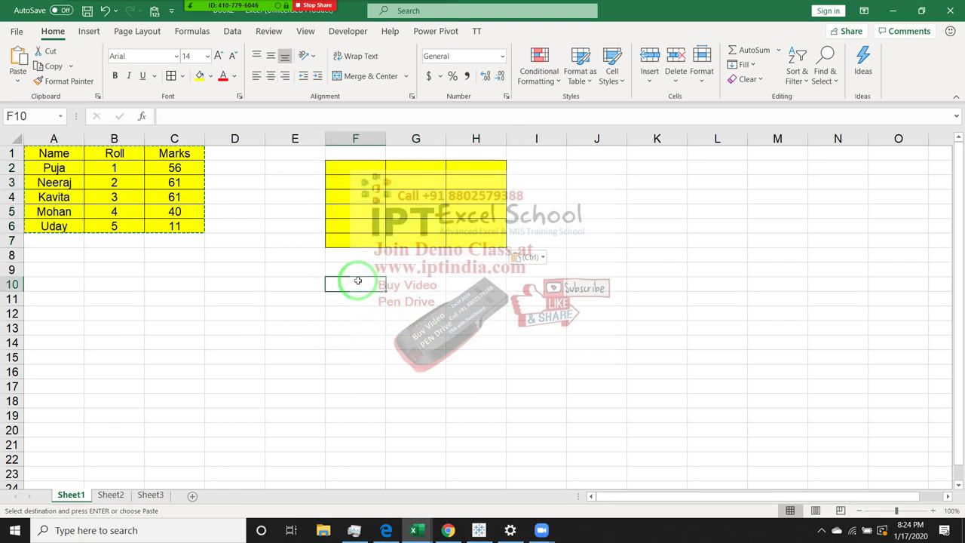
pyautogui.rightClick(361, 279)
pyautogui.click(374, 247)
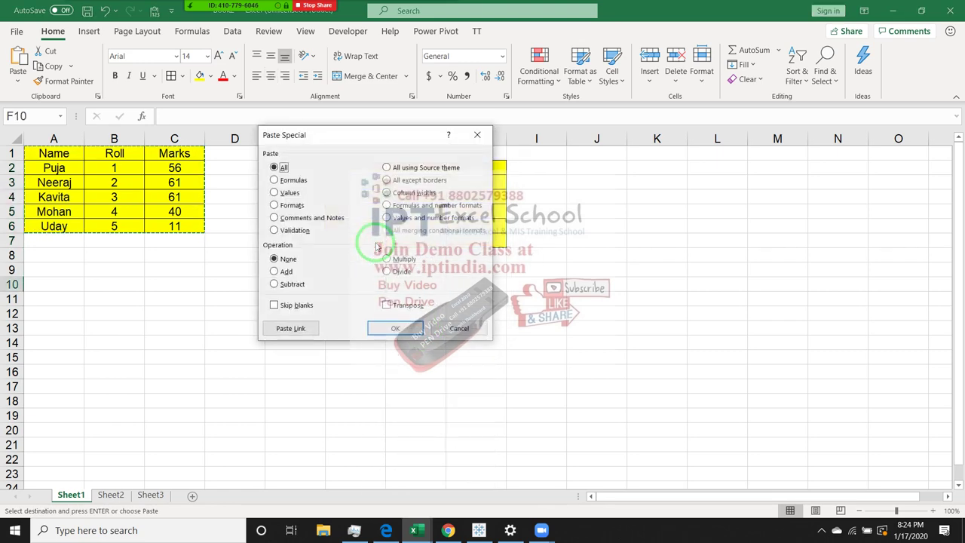
pyautogui.click(441, 330)
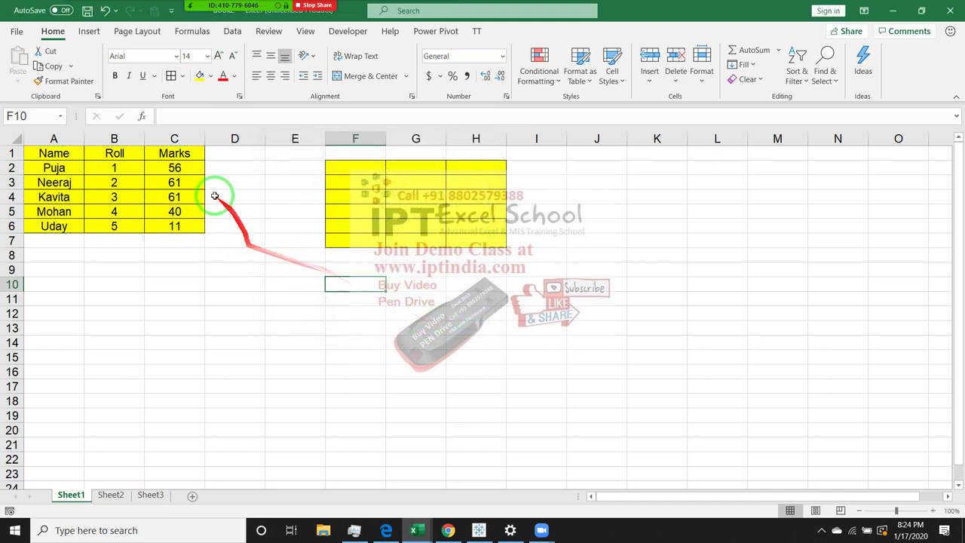
pyautogui.click(190, 156)
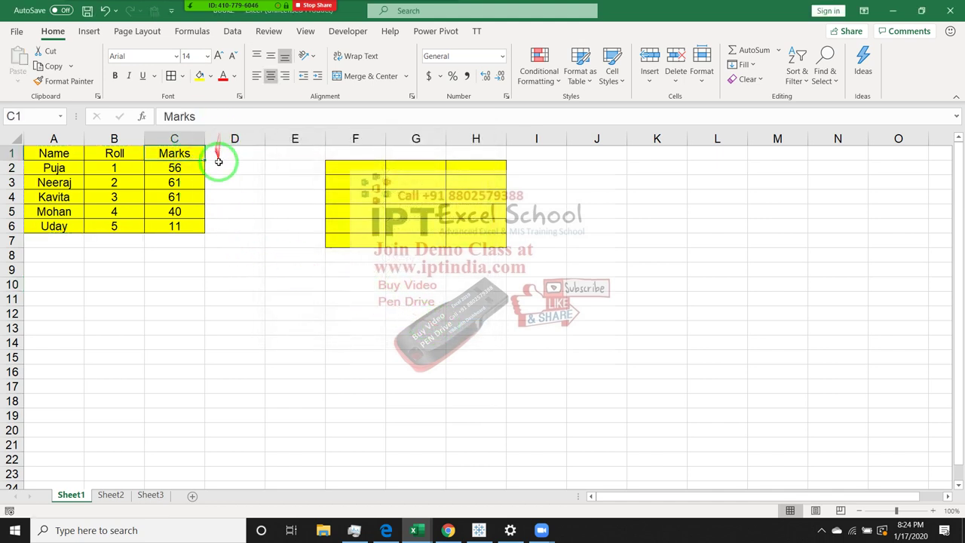
# - Post the comment 'This is Final Marks' on the C1 Marks heading and copy that cell
pyautogui.rightClick(175, 152)
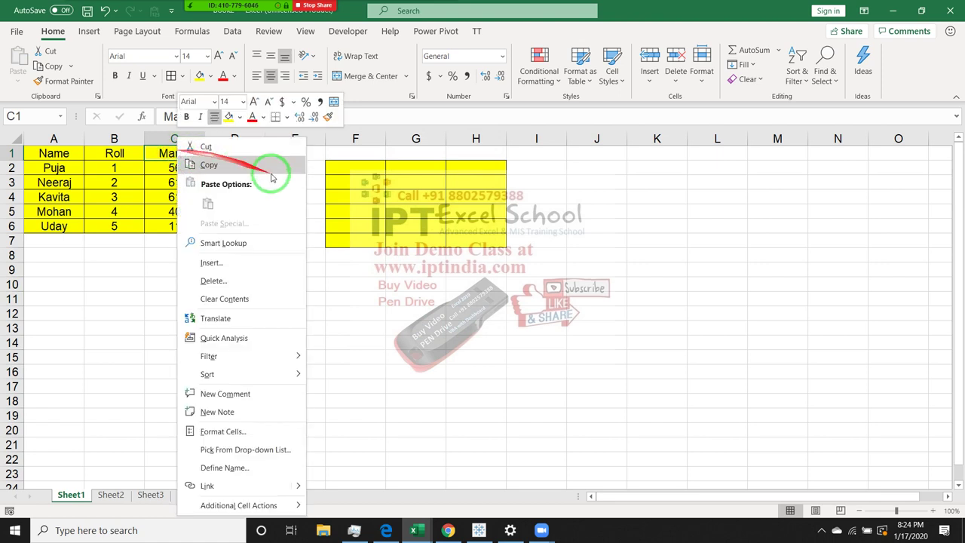
pyautogui.click(287, 394)
pyautogui.write('This is Final Marks')
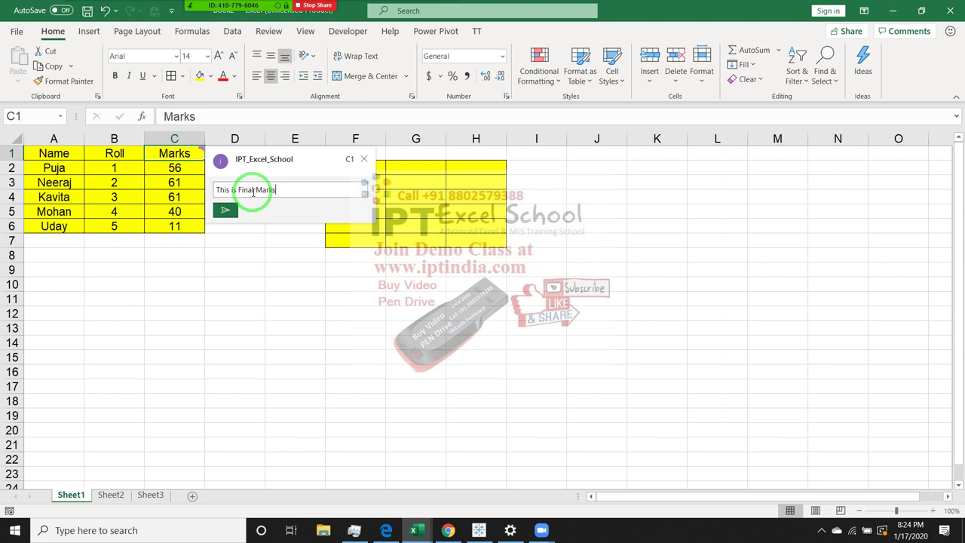
pyautogui.press('Return')
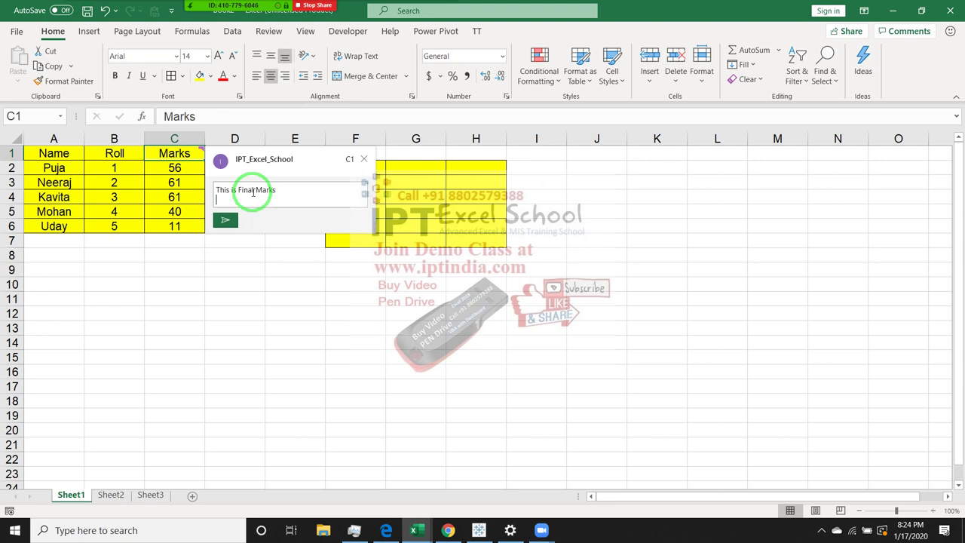
pyautogui.click(225, 220)
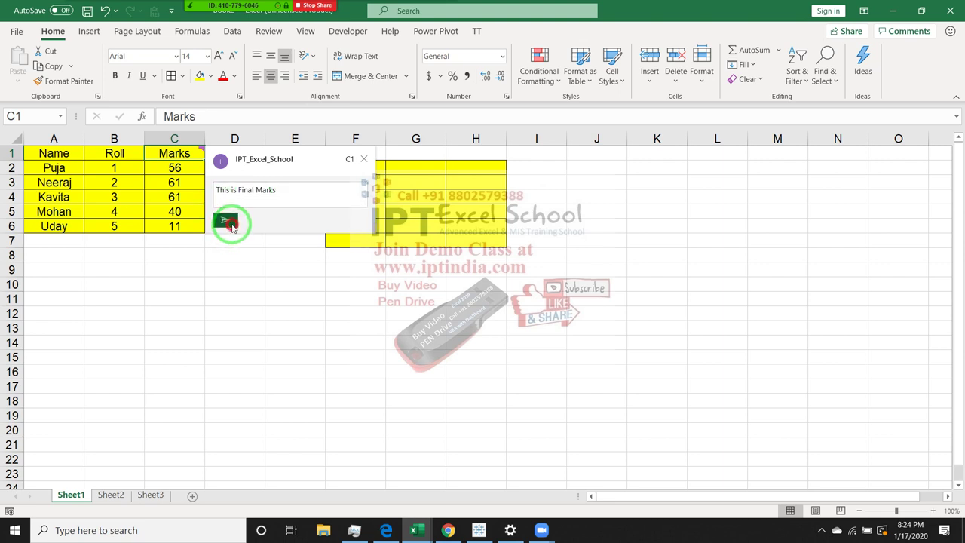
pyautogui.click(245, 271)
pyautogui.moveTo(192, 154)
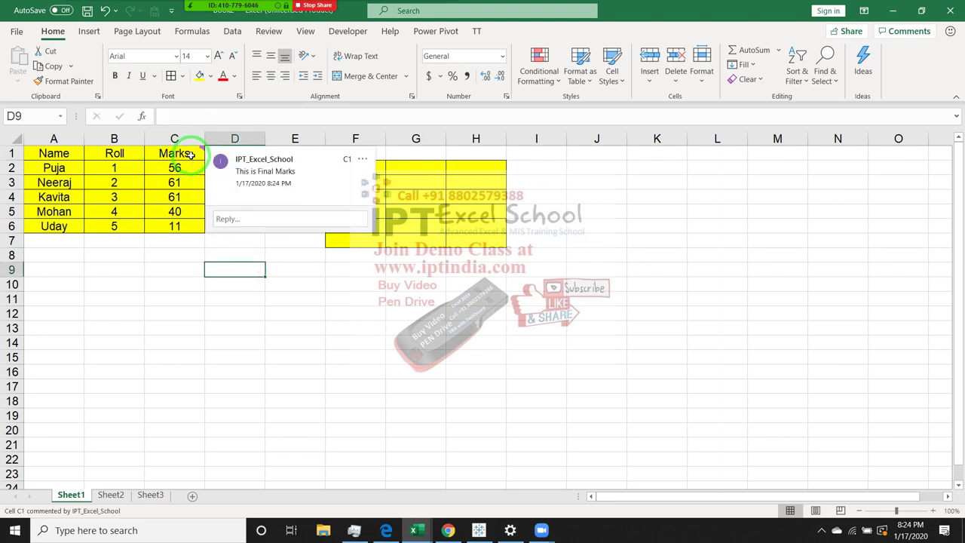
pyautogui.click(190, 153)
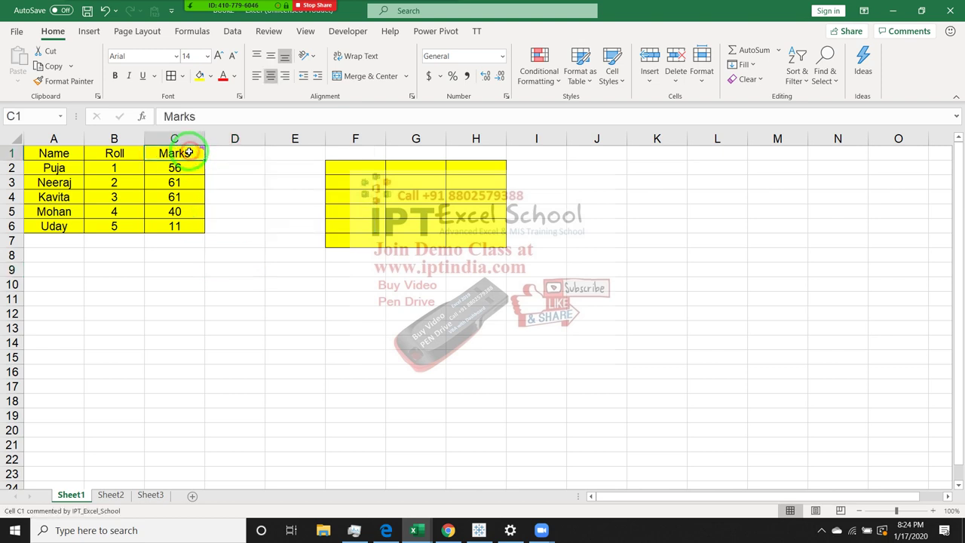
pyautogui.hotkey('ctrl', 'c')
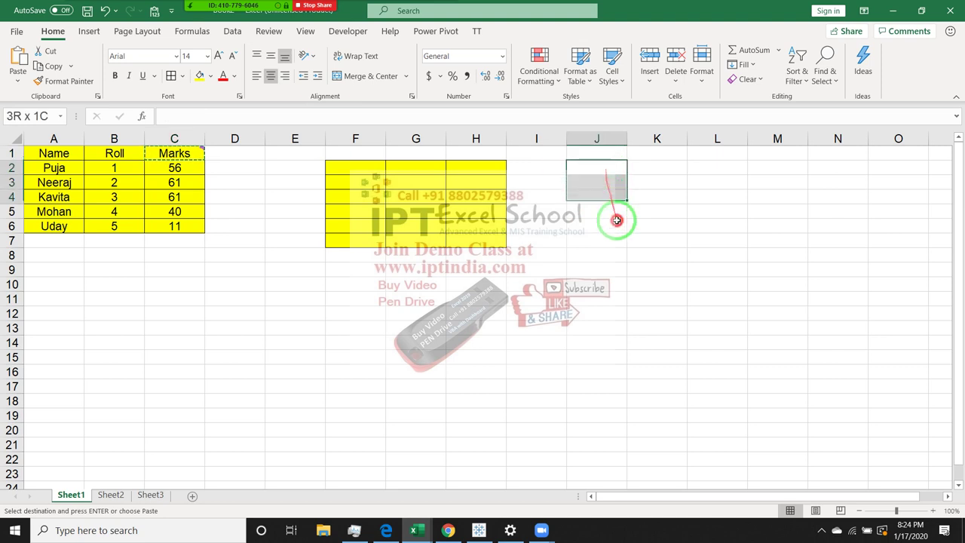
# - Paste only the comments and notes into J2:J10
pyautogui.moveTo(605, 168); pyautogui.dragTo(619, 280)
pyautogui.rightClick(616, 268)
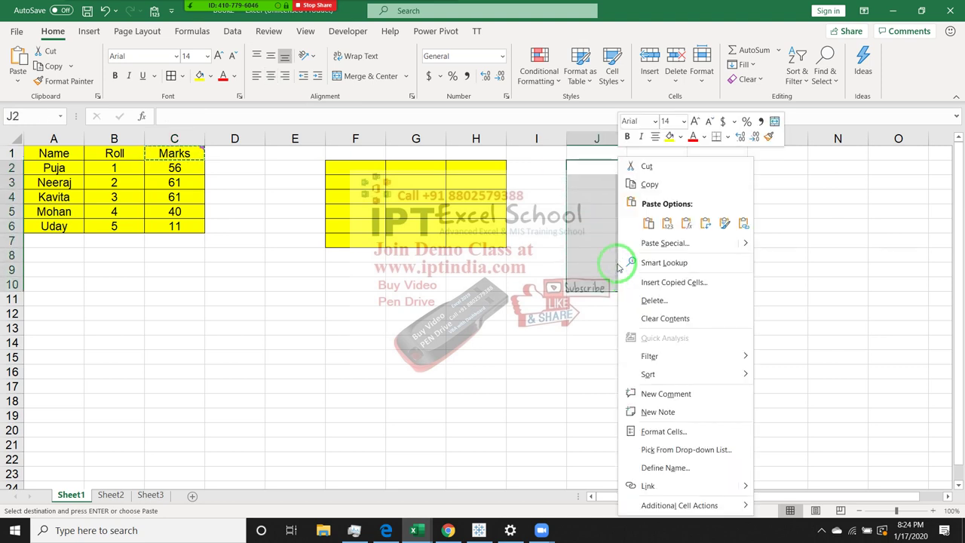
pyautogui.click(663, 243)
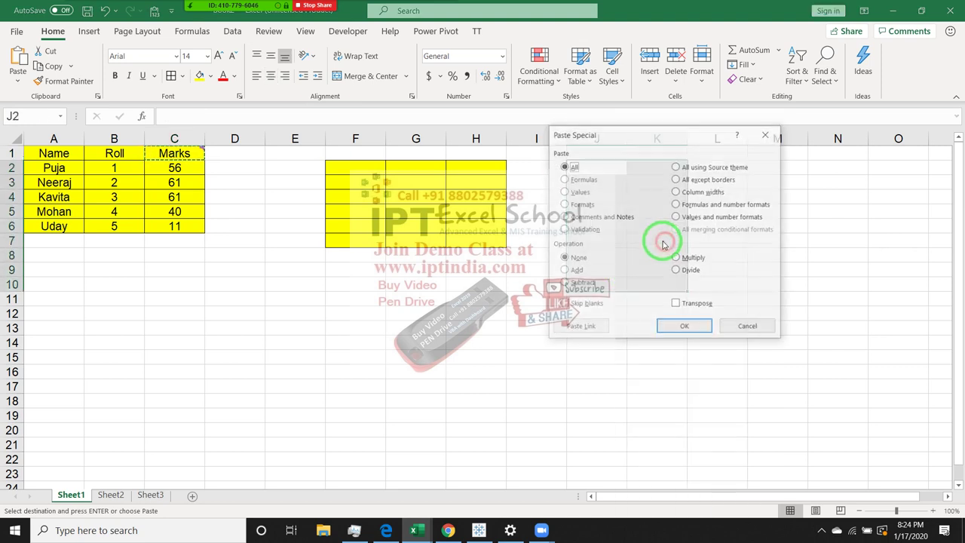
pyautogui.click(585, 218)
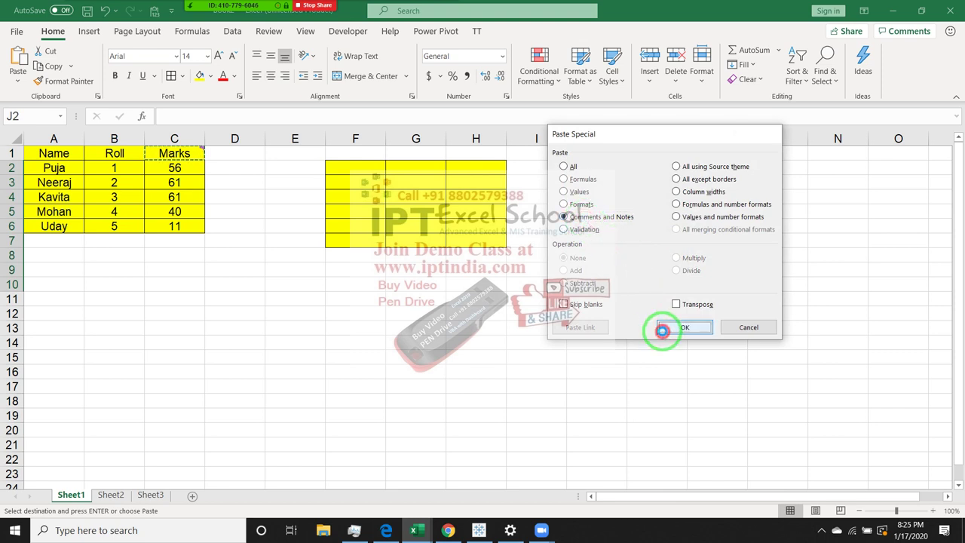
pyautogui.click(662, 330)
pyautogui.click(520, 299)
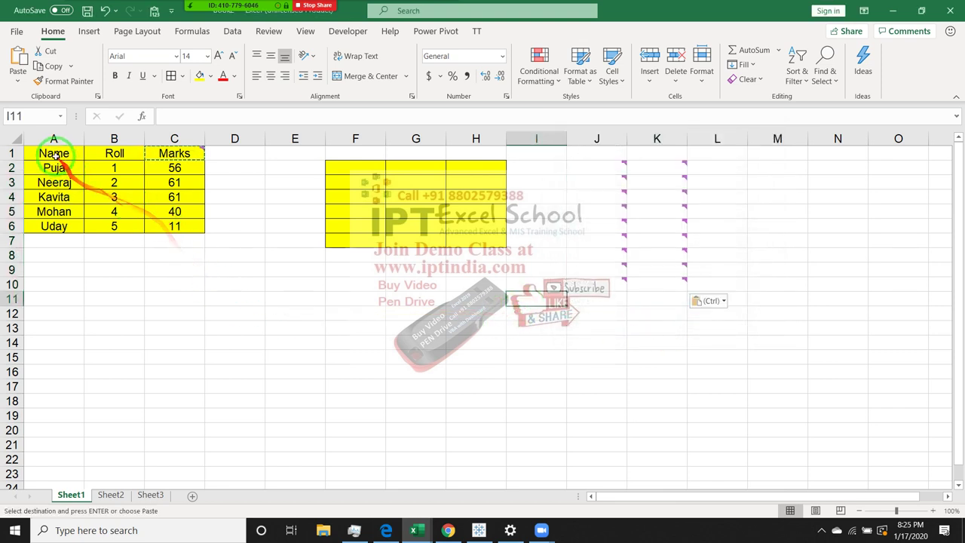
# - Paste the A1:C6 table at F12 with all except borders, then select columns E to M
pyautogui.moveTo(55, 156); pyautogui.dragTo(167, 228)
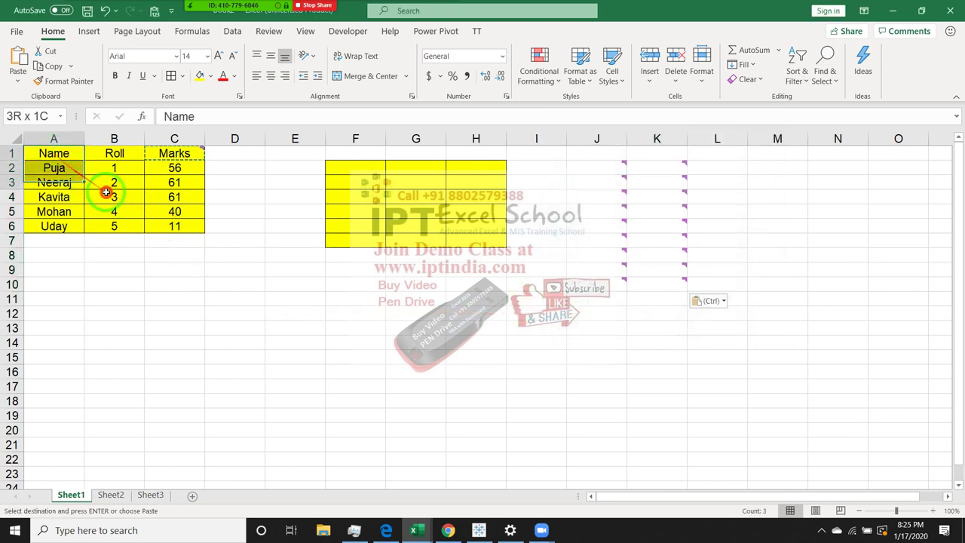
pyautogui.rightClick(342, 315)
pyautogui.click(385, 247)
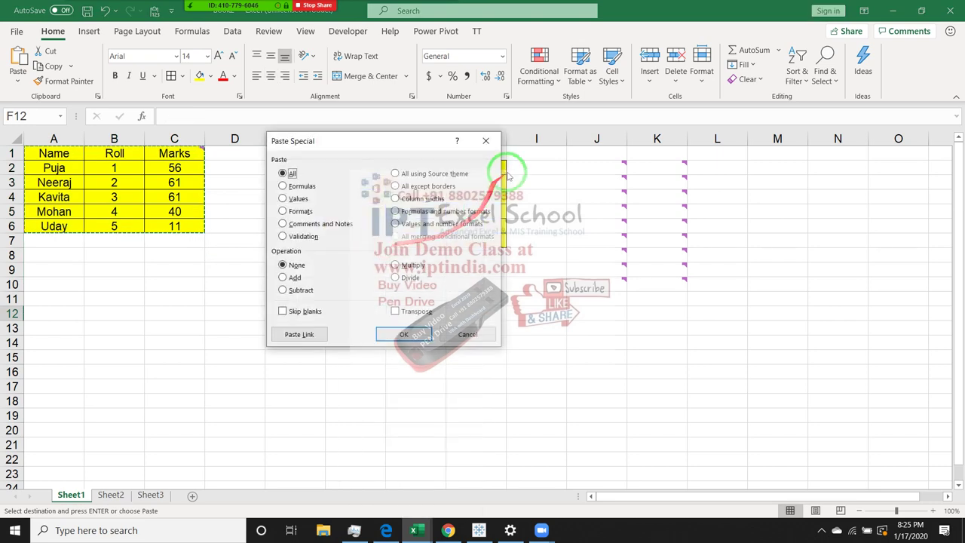
pyautogui.click(427, 186)
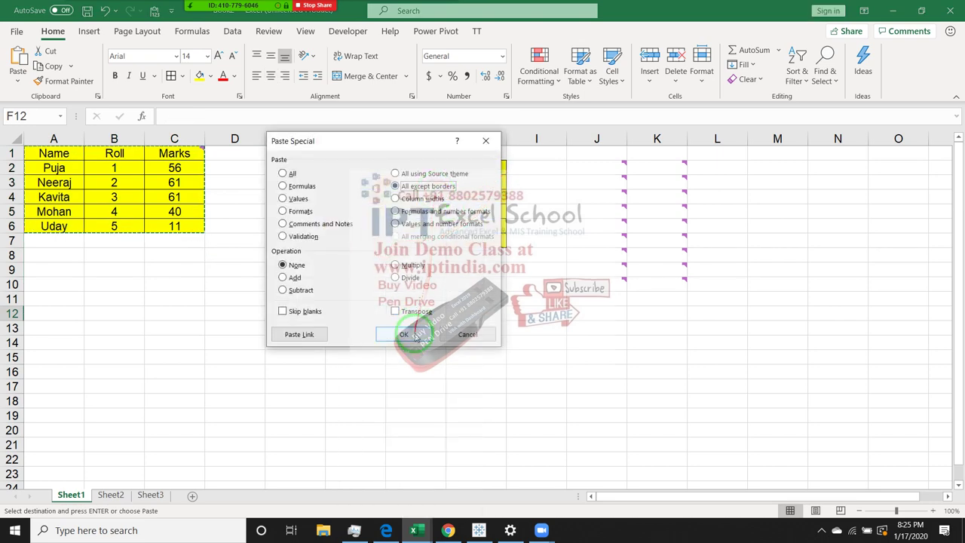
pyautogui.click(403, 334)
pyautogui.click(312, 328)
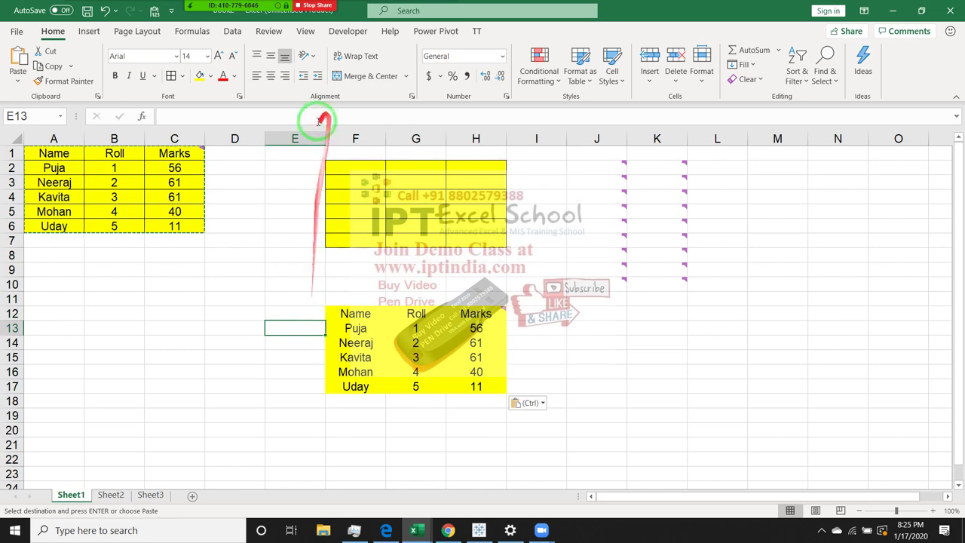
pyautogui.moveTo(303, 139); pyautogui.dragTo(789, 189)
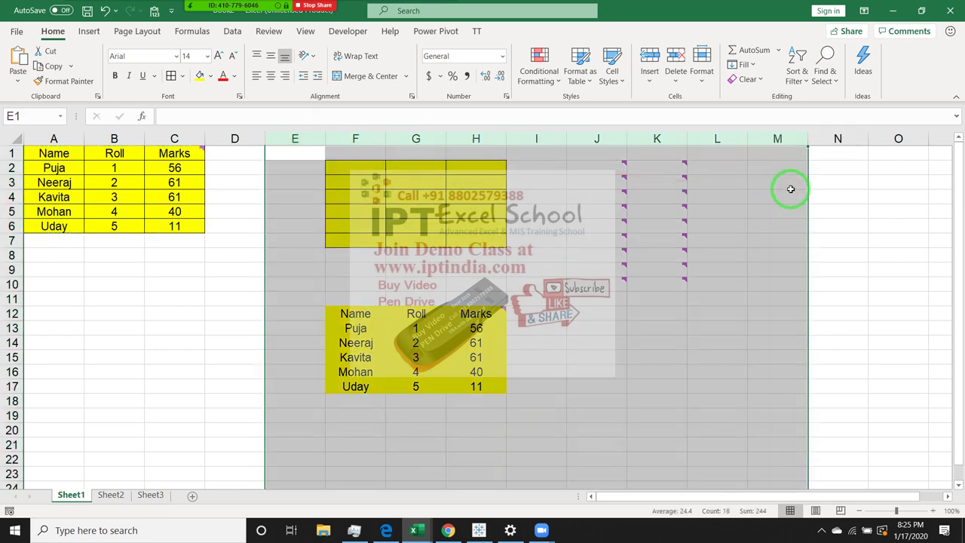
# - Clear everything in columns E to M and return to the table workbook
pyautogui.hotkey('ctrl', '-')
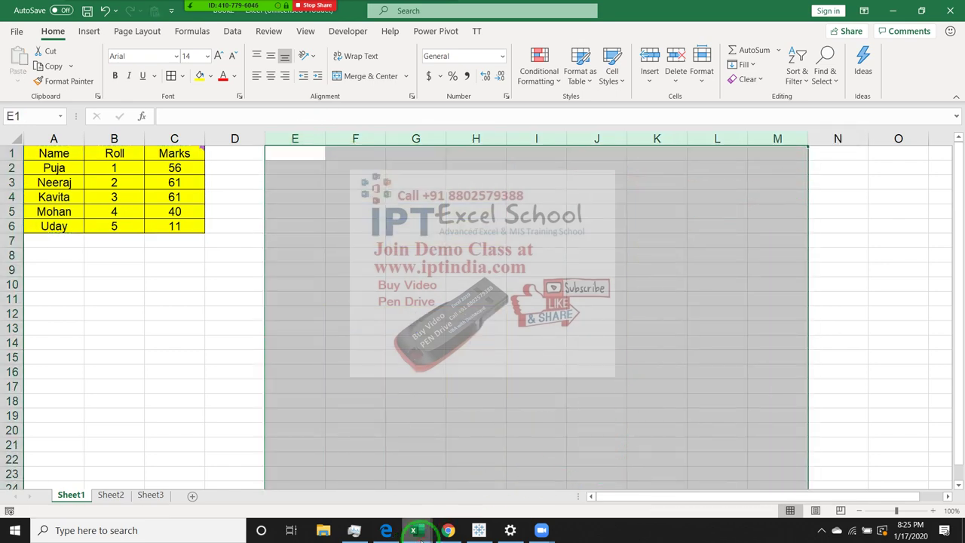
pyautogui.click(416, 532)
pyautogui.click(390, 300)
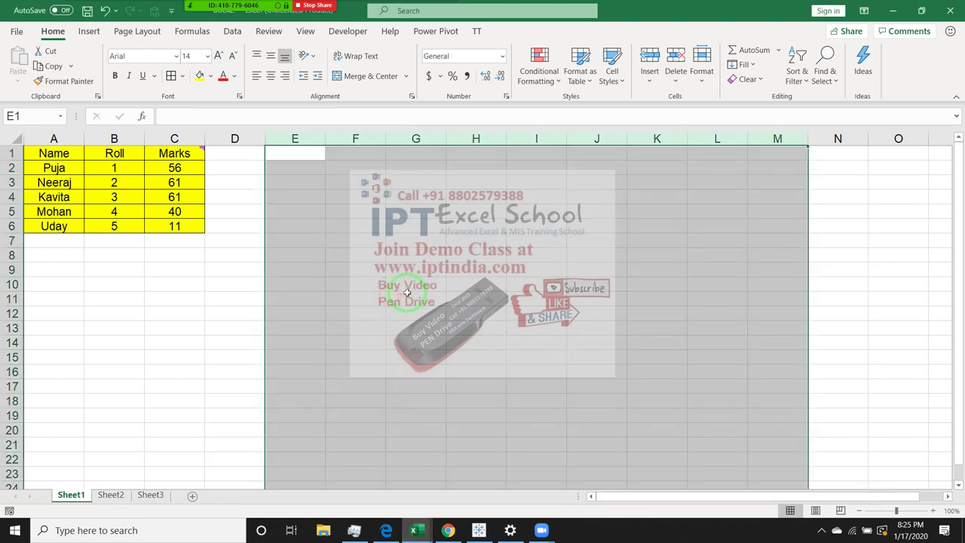
pyautogui.click(252, 236)
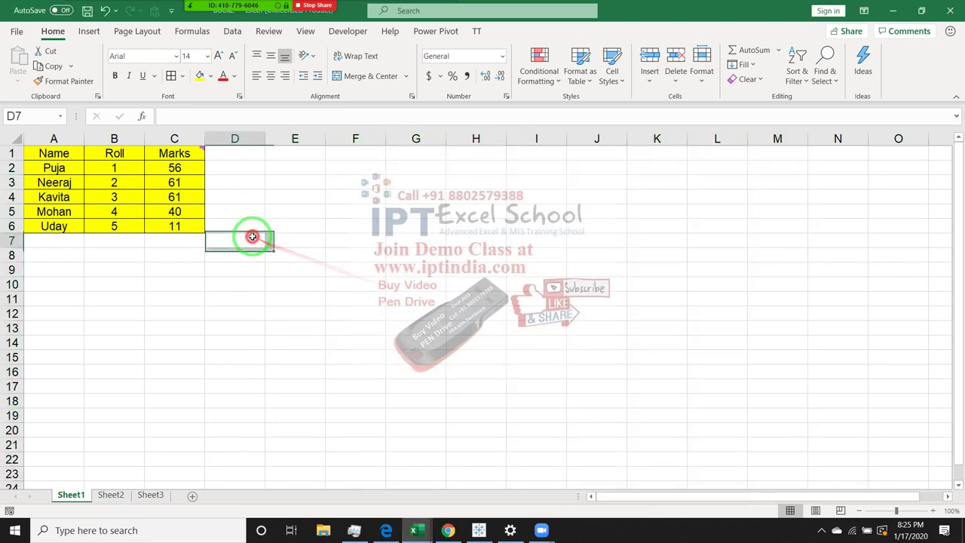
# - AutoFit columns C, B and A, then copy the table
pyautogui.doubleClick(204, 139)
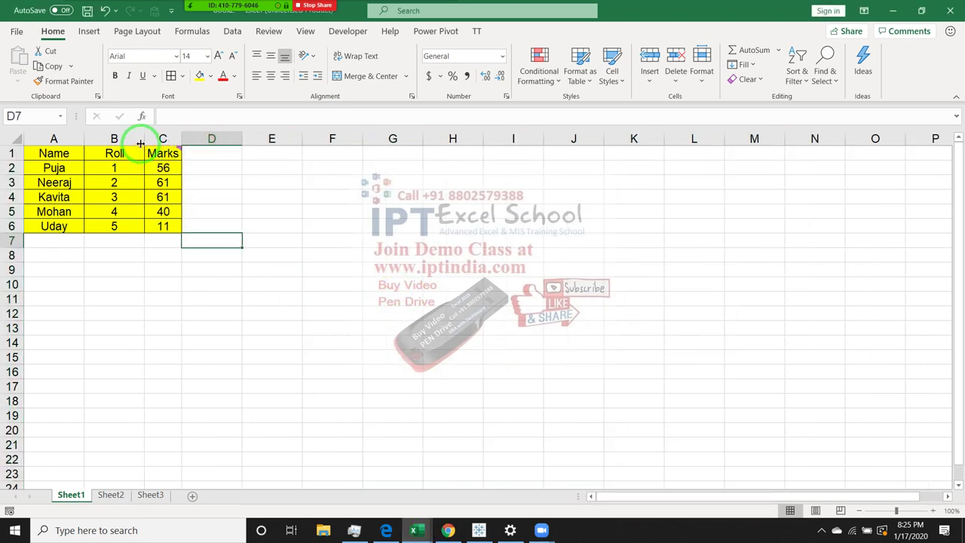
pyautogui.doubleClick(143, 140)
pyautogui.doubleClick(83, 139)
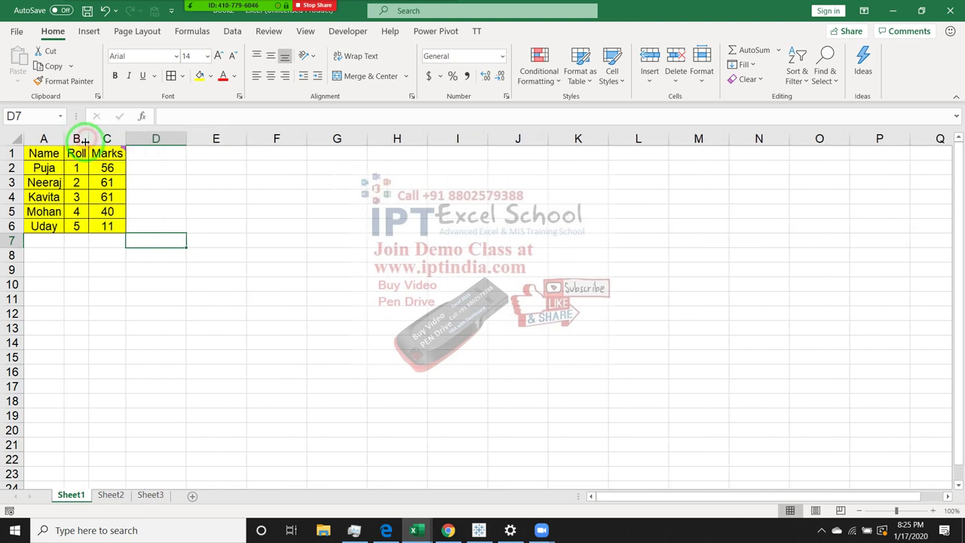
pyautogui.moveTo(43, 153); pyautogui.dragTo(106, 227)
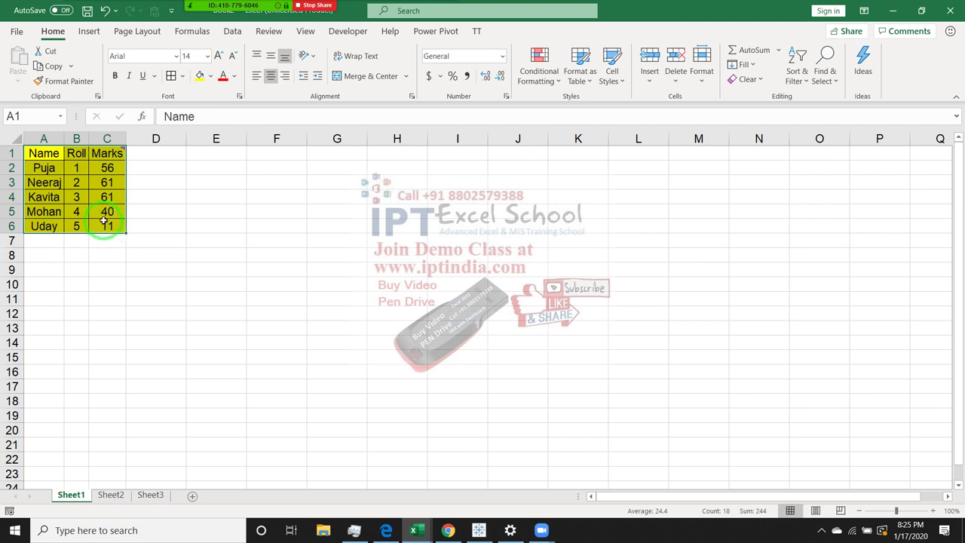
pyautogui.hotkey('ctrl', 'c')
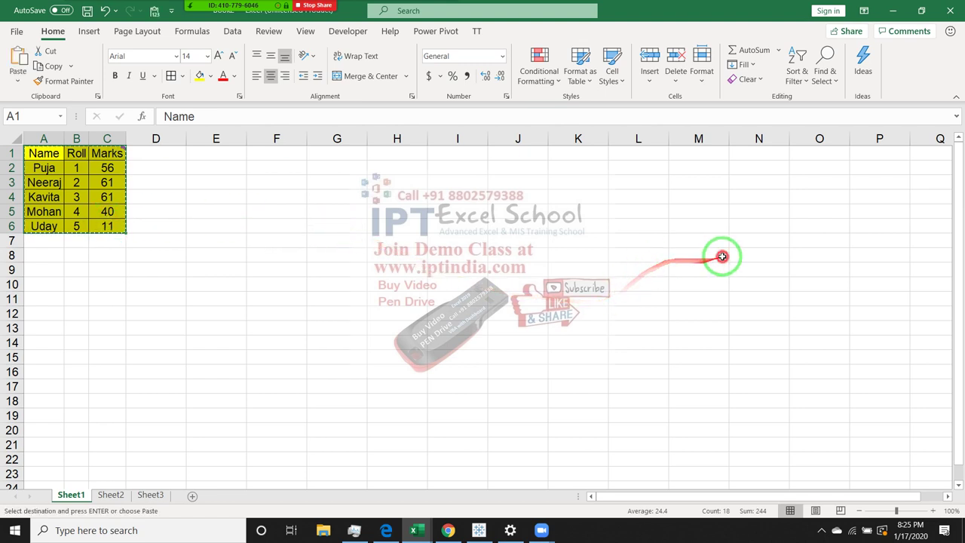
# - Paste the whole table at M8 with Paste Special All
pyautogui.click(722, 257)
pyautogui.rightClick(722, 260)
pyautogui.click(753, 243)
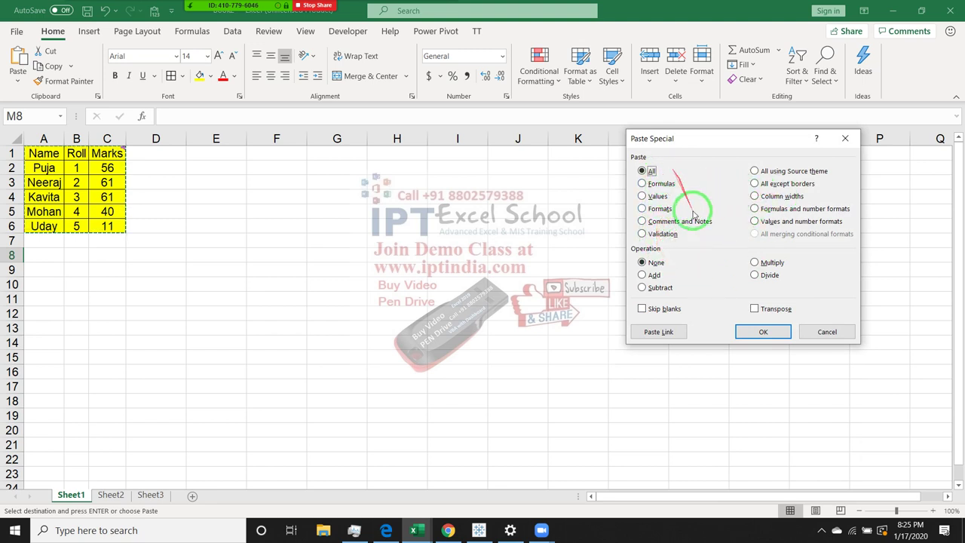
pyautogui.click(767, 332)
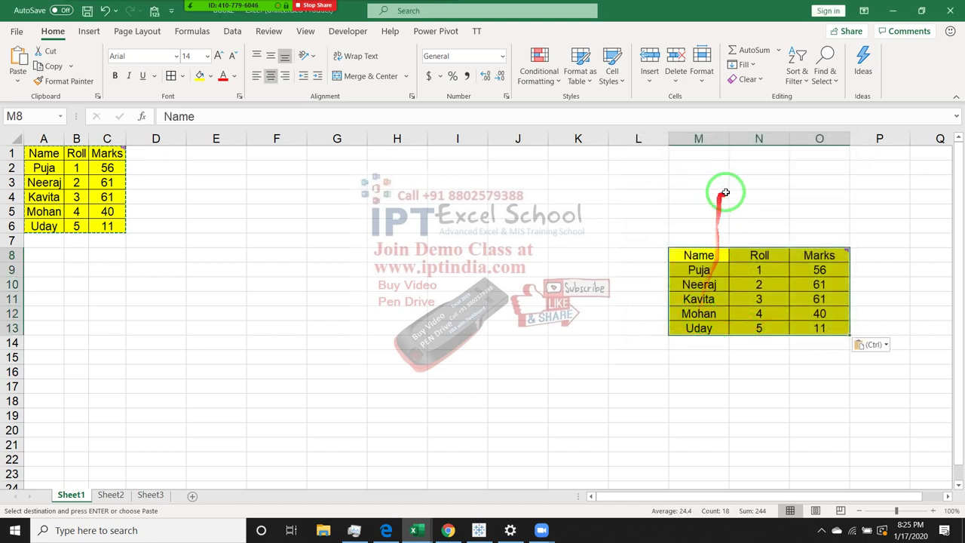
# - Paste only column widths so columns M–O match A–C
pyautogui.rightClick(764, 275)
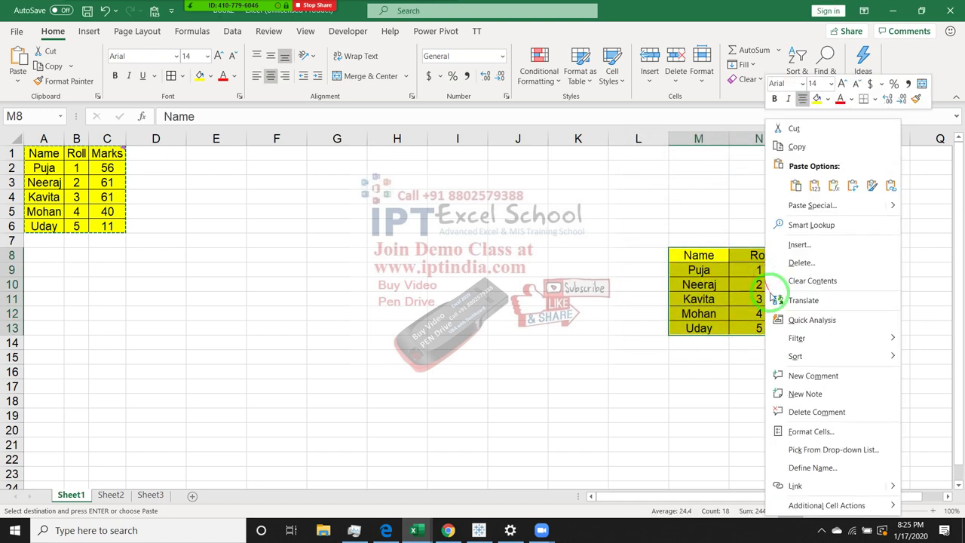
pyautogui.click(789, 214)
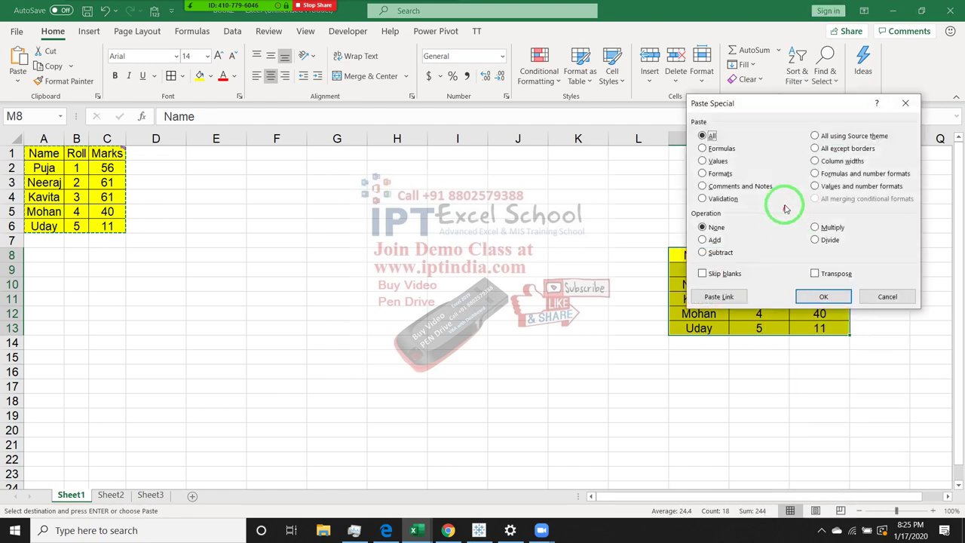
pyautogui.click(816, 162)
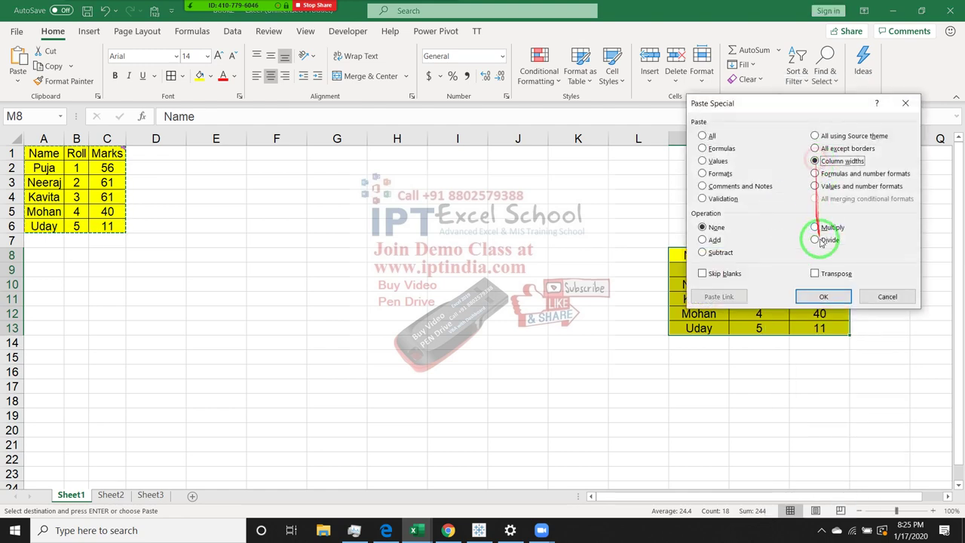
pyautogui.click(819, 296)
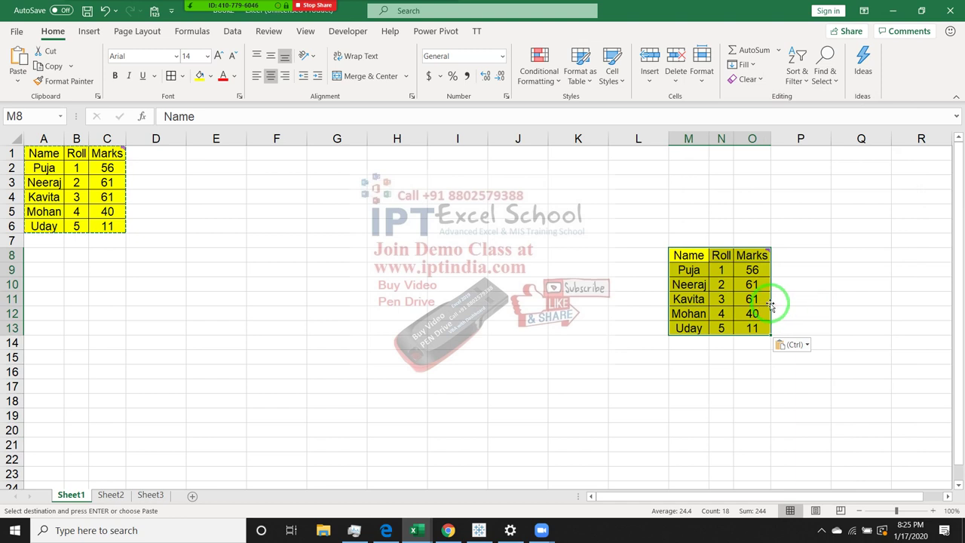
# - Paste source column widths at I1 to narrow columns I–K, then reopen the extra paste options
pyautogui.click(449, 155)
pyautogui.rightClick(449, 155)
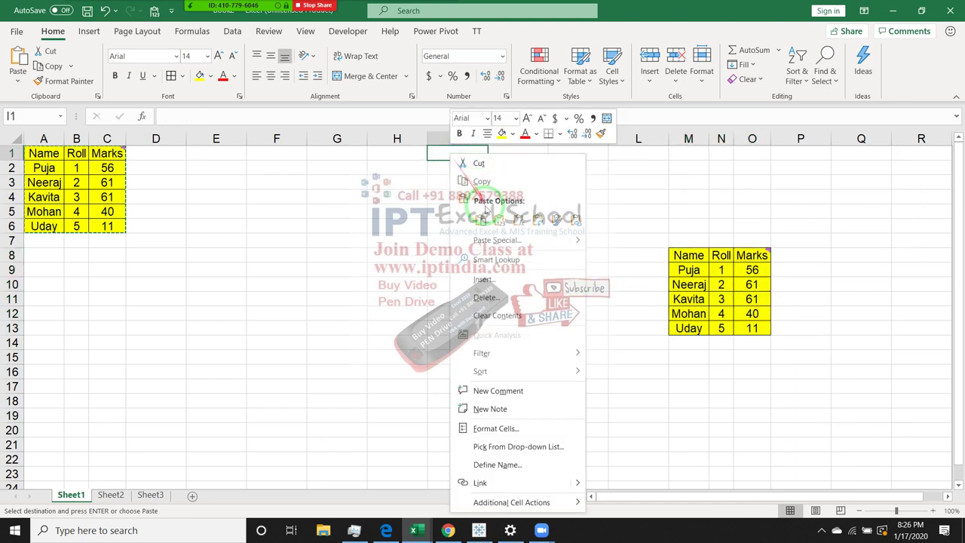
pyautogui.click(511, 238)
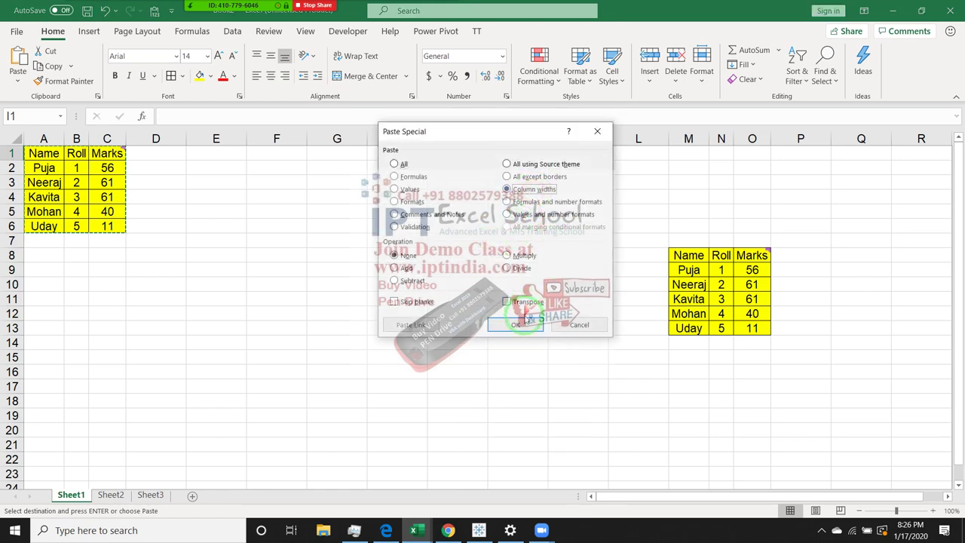
pyautogui.click(527, 322)
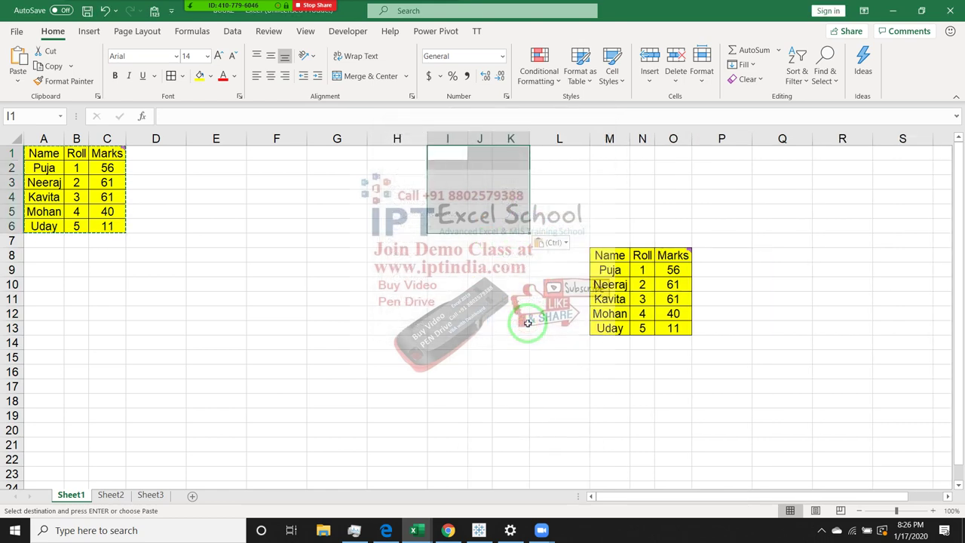
pyautogui.rightClick(467, 176)
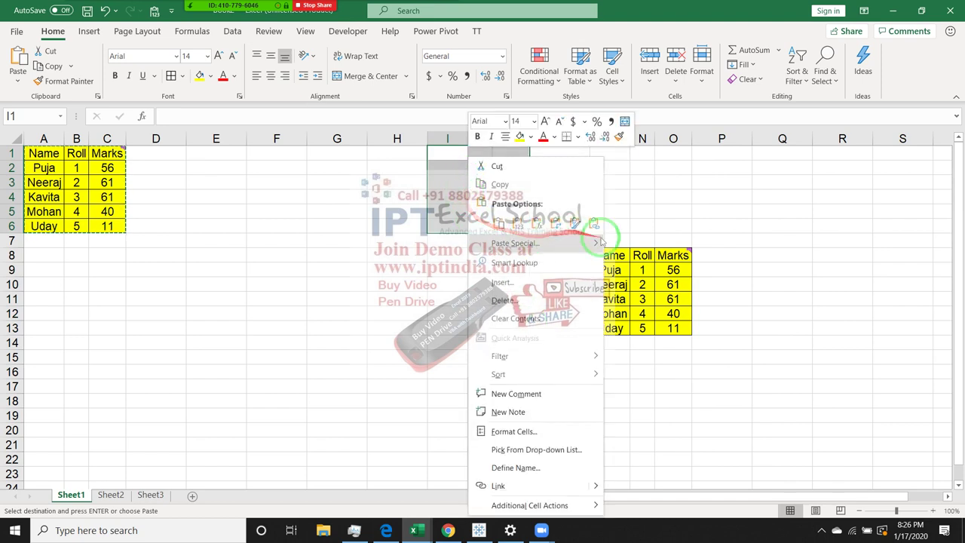
pyautogui.click(593, 245)
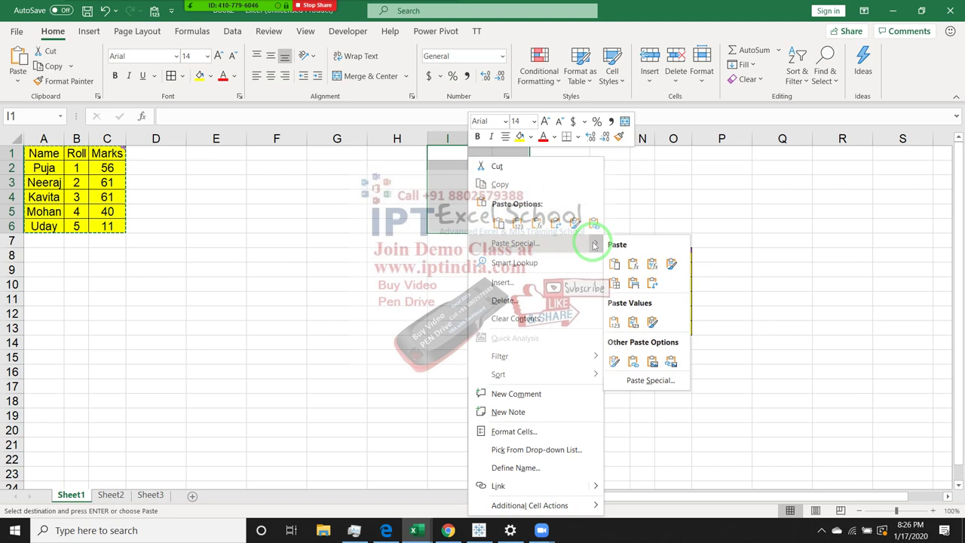
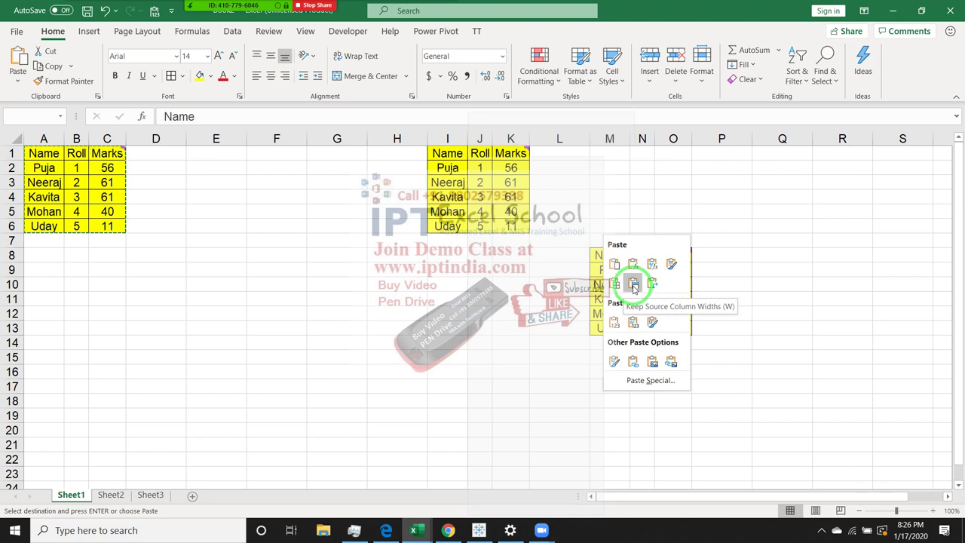
# - Delete columns H through O, which hold both pasted table copies, then move to D1
pyautogui.click(634, 285)
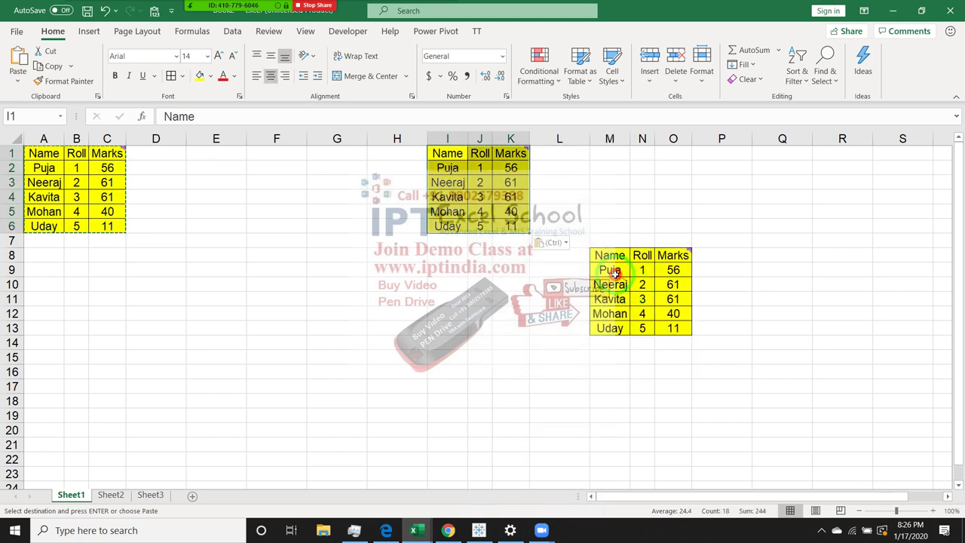
pyautogui.click(616, 273)
pyautogui.moveTo(612, 255); pyautogui.dragTo(662, 326)
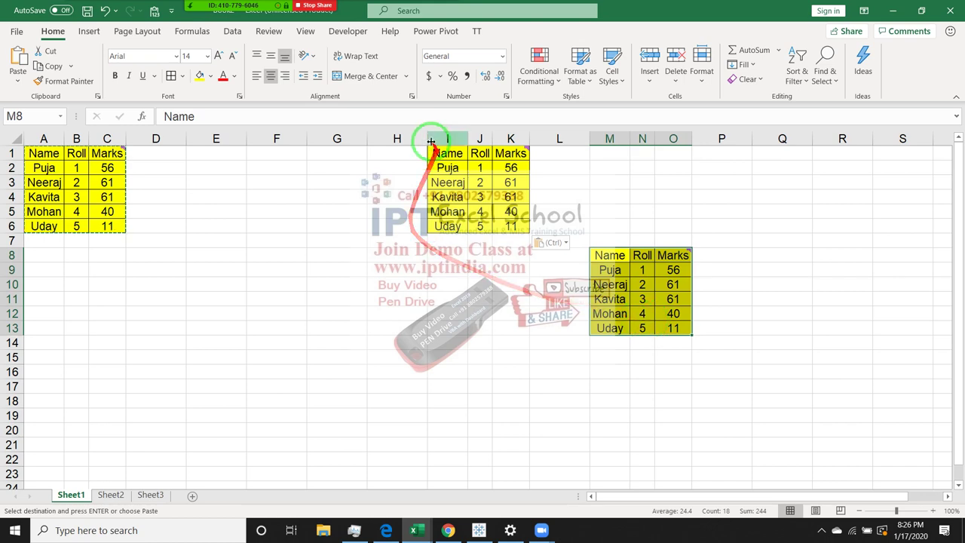
pyautogui.moveTo(397, 139); pyautogui.dragTo(668, 188)
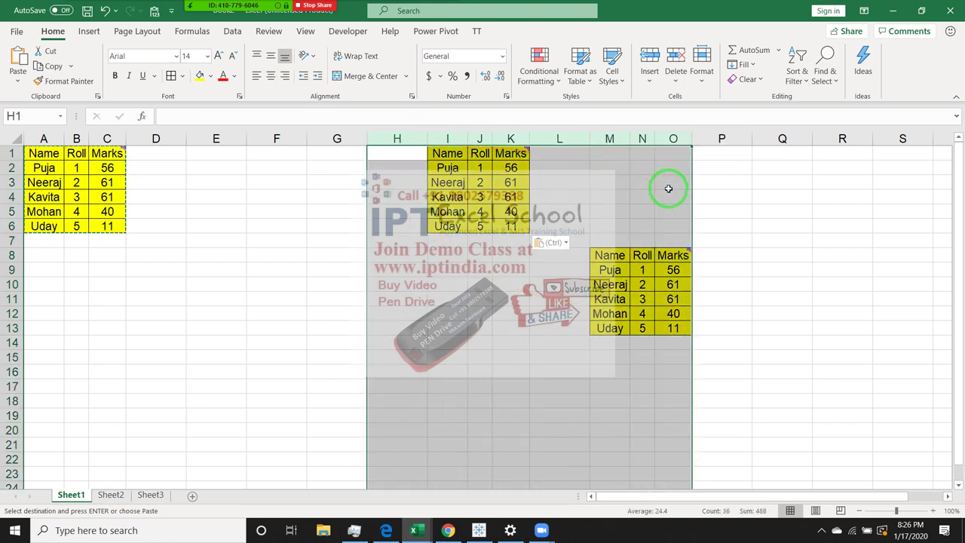
pyautogui.hotkey('ctrl', '-')
pyautogui.press('Left')
pyautogui.press('Left')
pyautogui.press('Left')
pyautogui.press('Left')
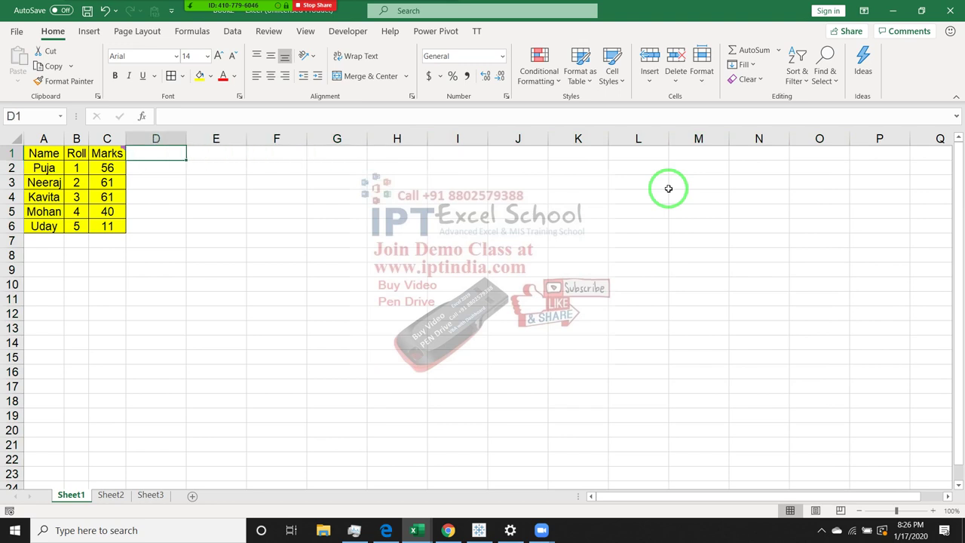
# - Add a Date header in D1 and fill dates 1-Jan through 5-Jan into D2:D6
pyautogui.write('Date')
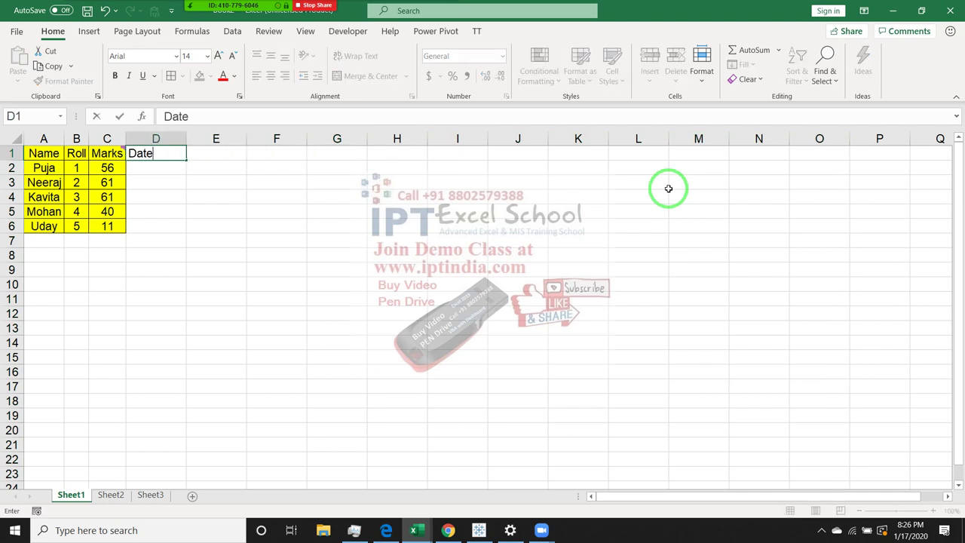
pyautogui.press('Return')
pyautogui.write('1/')
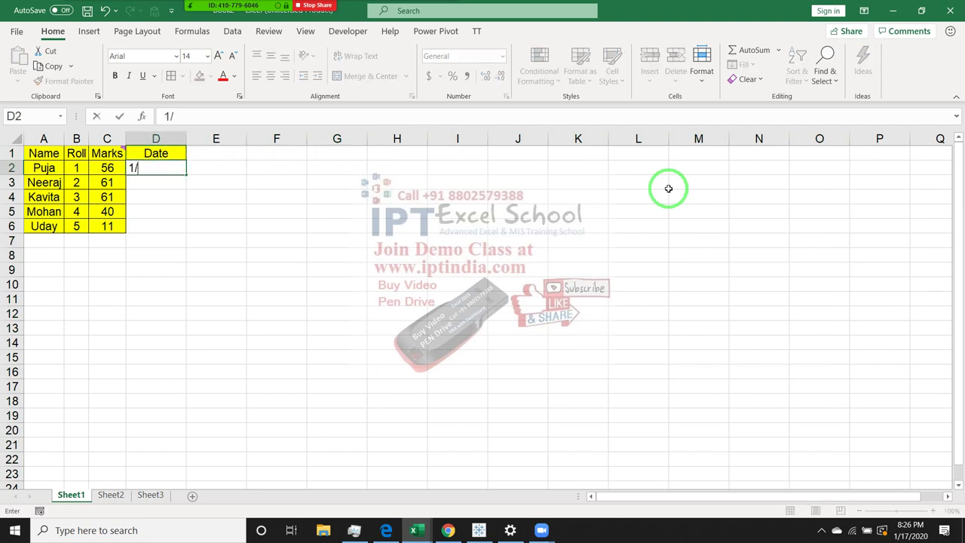
pyautogui.write('1')
pyautogui.press('Return')
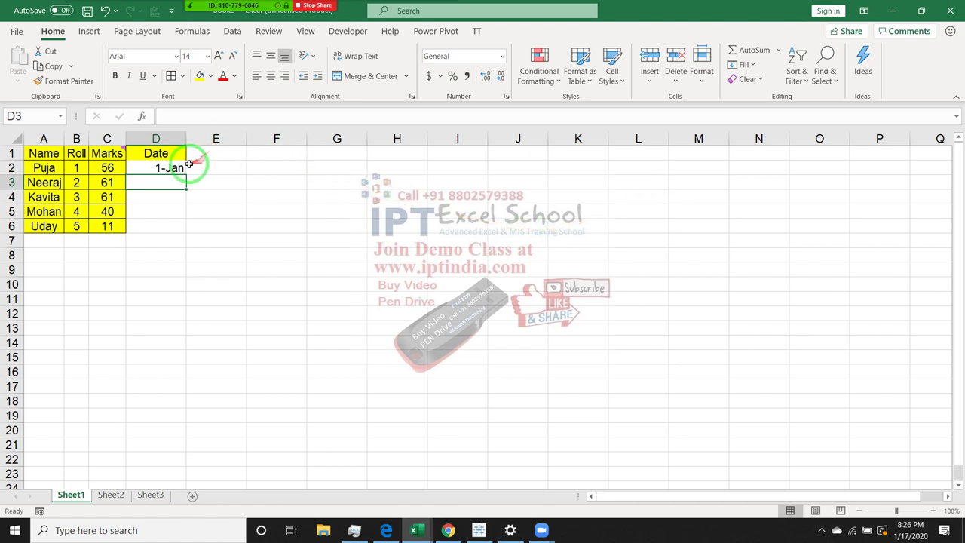
pyautogui.click(181, 168)
pyautogui.doubleClick(185, 174)
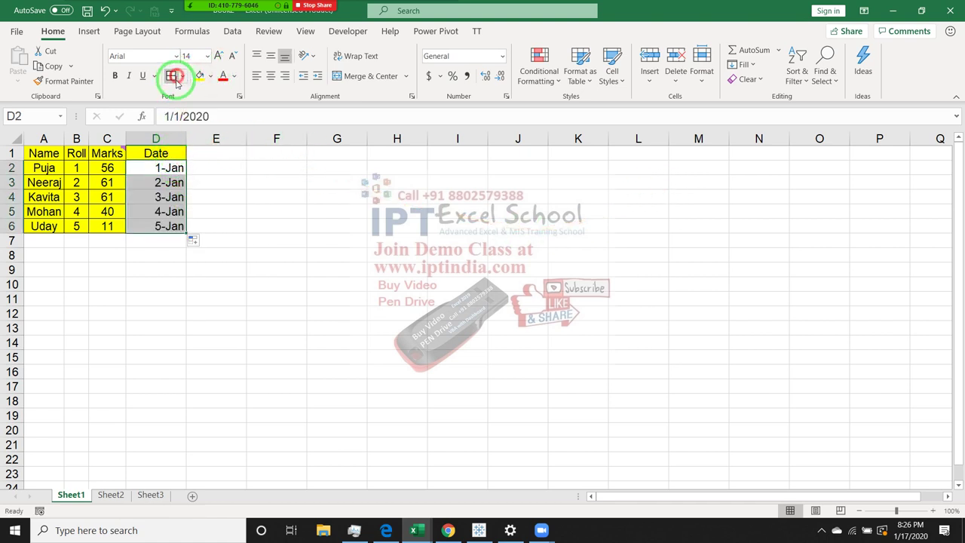
# - Open and close the Zoom participants list, then select the dates in D2:D6
pyautogui.click(206, 14)
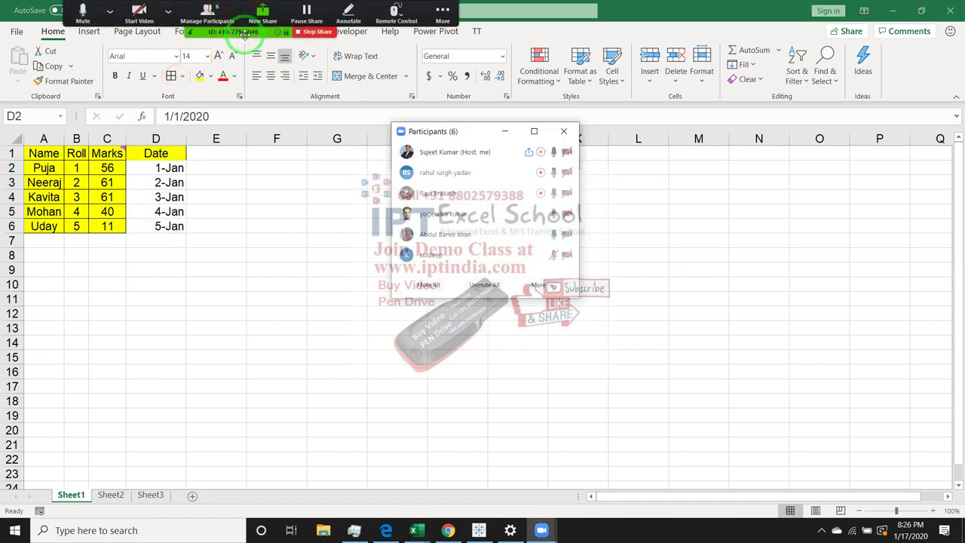
pyautogui.moveTo(538, 165)
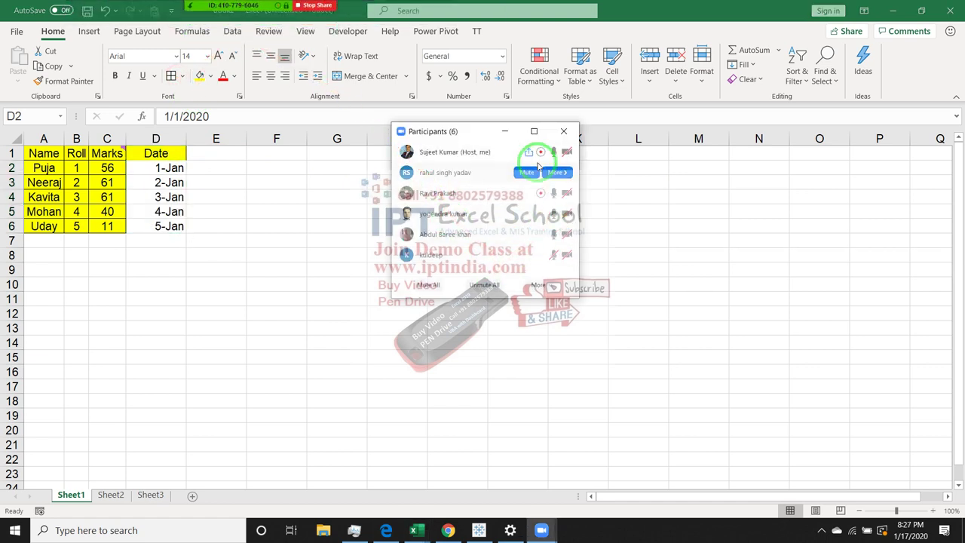
pyautogui.click(563, 131)
pyautogui.moveTo(162, 167); pyautogui.dragTo(174, 226)
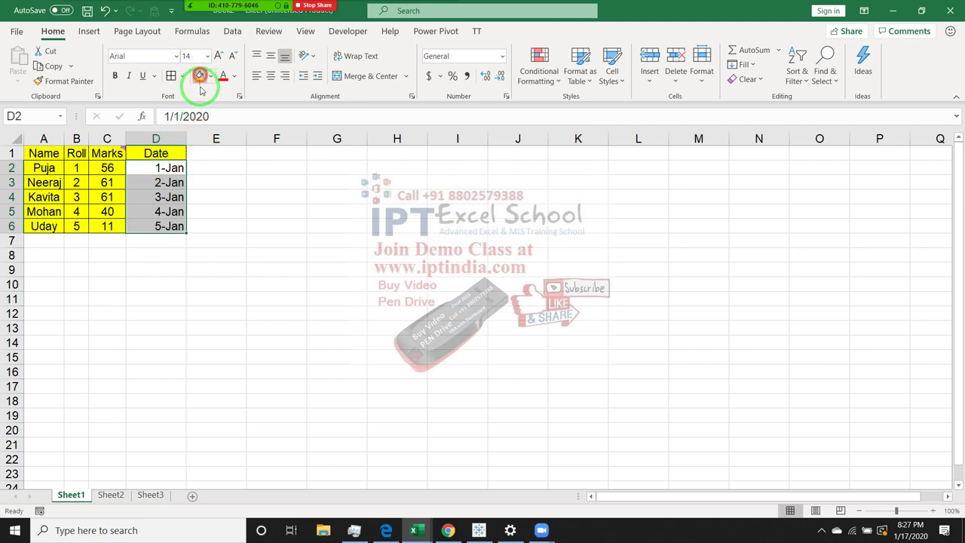
# - Select the Date column from D1 to D6
pyautogui.click(216, 179)
pyautogui.moveTo(155, 153); pyautogui.dragTo(167, 225)
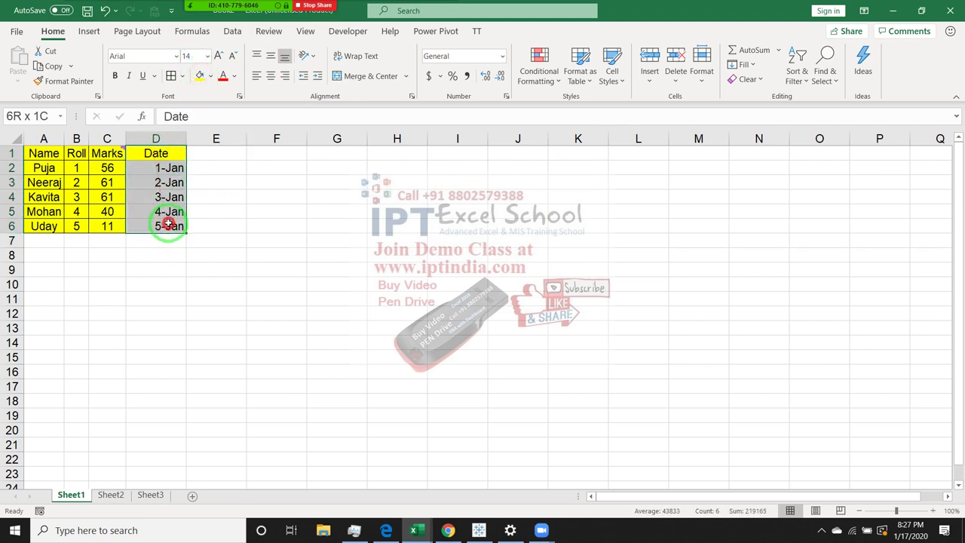
pyautogui.click(230, 226)
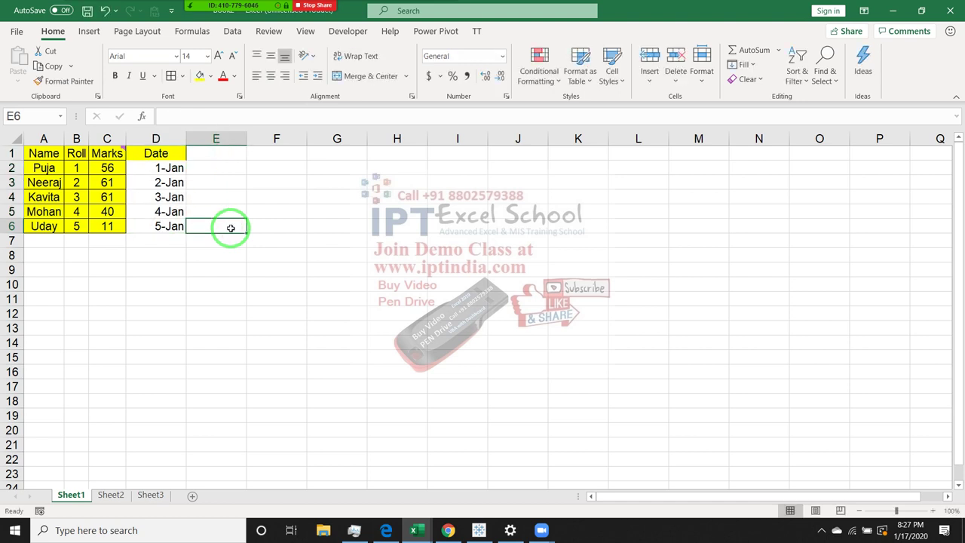
pyautogui.hotkey('alt', 'Tab')
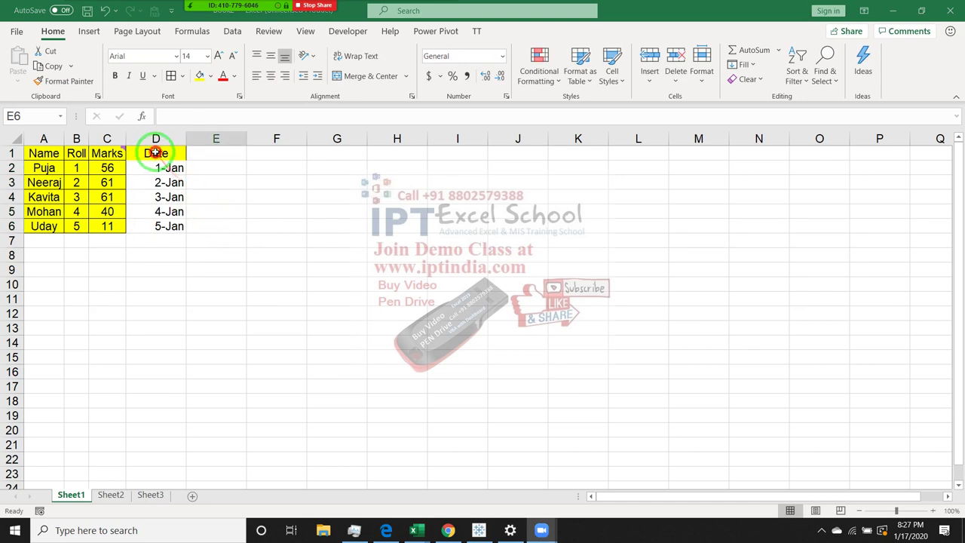
pyautogui.moveTo(155, 153); pyautogui.dragTo(162, 224)
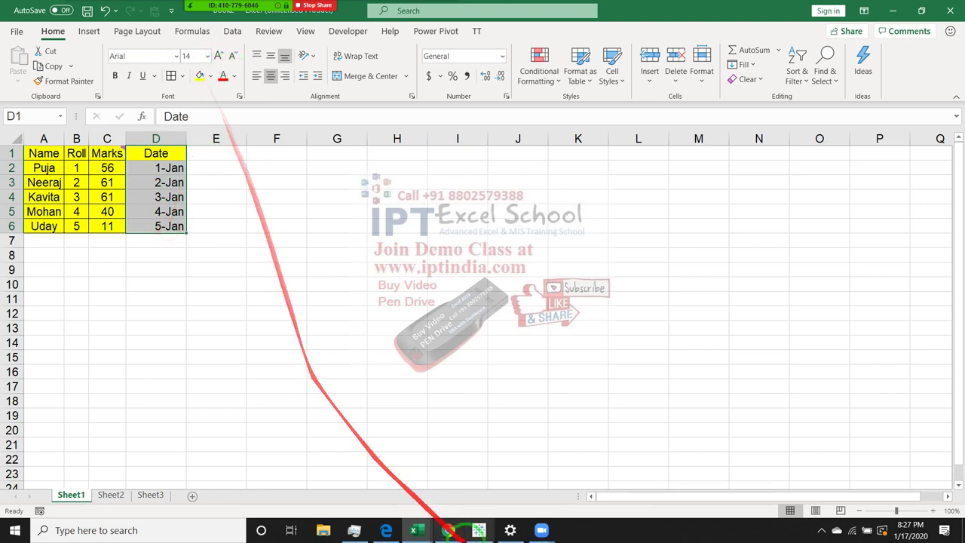
# - After glancing at the keyword list workbook, give the Date column a yellow fill and copy it
pyautogui.click(414, 530)
pyautogui.click(343, 481)
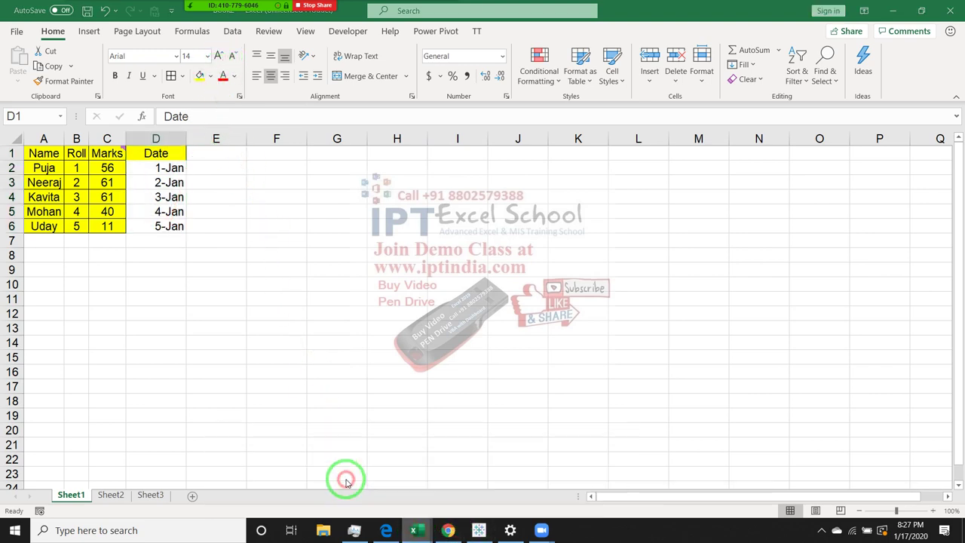
pyautogui.click(426, 531)
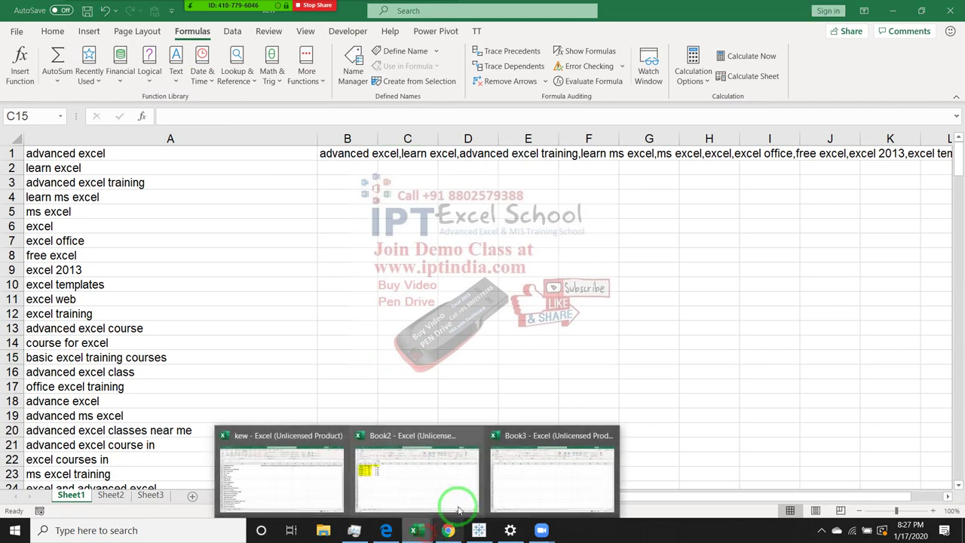
pyautogui.click(443, 482)
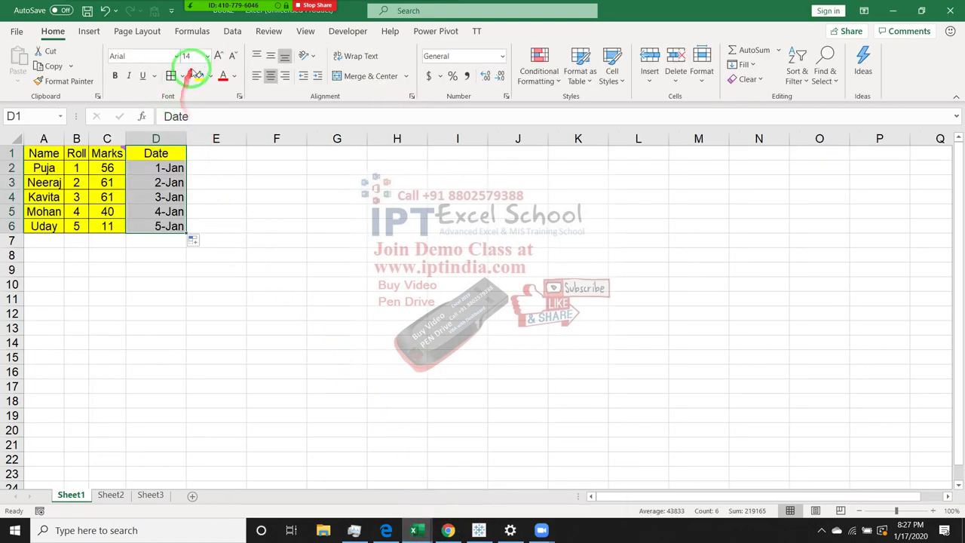
pyautogui.click(199, 75)
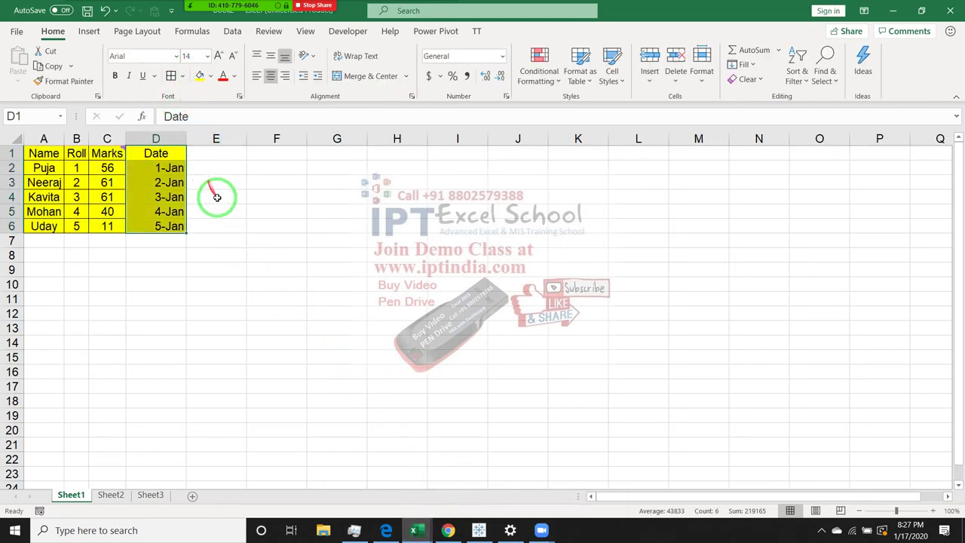
pyautogui.hotkey('ctrl', 'c')
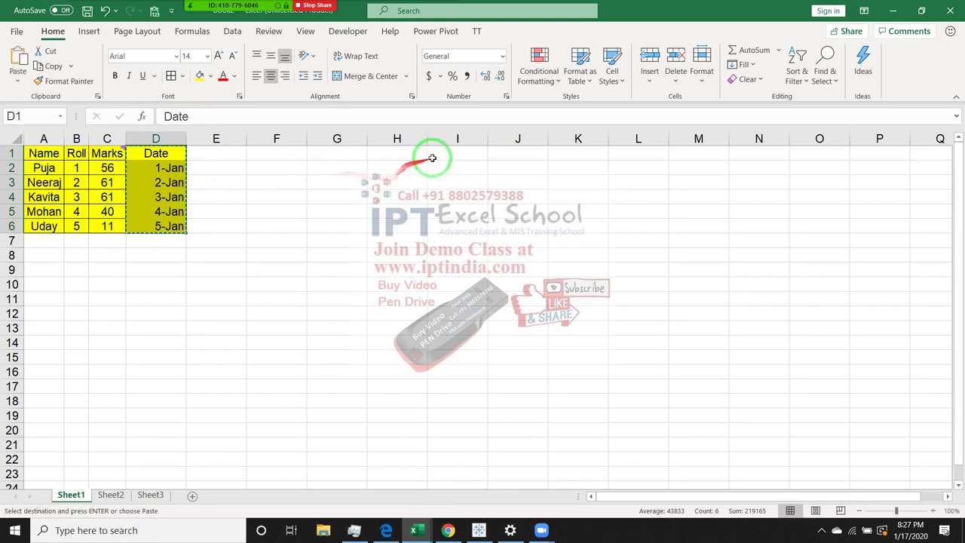
# - Paste Special the Date column as values only into I1, giving serials 43831–43835
pyautogui.rightClick(441, 156)
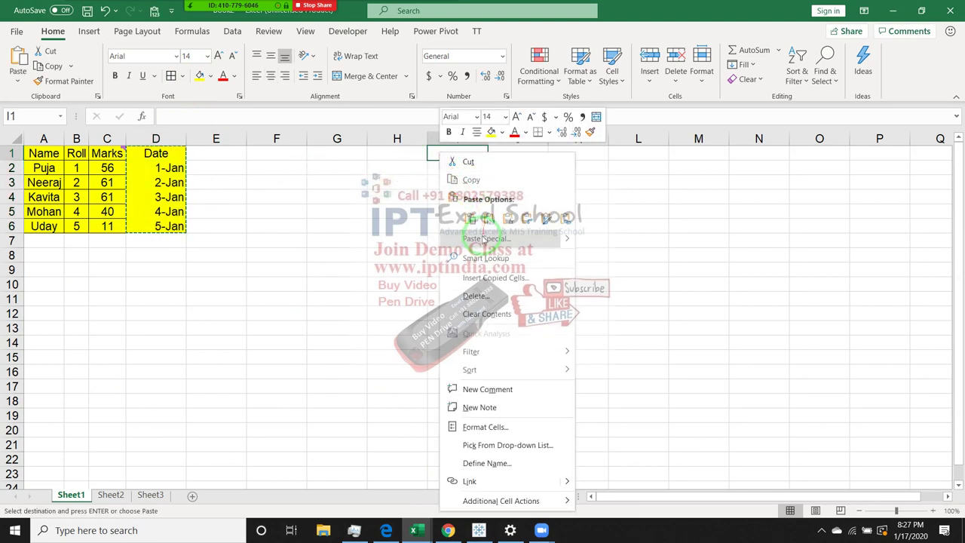
pyautogui.click(490, 238)
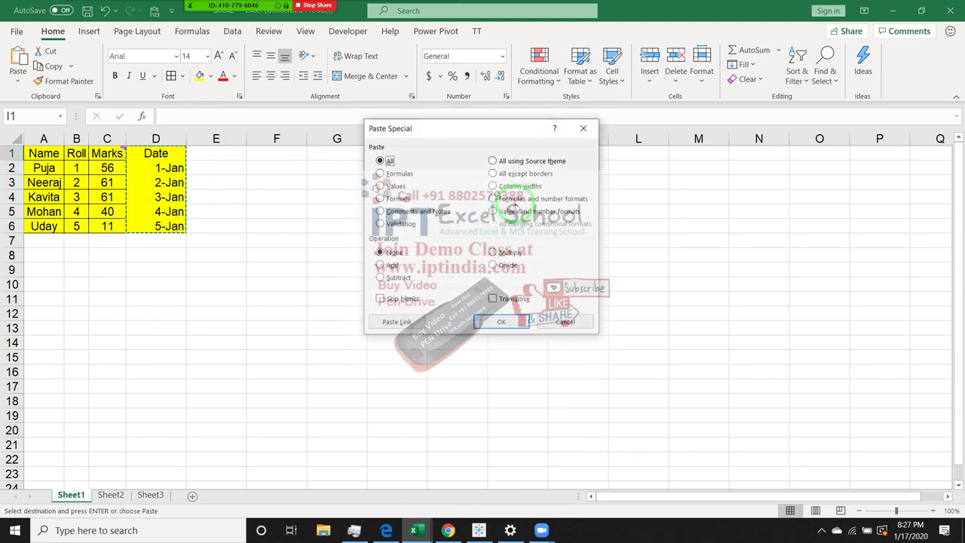
pyautogui.click(380, 185)
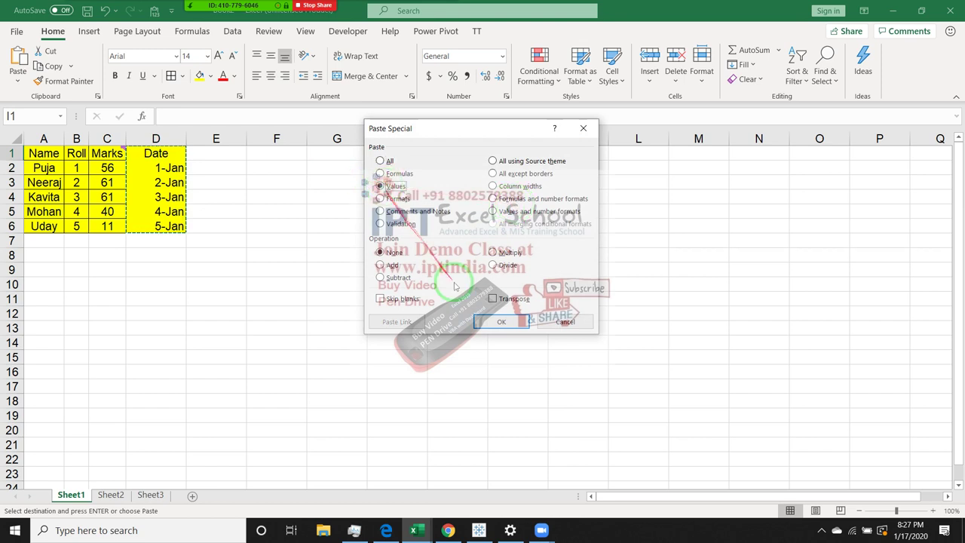
pyautogui.click(501, 322)
# - Check the pasted value in I3 and bring up the Zoom participants list
pyautogui.click(452, 182)
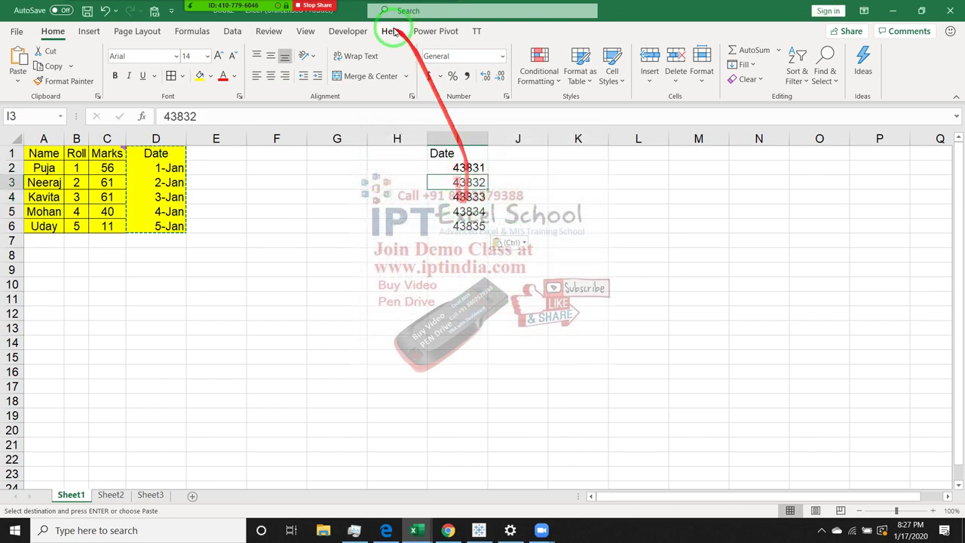
pyautogui.moveTo(309, 7)
pyautogui.click(207, 13)
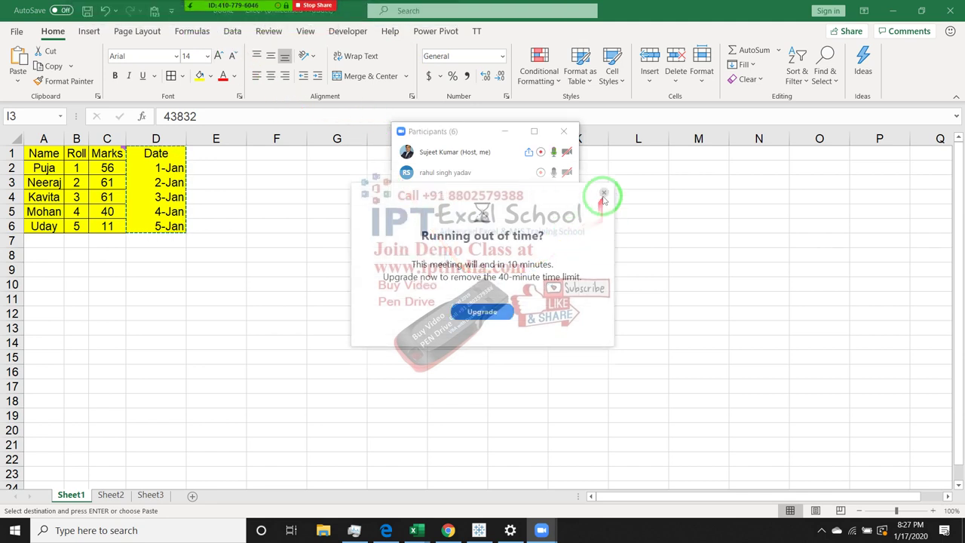
# - Dismiss the Zoom time-limit warning and system tray flyout, then close the participants list
pyautogui.click(603, 196)
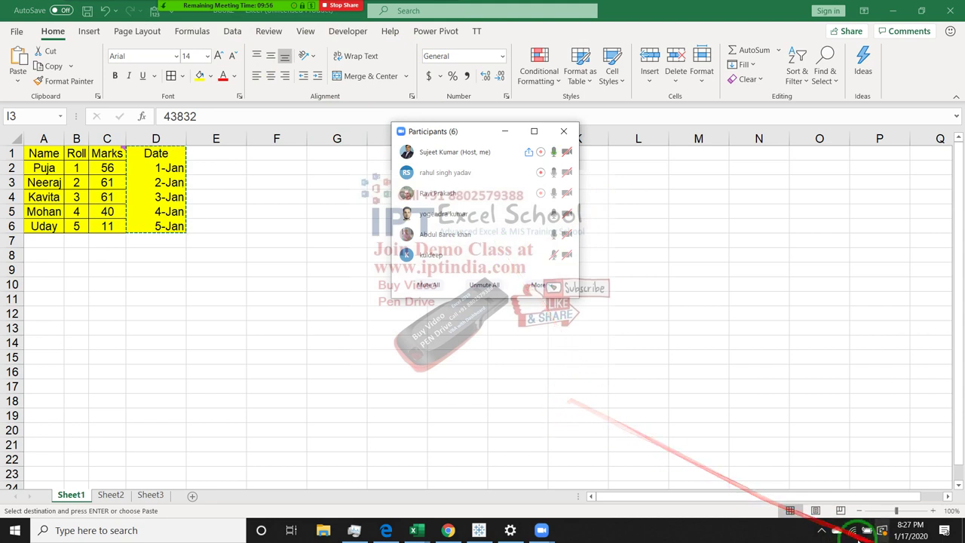
pyautogui.click(822, 530)
pyautogui.click(581, 340)
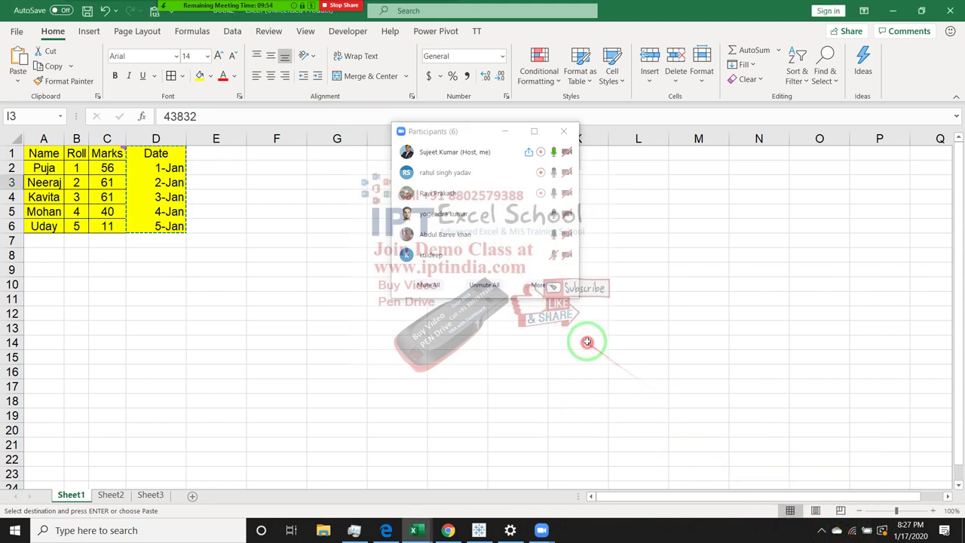
pyautogui.moveTo(577, 216)
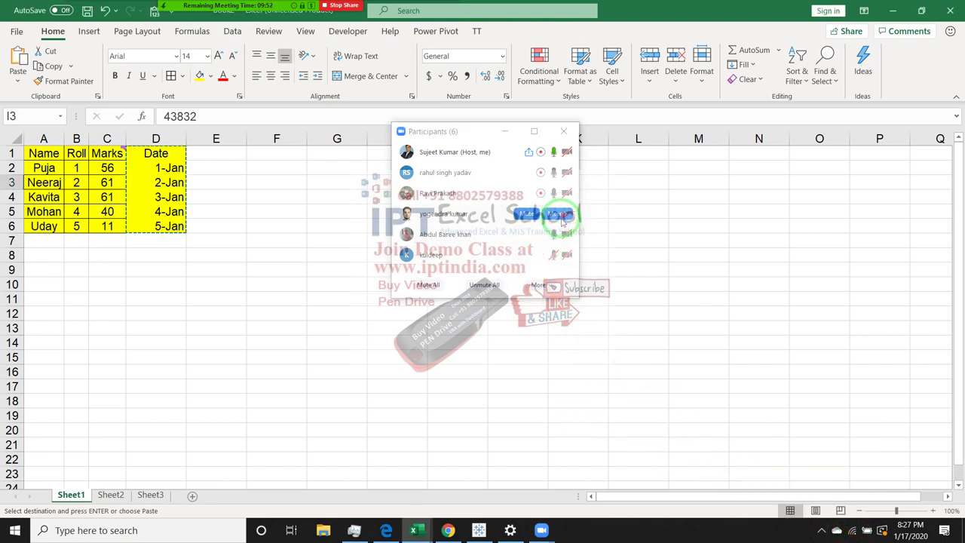
pyautogui.click(556, 254)
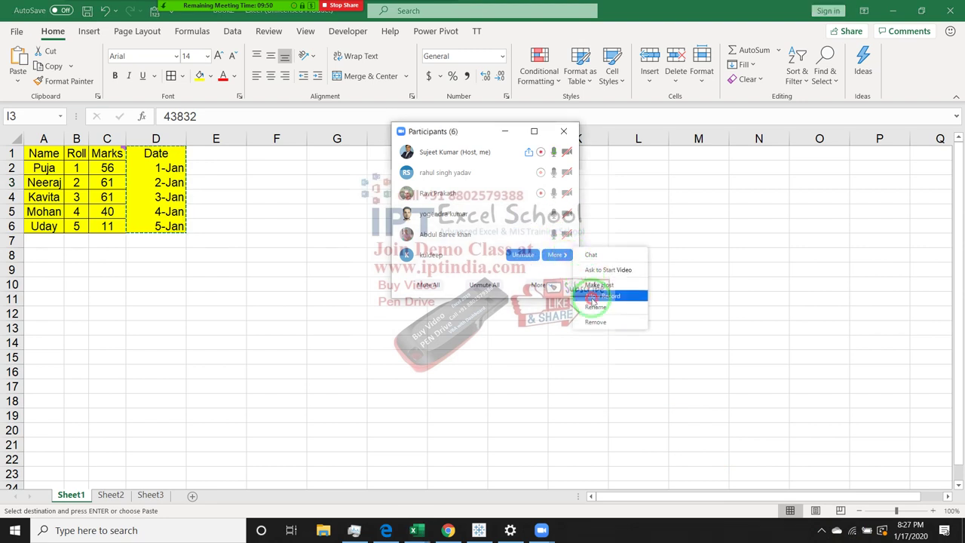
pyautogui.click(564, 131)
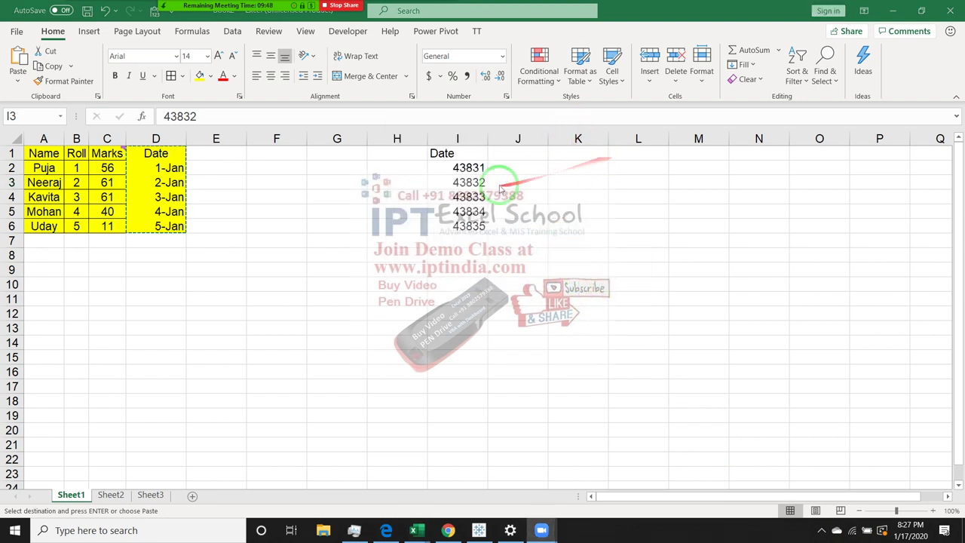
pyautogui.click(475, 181)
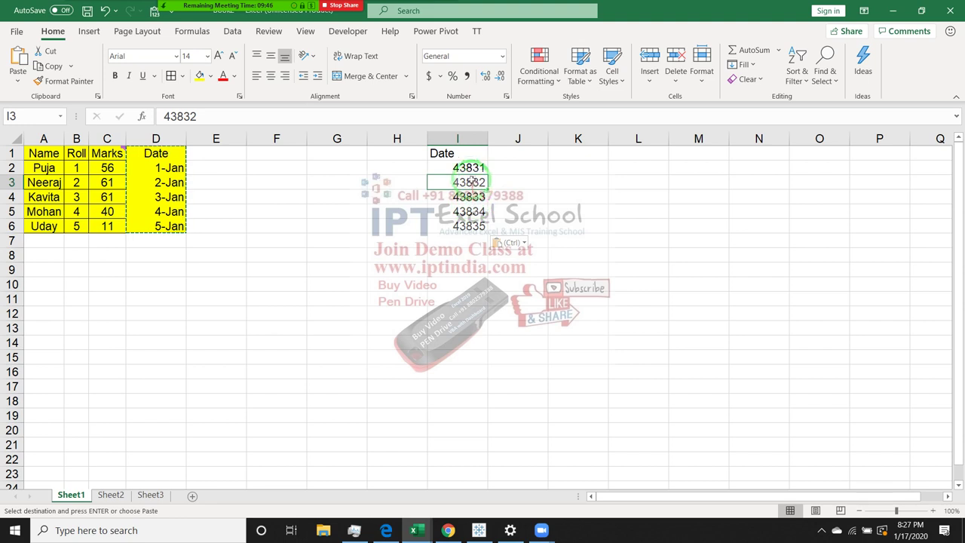
pyautogui.moveTo(465, 168); pyautogui.dragTo(460, 222)
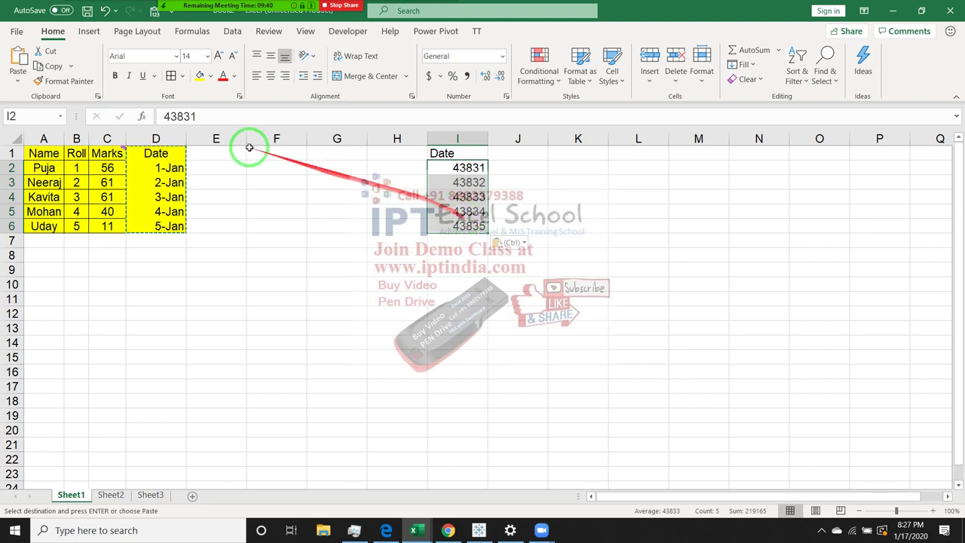
pyautogui.click(171, 167)
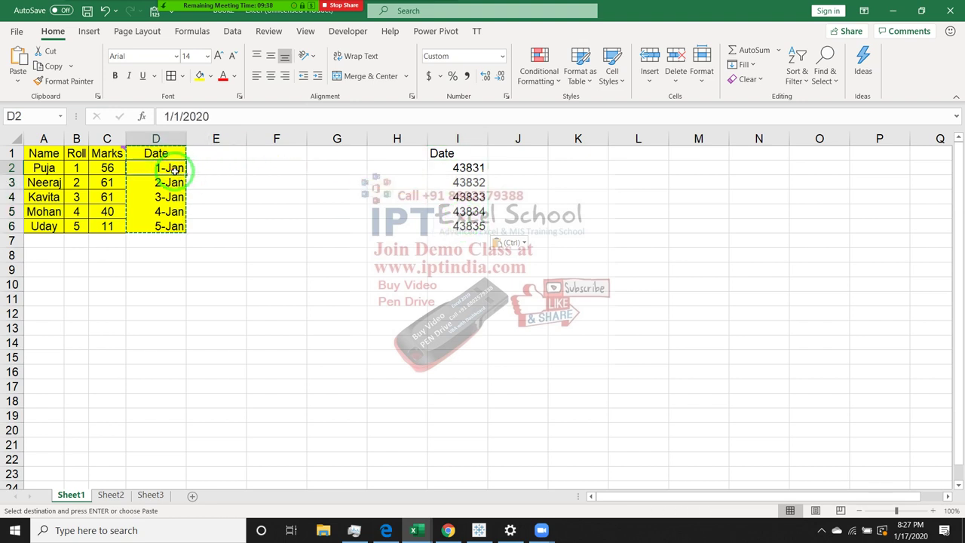
pyautogui.moveTo(210, 116); pyautogui.dragTo(154, 116)
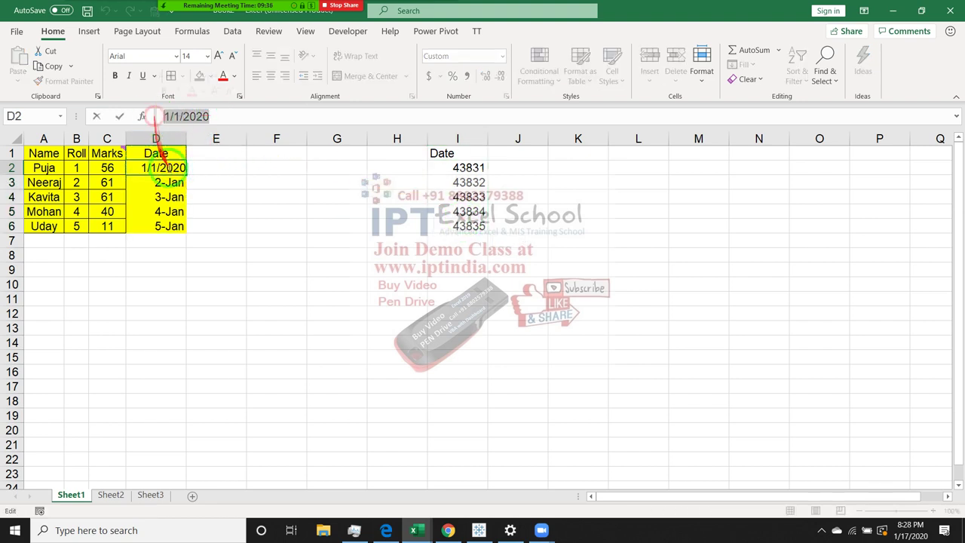
# - Enter 1/1/1900 in cell F5, fixing a stray digit before committing it
pyautogui.click(254, 209)
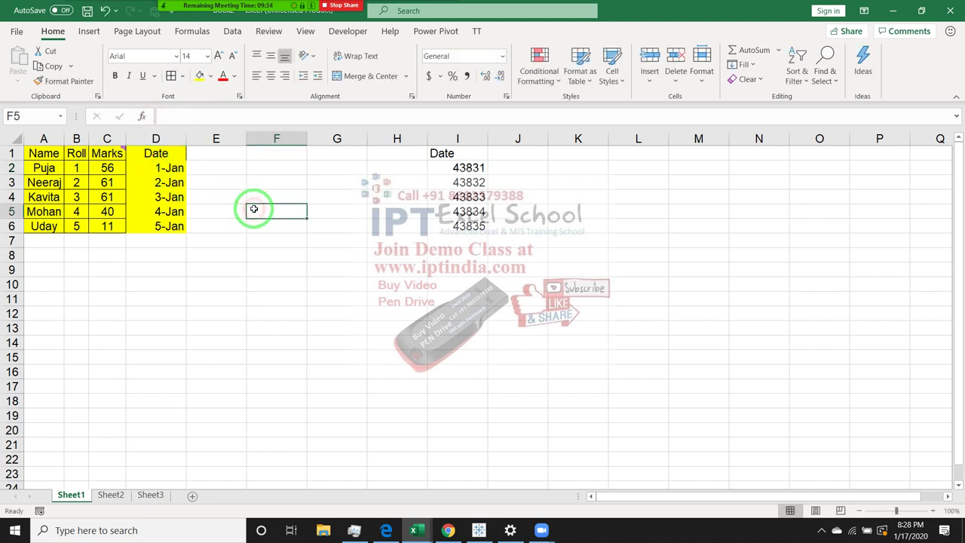
pyautogui.write('1/19')
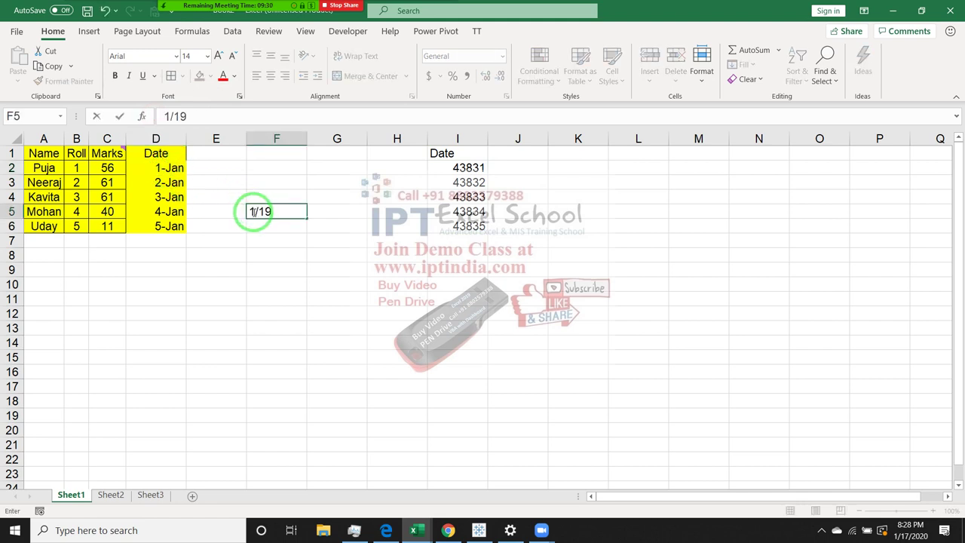
pyautogui.press('BackSpace')
pyautogui.write('00')
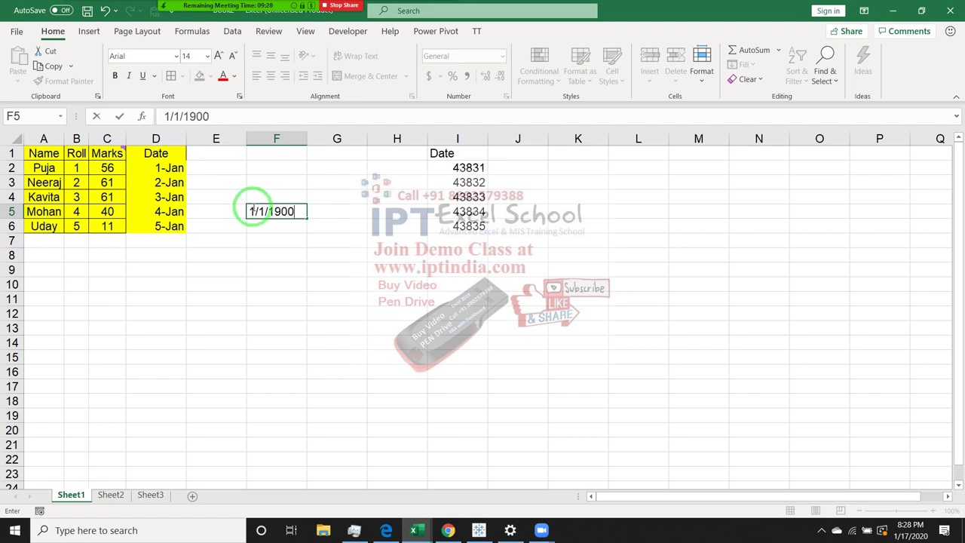
pyautogui.moveTo(332, 254); pyautogui.dragTo(319, 270)
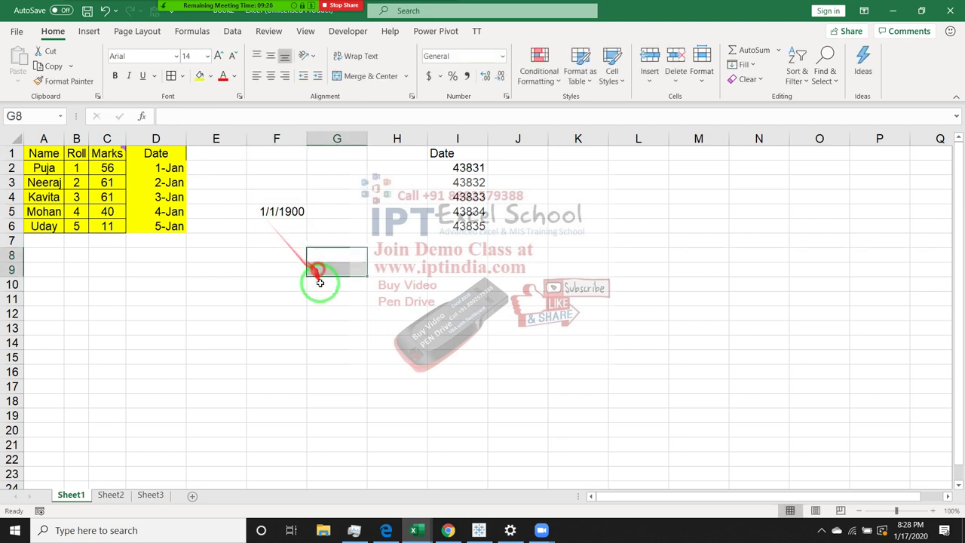
pyautogui.click(912, 534)
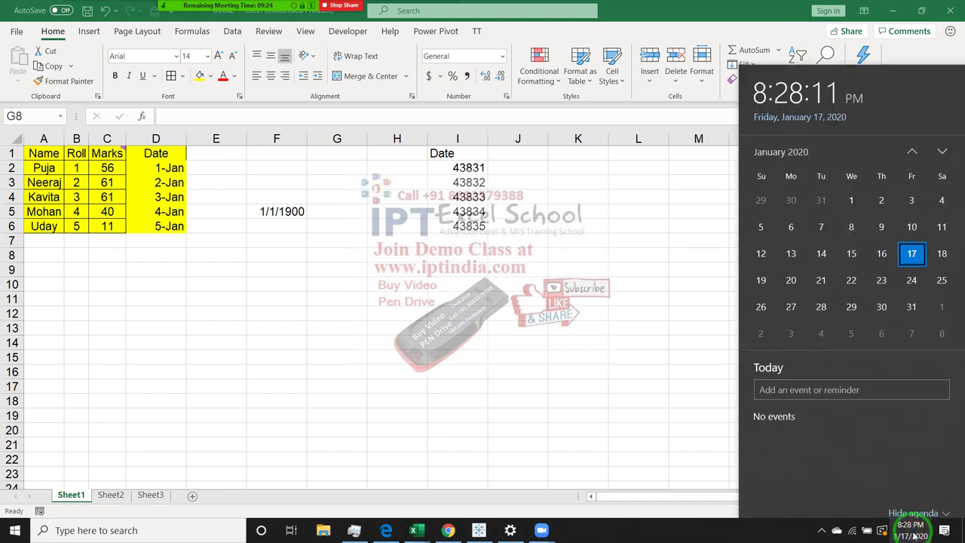
pyautogui.click(788, 147)
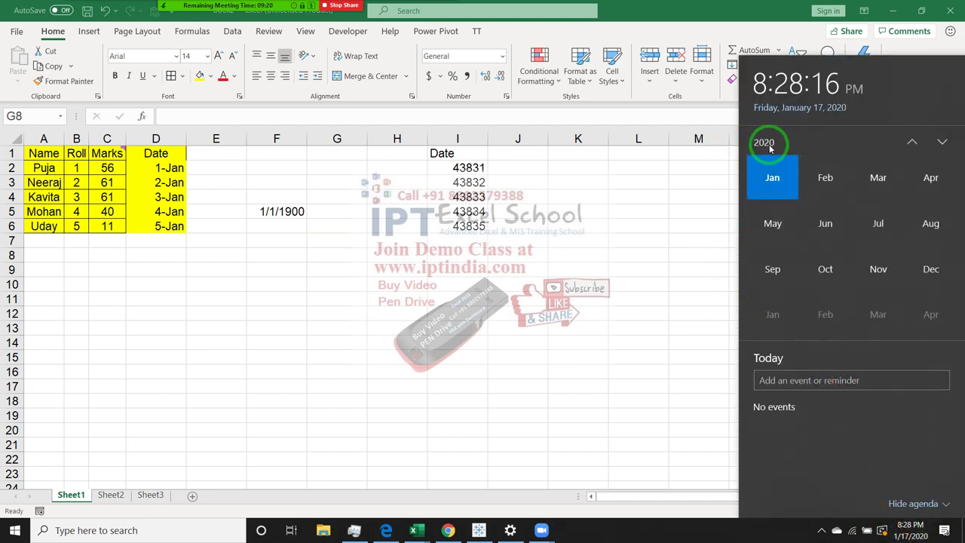
pyautogui.click(768, 147)
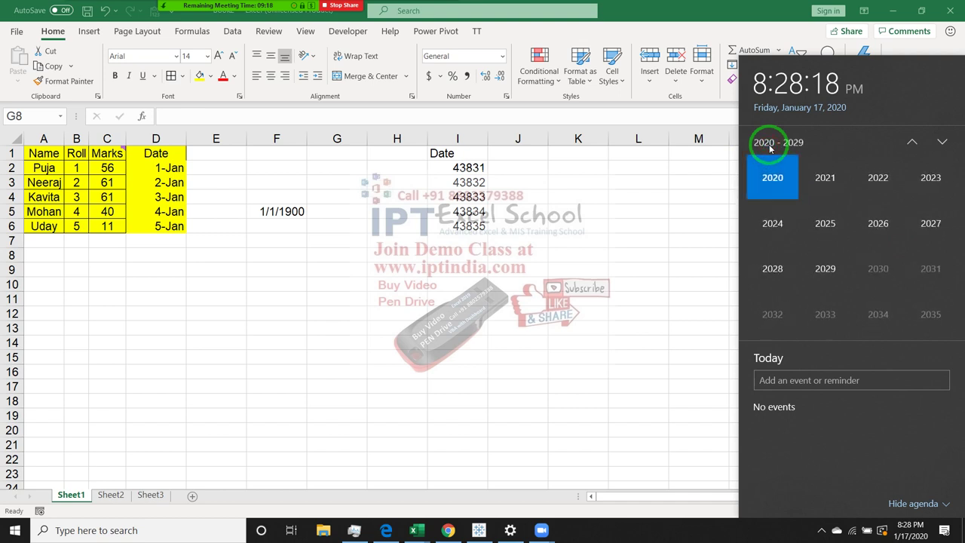
pyautogui.click(909, 142)
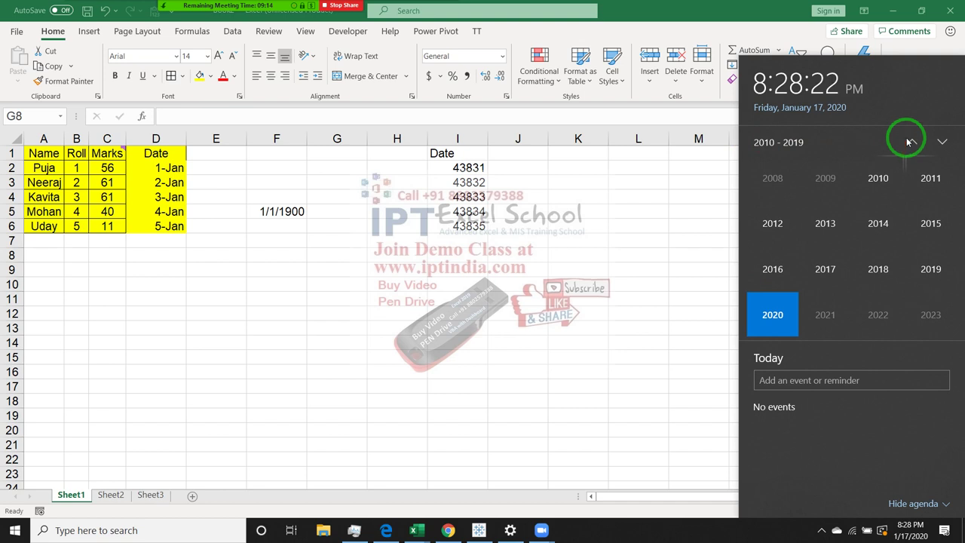
pyautogui.click(907, 143)
pyautogui.click(913, 143)
pyautogui.click(914, 143)
pyautogui.click(913, 143)
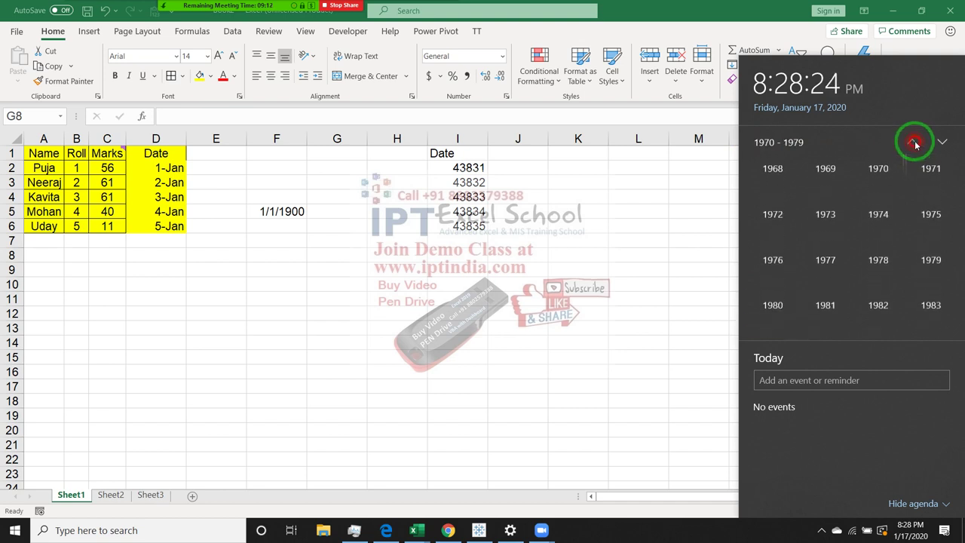
pyautogui.click(914, 143)
pyautogui.click(914, 143)
pyautogui.click(913, 143)
pyautogui.click(913, 143)
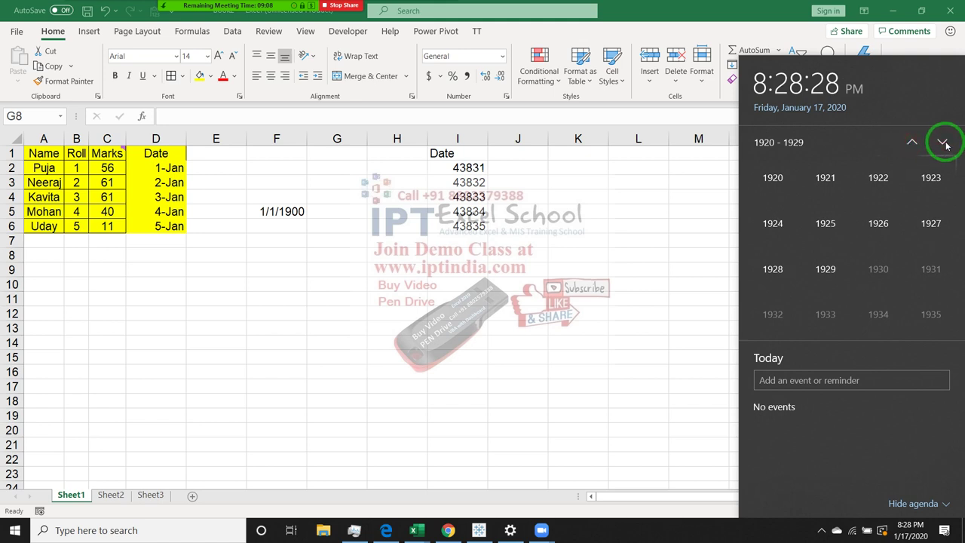
pyautogui.click(944, 143)
pyautogui.click(913, 143)
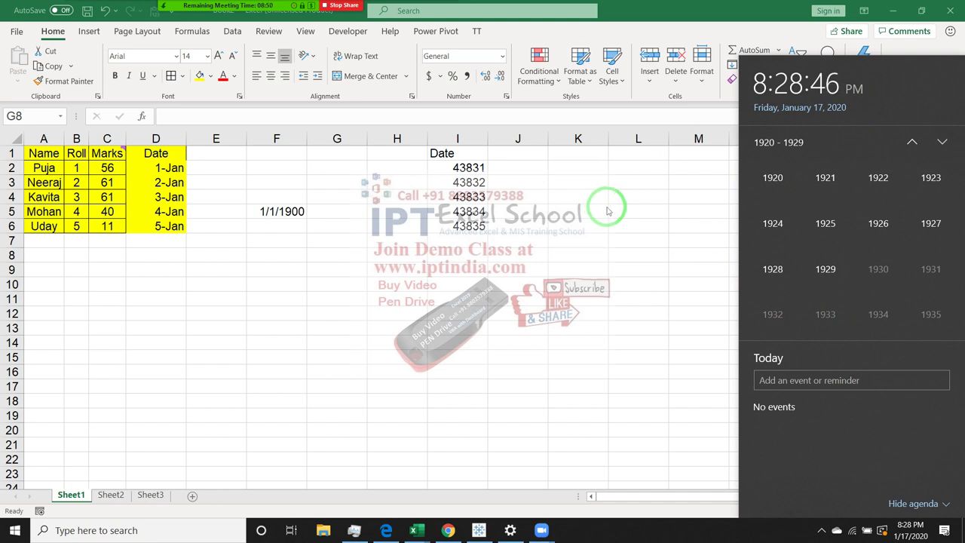
# - Close the calendar, try the date 10-10-1896 in G6, then clear it
pyautogui.click(313, 295)
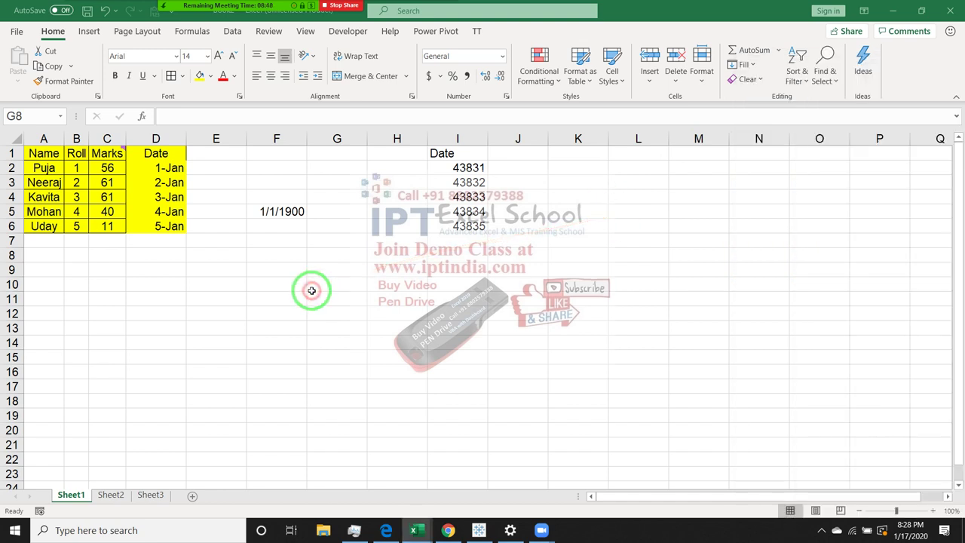
pyautogui.moveTo(312, 289); pyautogui.dragTo(358, 285)
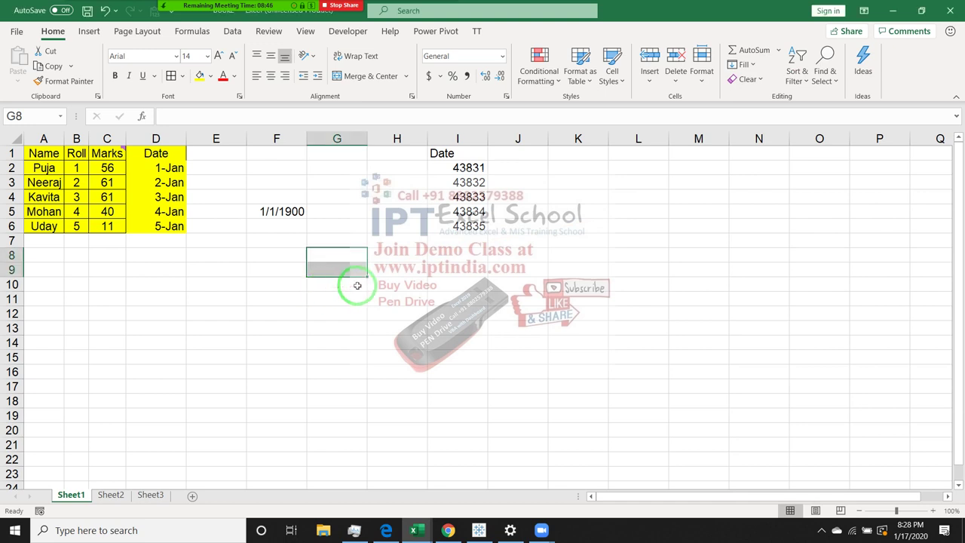
pyautogui.click(273, 211)
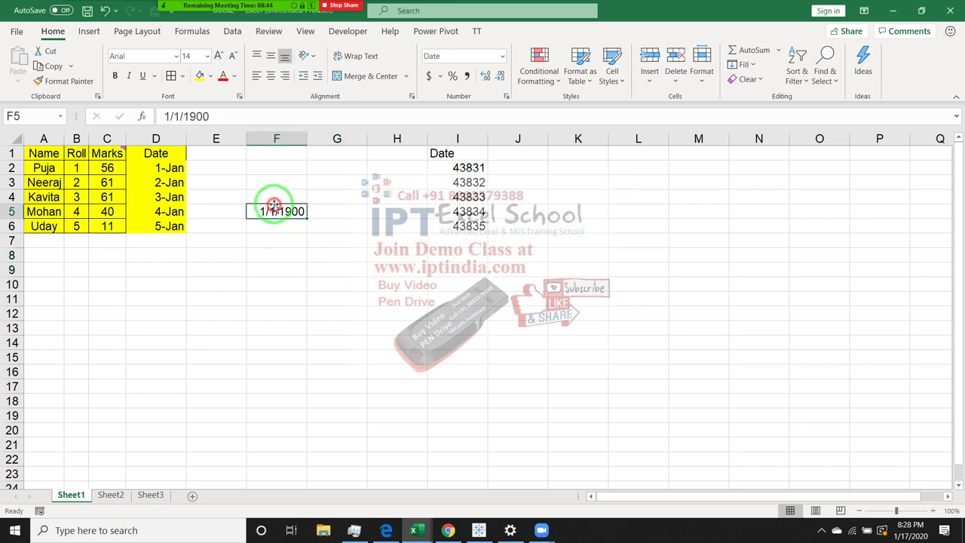
pyautogui.click(334, 225)
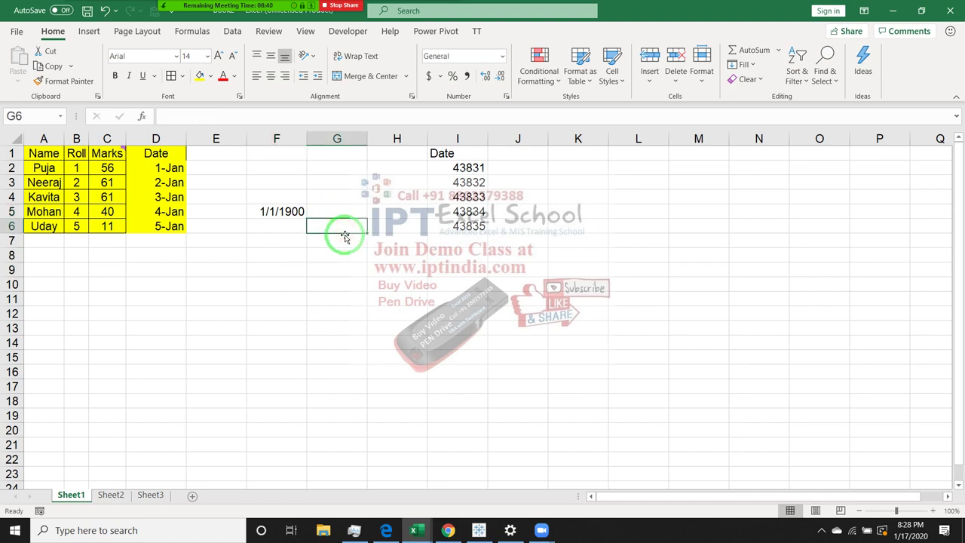
pyautogui.write('10-10-')
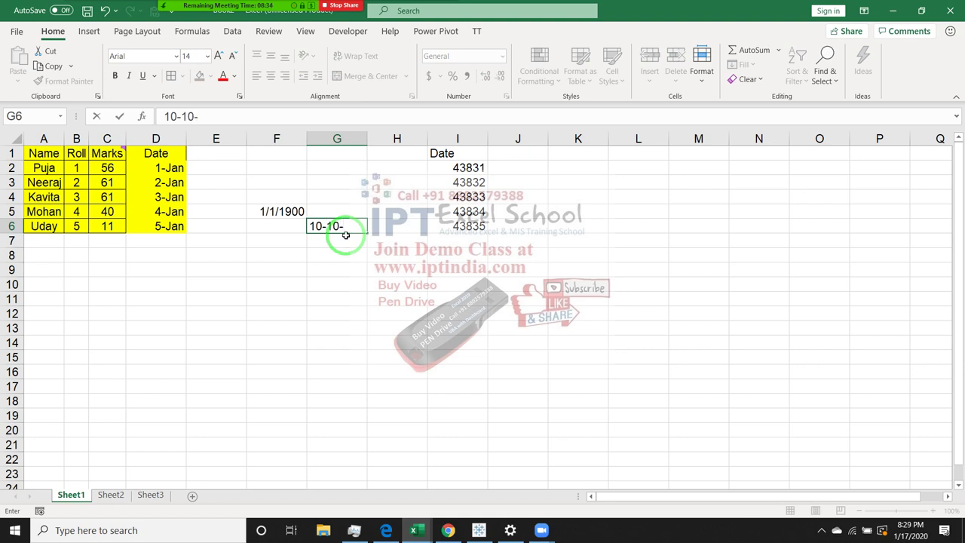
pyautogui.write('1987')
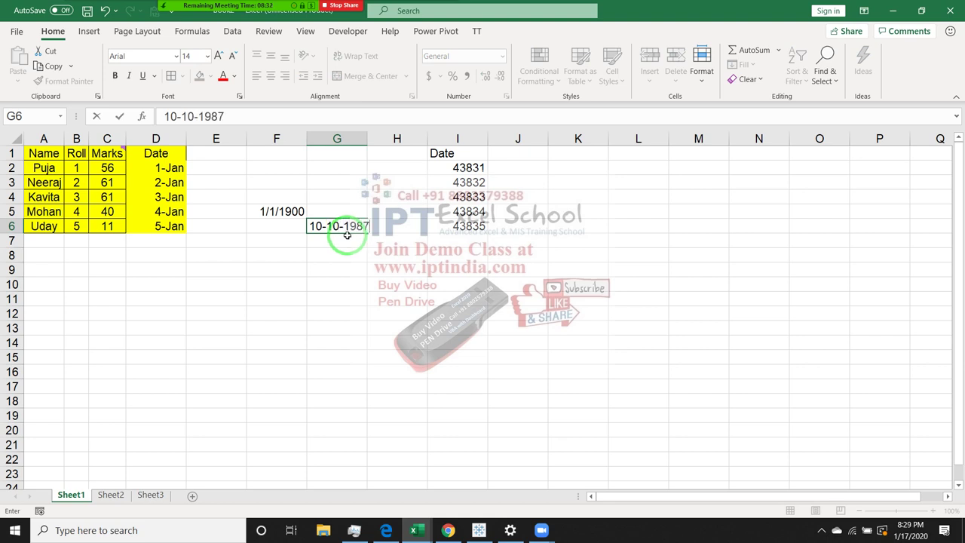
pyautogui.press('BackSpace')
pyautogui.press('BackSpace')
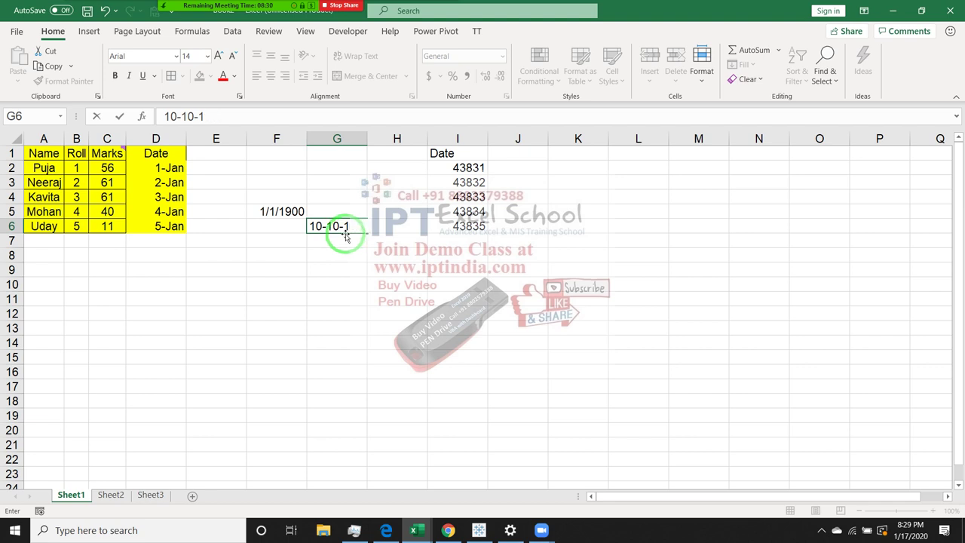
pyautogui.write('896')
pyautogui.press('Return')
pyautogui.click(344, 236)
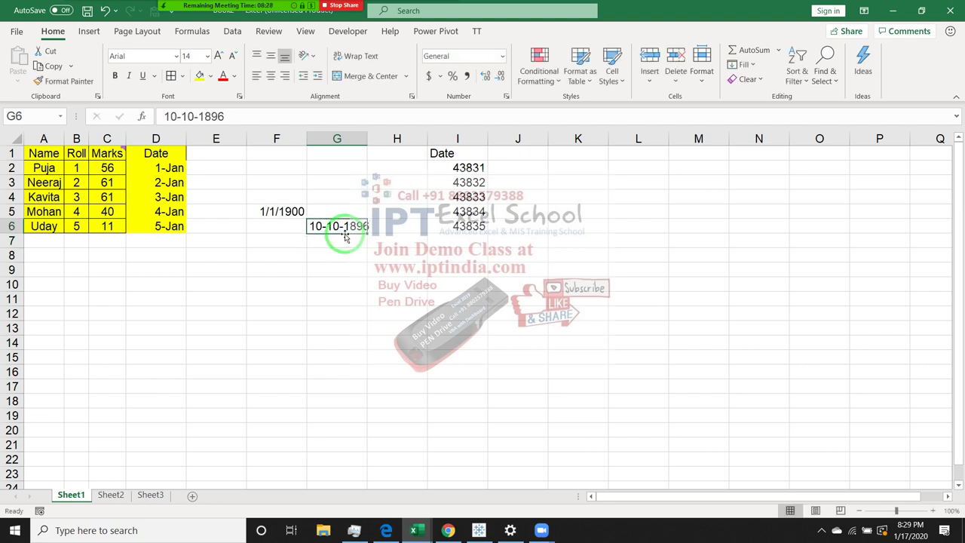
pyautogui.press('Delete')
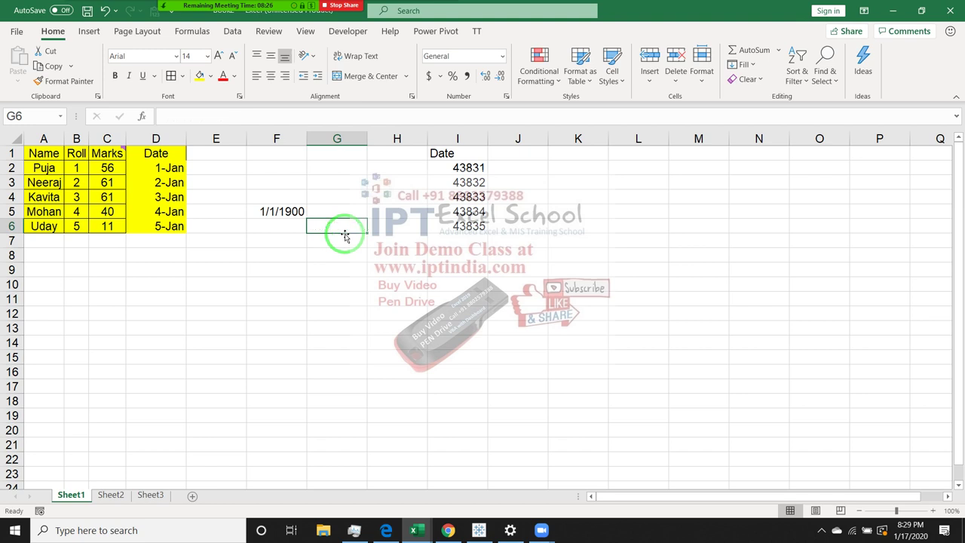
# - Clear F5 and re-enter its value so it shows the date 1/1/1900
pyautogui.press('Up')
pyautogui.press('Left')
pyautogui.press('Delete')
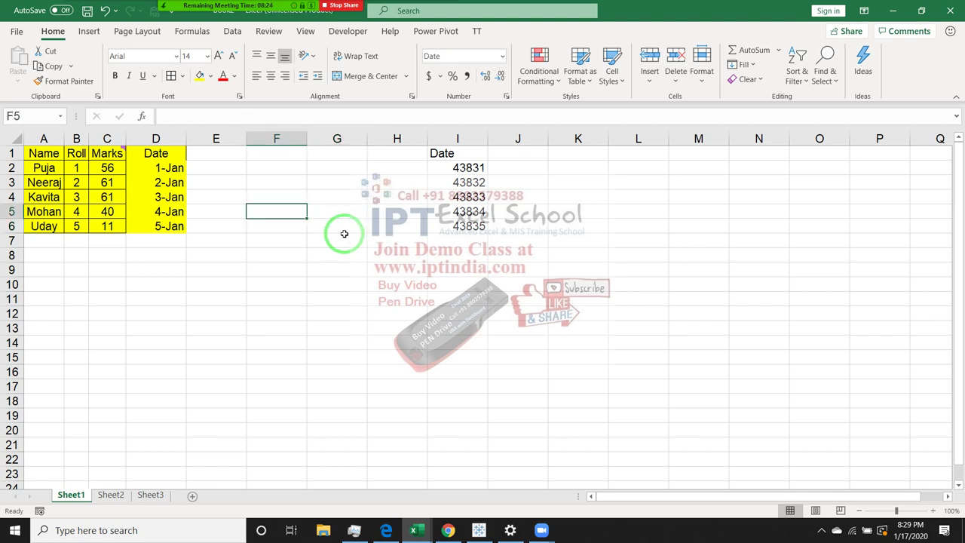
pyautogui.write('1')
pyautogui.press('Return')
pyautogui.press('Up')
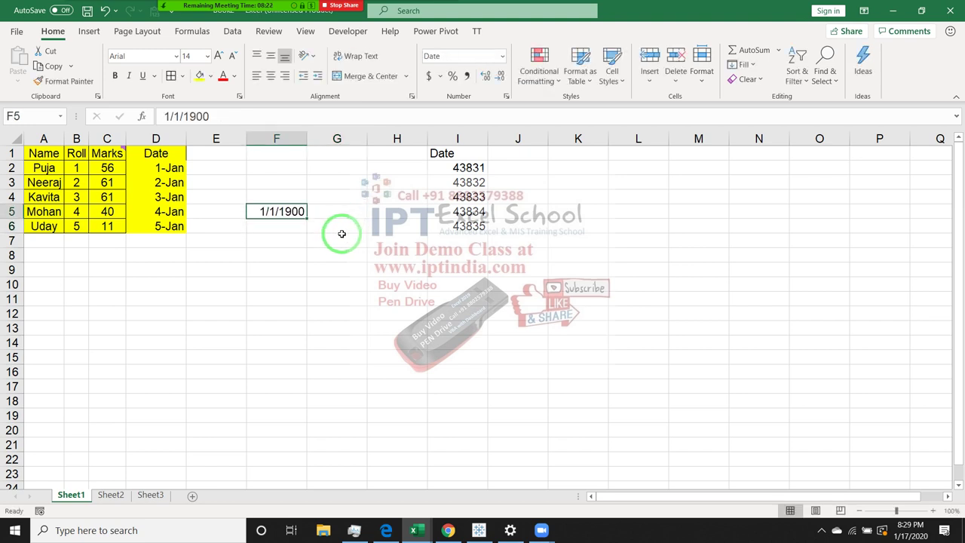
# - Apply the Short Date format to F5 and test the value 32
pyautogui.click(504, 56)
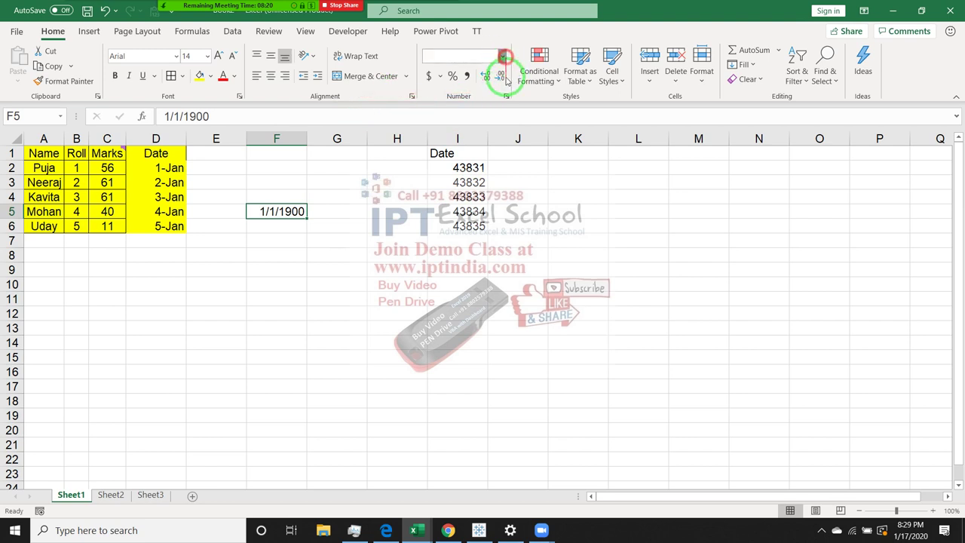
pyautogui.click(475, 194)
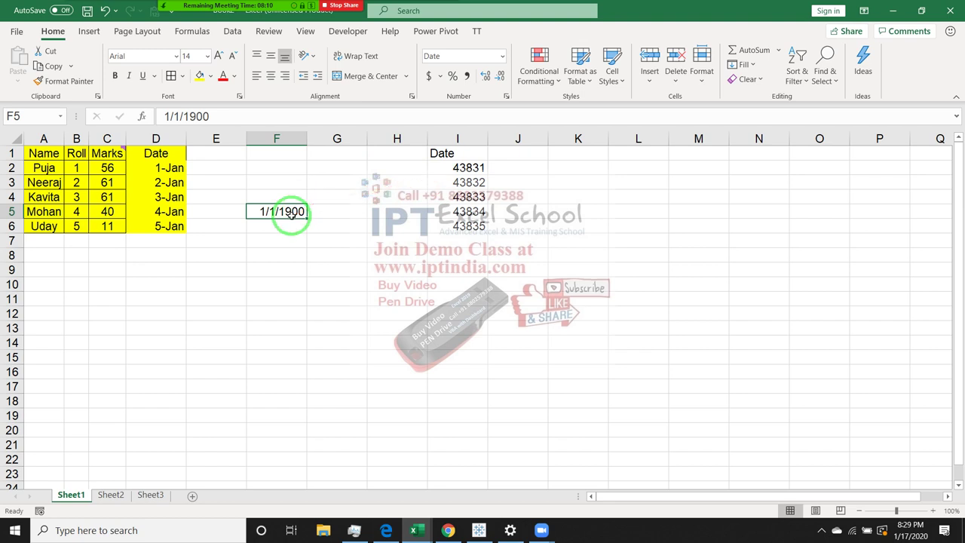
pyautogui.write('32')
pyautogui.press('Return')
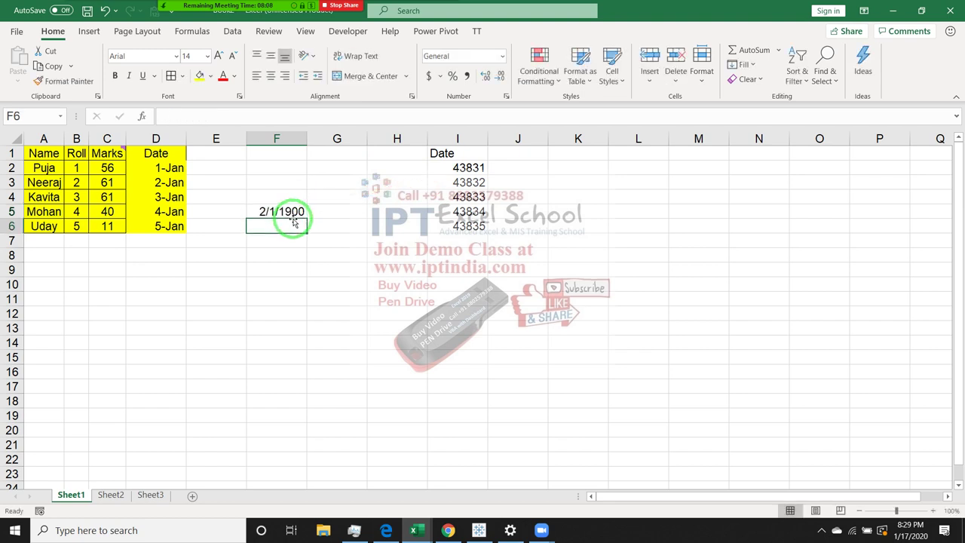
pyautogui.click(293, 219)
# - Test 367 and then 43831 in F5, which displays as 1/1/2020
pyautogui.write('36')
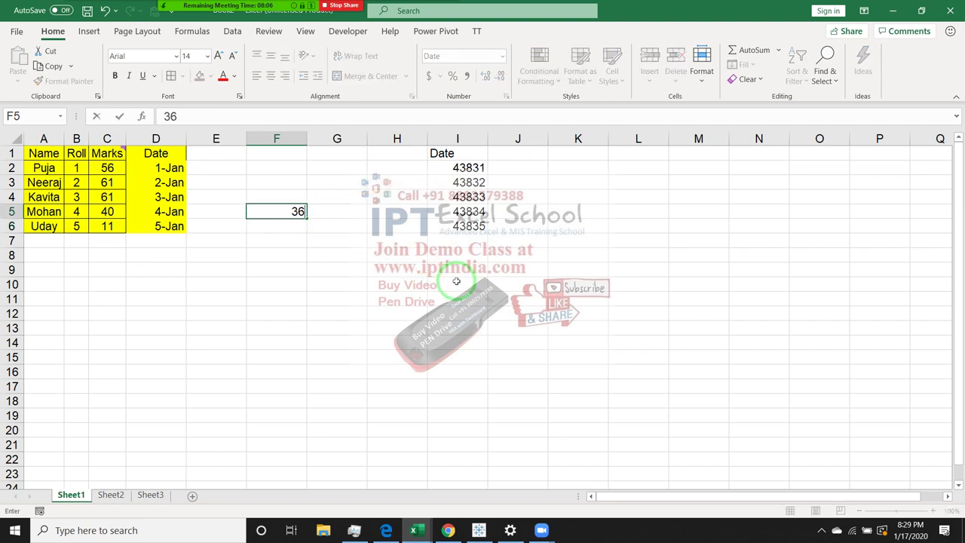
pyautogui.write('7')
pyautogui.press('Return')
pyautogui.press('Up')
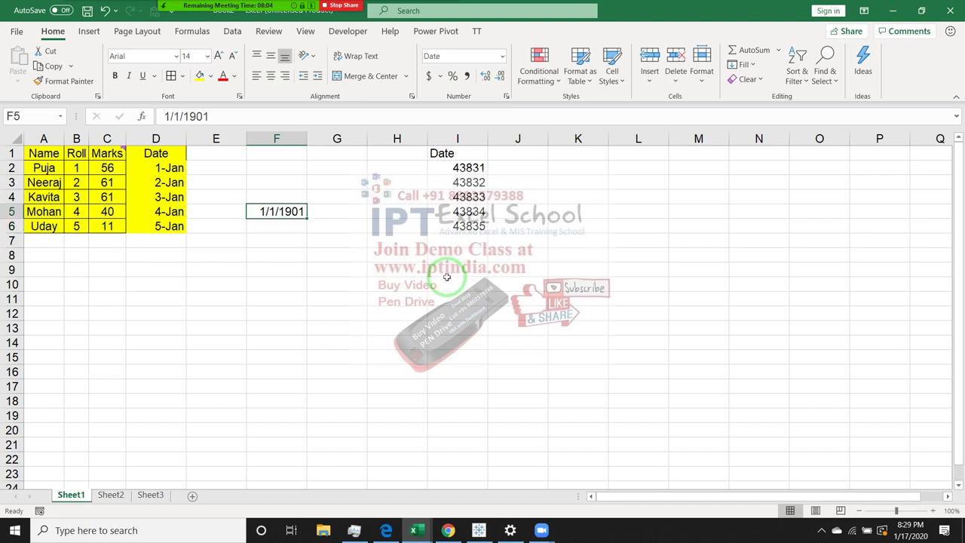
pyautogui.write('43')
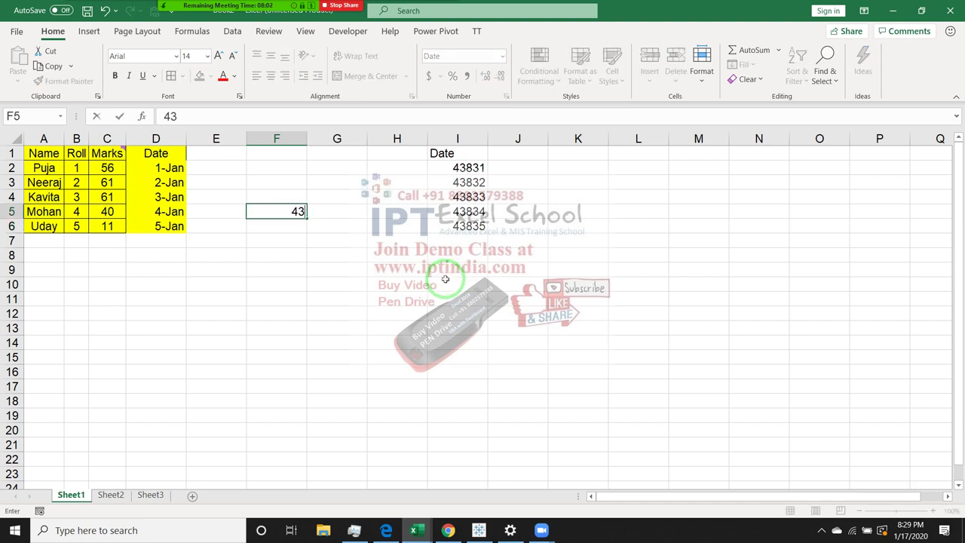
pyautogui.write('831')
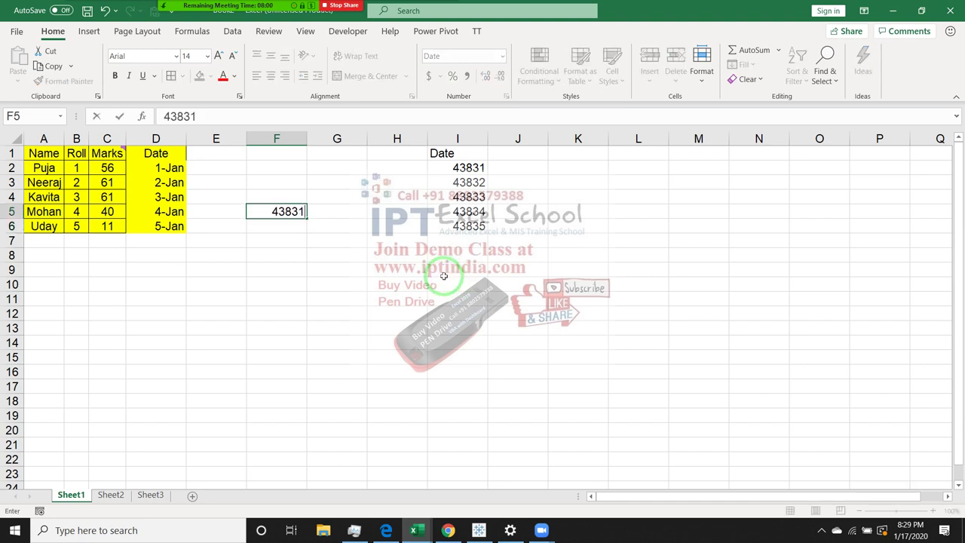
pyautogui.press('Return')
pyautogui.press('Up')
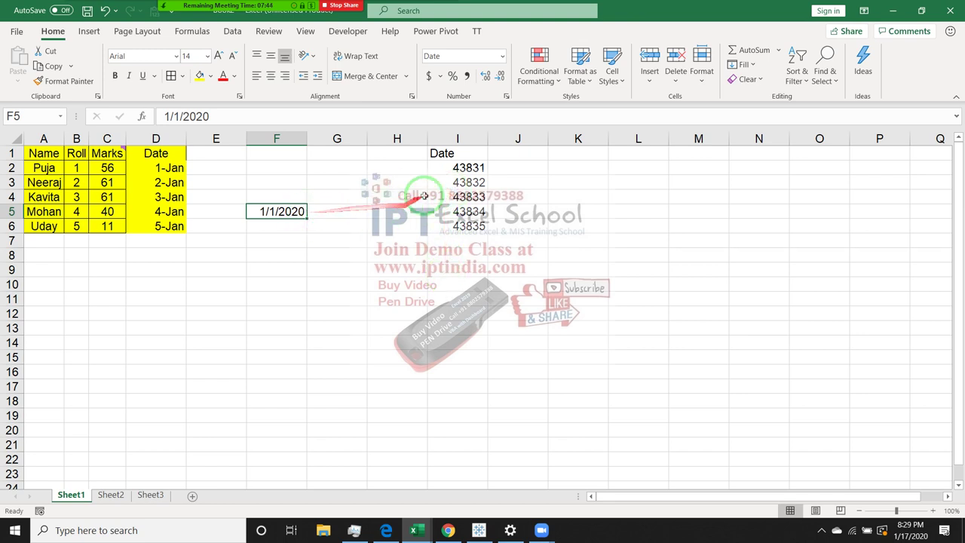
# - Format I2:I6 as Short Date after a Time trial, showing 1/1/2020 through 1/5/2020
pyautogui.moveTo(445, 175); pyautogui.dragTo(455, 226)
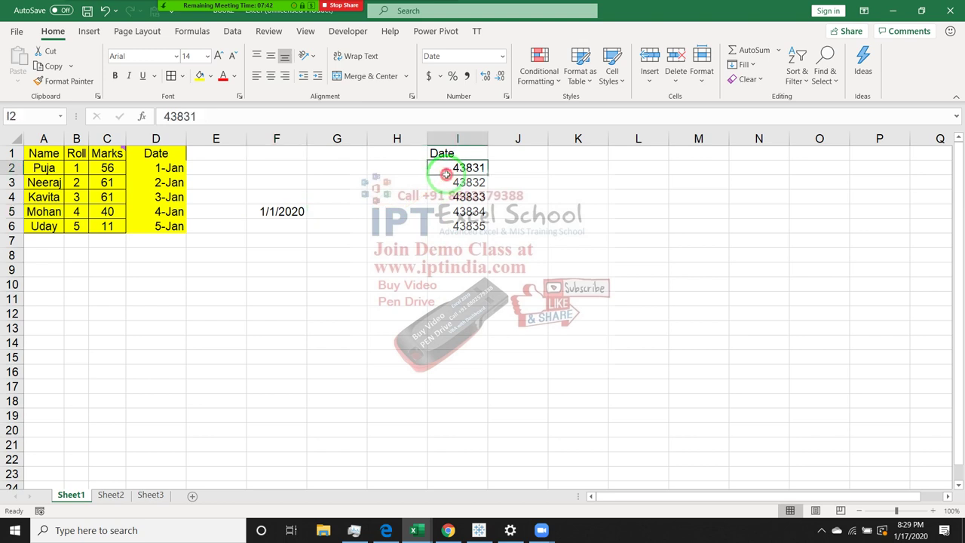
pyautogui.click(455, 226)
pyautogui.moveTo(459, 168); pyautogui.dragTo(461, 226)
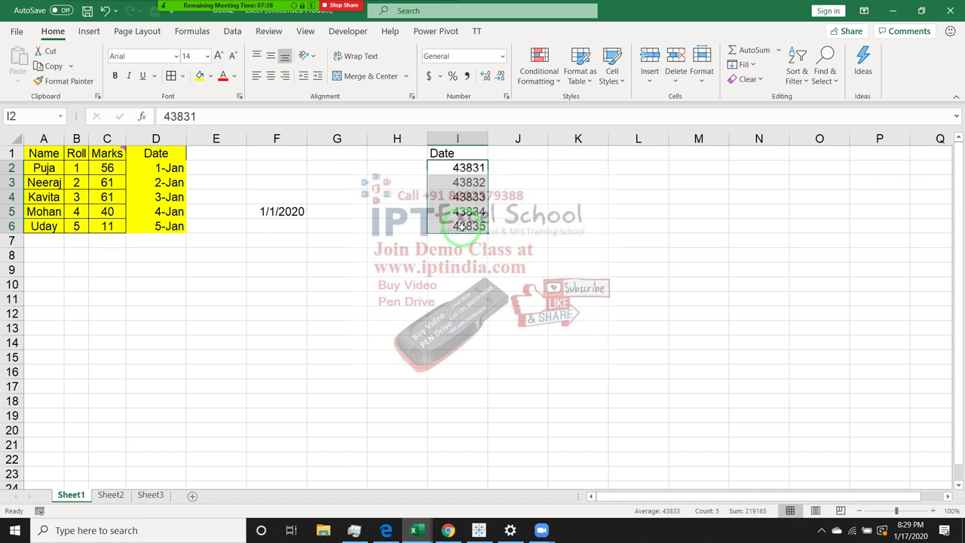
pyautogui.click(502, 57)
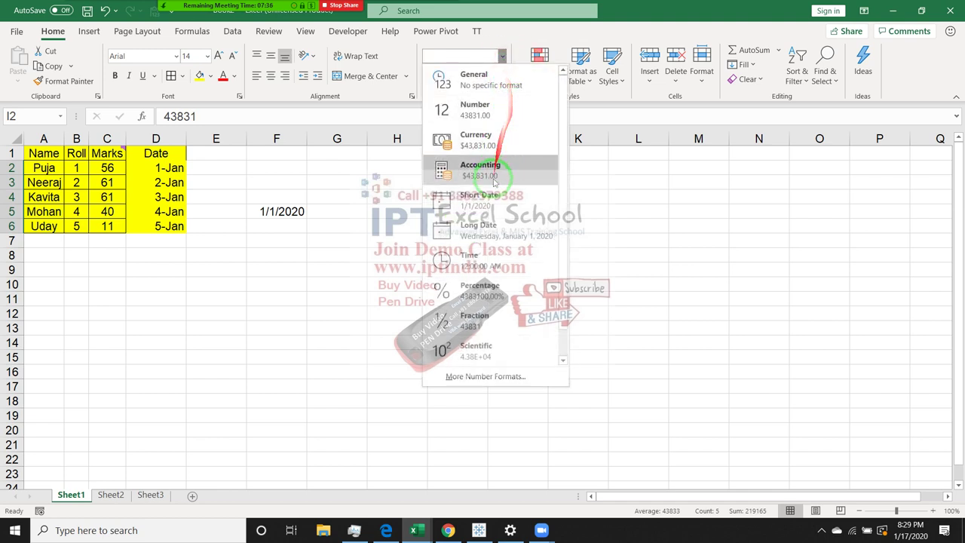
pyautogui.click(482, 260)
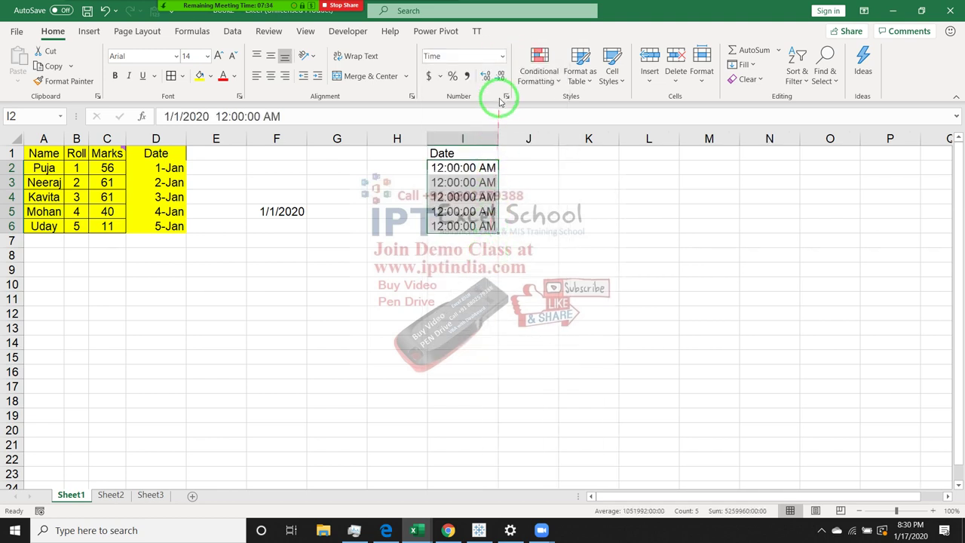
pyautogui.click(502, 57)
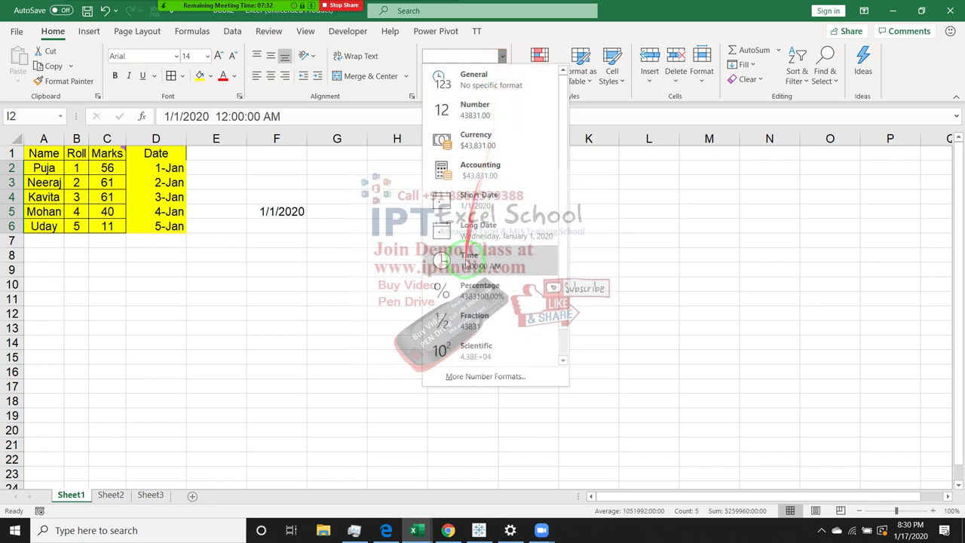
pyautogui.click(471, 202)
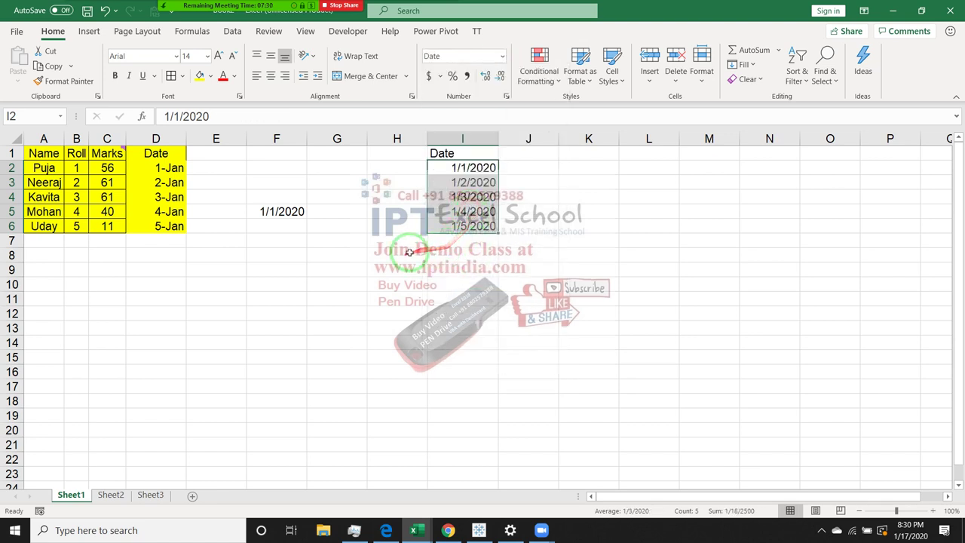
pyautogui.click(341, 287)
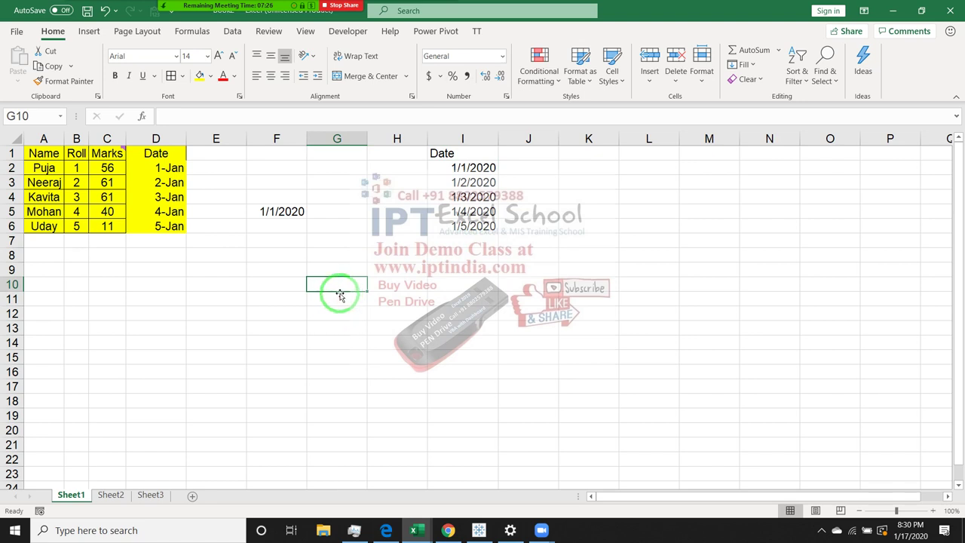
# - Enter 12-OCT-19 in cell F8 so it displays as the date 12-Oct-19
pyautogui.click(293, 255)
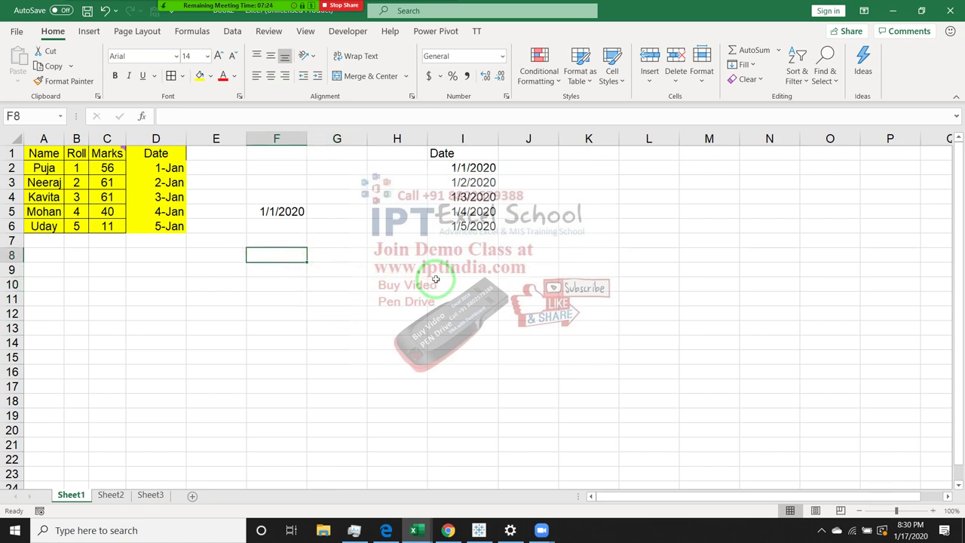
pyautogui.write('12-OCT')
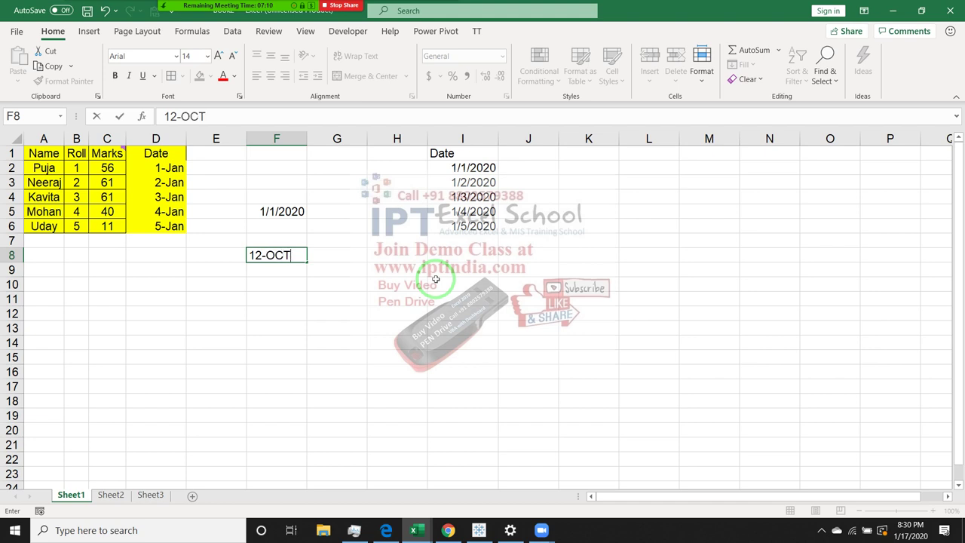
pyautogui.write('19')
pyautogui.press('Return')
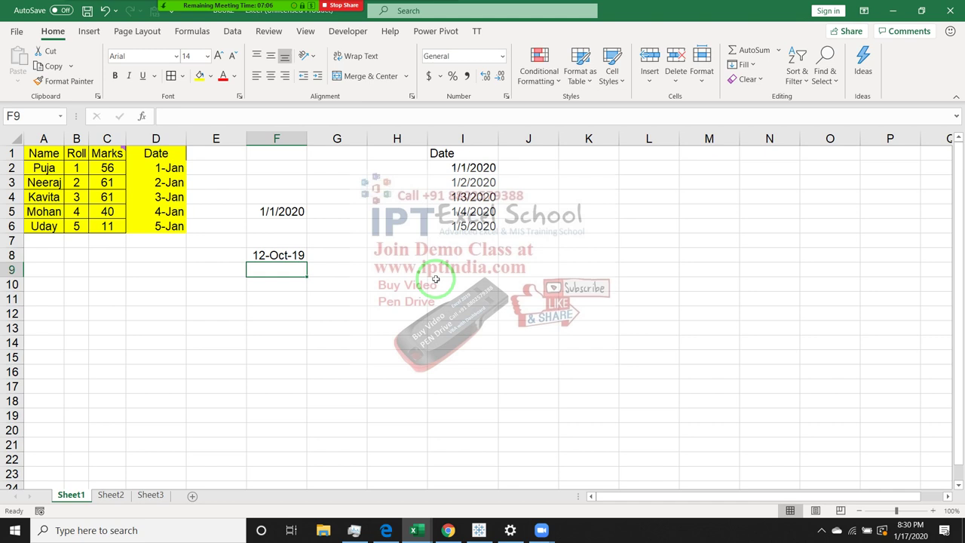
# - Mute a participant in the Zoom participants list, then close the list
pyautogui.click(207, 6)
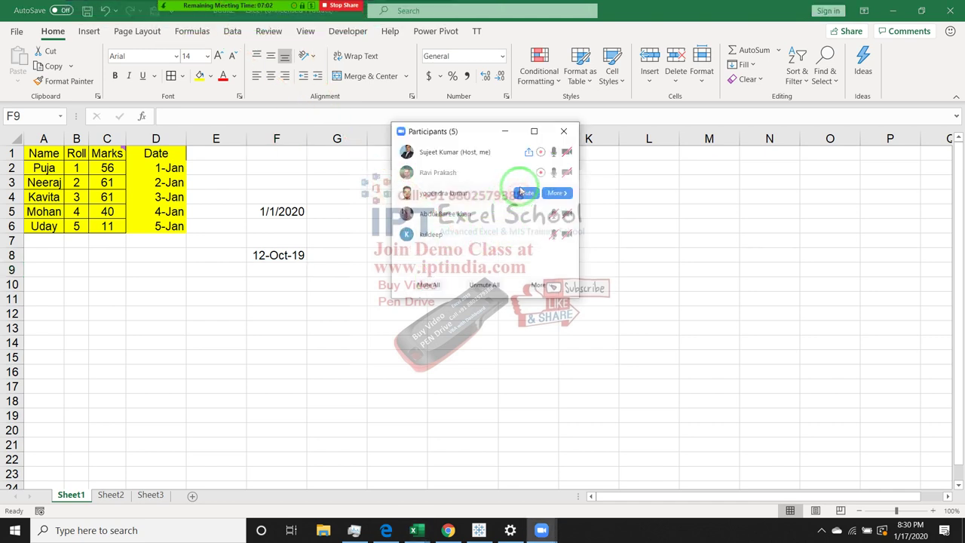
pyautogui.click(524, 173)
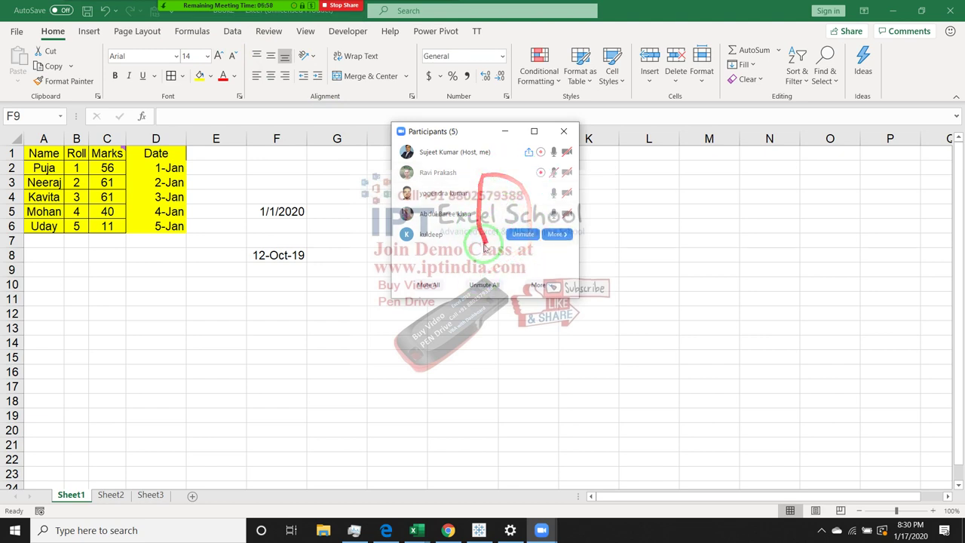
pyautogui.click(572, 137)
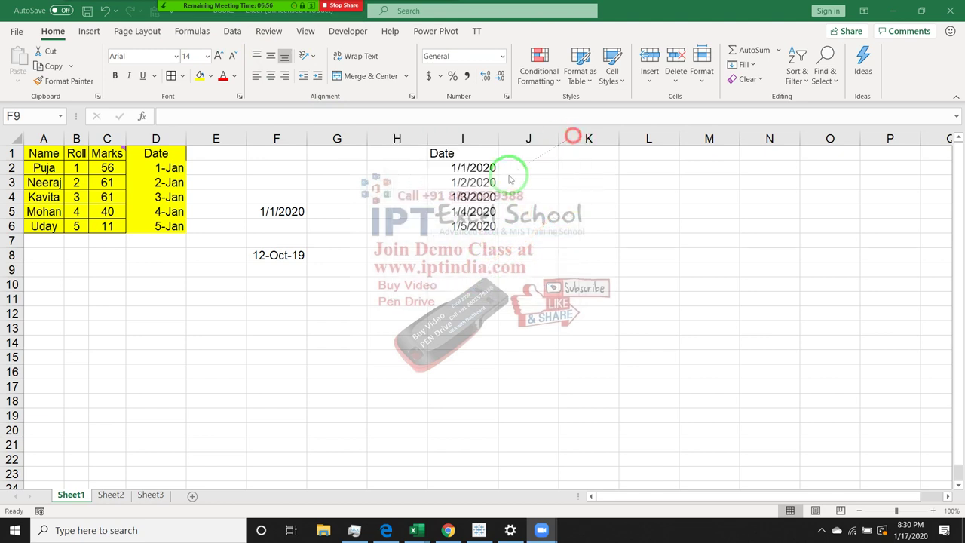
# - Enter 12oc in H8 and =H8+1 in H9, which returns #VALUE!
pyautogui.click(276, 256)
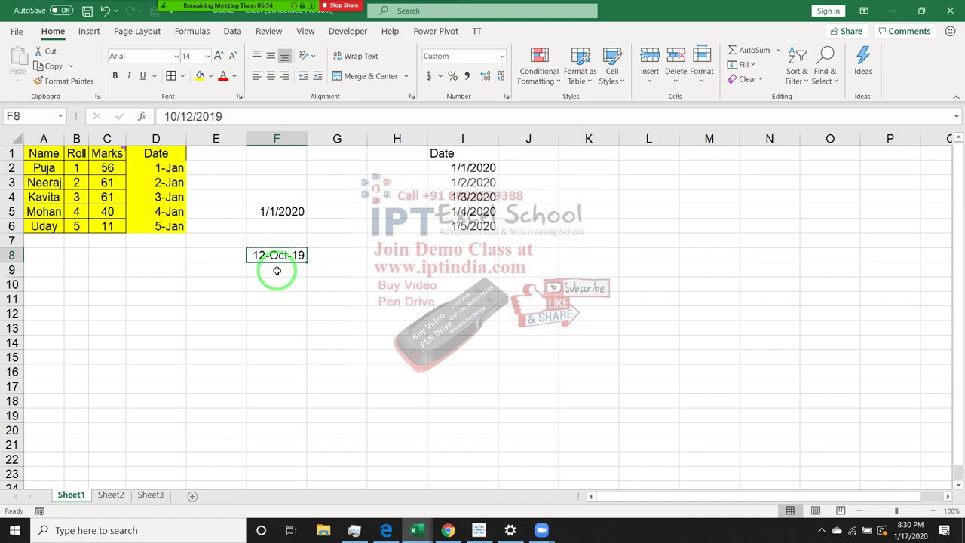
pyautogui.click(383, 256)
pyautogui.write('12oc')
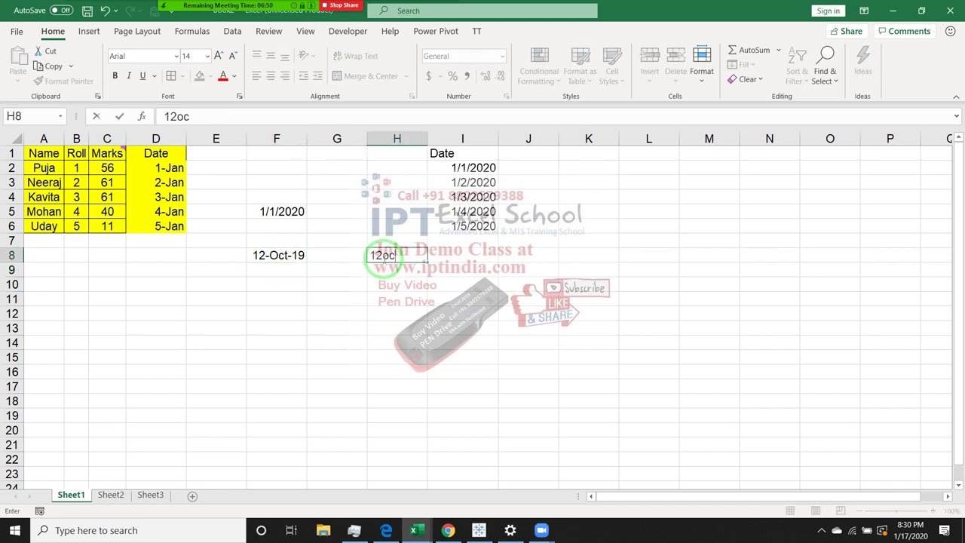
pyautogui.press('Return')
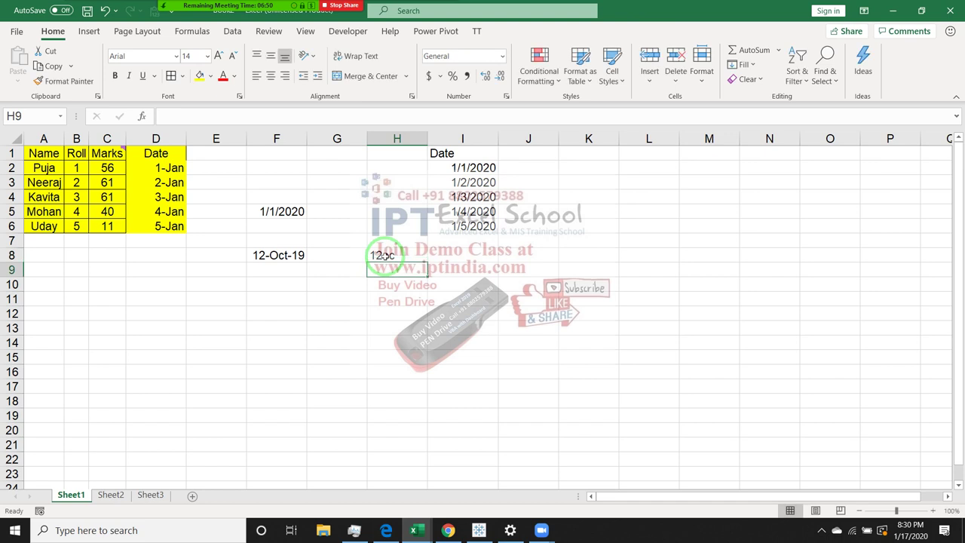
pyautogui.write('=')
pyautogui.click(385, 256)
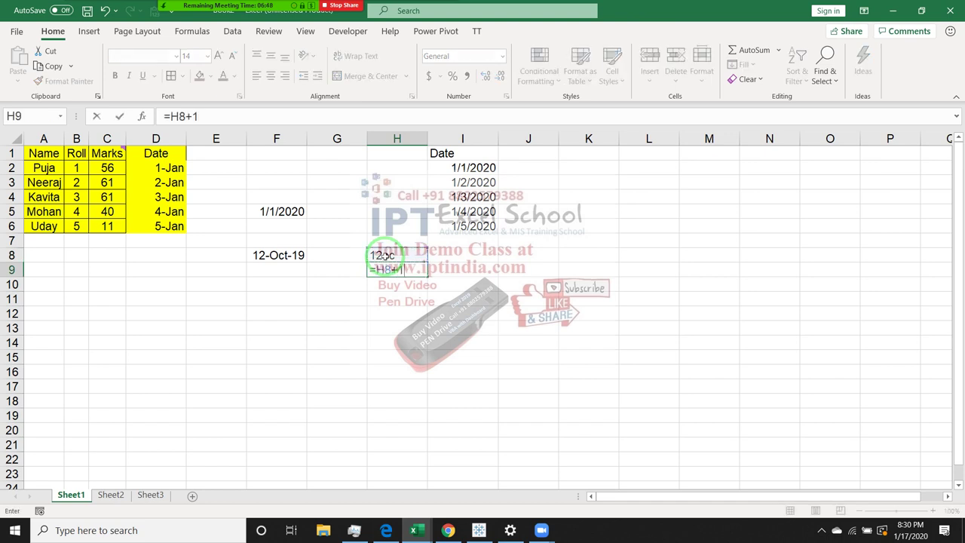
pyautogui.press('Return')
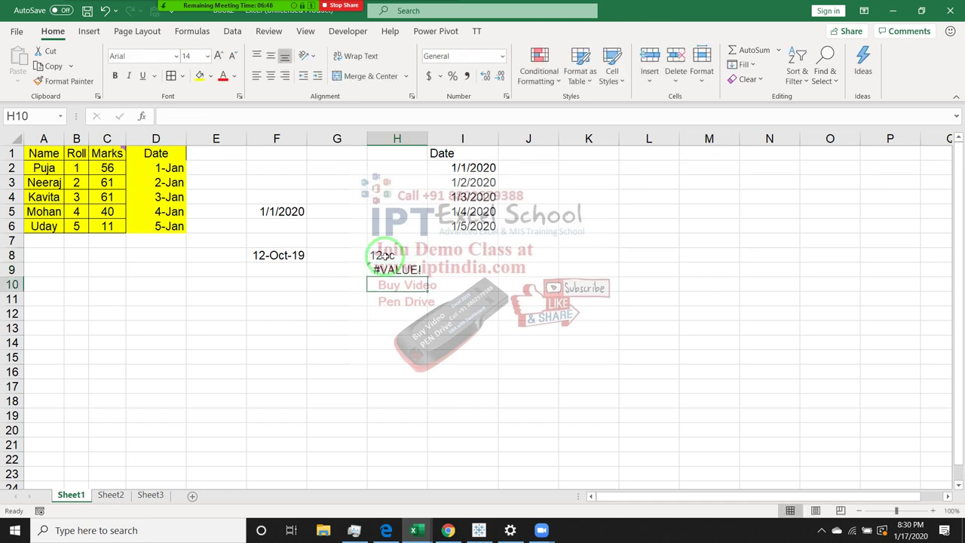
# - Enter the formula =F8+20 in F9 to add 20 days to the F8 date
pyautogui.press('Up')
pyautogui.press('Left')
pyautogui.press('Left')
pyautogui.press('F2')
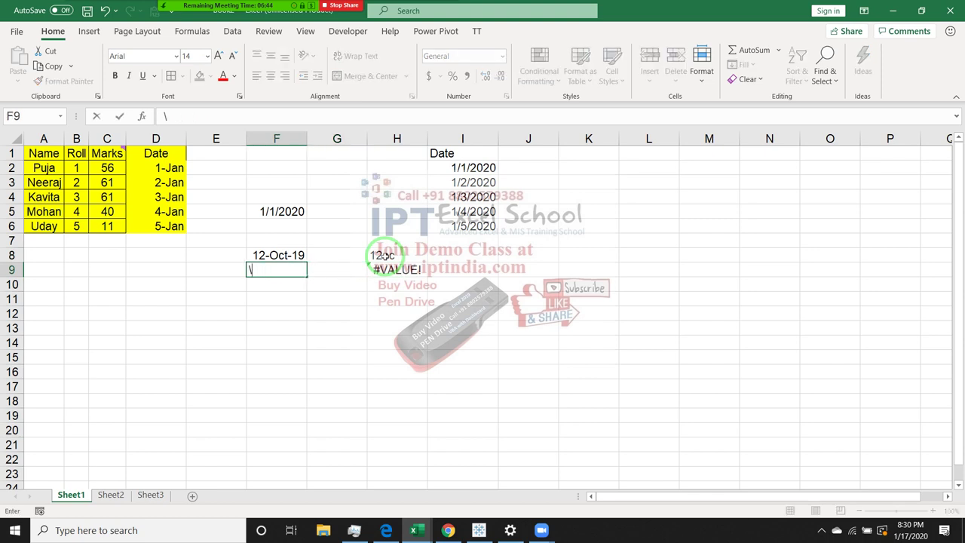
pyautogui.write('=')
pyautogui.press('Up')
pyautogui.write('20')
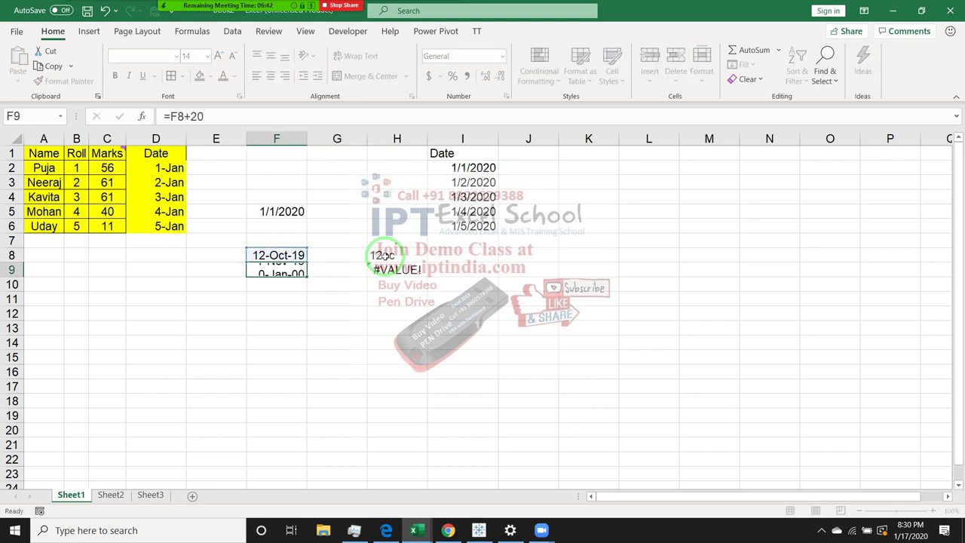
pyautogui.press('Return')
# - Show F8 and F9 as General serial numbers 43750 and 43770, then select F8:F9
pyautogui.press('Up')
pyautogui.press('Up')
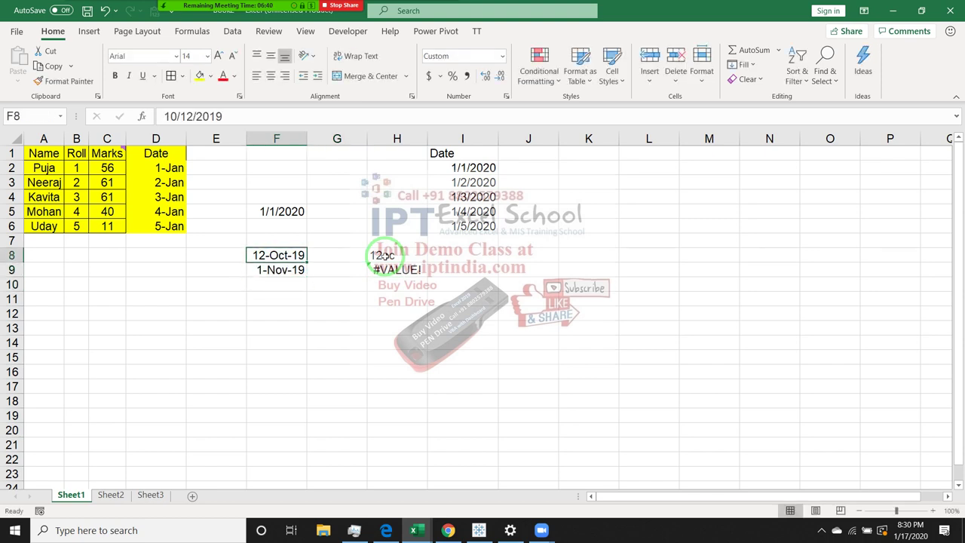
pyautogui.hotkey('ctrl', 'shift', '~')
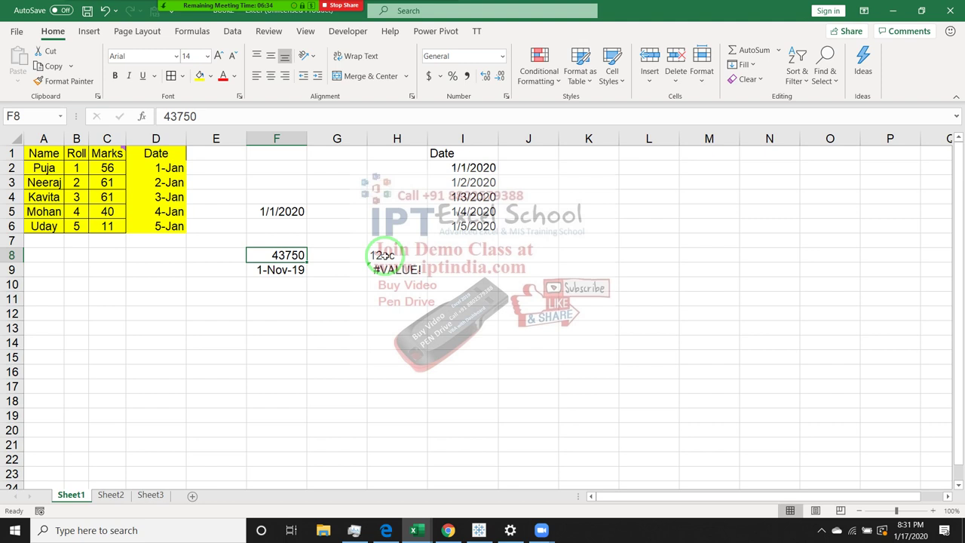
pyautogui.press('Down')
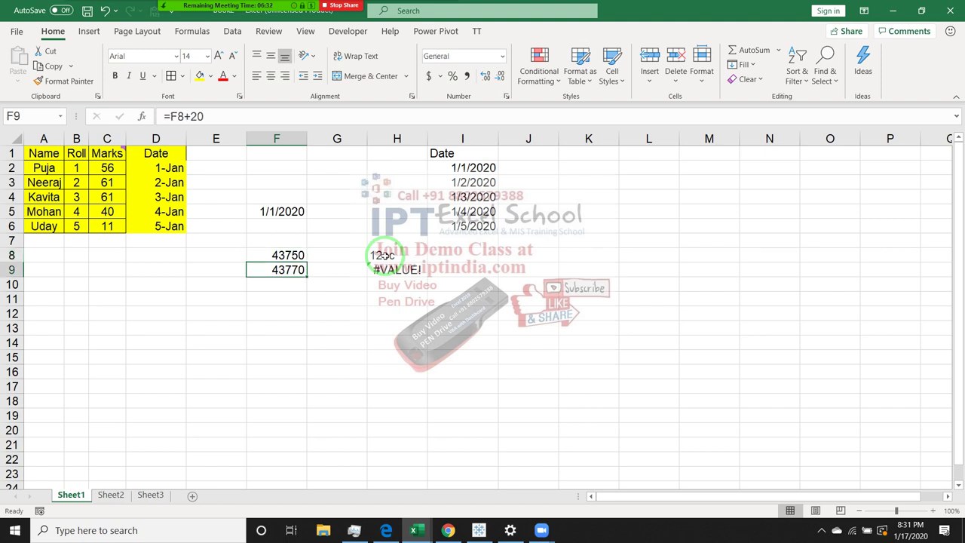
pyautogui.press('Up')
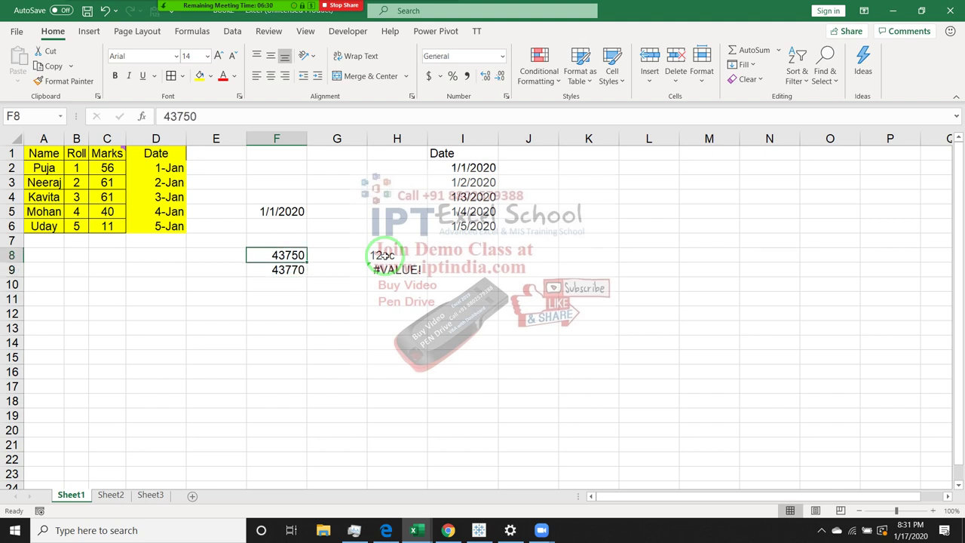
pyautogui.hotkey('shift', 'Down')
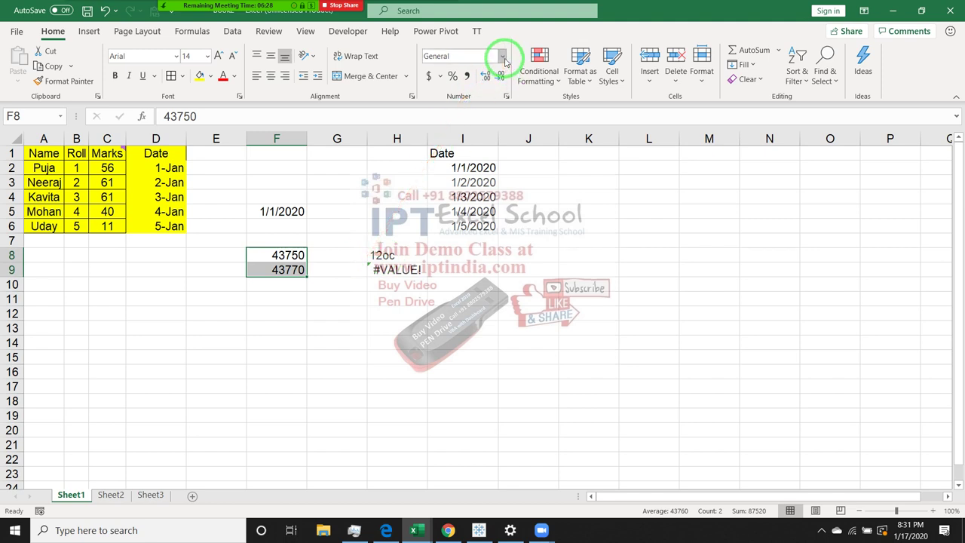
# - Format F8:F9 as Short Date so they read 10/12/2019 and 11/1/2019
pyautogui.click(504, 62)
pyautogui.click(482, 227)
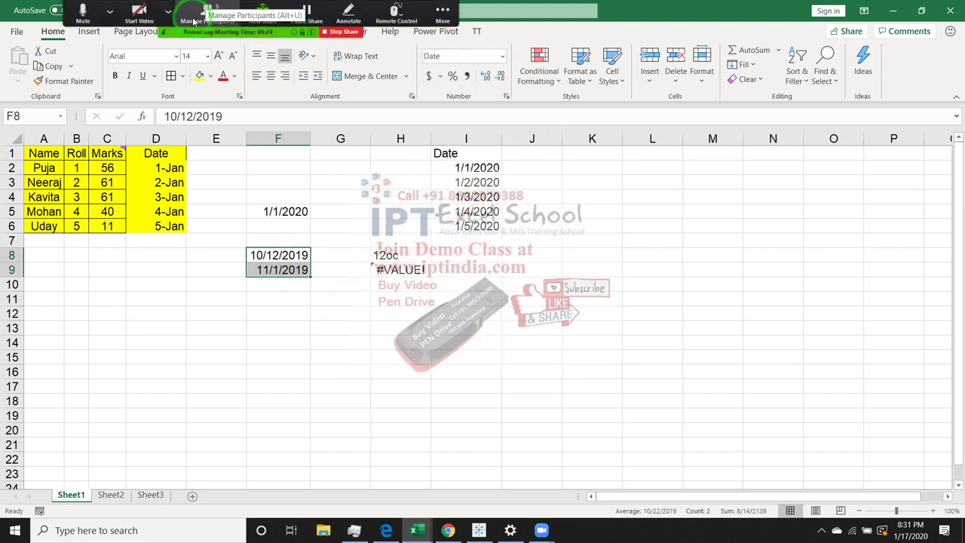
pyautogui.click(194, 21)
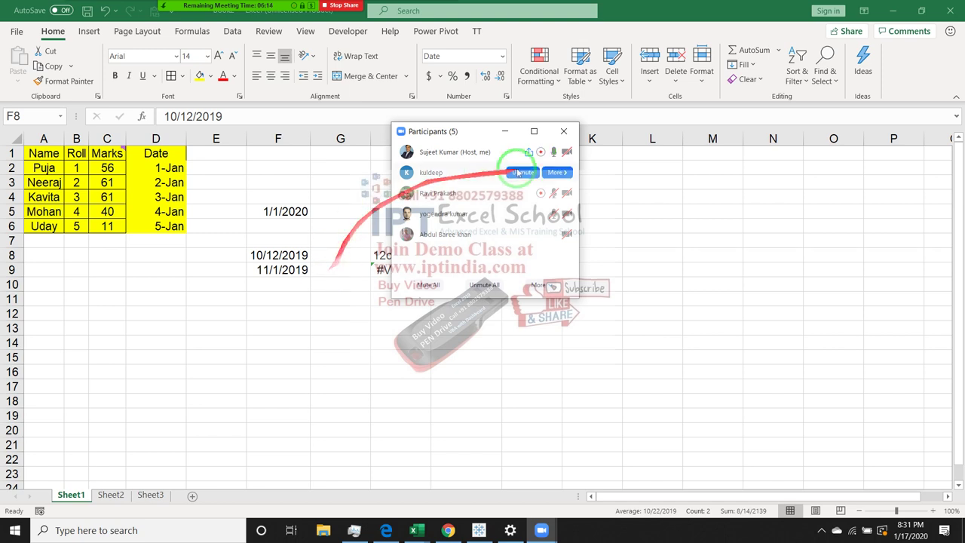
pyautogui.click(563, 133)
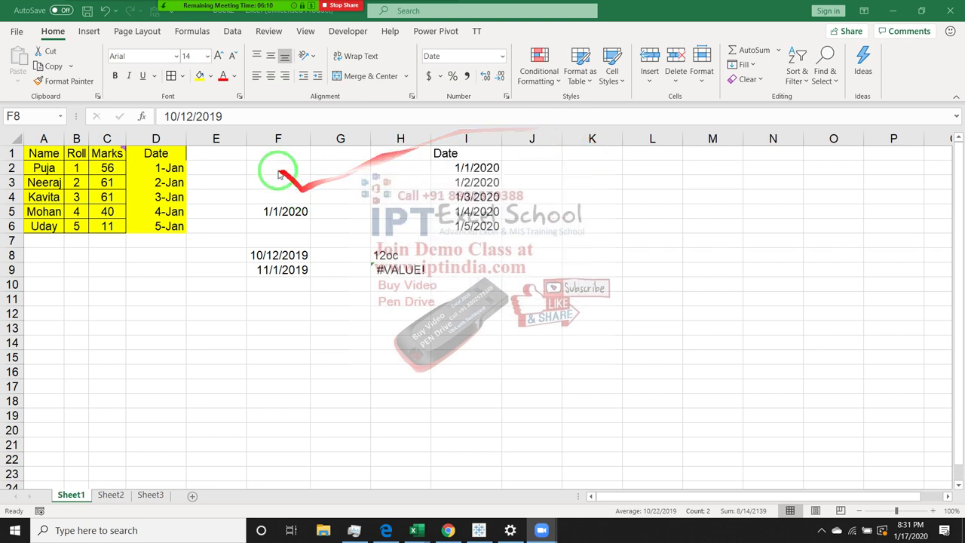
# - Copy D1:D6 and paste it into J1 with Paste Special 'Formulas and number formats'
pyautogui.moveTo(181, 151); pyautogui.dragTo(174, 226)
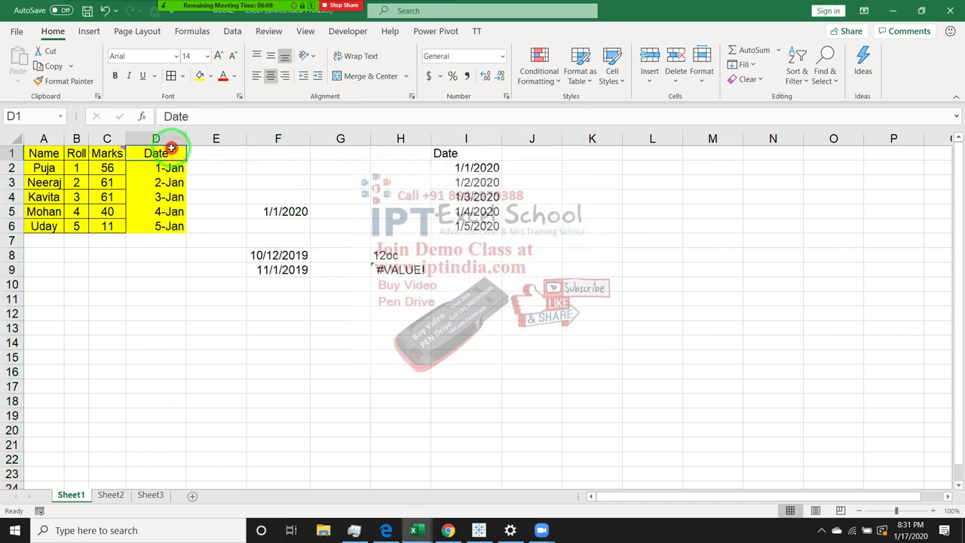
pyautogui.hotkey('ctrl', 'c')
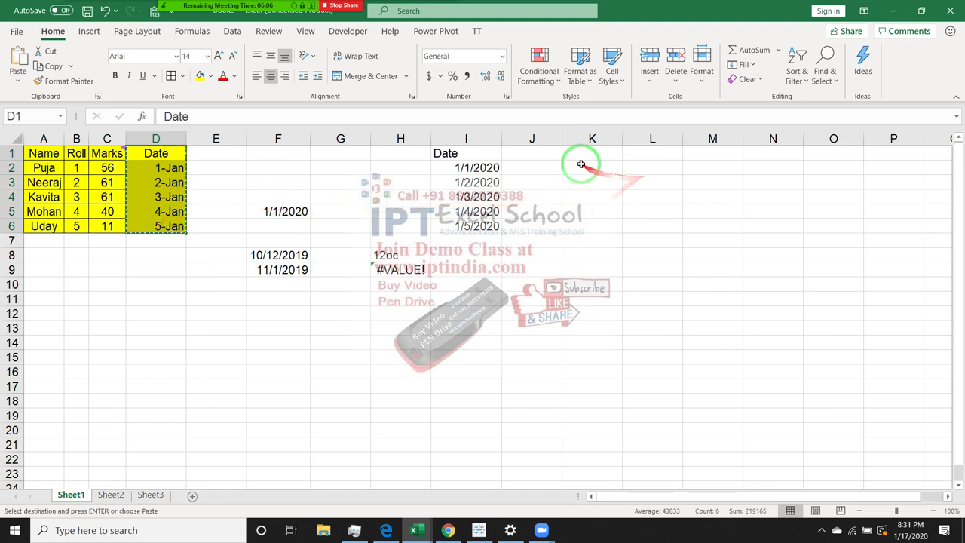
pyautogui.click(541, 157)
pyautogui.rightClick(541, 157)
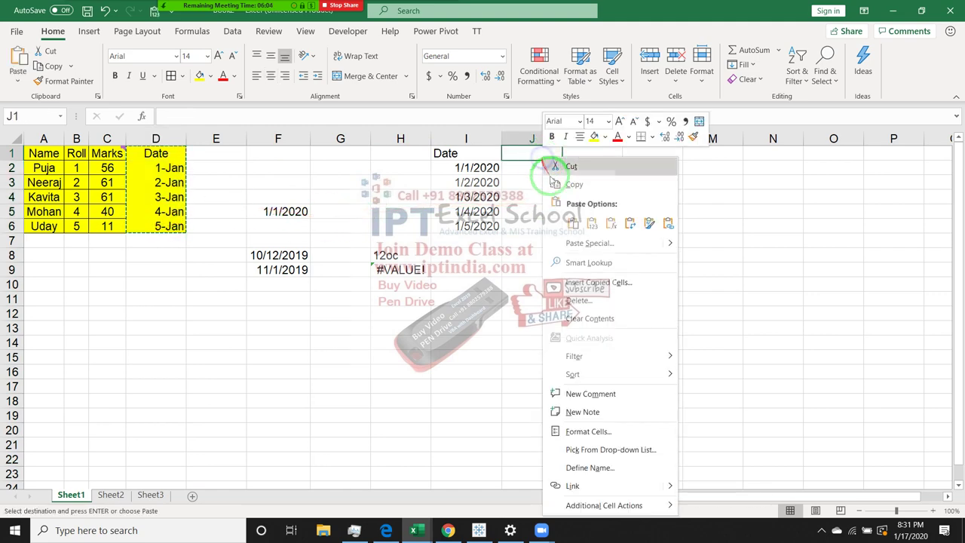
pyautogui.click(577, 246)
pyautogui.click(486, 193)
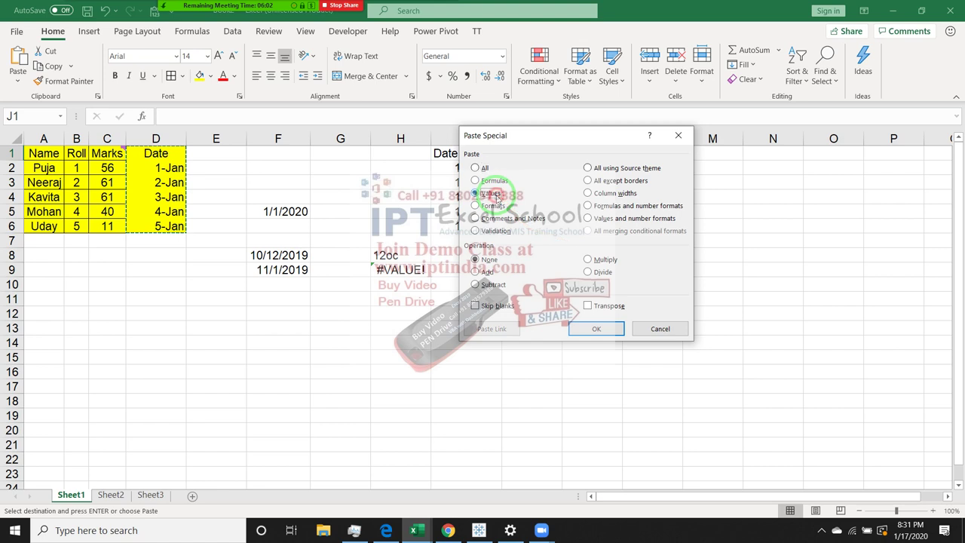
pyautogui.moveTo(501, 141); pyautogui.dragTo(610, 138)
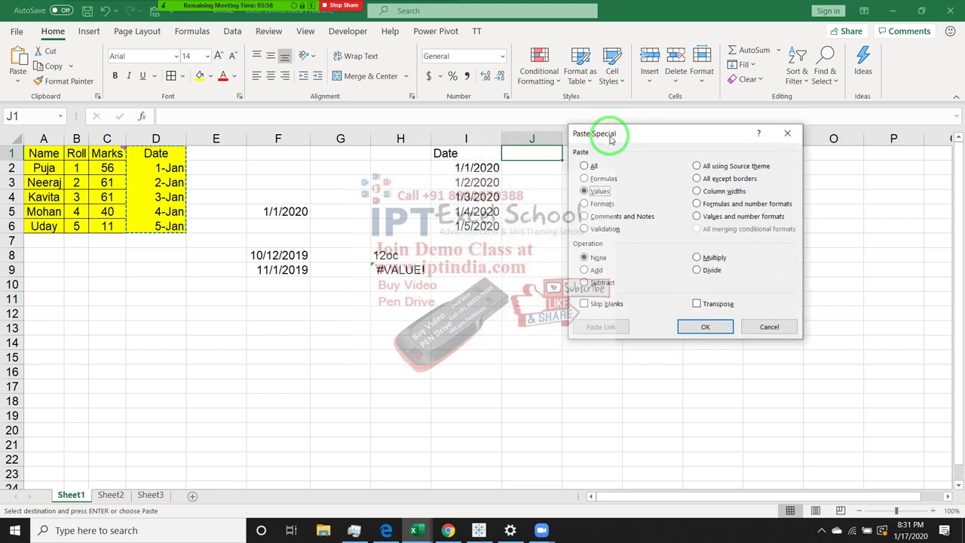
pyautogui.click(206, 9)
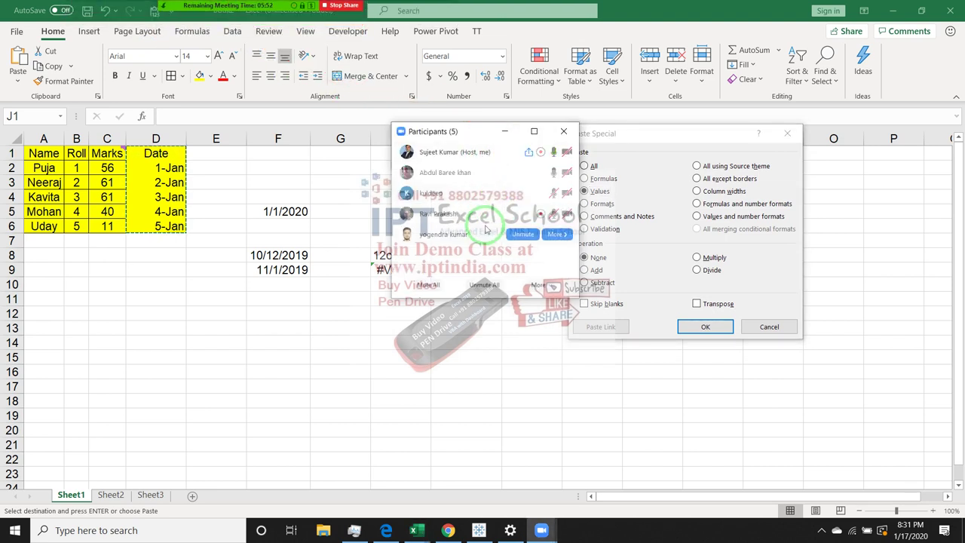
pyautogui.click(564, 132)
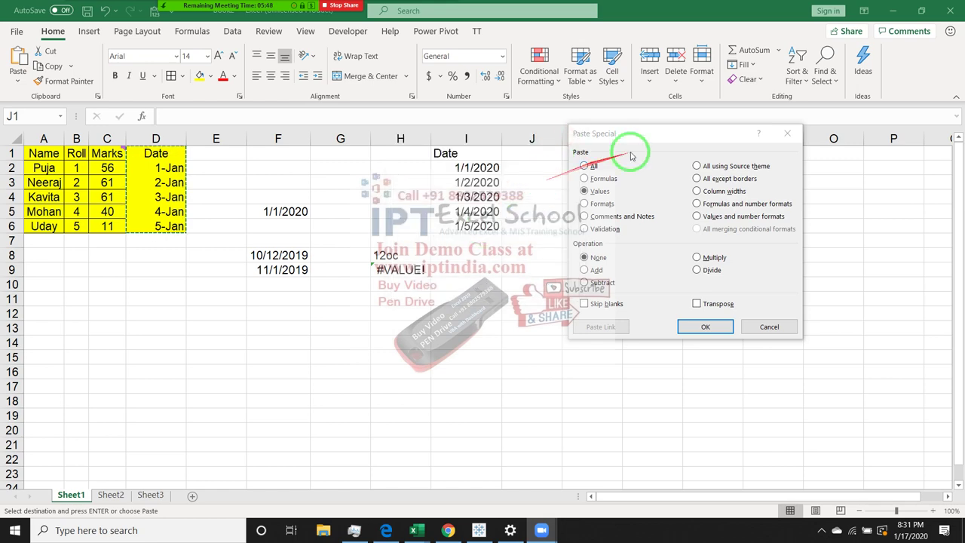
pyautogui.moveTo(656, 133)
pyautogui.mouseDown()
pyautogui.moveTo(525, 154)
pyautogui.moveTo(683, 101)
pyautogui.mouseUp()
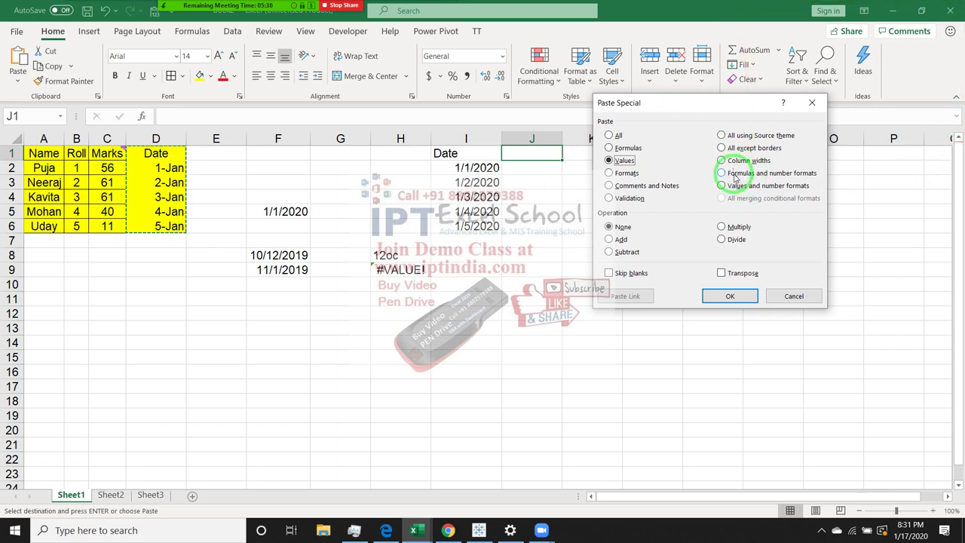
pyautogui.click(733, 174)
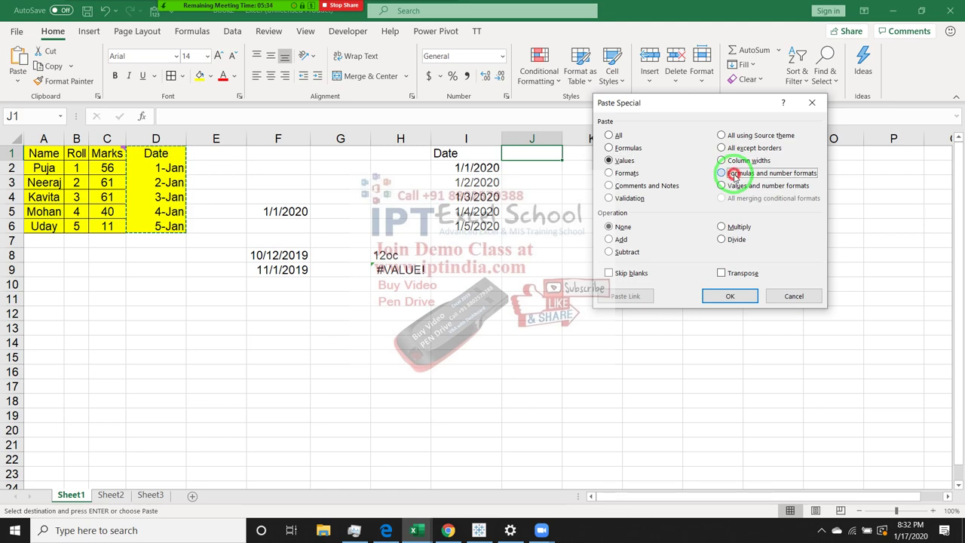
pyautogui.click(731, 295)
# - Paste the copied Date column into K1 using Paste Special 'Values and number formats'
pyautogui.rightClick(607, 155)
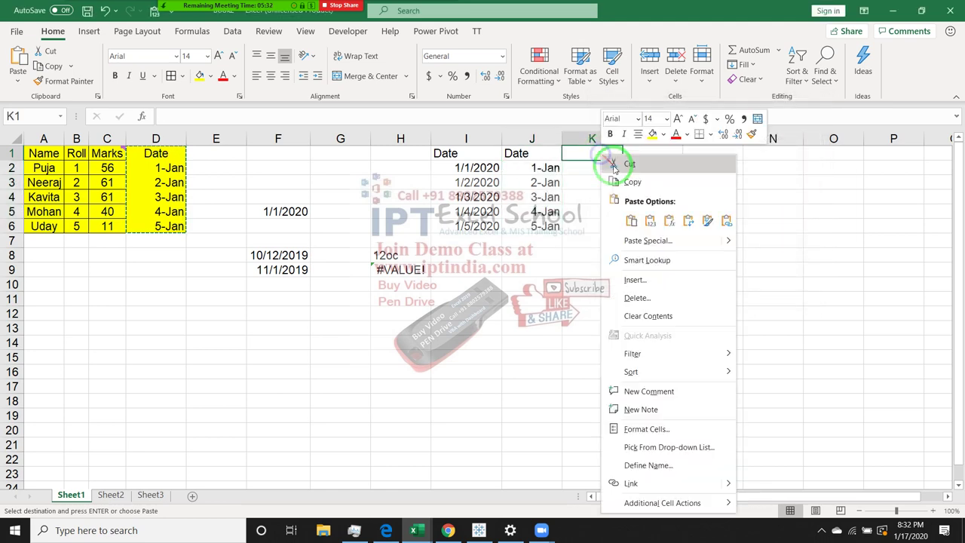
pyautogui.click(650, 239)
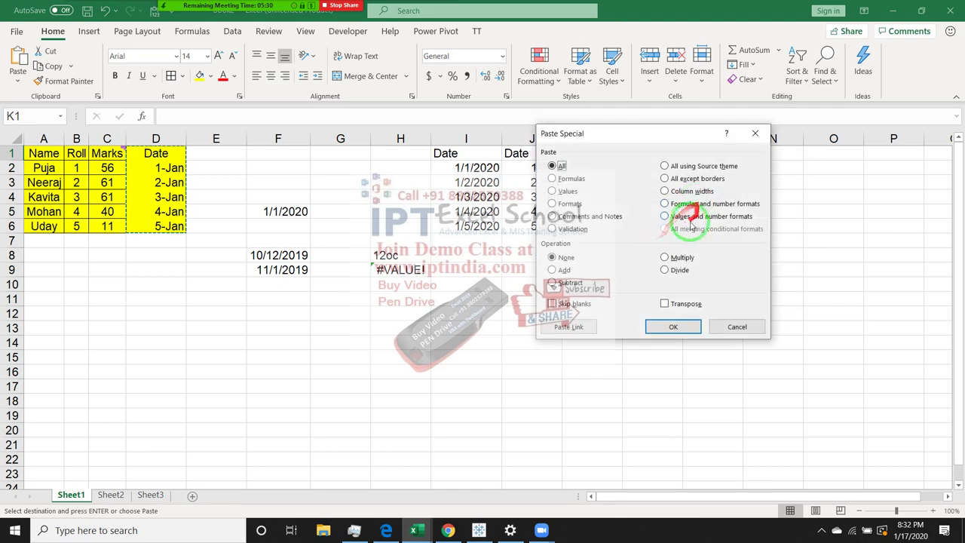
pyautogui.click(686, 217)
pyautogui.moveTo(629, 136); pyautogui.dragTo(704, 111)
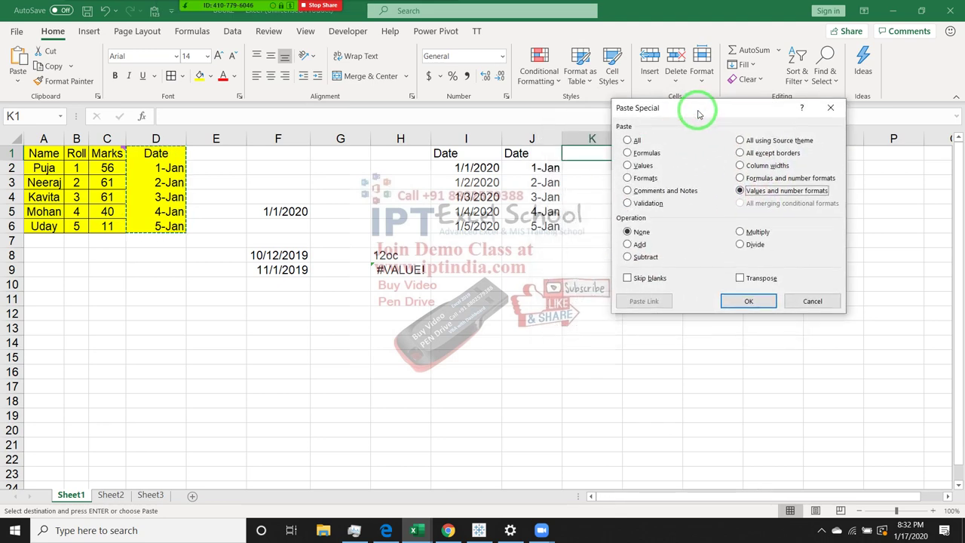
pyautogui.moveTo(276, 32)
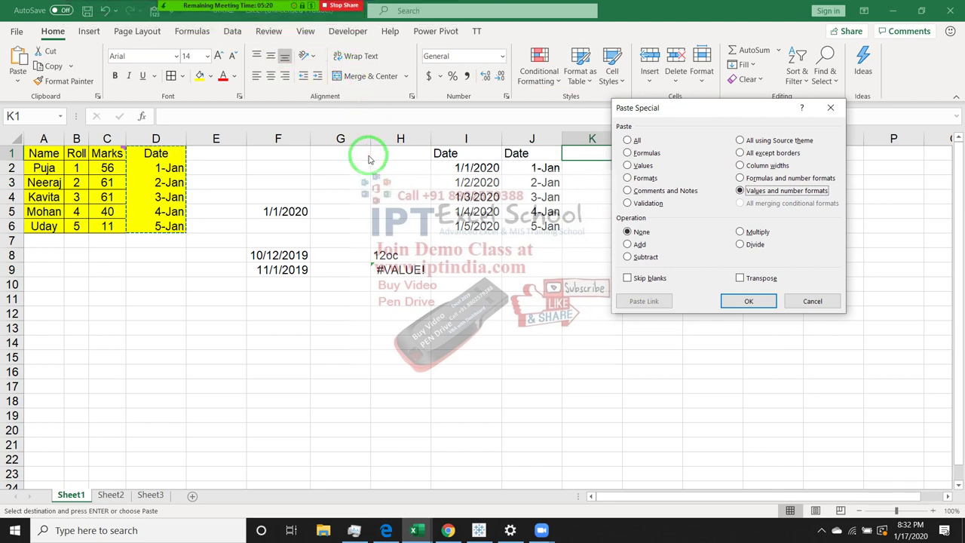
pyautogui.click(752, 301)
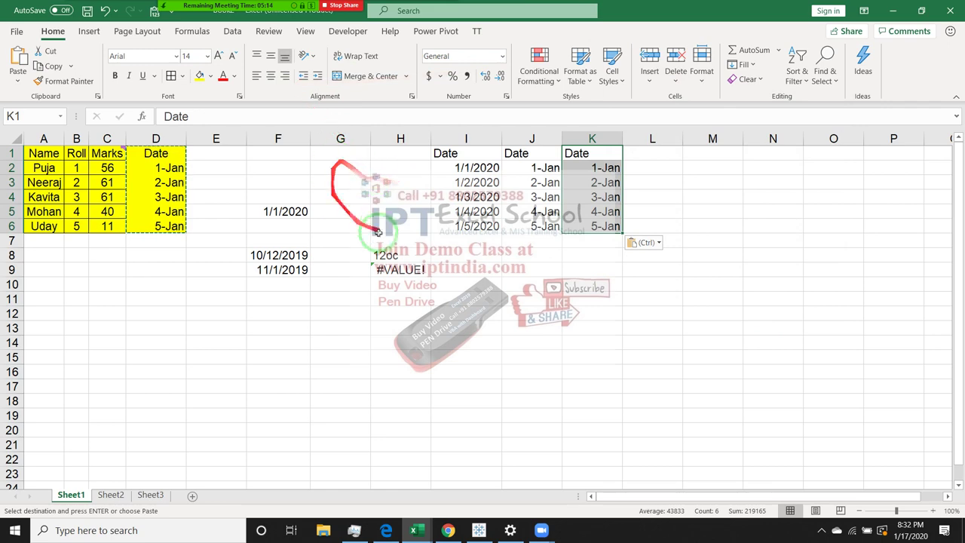
pyautogui.click(345, 213)
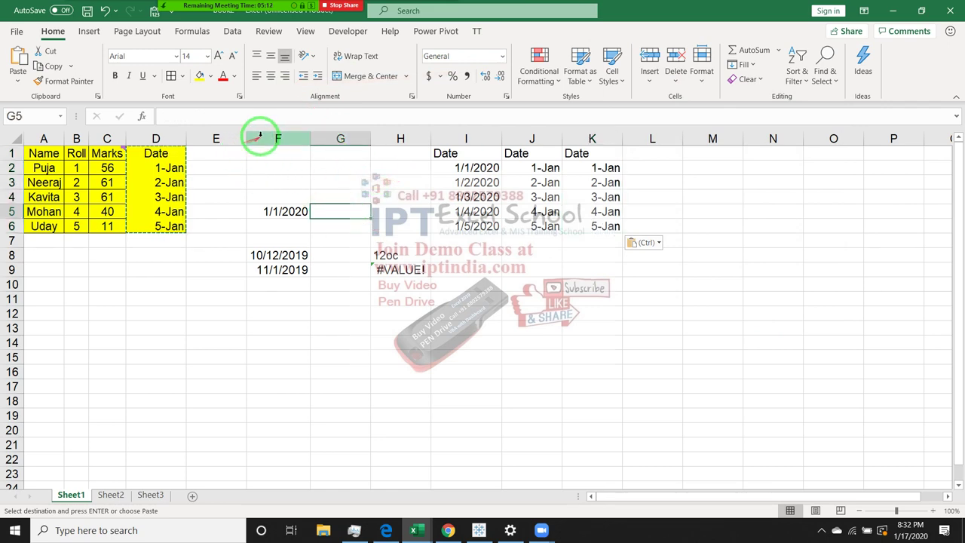
# - Delete columns F through L and auto-fit column D to its dates
pyautogui.moveTo(259, 137); pyautogui.dragTo(625, 147)
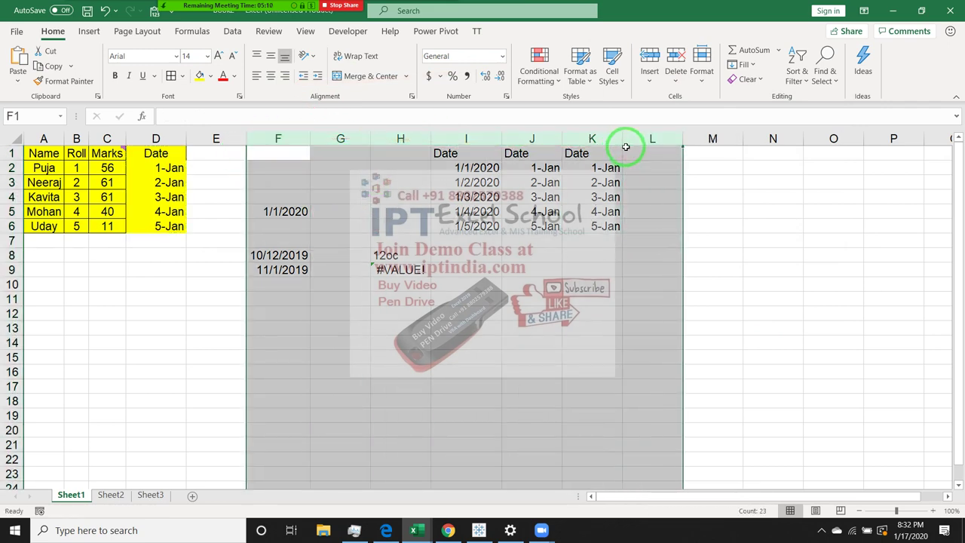
pyautogui.hotkey('ctrl', '-')
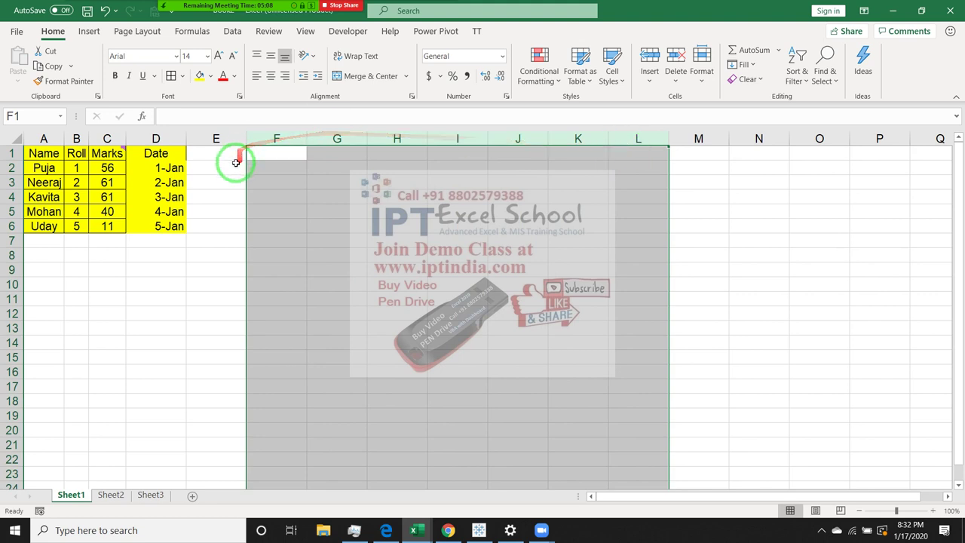
pyautogui.click(228, 166)
pyautogui.doubleClick(187, 136)
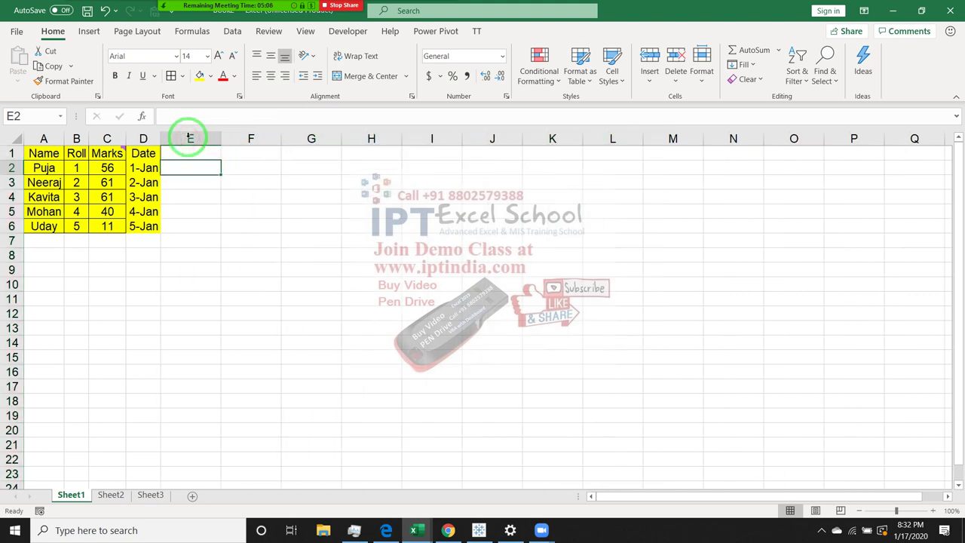
pyautogui.click(208, 12)
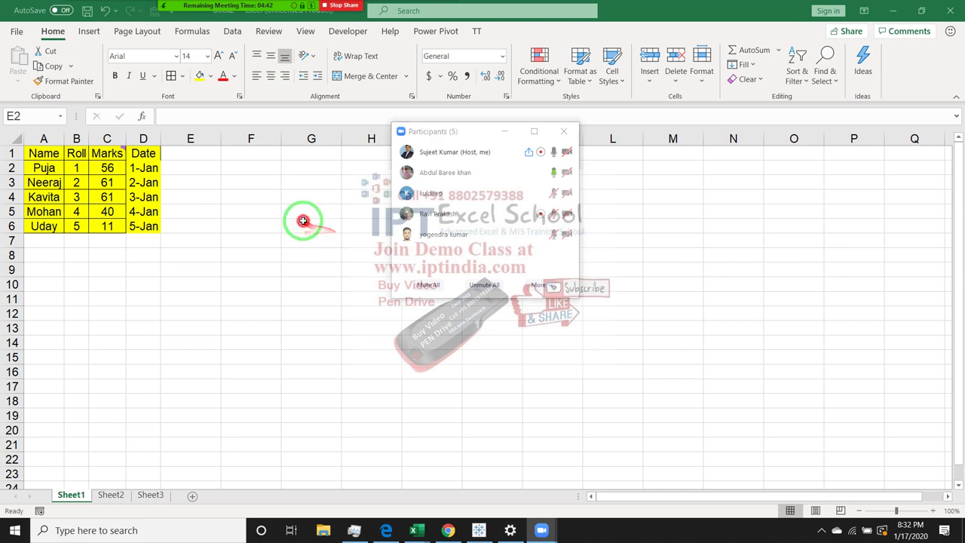
# - Paste D2's date into F2 as the plain value 43831, then select the dates D2:D6
pyautogui.click(249, 169)
pyautogui.click(143, 168)
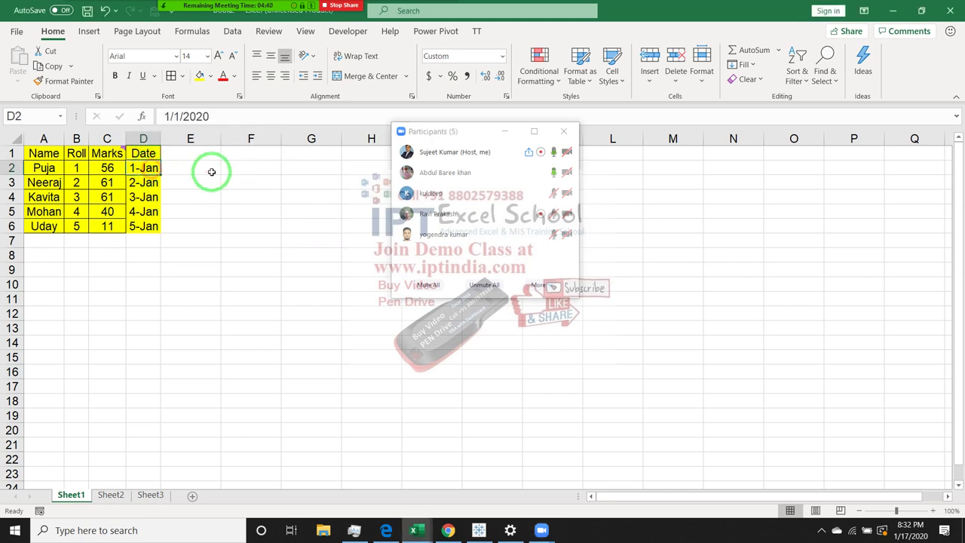
pyautogui.hotkey('ctrl', 'c')
pyautogui.click(257, 167)
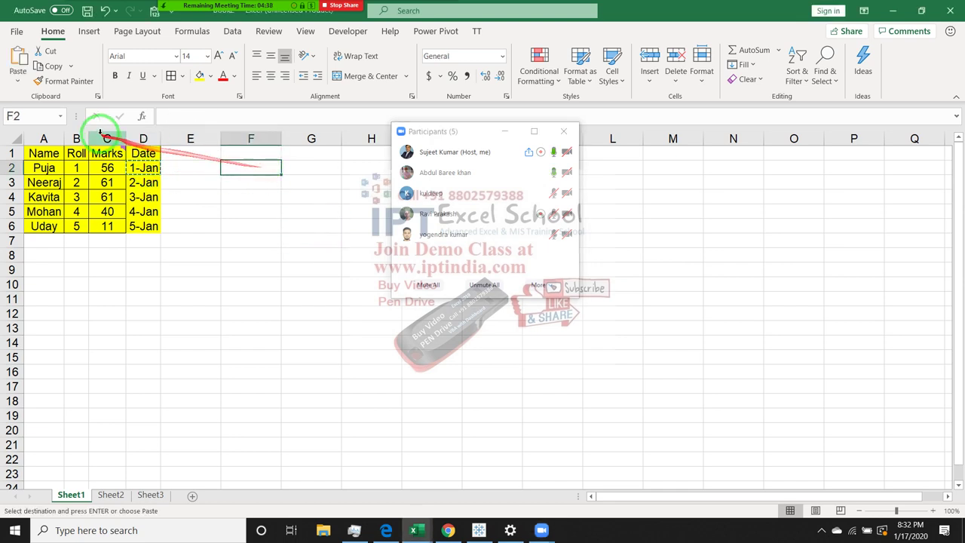
pyautogui.click(17, 80)
pyautogui.click(16, 177)
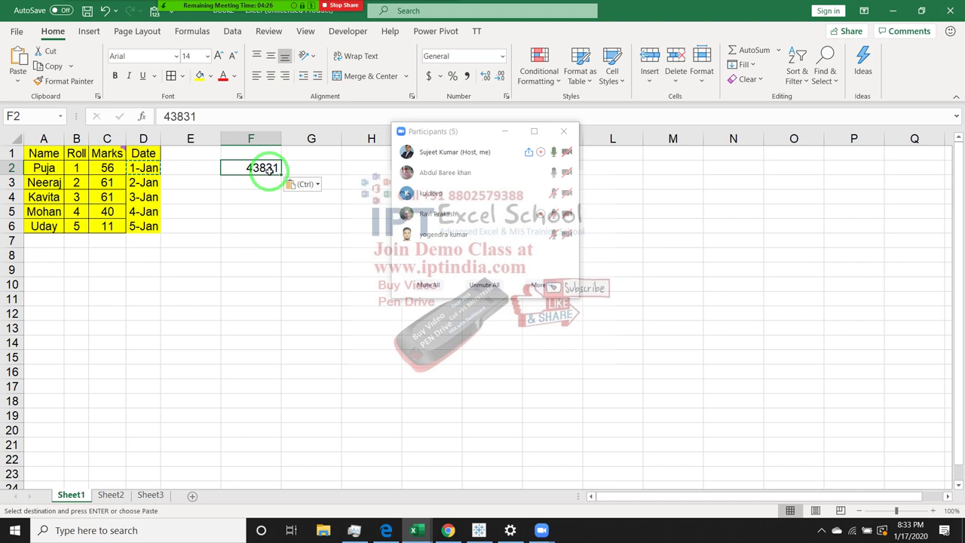
pyautogui.moveTo(143, 168); pyautogui.dragTo(144, 226)
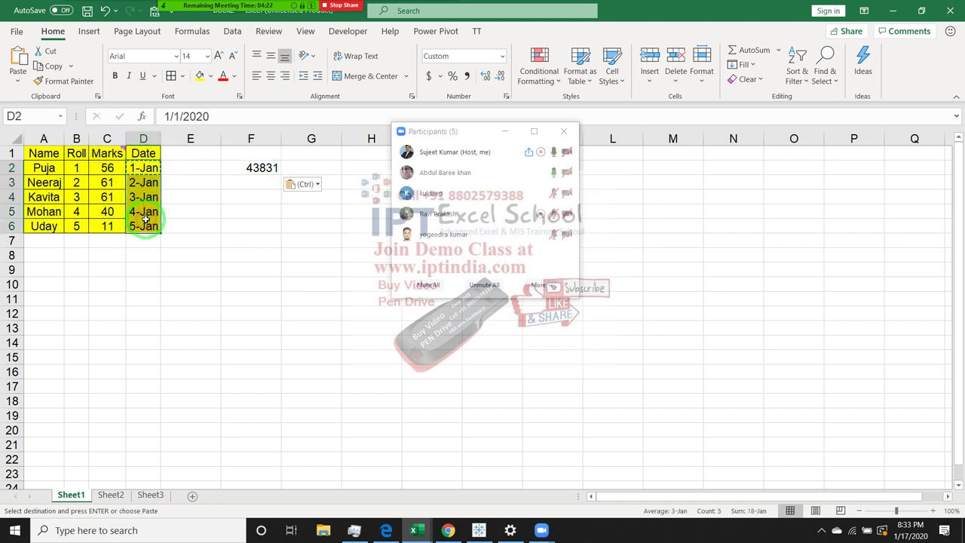
# - Paste the copied dates into G1 using Paste Special 'Values and number formats'
pyautogui.rightClick(312, 152)
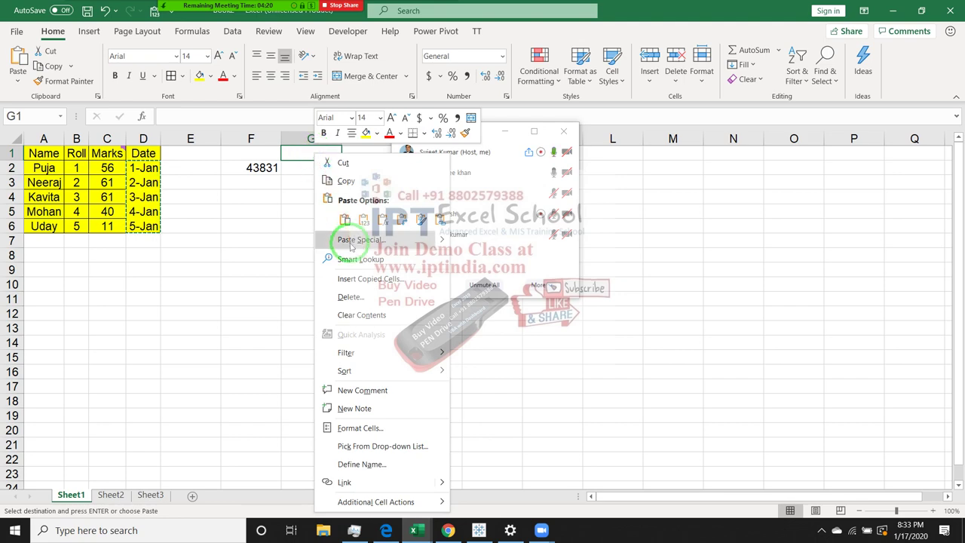
pyautogui.click(351, 243)
pyautogui.moveTo(310, 134); pyautogui.dragTo(120, 133)
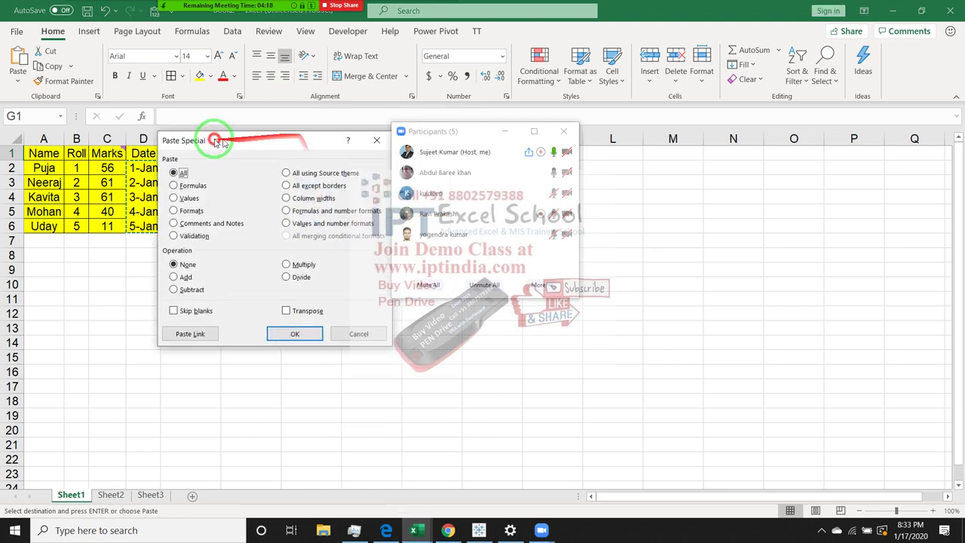
pyautogui.click(183, 216)
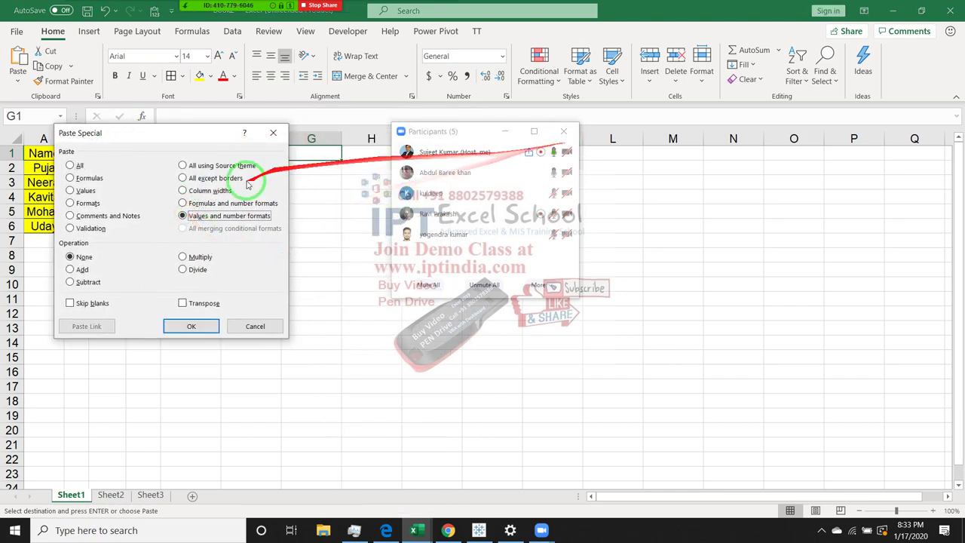
pyautogui.click(564, 132)
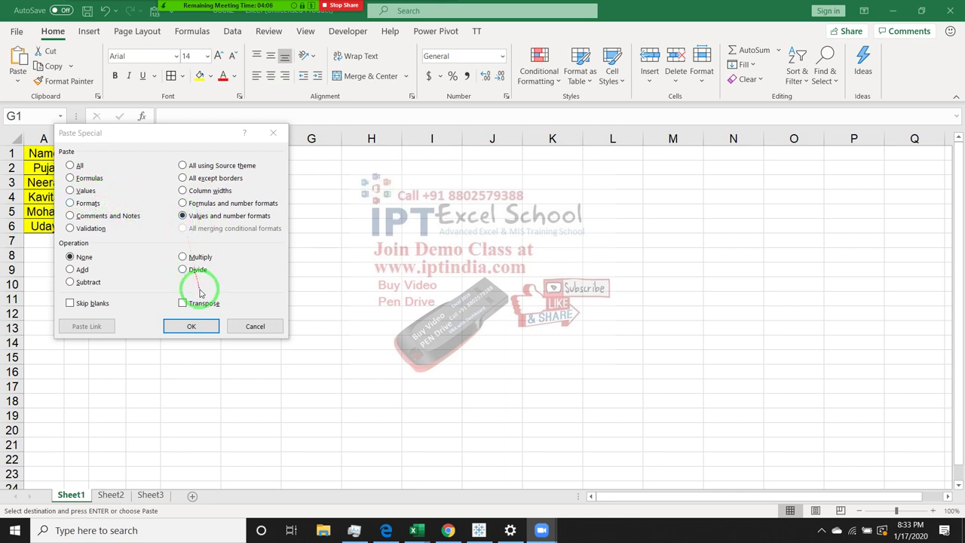
pyautogui.click(202, 328)
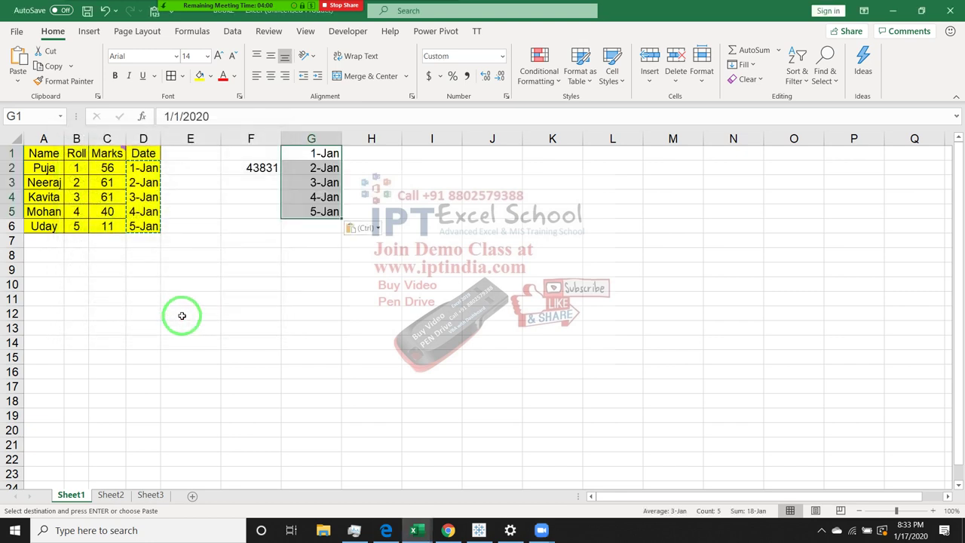
# - Clear columns F through H and enter 20 in F8
pyautogui.moveTo(251, 138); pyautogui.dragTo(344, 143)
pyautogui.press('Delete')
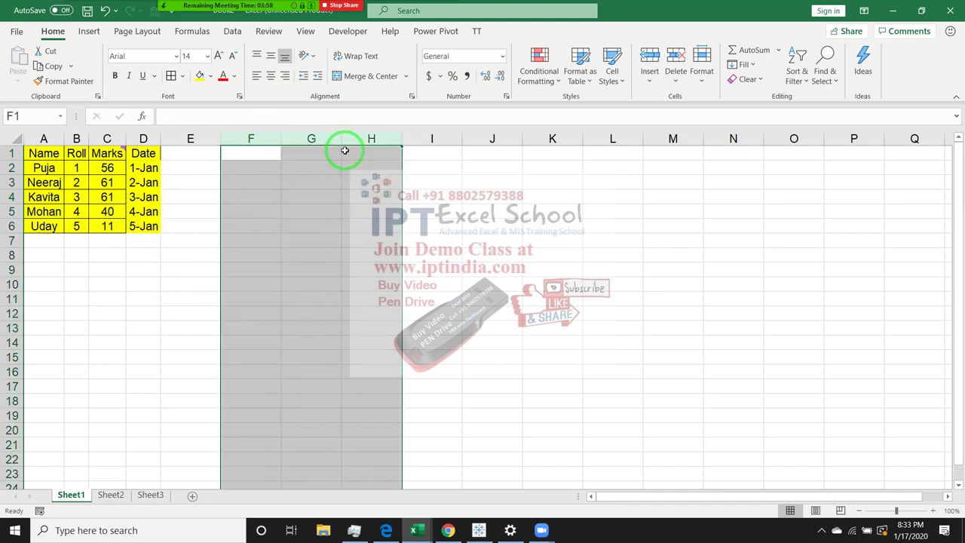
pyautogui.click(231, 254)
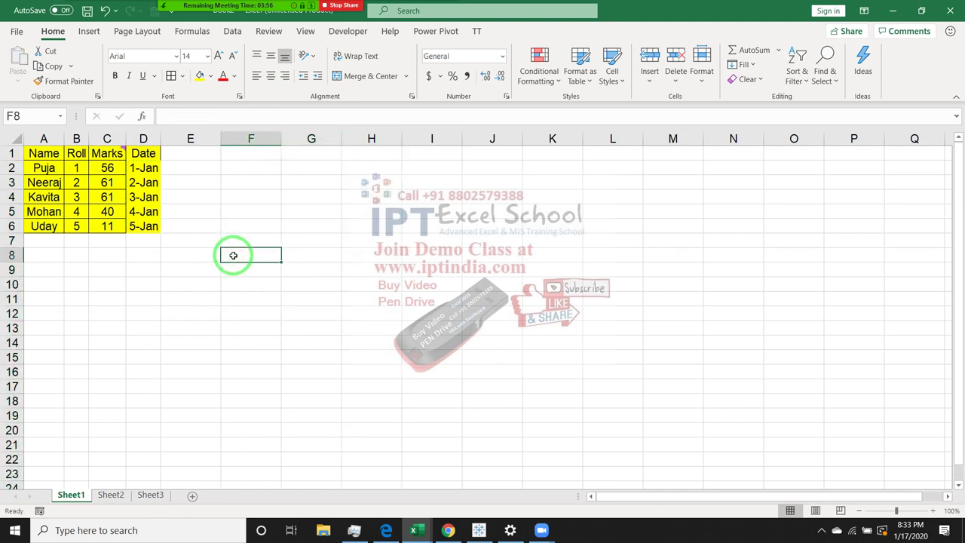
pyautogui.write('20')
pyautogui.press('Tab')
# - Enter 30 in G8 and copy the 20 from F8 toward G8
pyautogui.write('3')
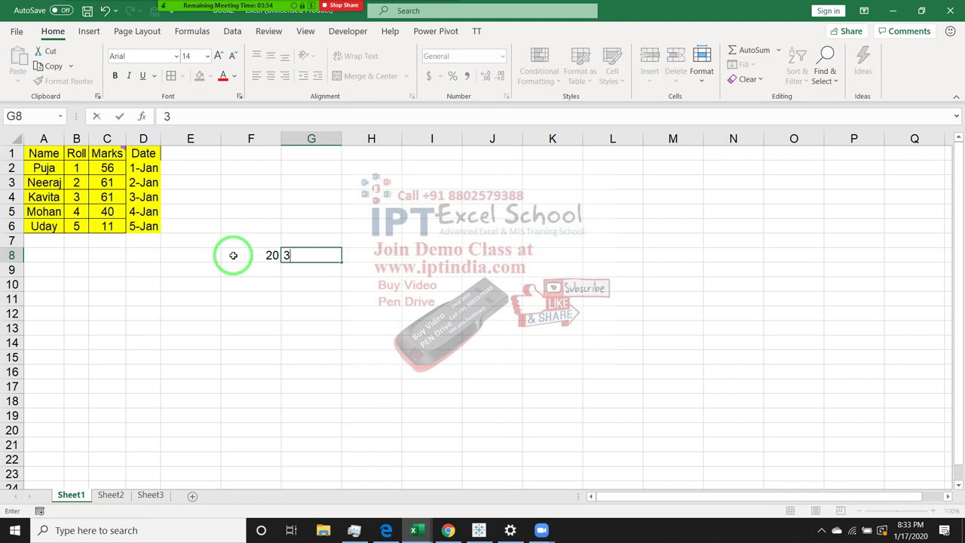
pyautogui.write('0')
pyautogui.press('Return')
pyautogui.click(233, 255)
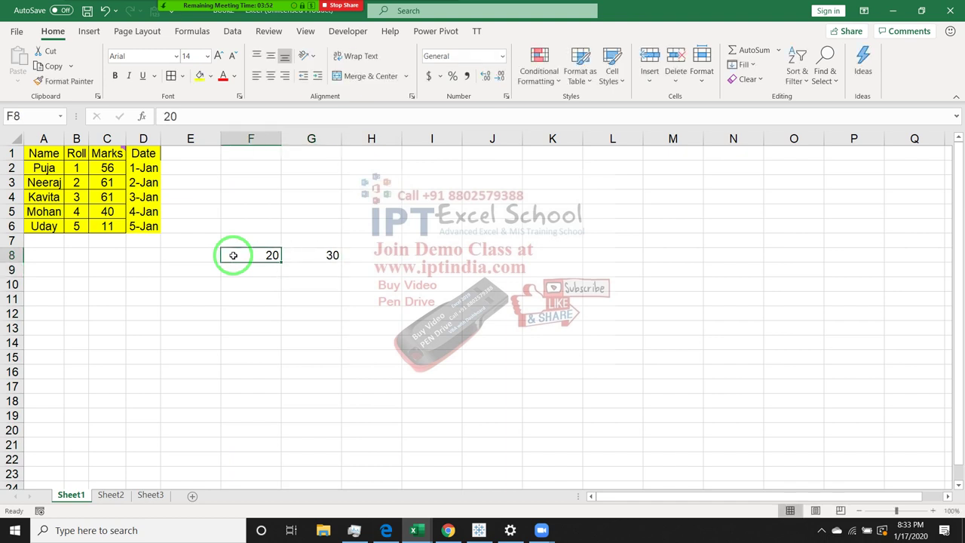
pyautogui.hotkey('ctrl', 'c')
pyautogui.press('Right')
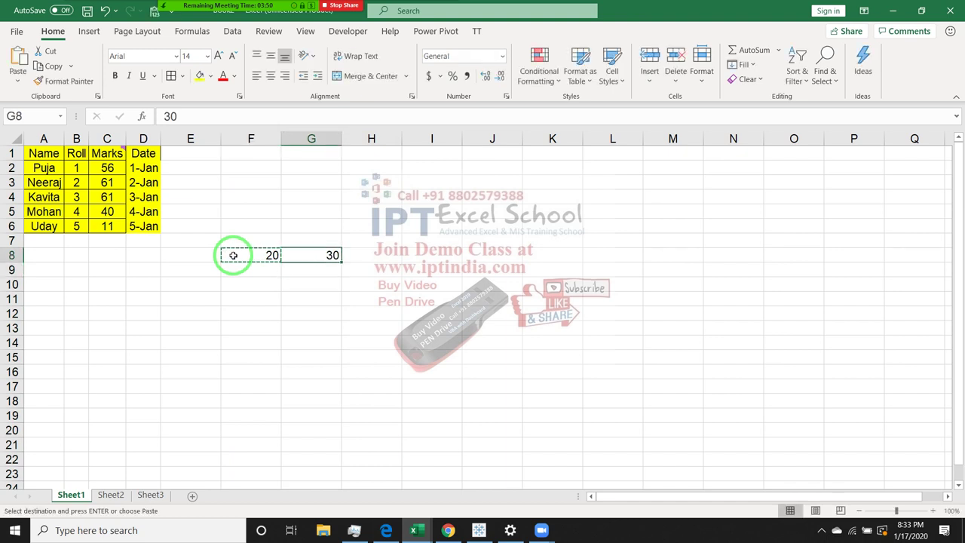
pyautogui.hotkey('ctrl', 'v')
# - Use Paste Special with Operation Add on G8 so it becomes 50
pyautogui.rightClick(319, 255)
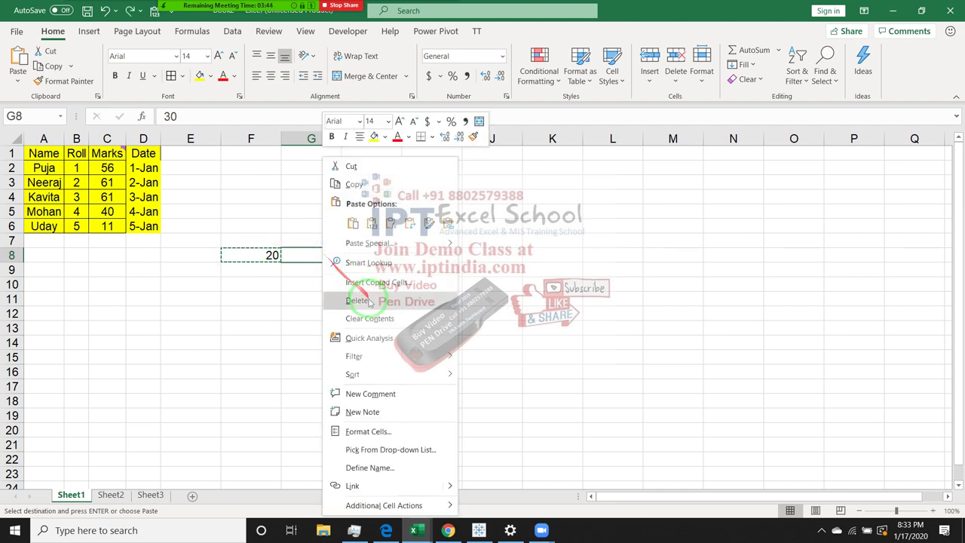
pyautogui.click(367, 242)
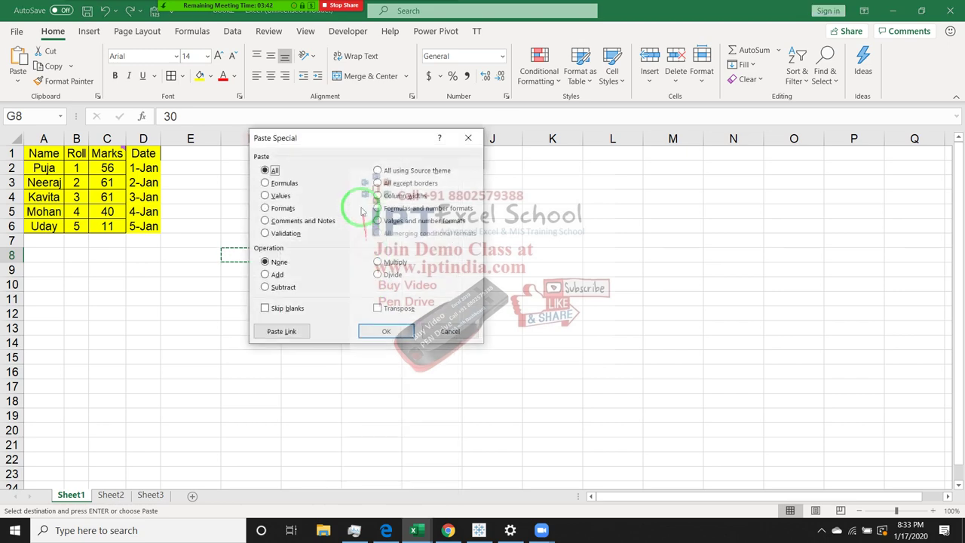
pyautogui.moveTo(319, 141); pyautogui.dragTo(462, 129)
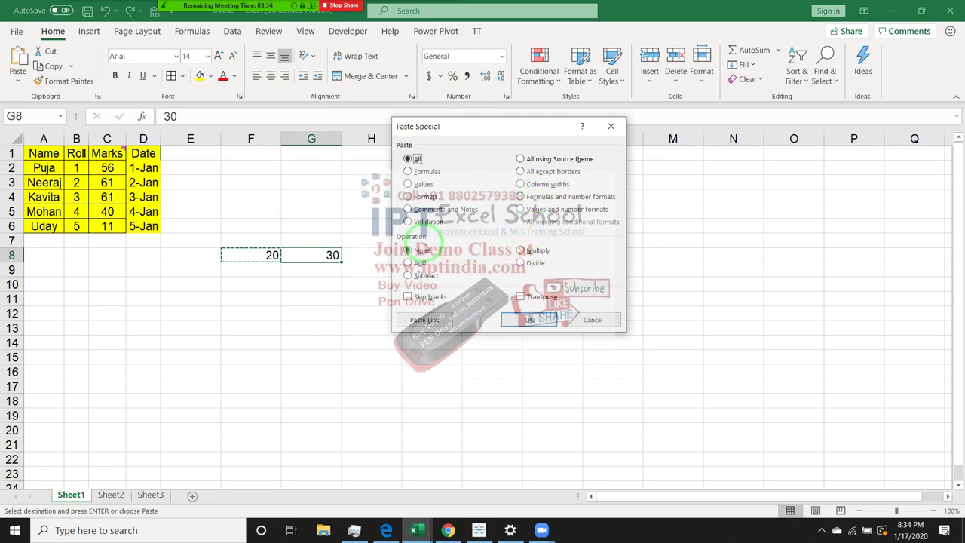
pyautogui.moveTo(492, 126); pyautogui.dragTo(605, 113)
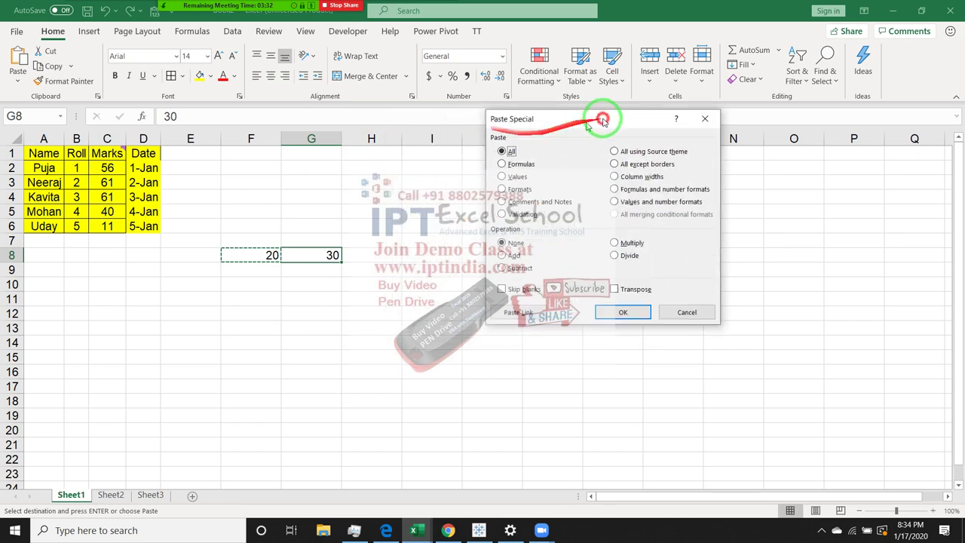
pyautogui.click(527, 251)
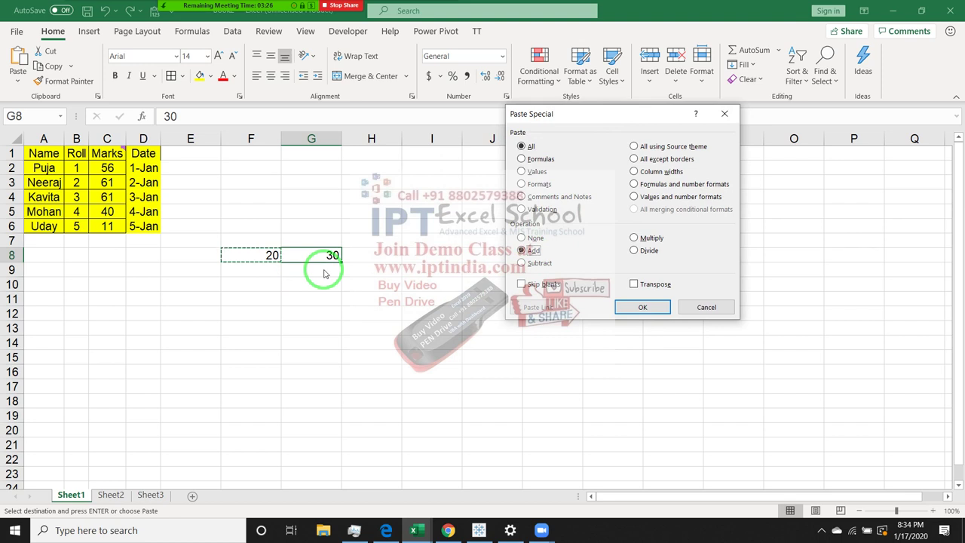
pyautogui.click(632, 308)
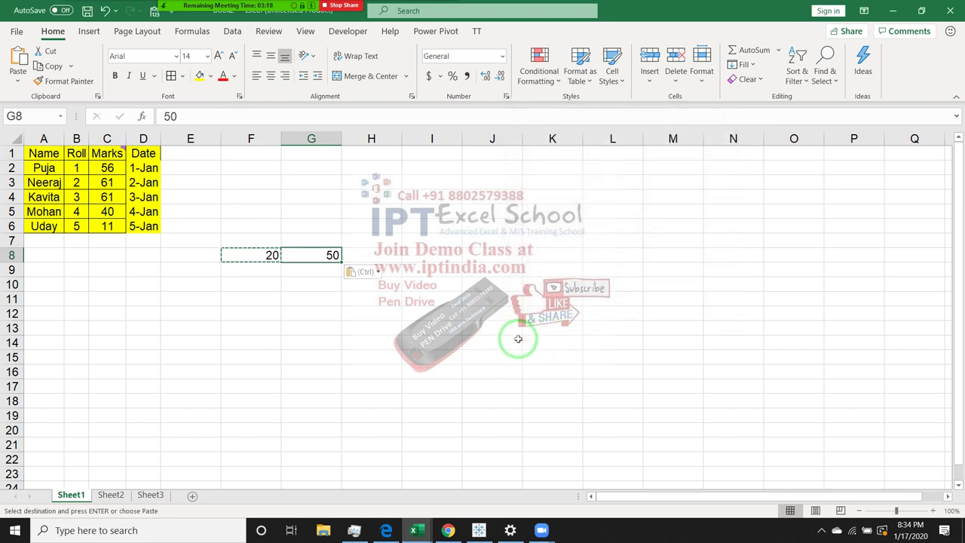
pyautogui.click(438, 237)
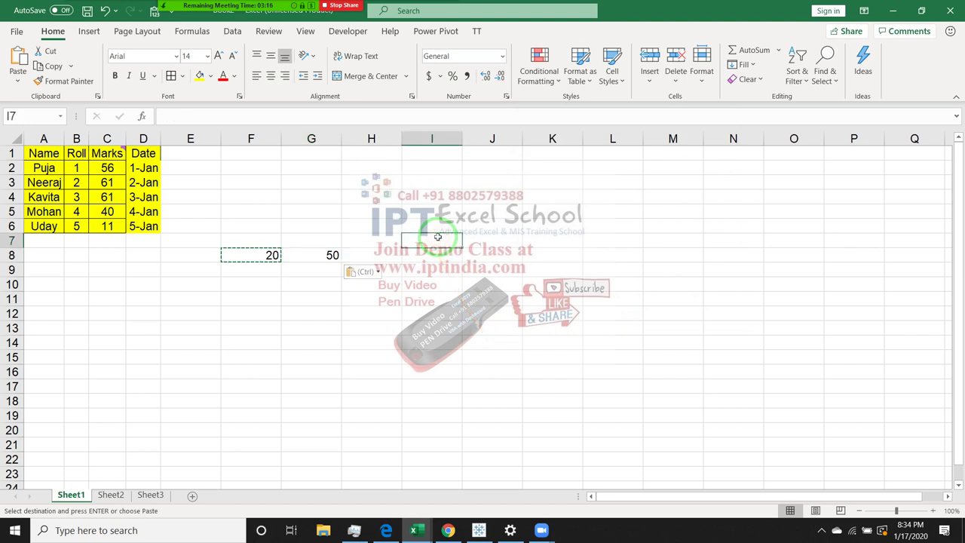
# - Enter 80 in I7 and 30 in J7, then copy the 80
pyautogui.write('80')
pyautogui.write('30')
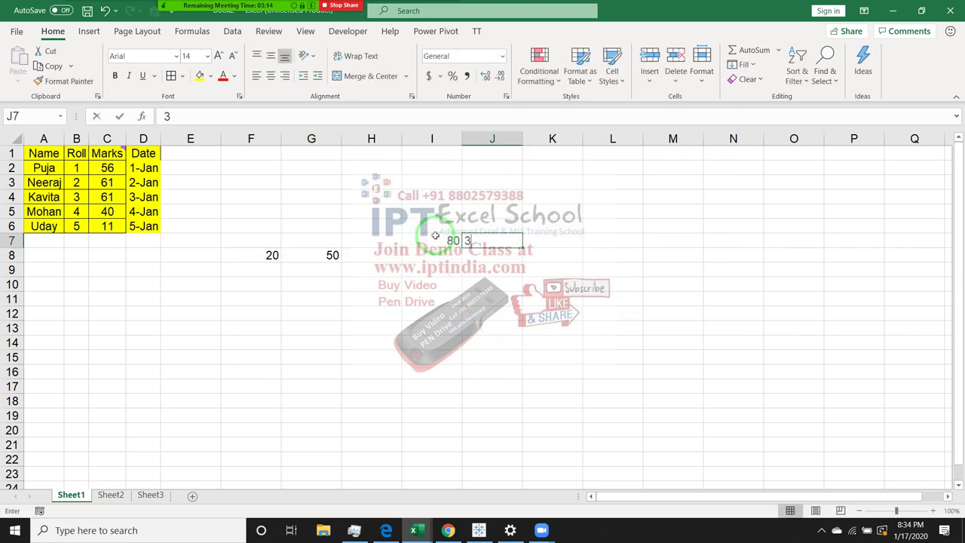
pyautogui.press('Right')
pyautogui.press('Left')
pyautogui.press('Left')
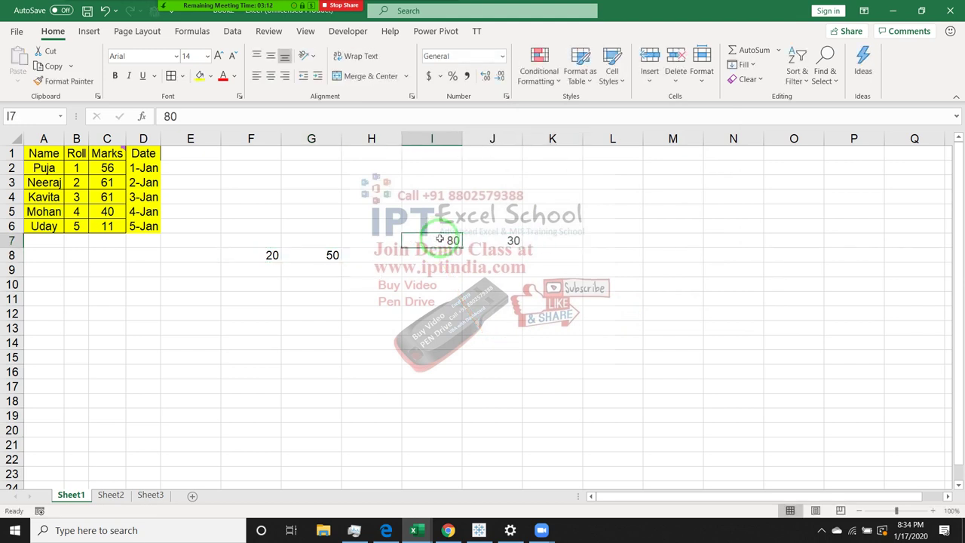
pyautogui.hotkey('ctrl', 'c')
# - Apply Paste Special Multiply to J7 with the copied 80
pyautogui.rightClick(515, 244)
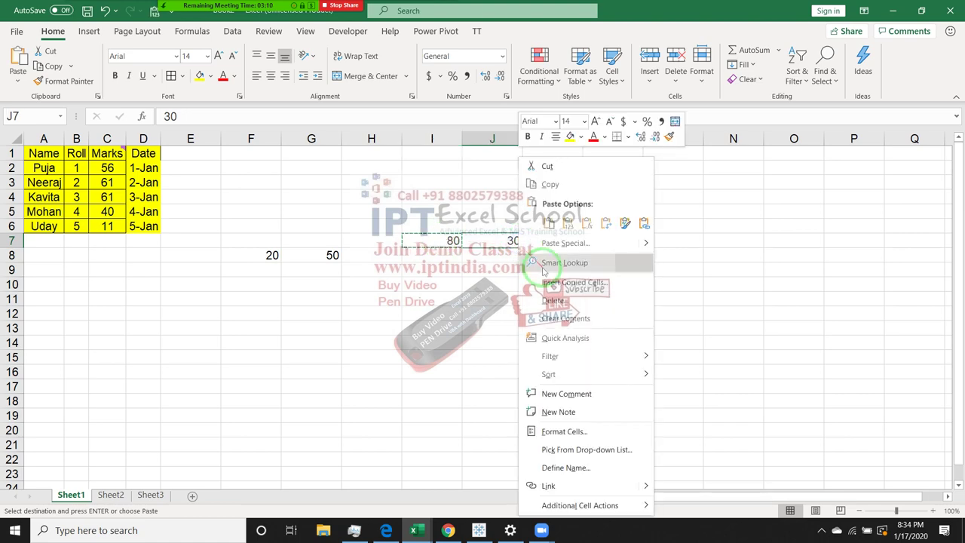
pyautogui.click(565, 242)
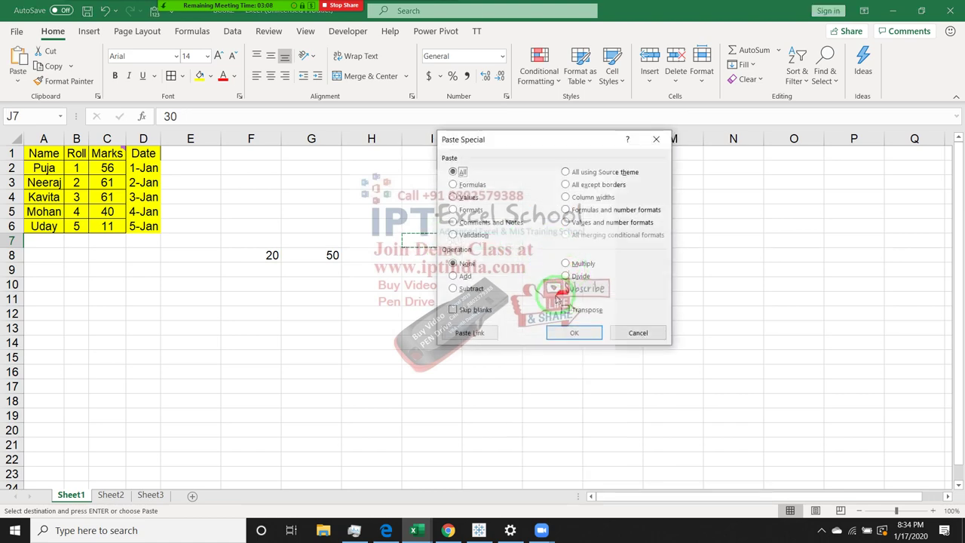
pyautogui.moveTo(544, 145); pyautogui.dragTo(687, 130)
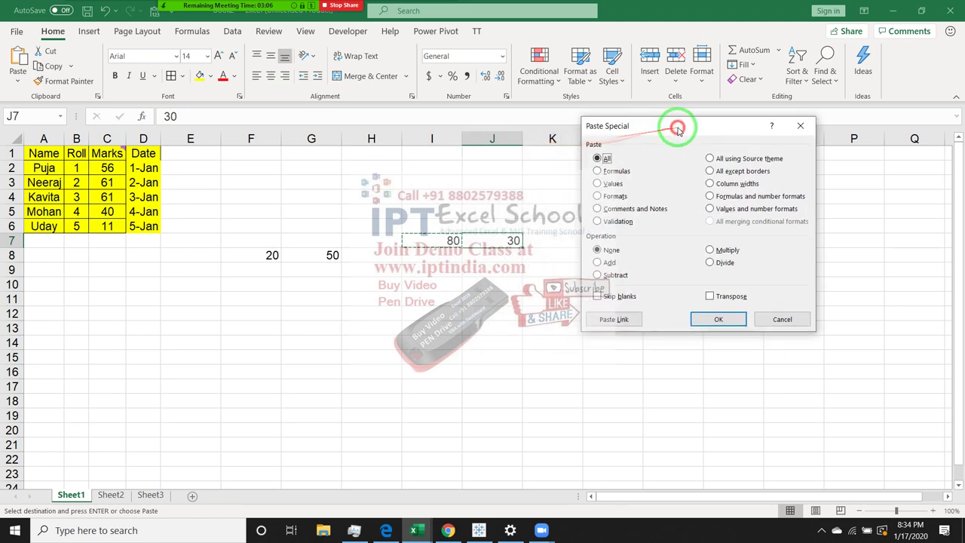
pyautogui.click(725, 251)
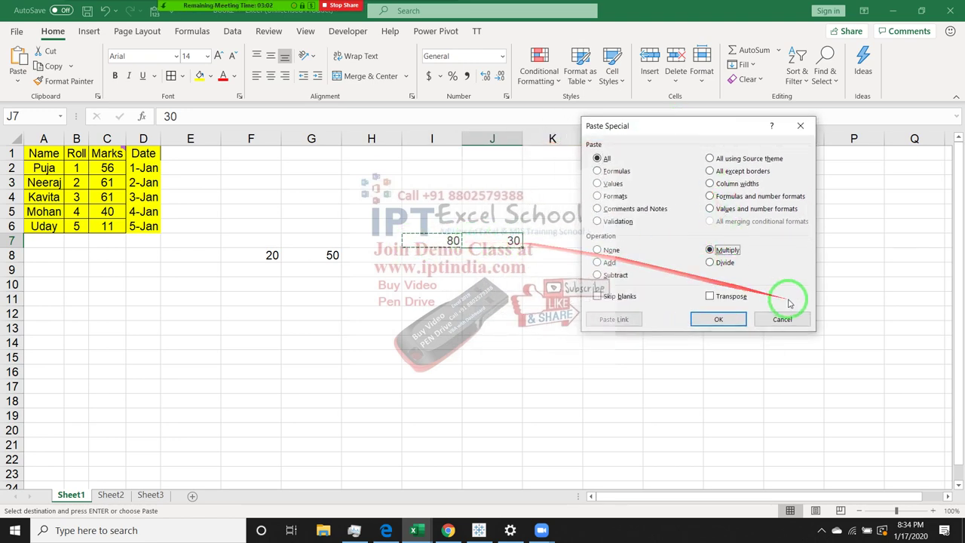
pyautogui.click(735, 319)
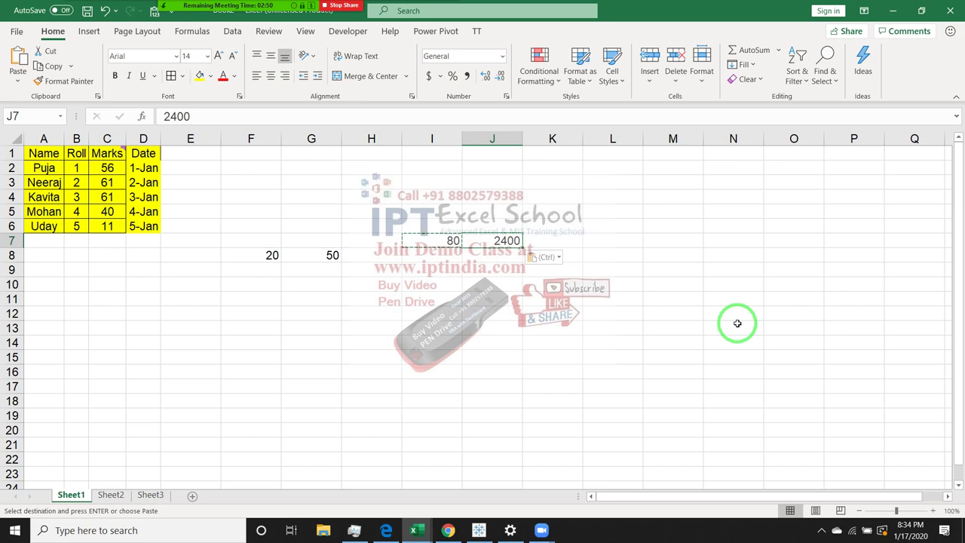
# - Undo, then redo the Paste Special Multiply of 80 from I7 onto J7, giving 2400
pyautogui.hotkey('ctrl', 'z')
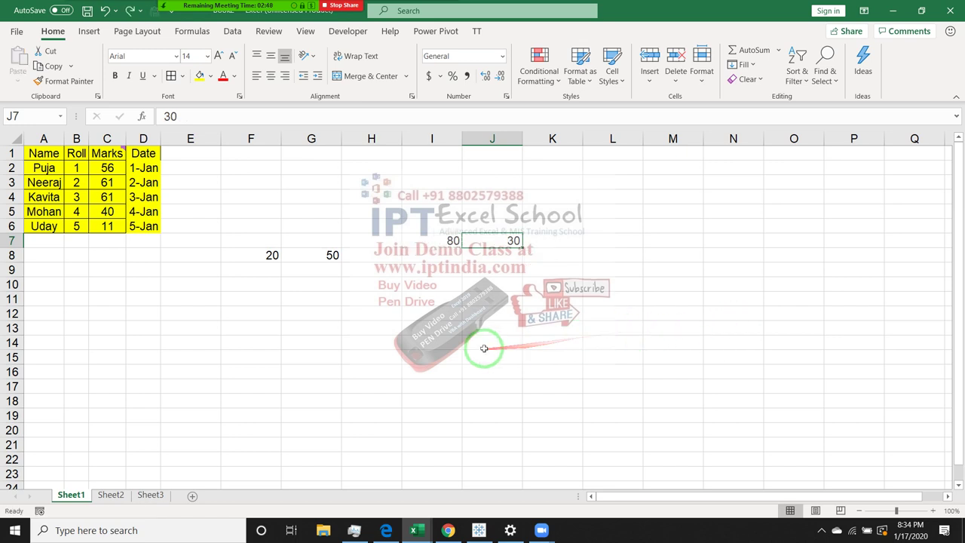
pyautogui.press('Left')
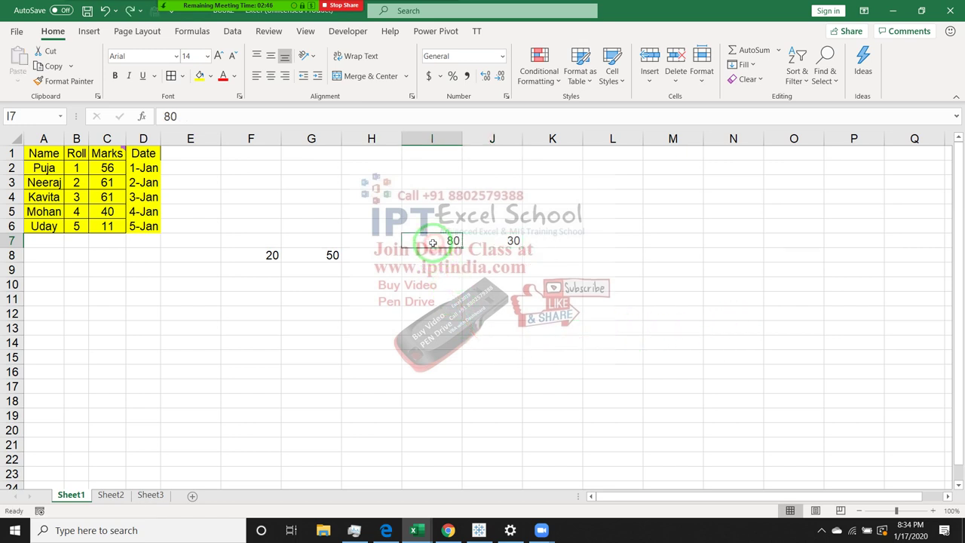
pyautogui.click(470, 245)
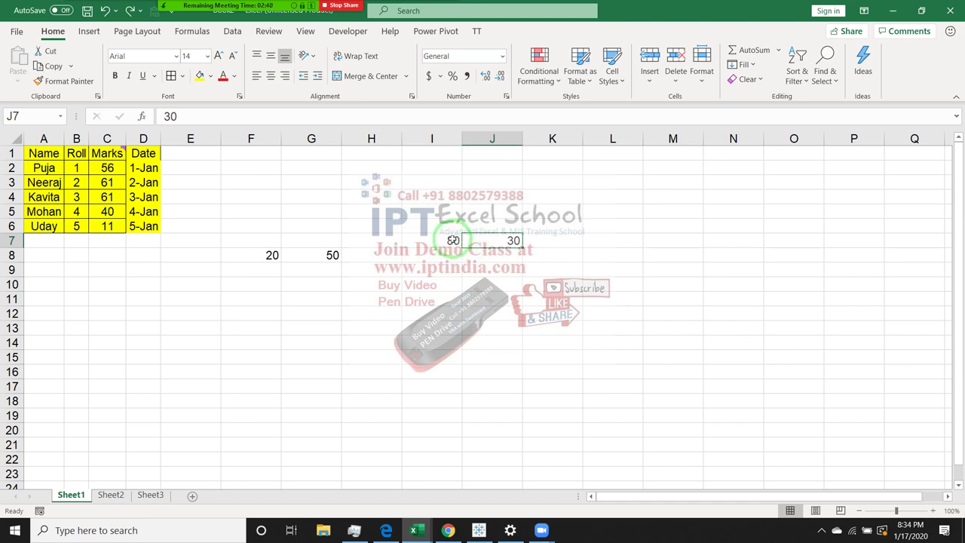
pyautogui.click(444, 240)
pyautogui.hotkey('ctrl', 'c')
pyautogui.rightClick(502, 241)
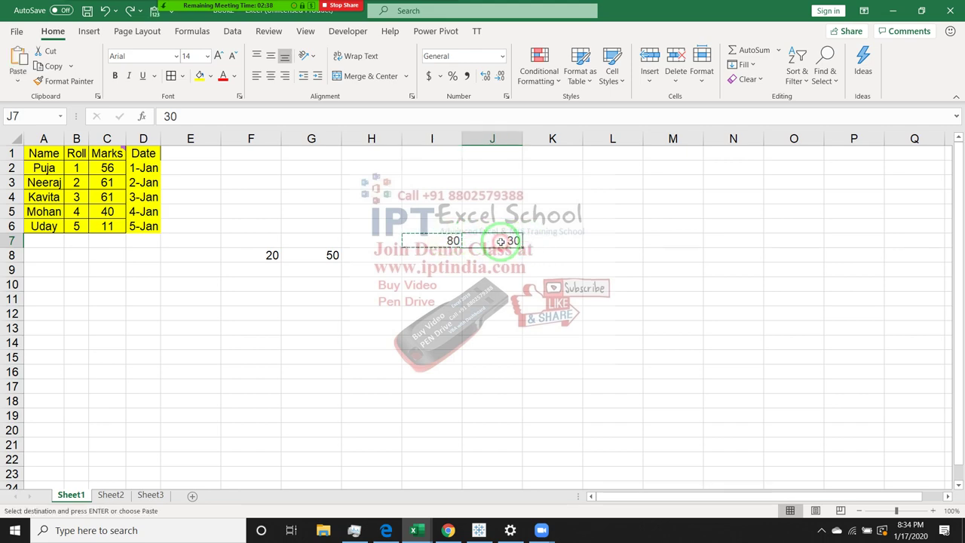
pyautogui.click(530, 243)
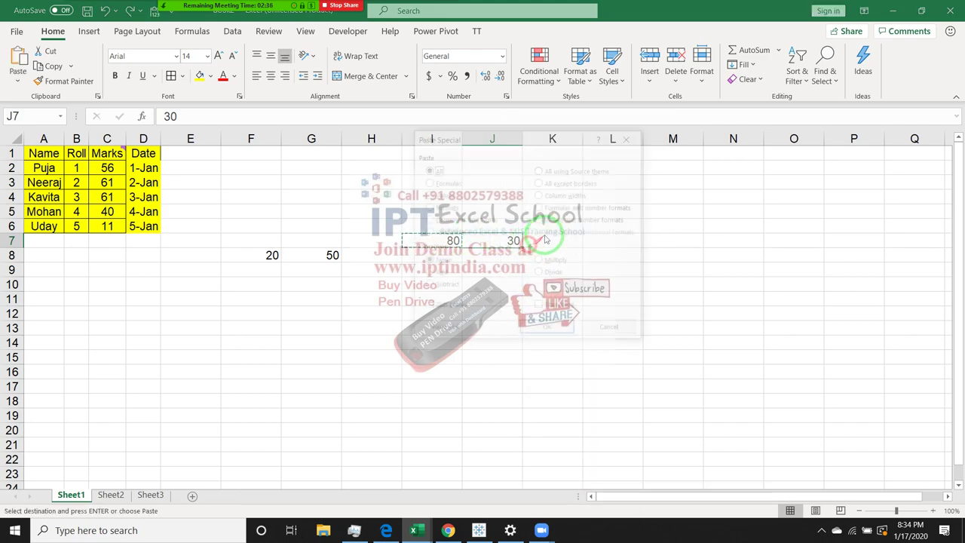
pyautogui.moveTo(510, 140); pyautogui.dragTo(703, 144)
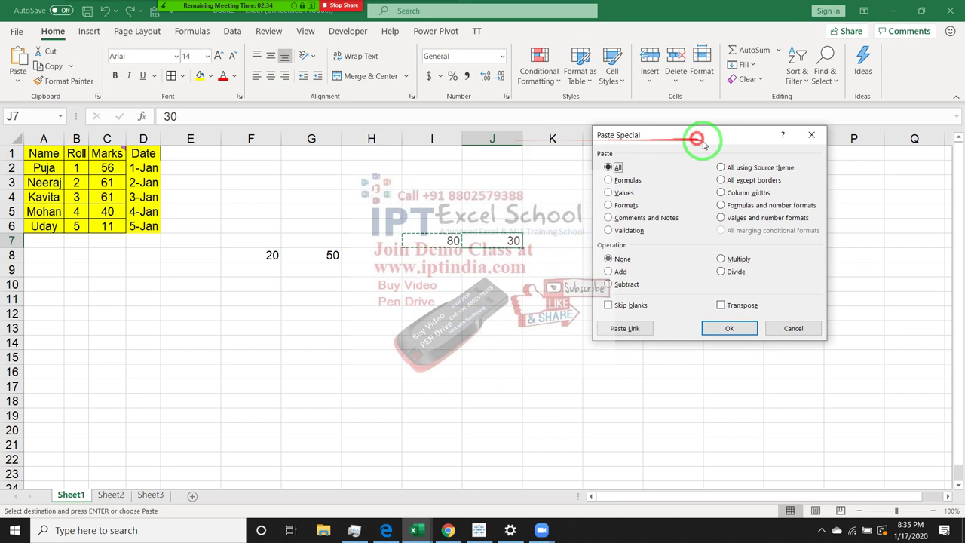
pyautogui.click(722, 260)
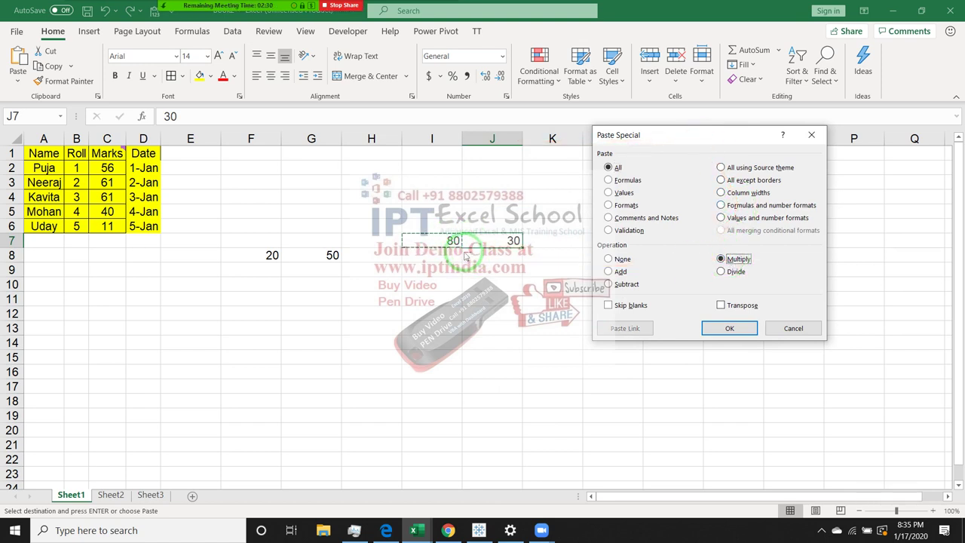
pyautogui.click(735, 327)
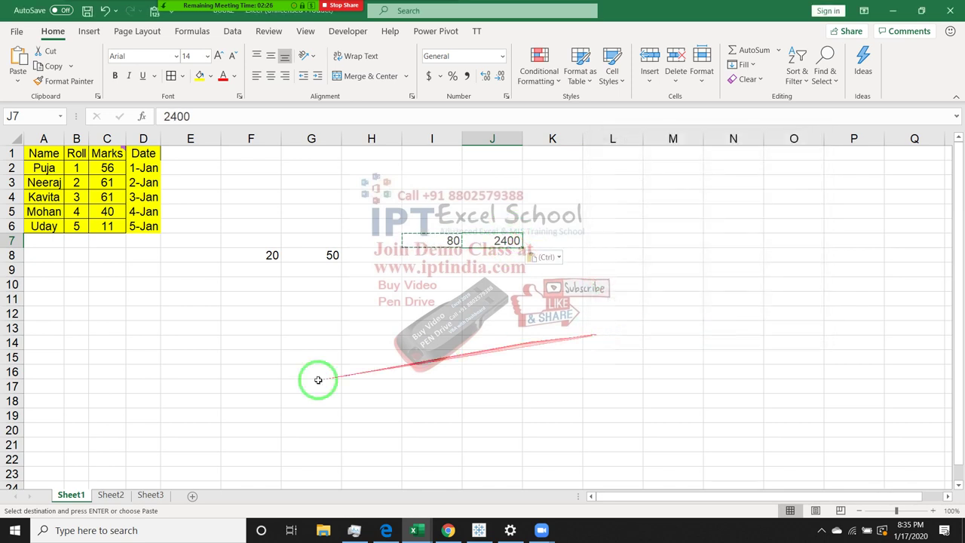
pyautogui.click(260, 261)
# - Paste Special Add the 20 from F8 onto G8's 50 so G8 reads 70, then show the desktop
pyautogui.hotkey('ctrl', 'c')
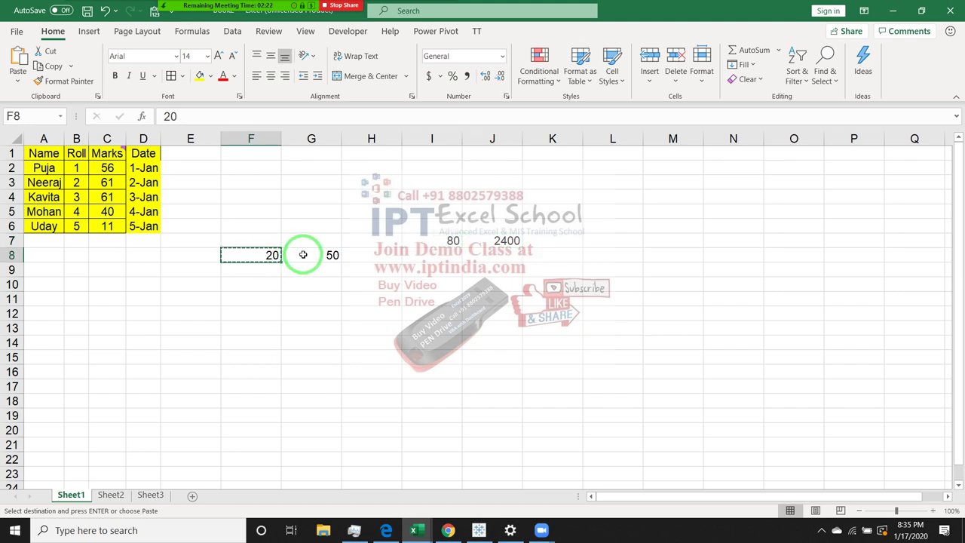
pyautogui.click(305, 255)
pyautogui.rightClick(305, 255)
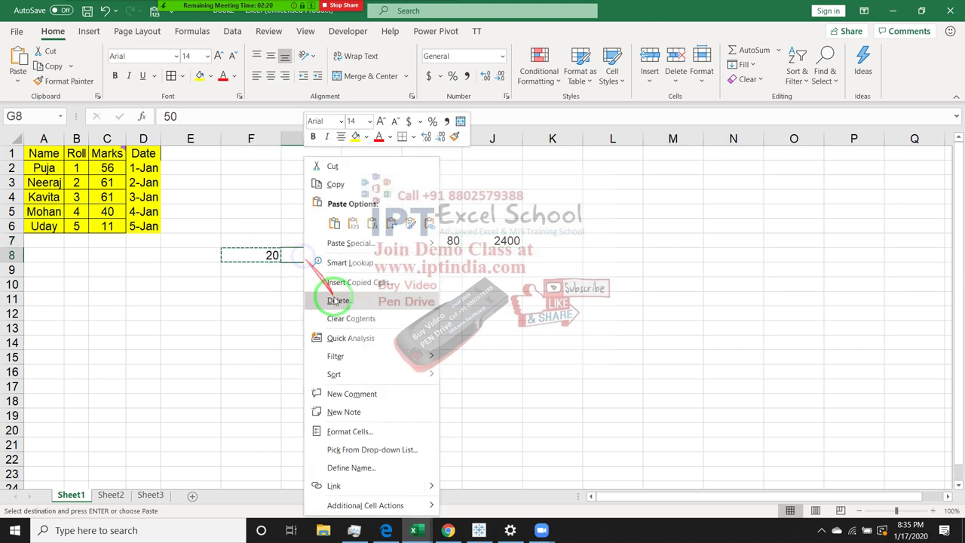
pyautogui.click(343, 243)
pyautogui.moveTo(336, 138); pyautogui.dragTo(651, 133)
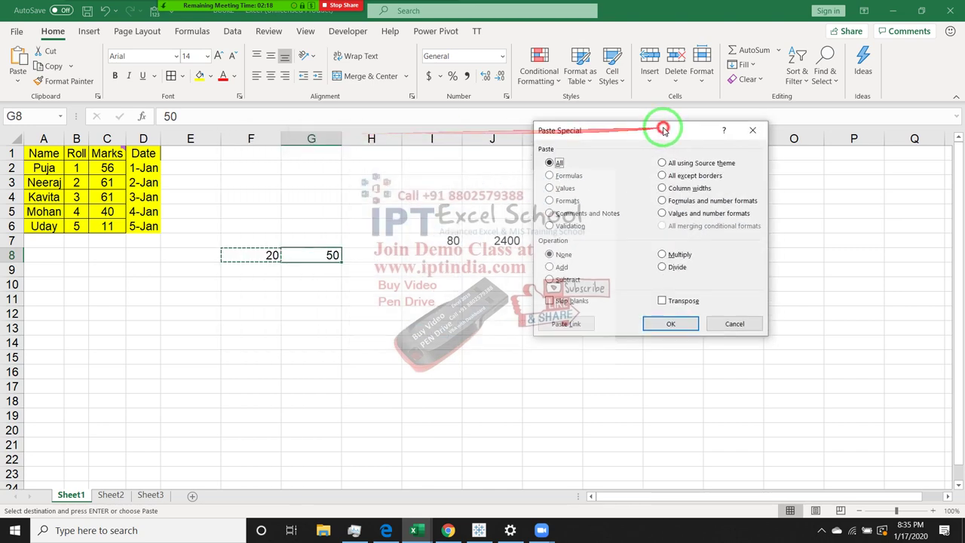
pyautogui.click(561, 267)
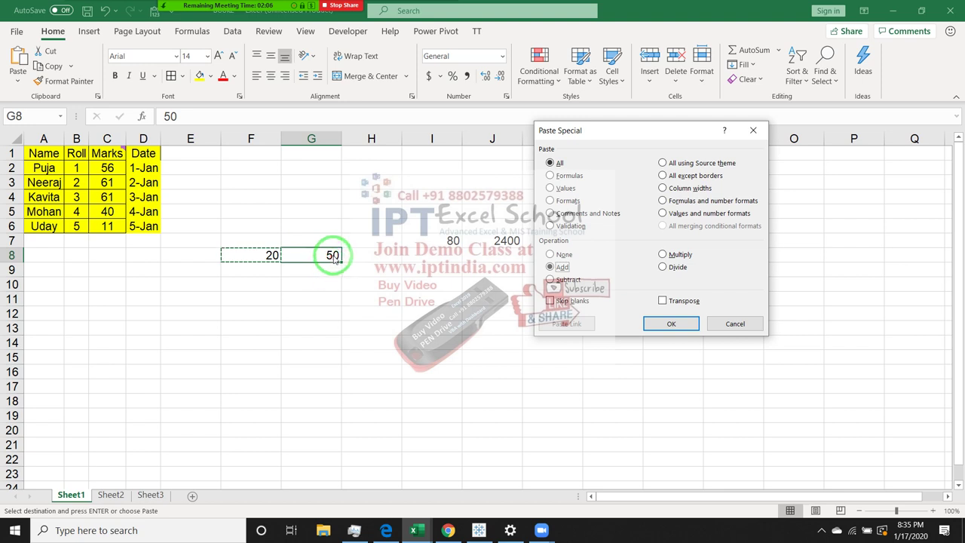
pyautogui.click(657, 323)
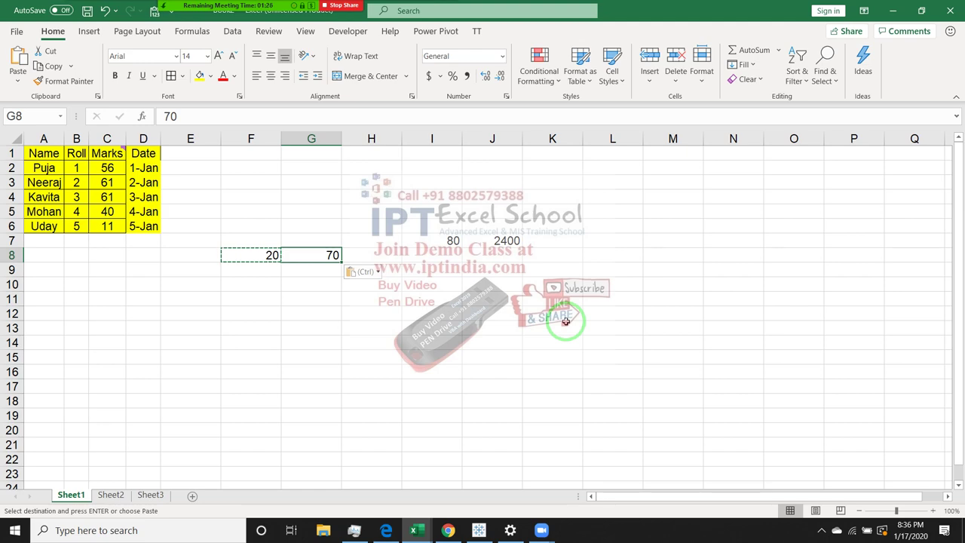
pyautogui.press('super+d')
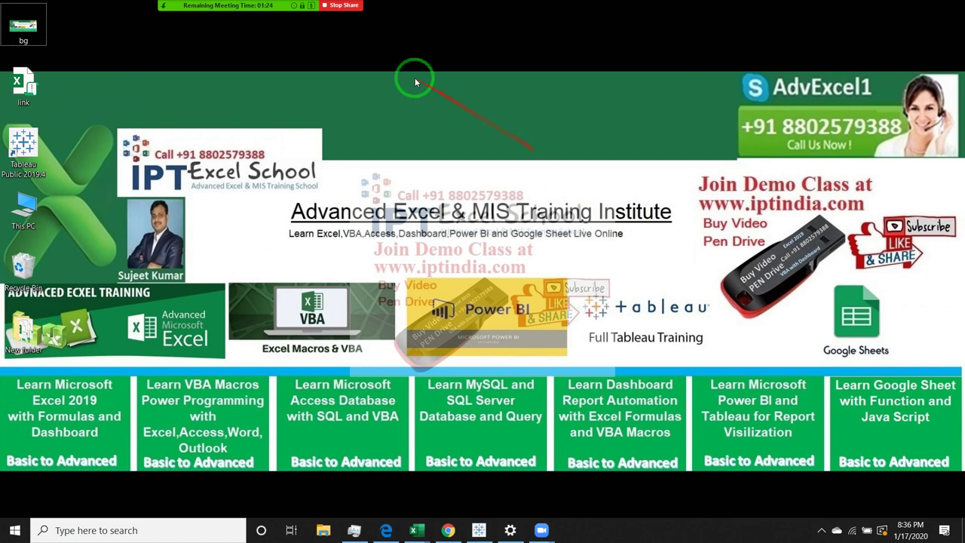
# - Refresh the Windows desktop while the Excel workbook stays minimised
pyautogui.rightClick(415, 78)
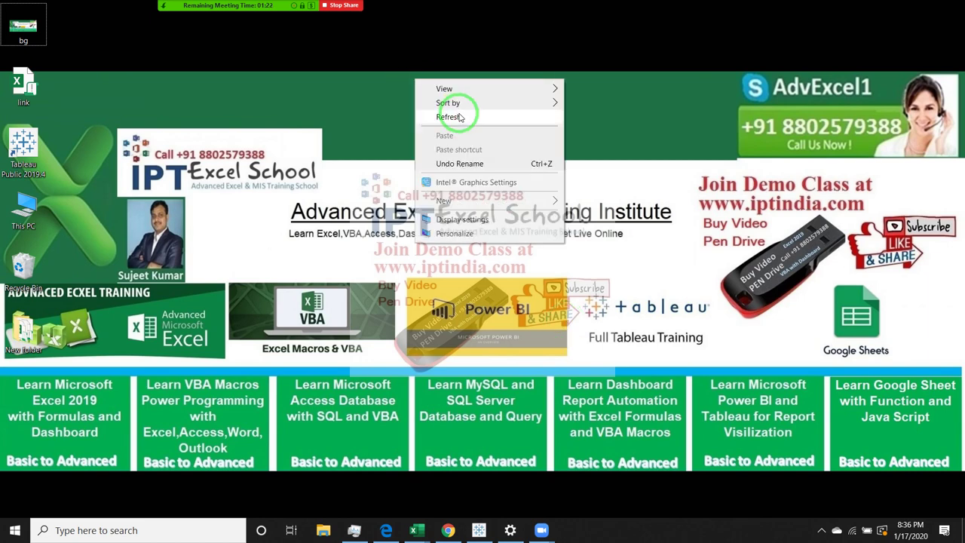
pyautogui.click(459, 117)
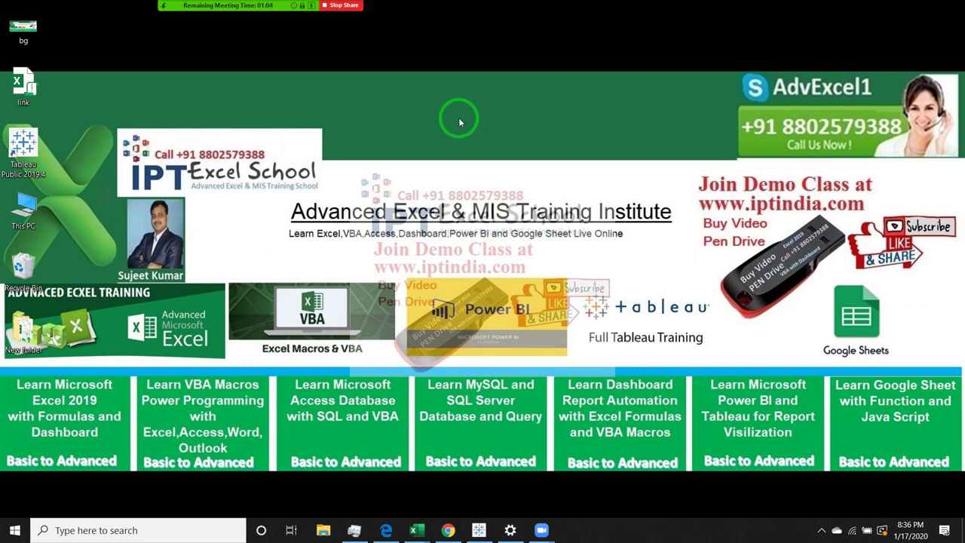
pyautogui.moveTo(181, 6)
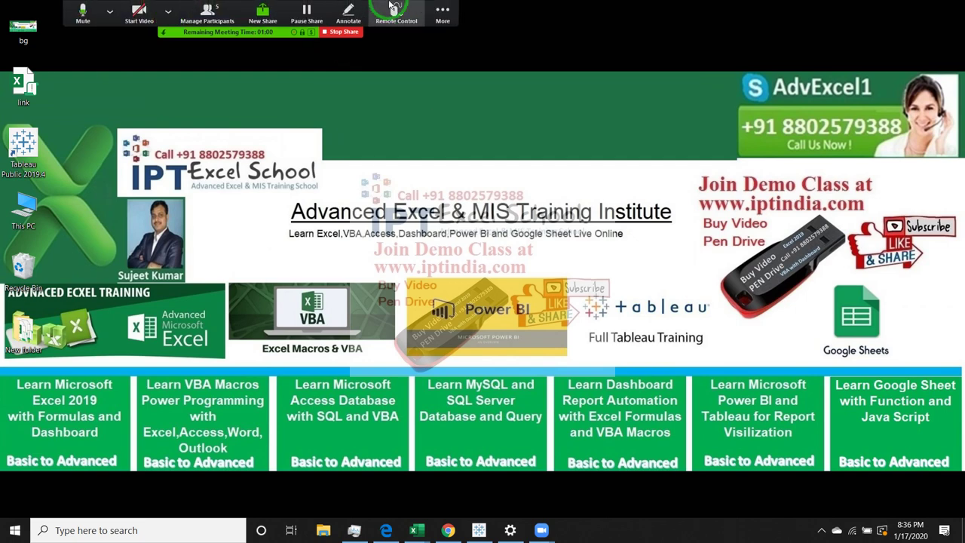
# - End the Zoom meeting for all participants via More > End Meeting
pyautogui.click(442, 9)
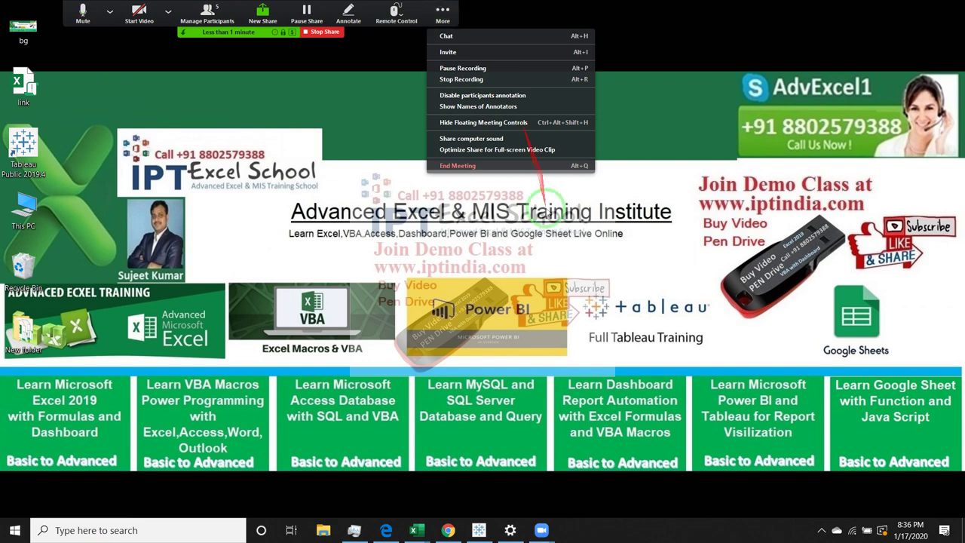
pyautogui.click(535, 234)
pyautogui.click(444, 9)
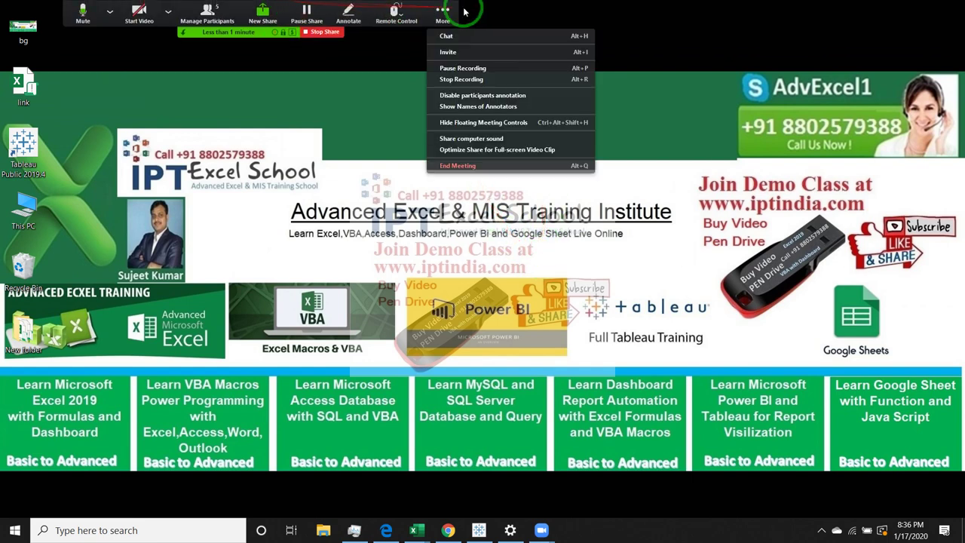
pyautogui.click(464, 11)
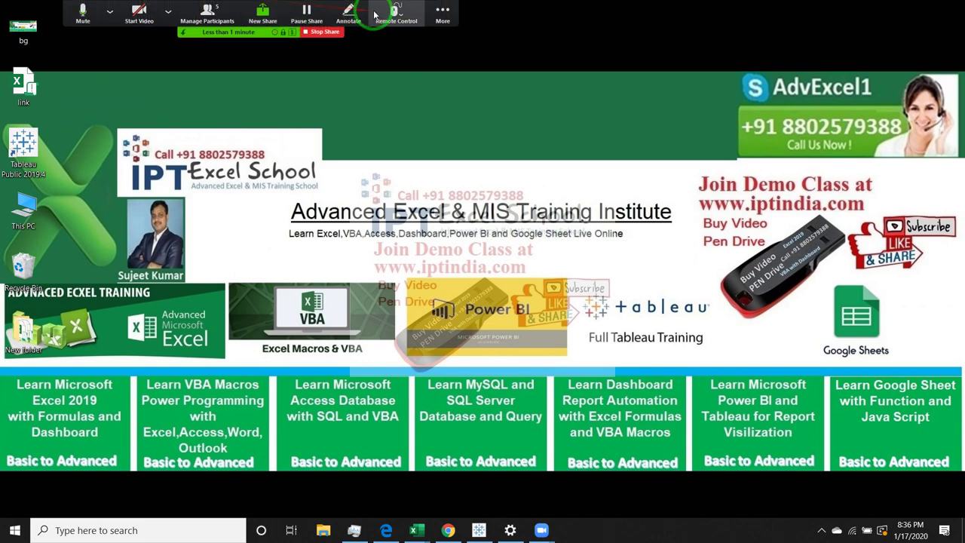
pyautogui.click(443, 9)
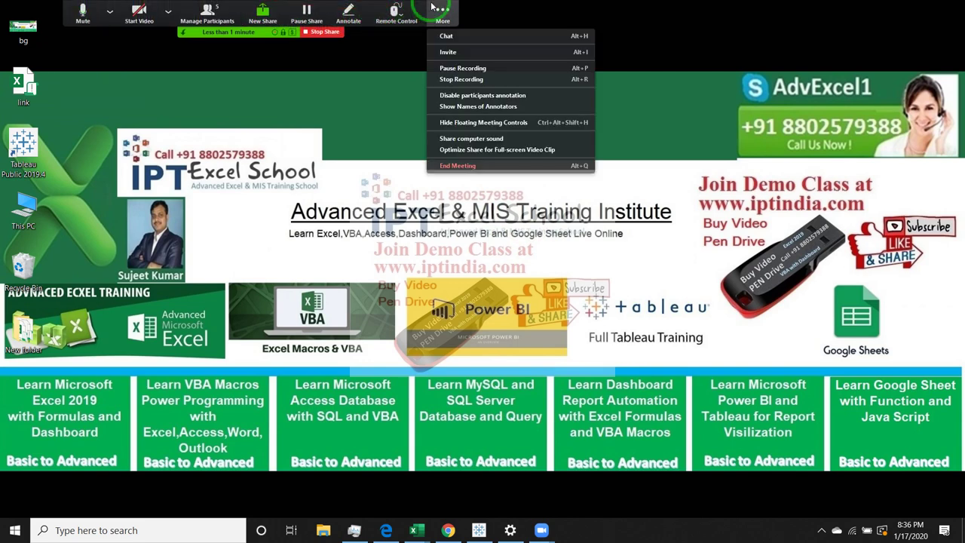
pyautogui.click(465, 167)
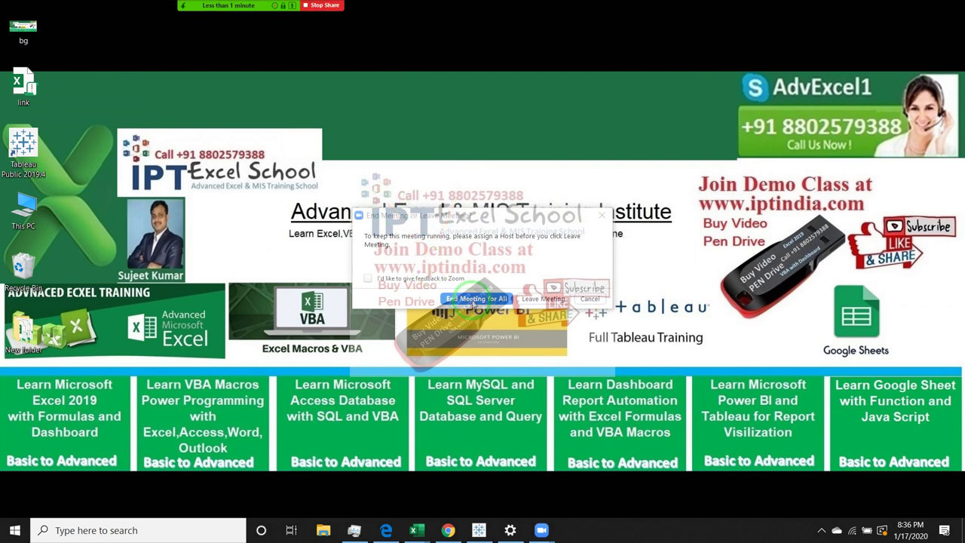
pyautogui.click(472, 299)
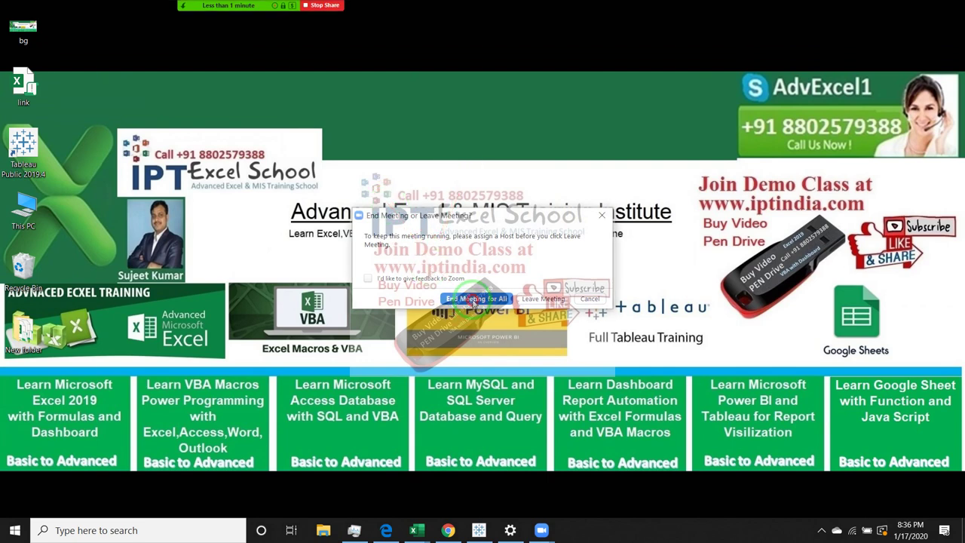